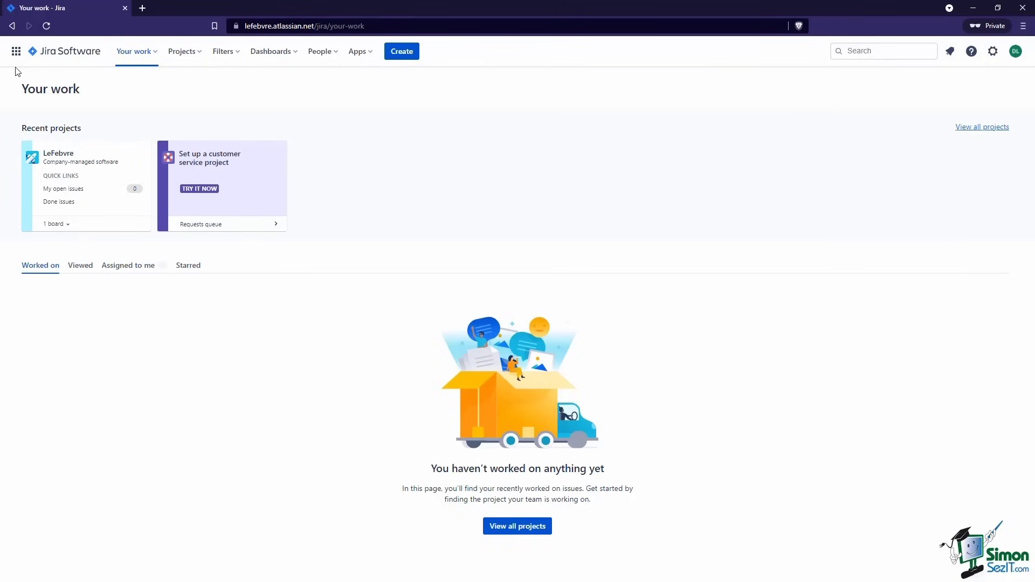
Examine the application navigator's link management page and the product switcher, and return to the Your work page.
{"action": "left_click", "coordinate": [17, 52]}
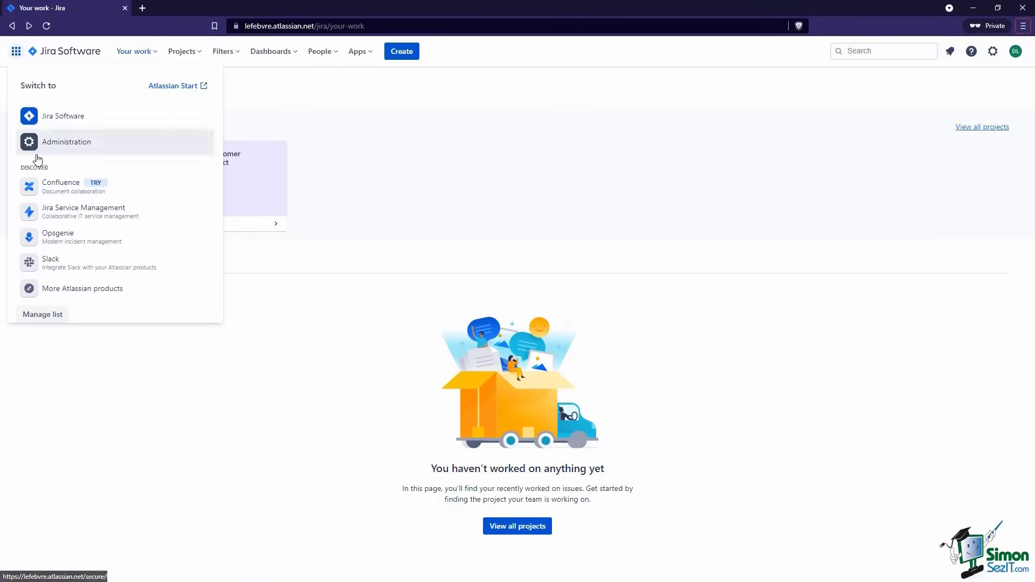
{"action": "left_click", "coordinate": [41, 315]}
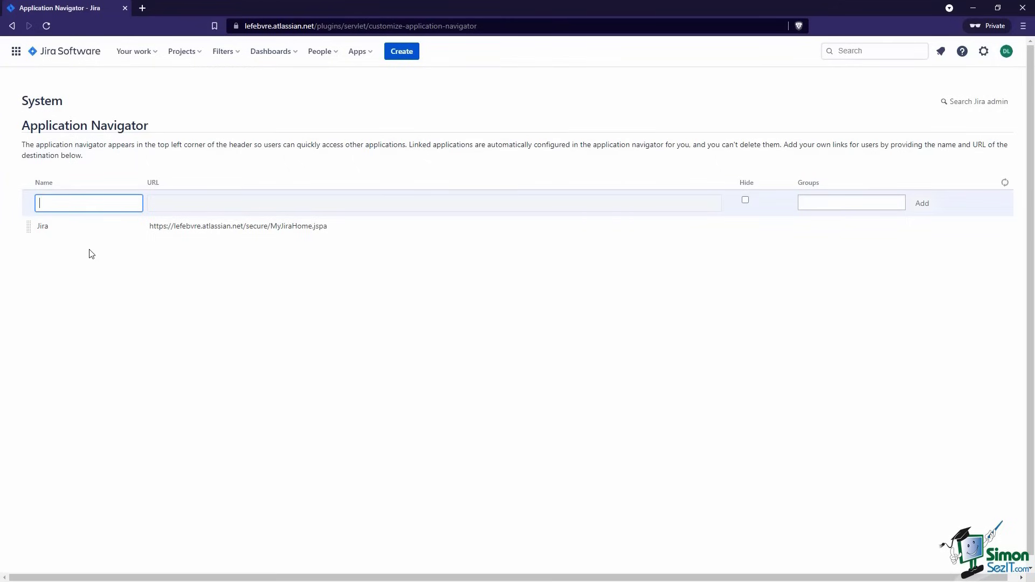
{"action": "left_click", "coordinate": [16, 50]}
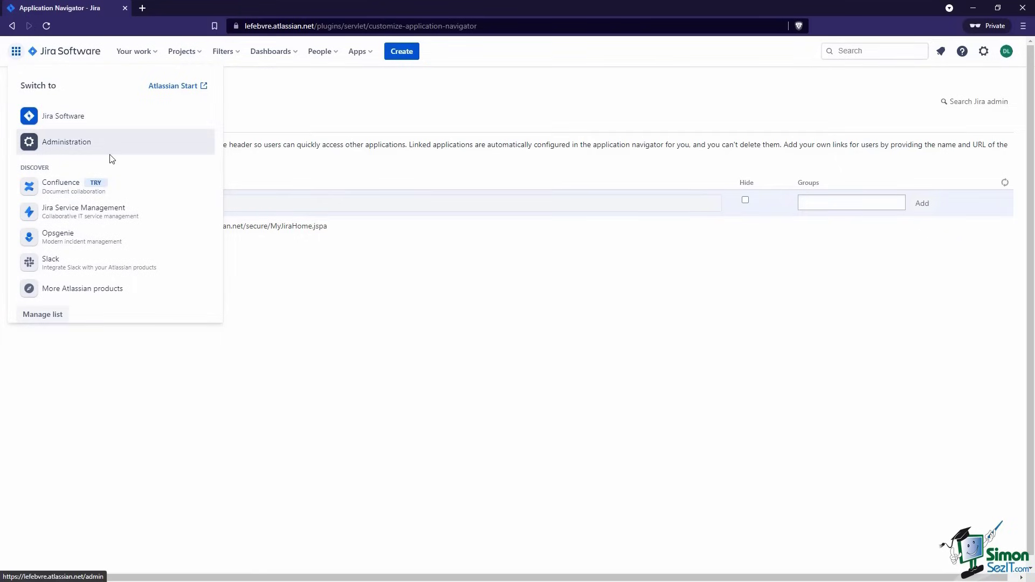
{"action": "left_click", "coordinate": [260, 157]}
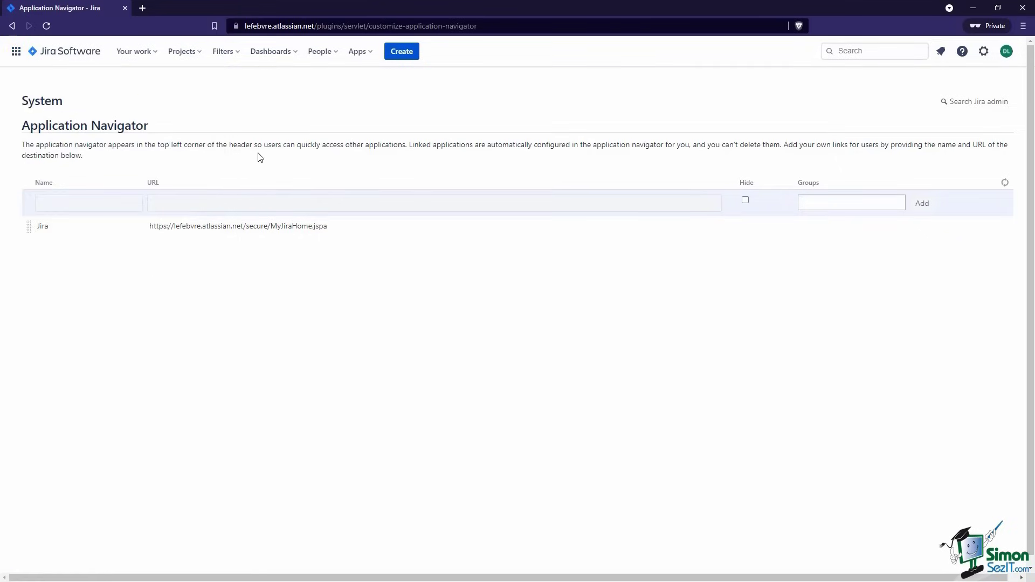
{"action": "left_click", "coordinate": [70, 64]}
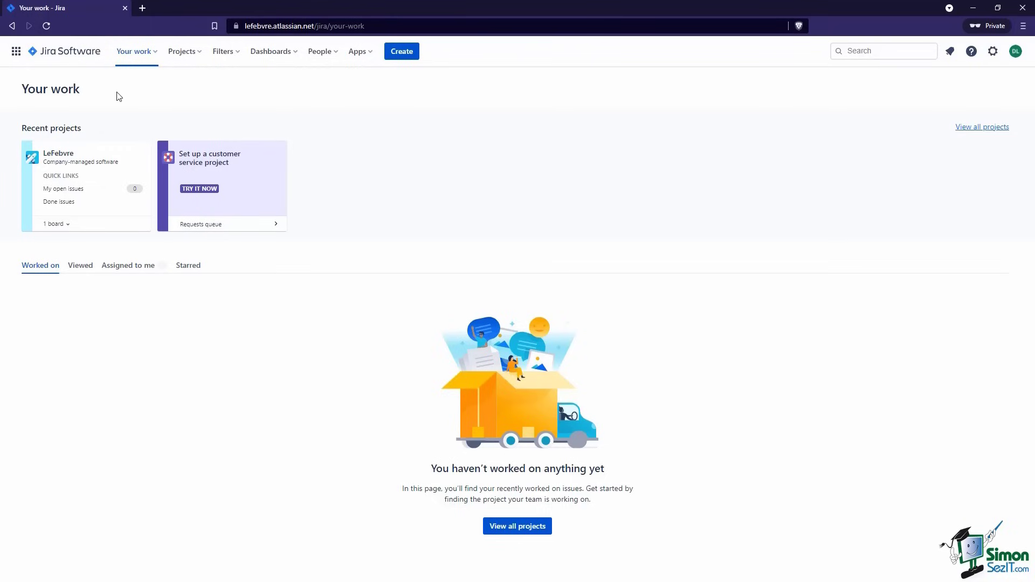
Review the recently viewed items and the recent boards offered under Your work.
{"action": "left_click", "coordinate": [145, 54]}
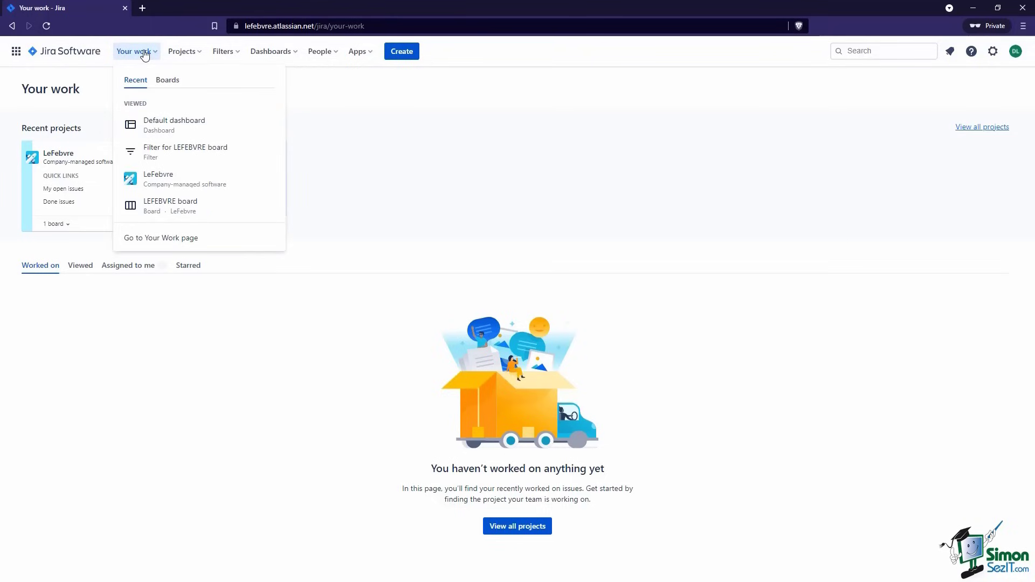
{"action": "left_click", "coordinate": [145, 54]}
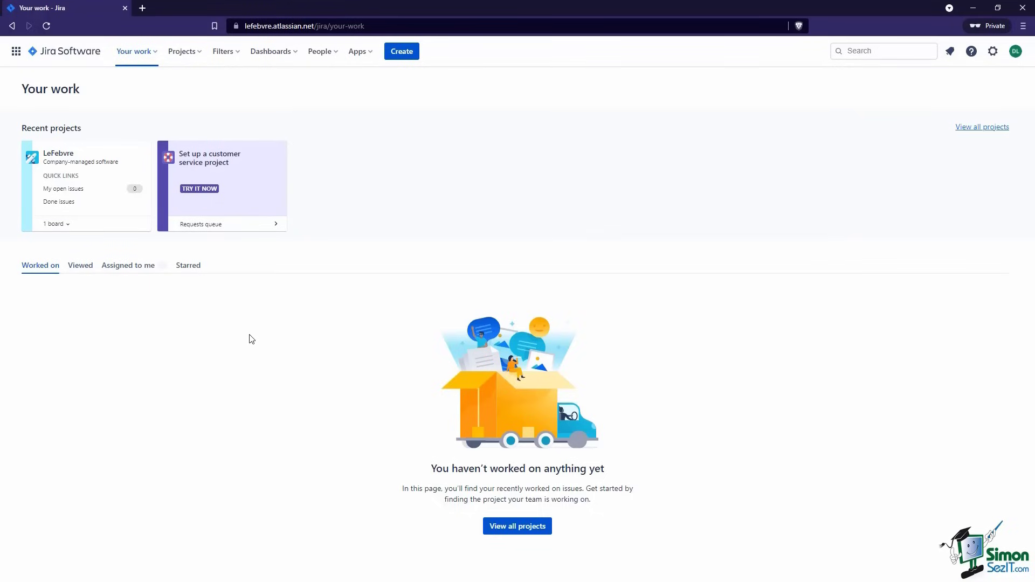
{"action": "left_click", "coordinate": [146, 57]}
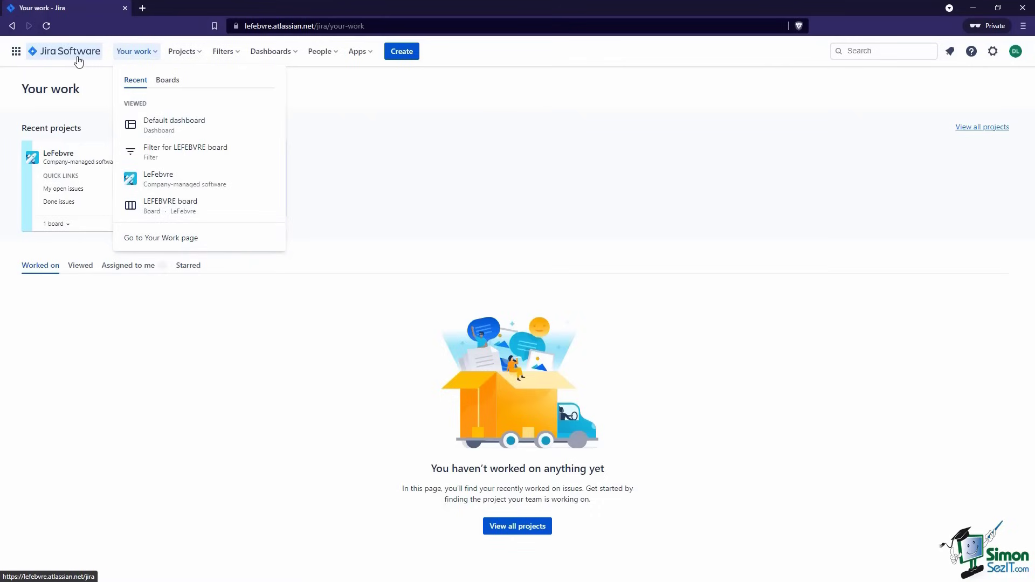
{"action": "left_click", "coordinate": [168, 85]}
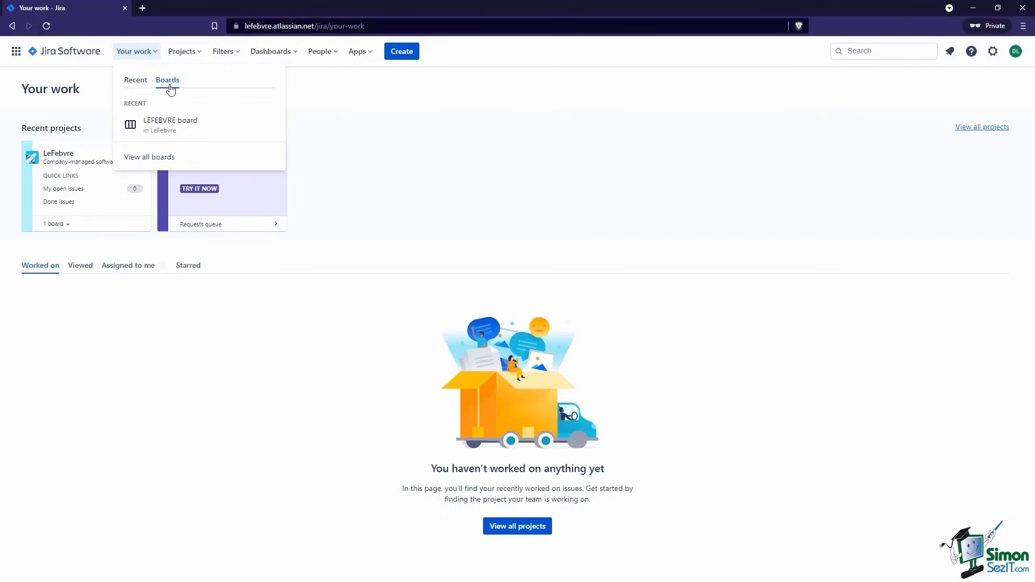
{"action": "left_click", "coordinate": [142, 83]}
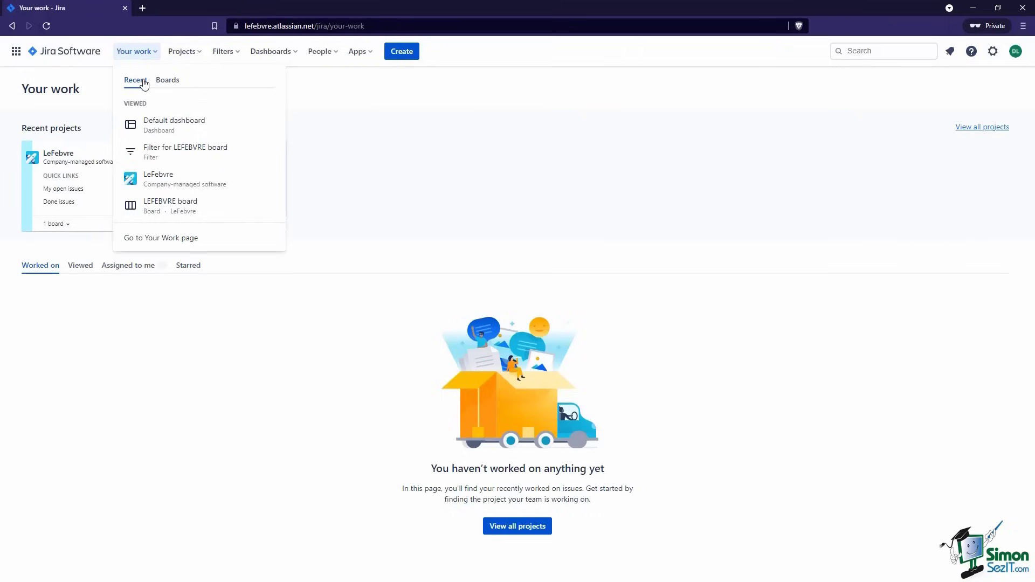
{"action": "left_click", "coordinate": [142, 52]}
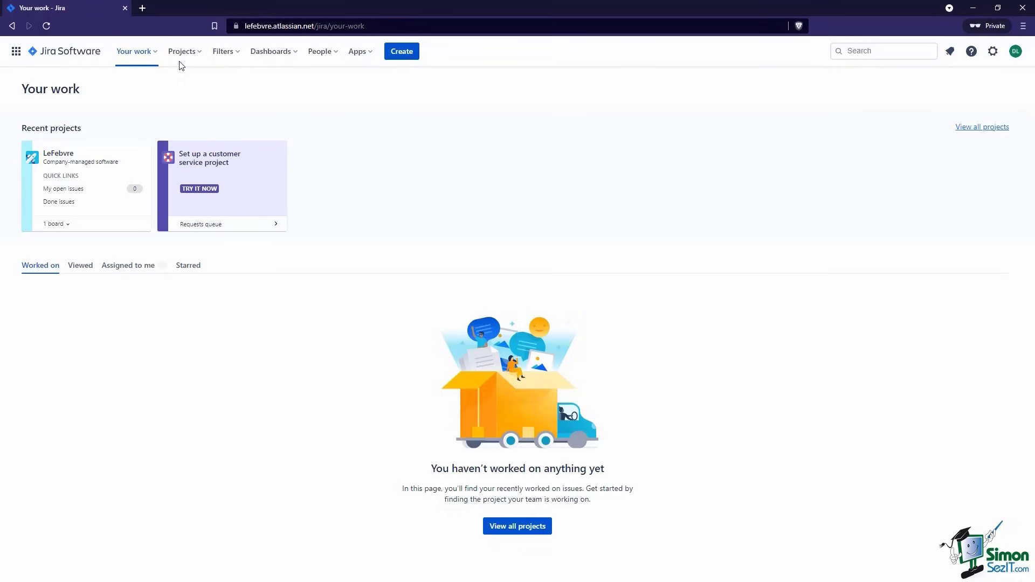
Remove the star from the company-managed software project in the full projects list and reload the page.
{"action": "left_click", "coordinate": [185, 55]}
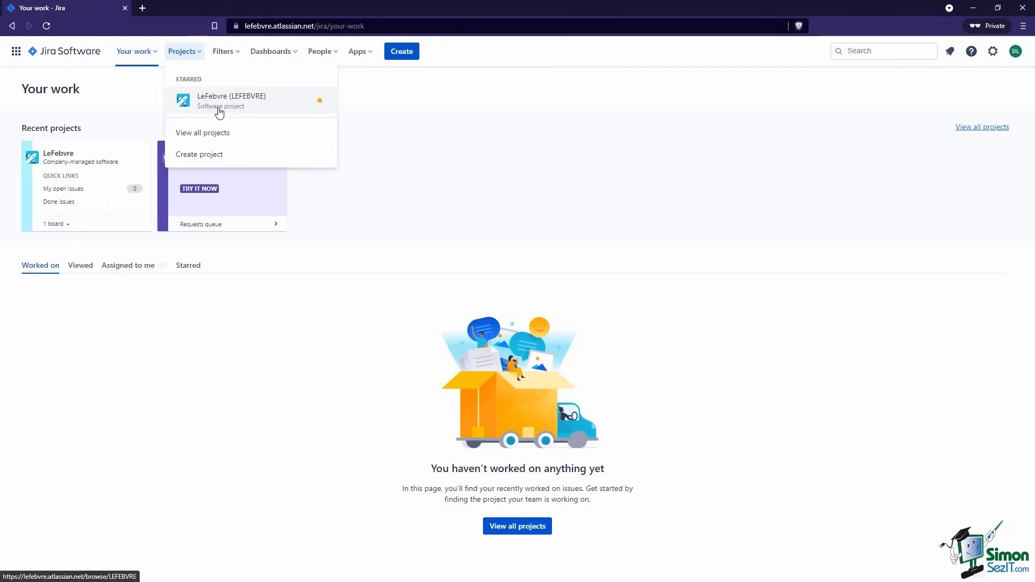
{"action": "left_click", "coordinate": [221, 133]}
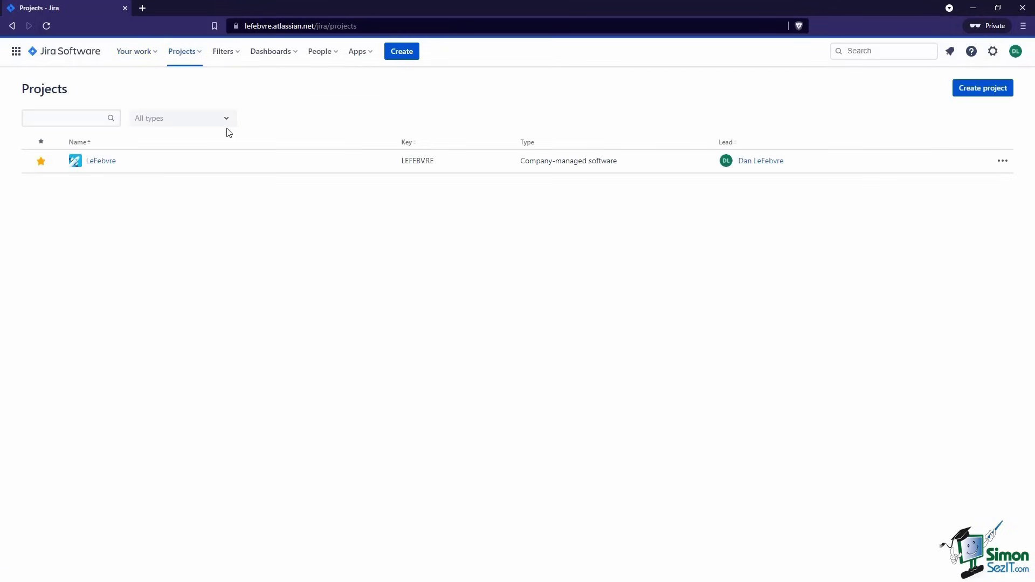
{"action": "left_click", "coordinate": [41, 161]}
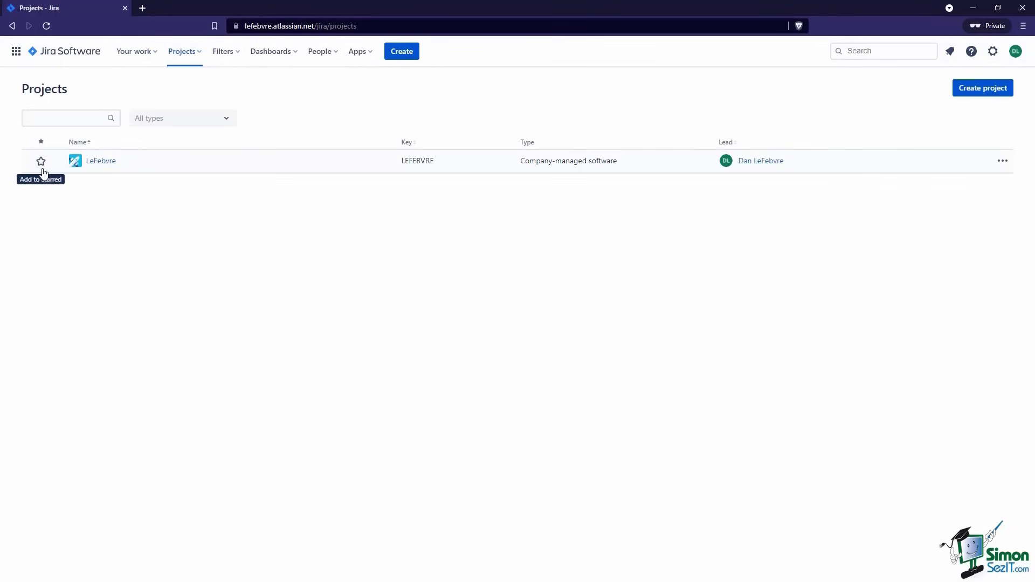
{"action": "left_click", "coordinate": [198, 51]}
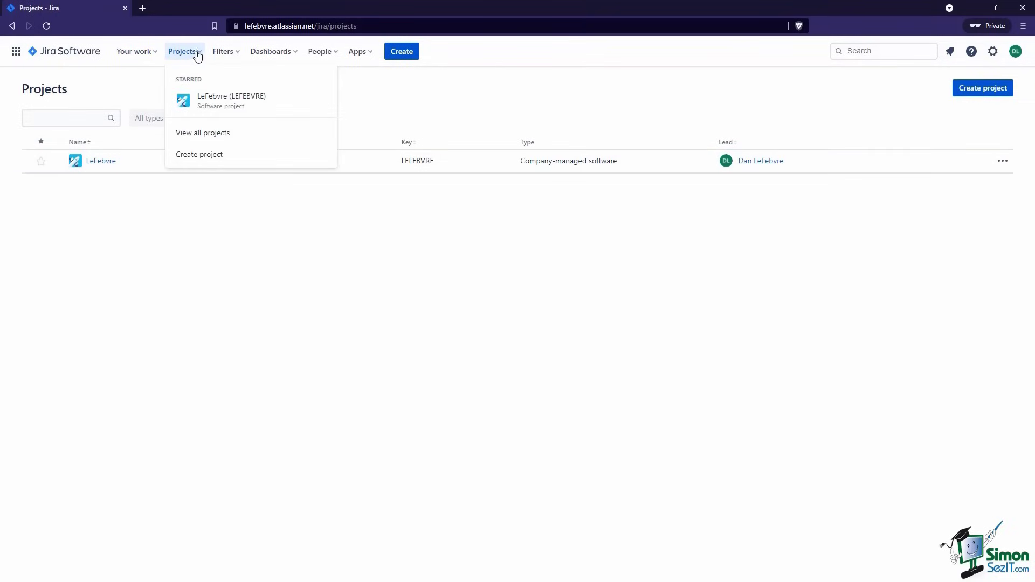
{"action": "left_click", "coordinate": [46, 26]}
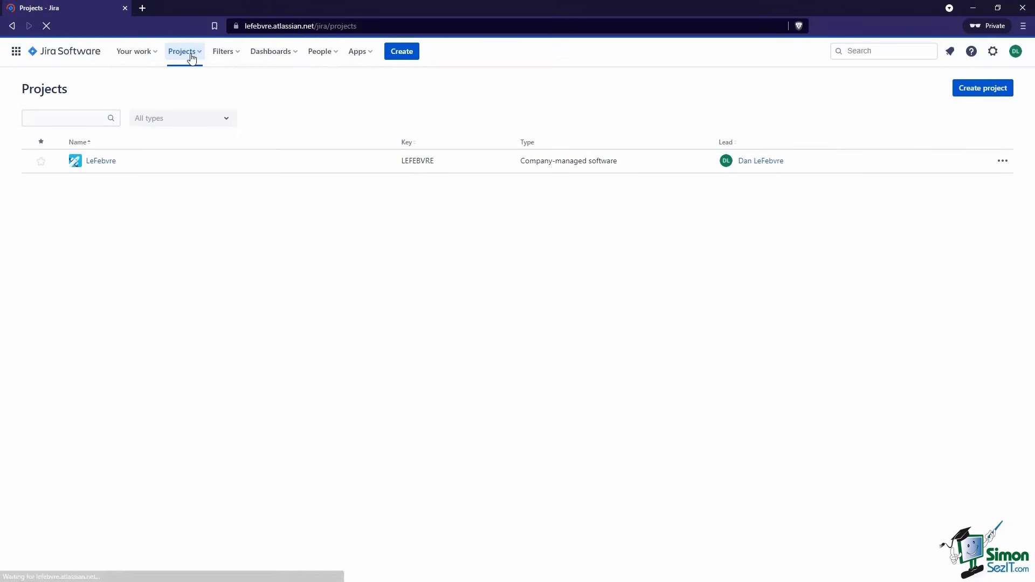
Star the software project from the recent projects and view the starred items on the Your work page.
{"action": "left_click", "coordinate": [191, 55]}
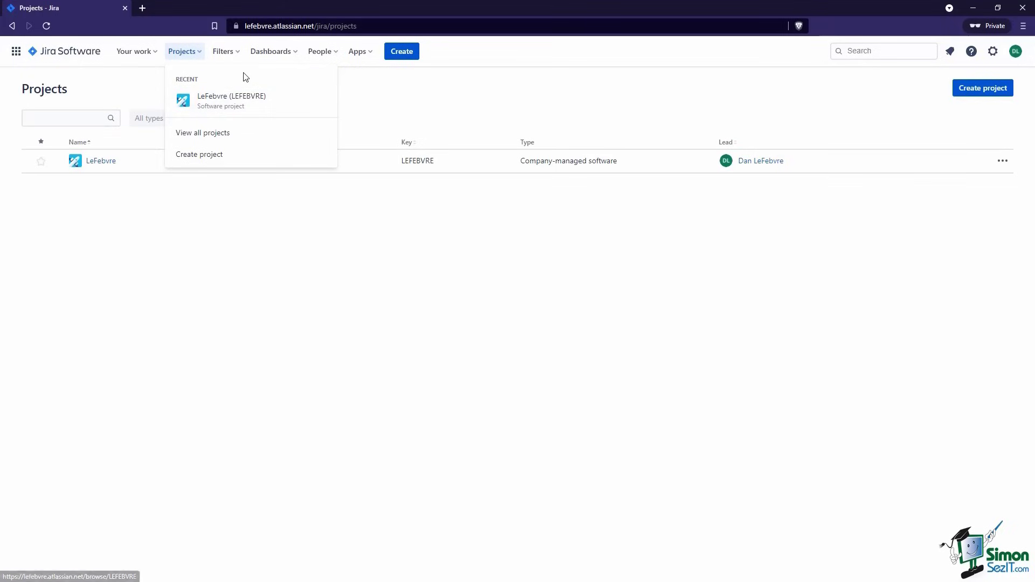
{"action": "left_click", "coordinate": [320, 102]}
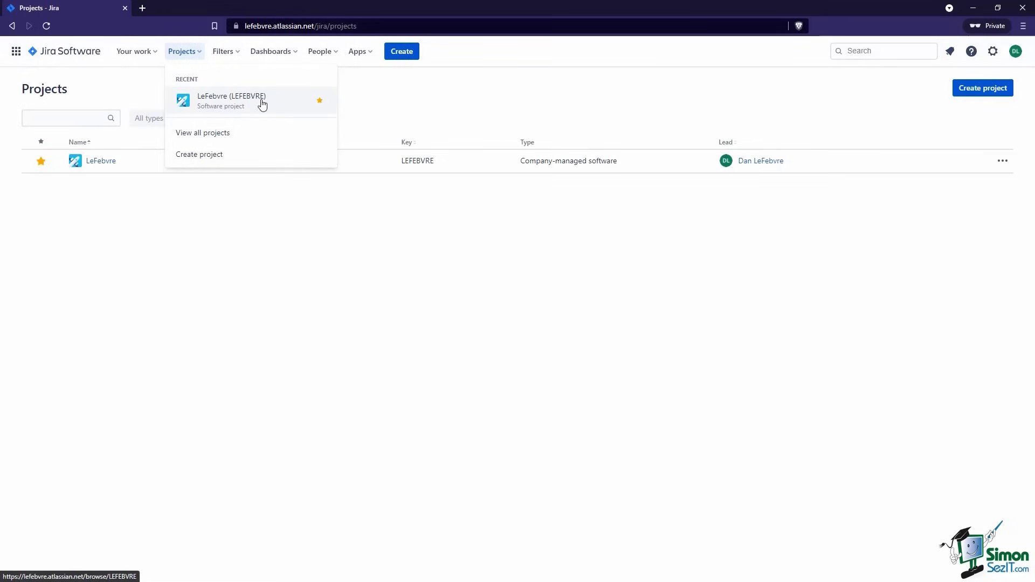
{"action": "left_click", "coordinate": [184, 51]}
{"action": "left_click", "coordinate": [188, 54]}
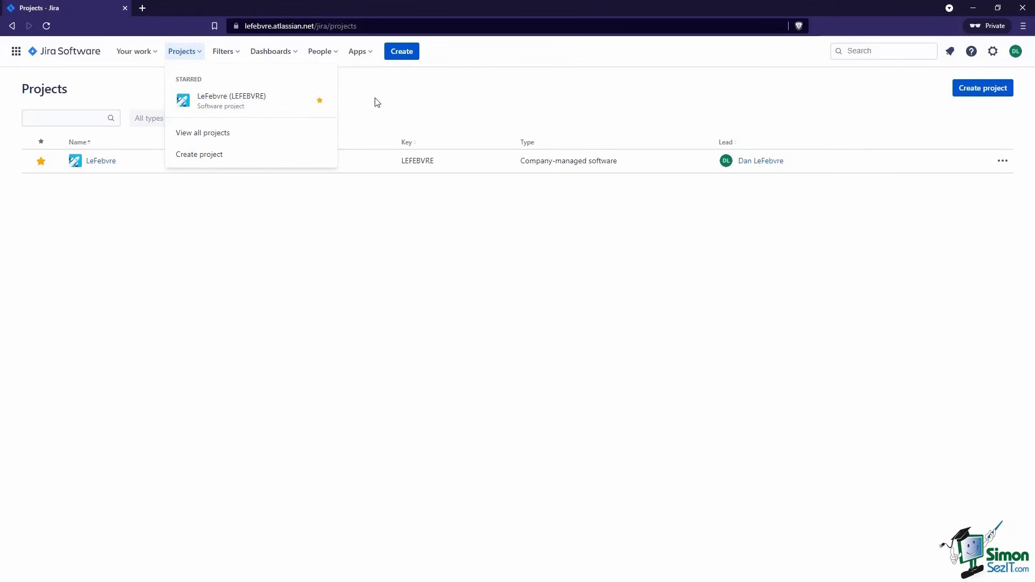
{"action": "left_click", "coordinate": [85, 48]}
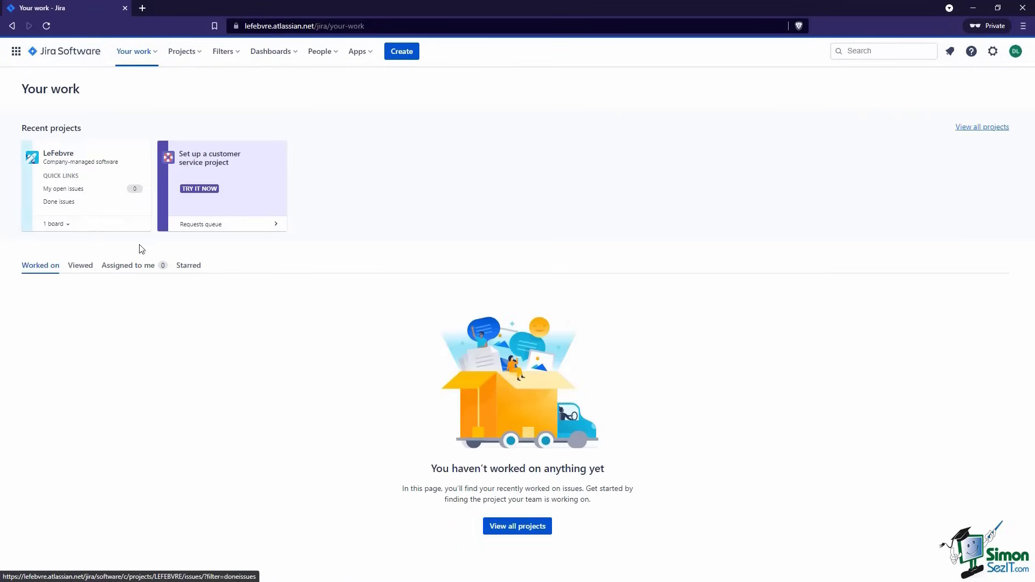
{"action": "left_click", "coordinate": [181, 266]}
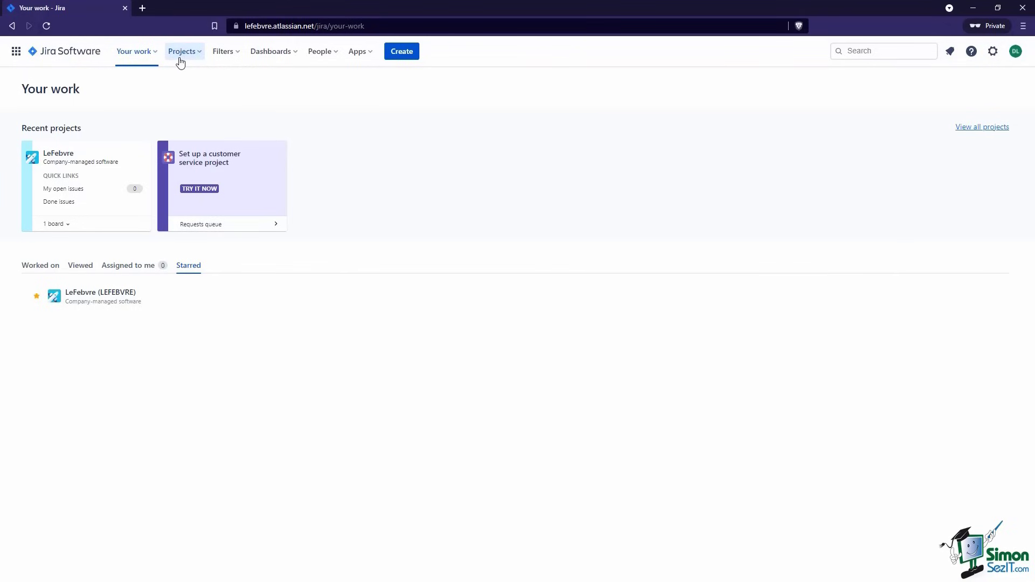
Review the available filter options and open the Default dashboard.
{"action": "left_click", "coordinate": [237, 53]}
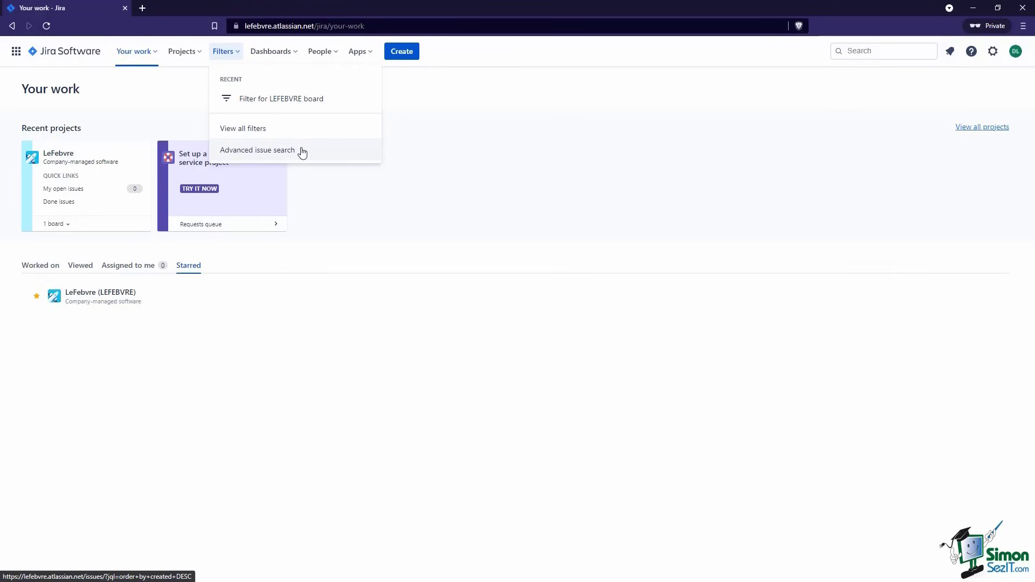
{"action": "left_click", "coordinate": [291, 54]}
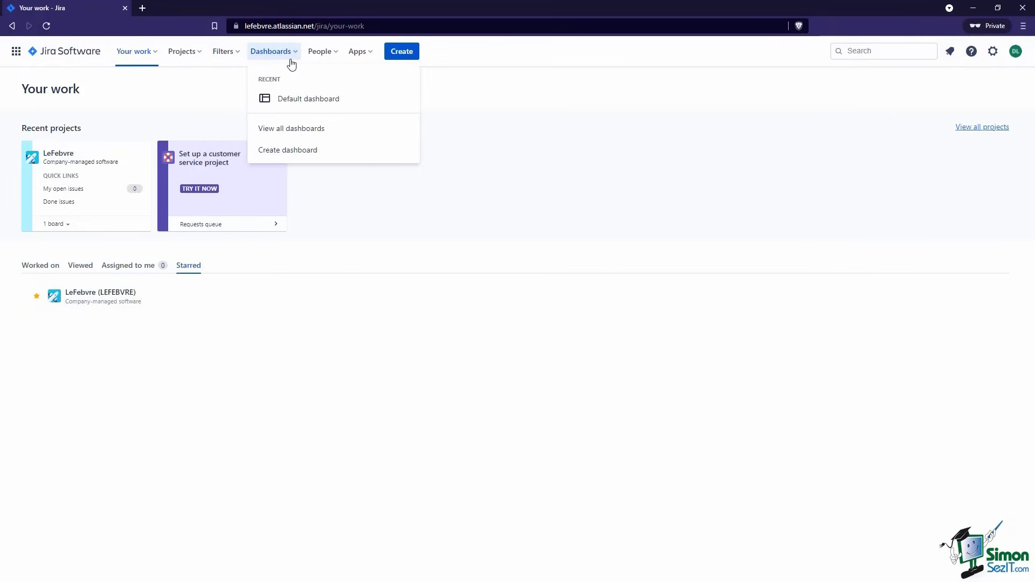
{"action": "left_click", "coordinate": [302, 102]}
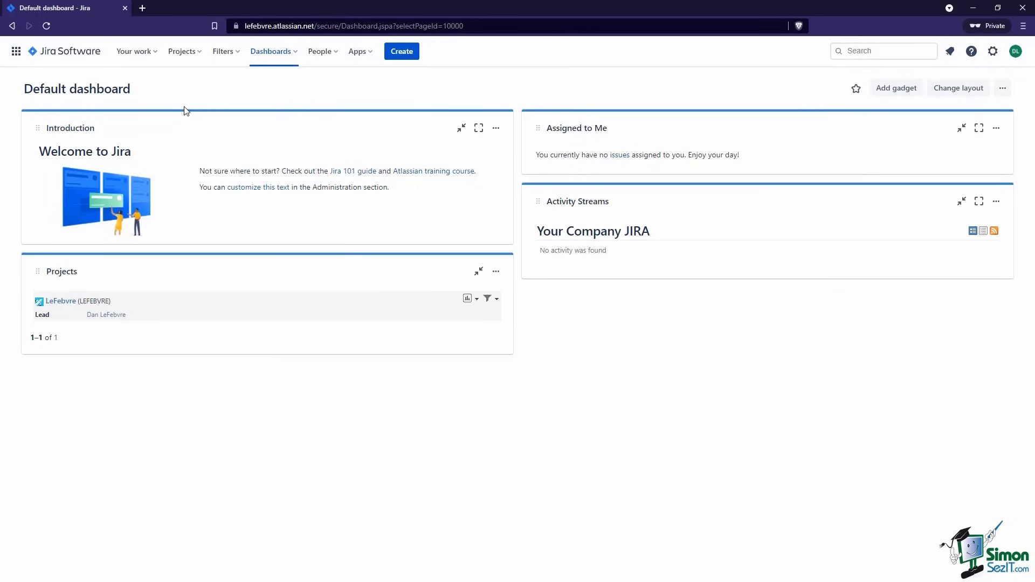
Review the options for people and teams and the options for popular apps and integrations.
{"action": "left_click", "coordinate": [324, 54]}
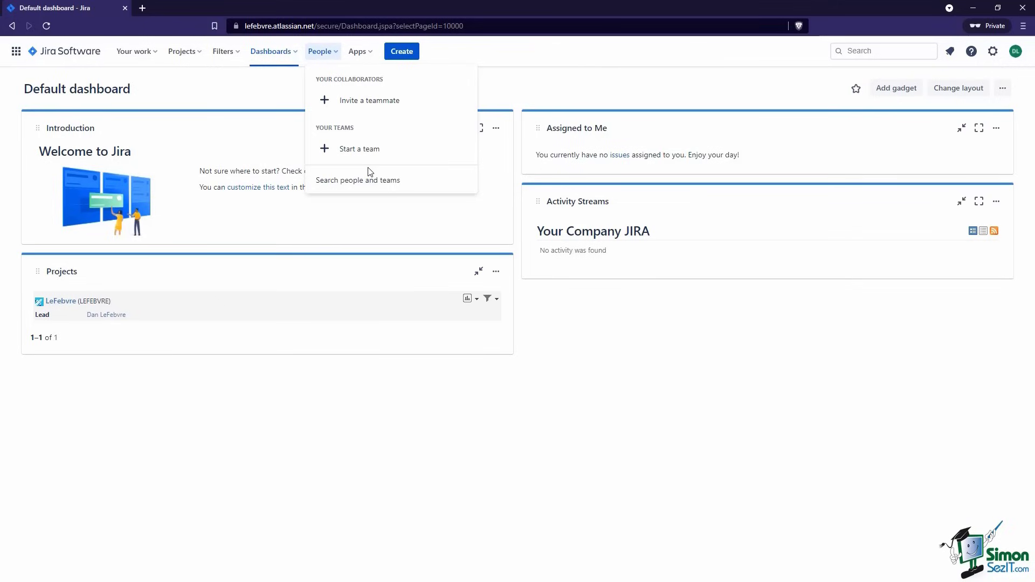
{"action": "left_click", "coordinate": [324, 52]}
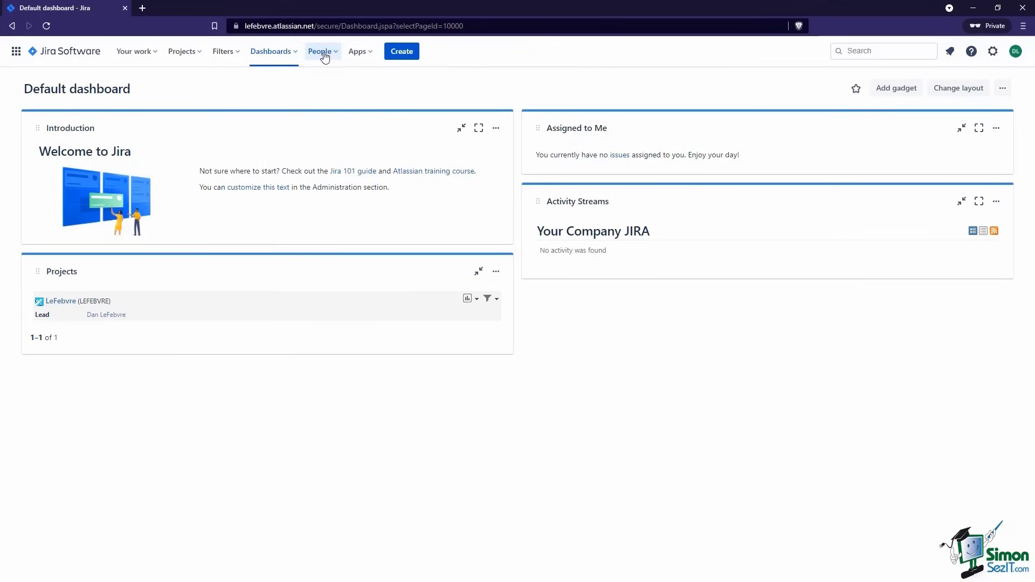
{"action": "left_click", "coordinate": [353, 53]}
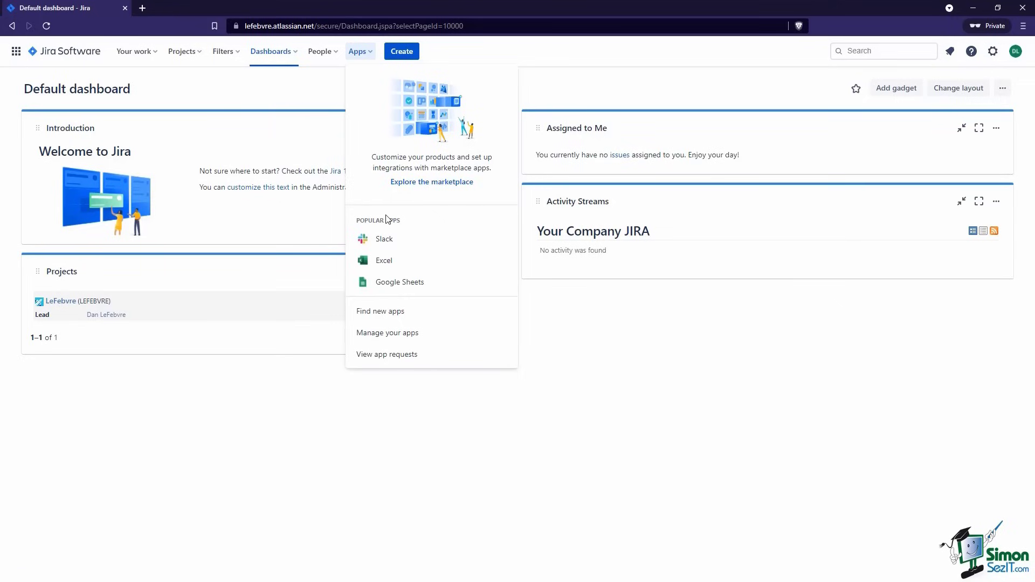
{"action": "left_click", "coordinate": [365, 56]}
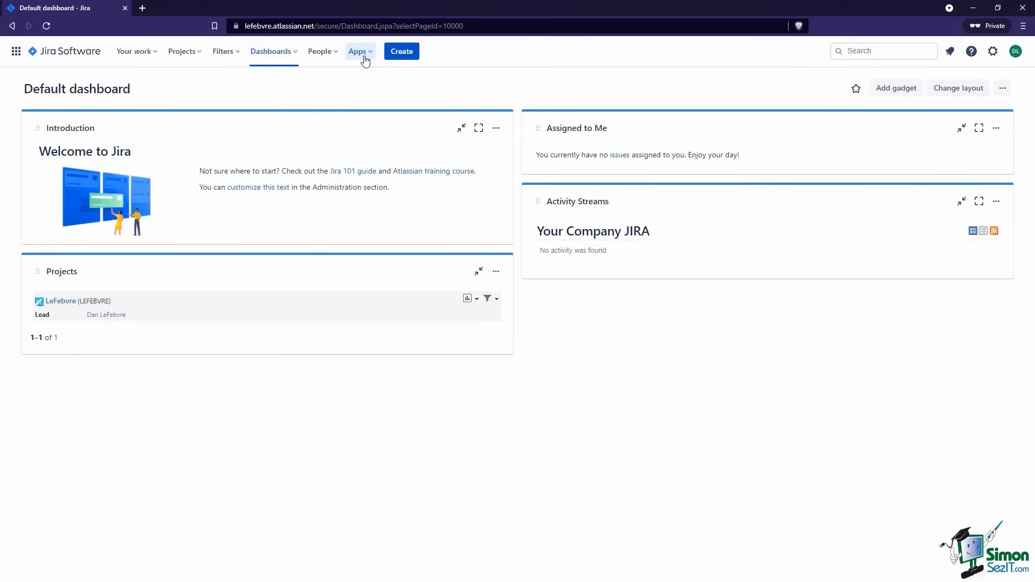
Open a blank issue creation form to examine its fields, and cancel it without creating an issue.
{"action": "left_click", "coordinate": [404, 55]}
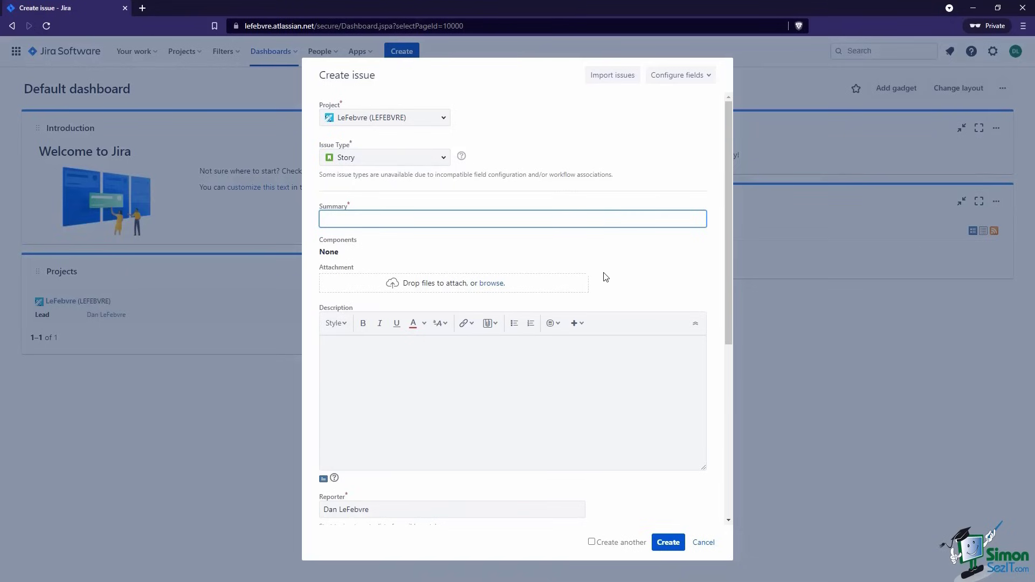
{"action": "left_click", "coordinate": [705, 543]}
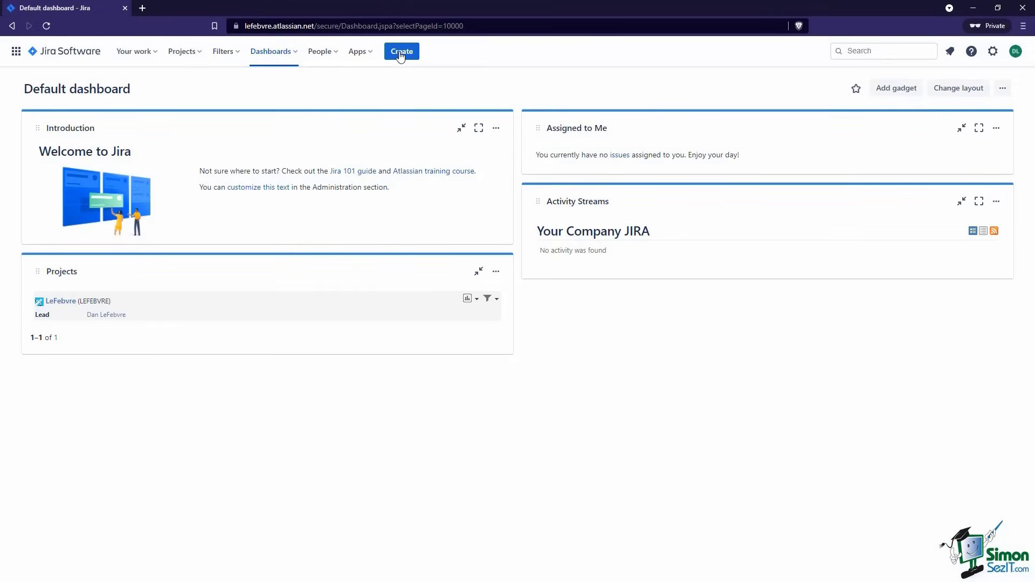
Examine the shortcuts offered by the Jira search and compare them with the advanced issue search offered for filters.
{"action": "left_click", "coordinate": [866, 51]}
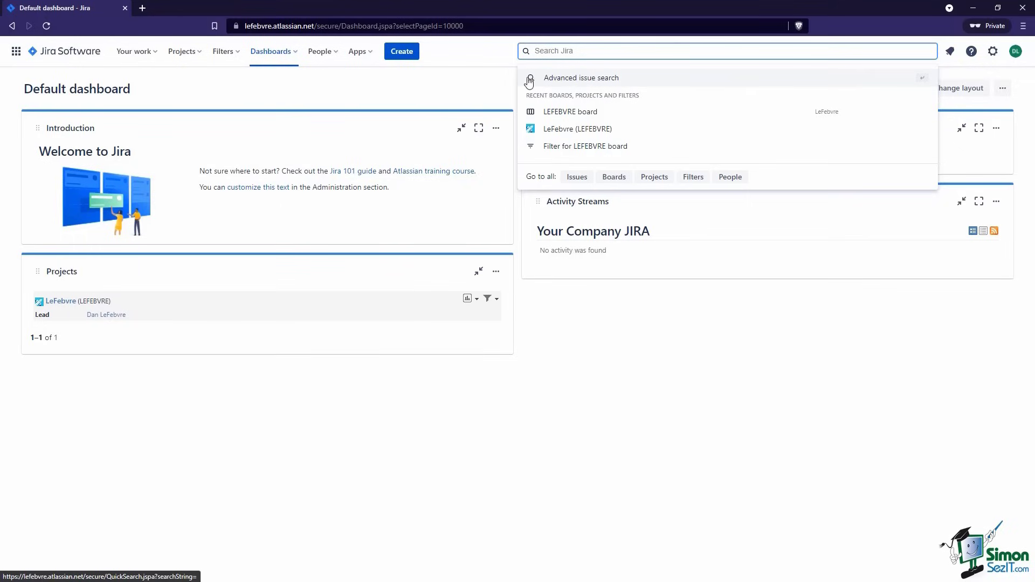
{"action": "left_click", "coordinate": [231, 51]}
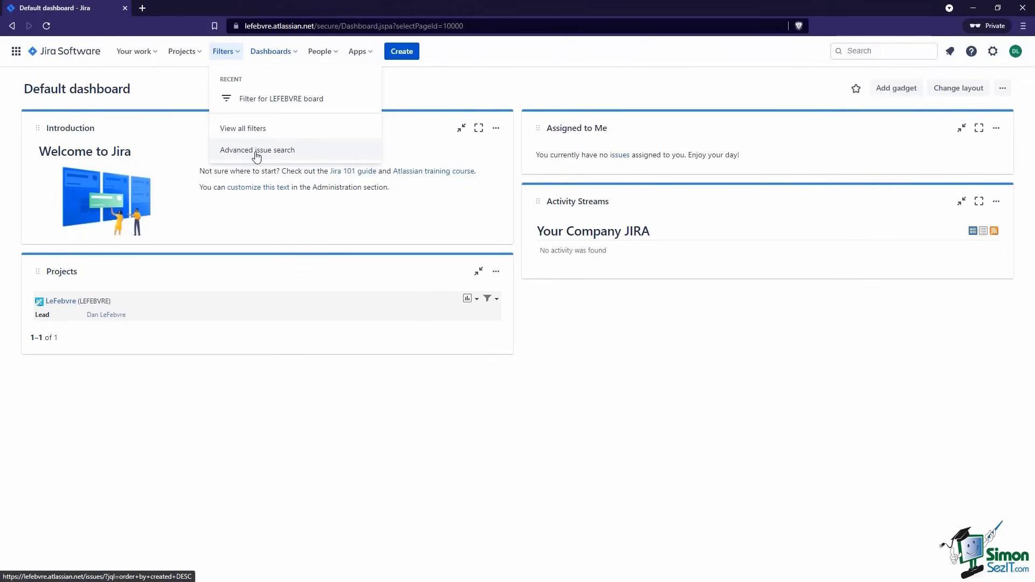
{"action": "left_click", "coordinate": [873, 51]}
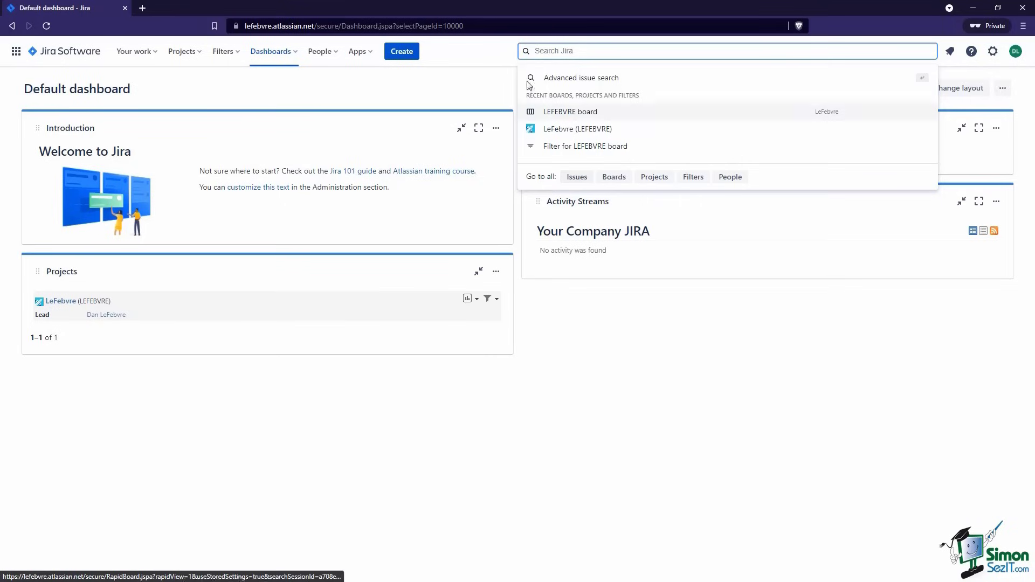
{"action": "left_click", "coordinate": [499, 49]}
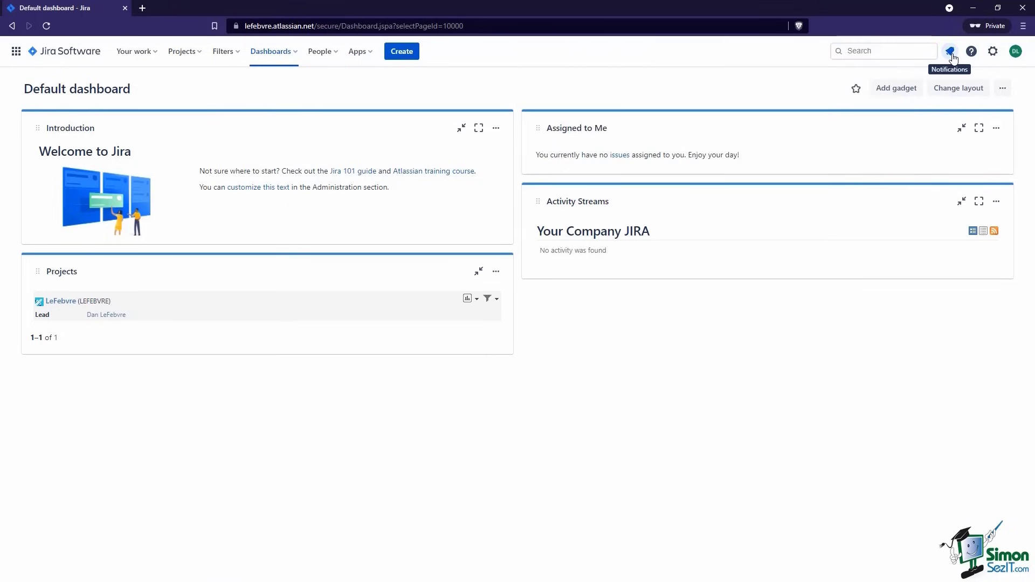
Open the notifications to review the direct ones.
{"action": "left_click", "coordinate": [951, 54]}
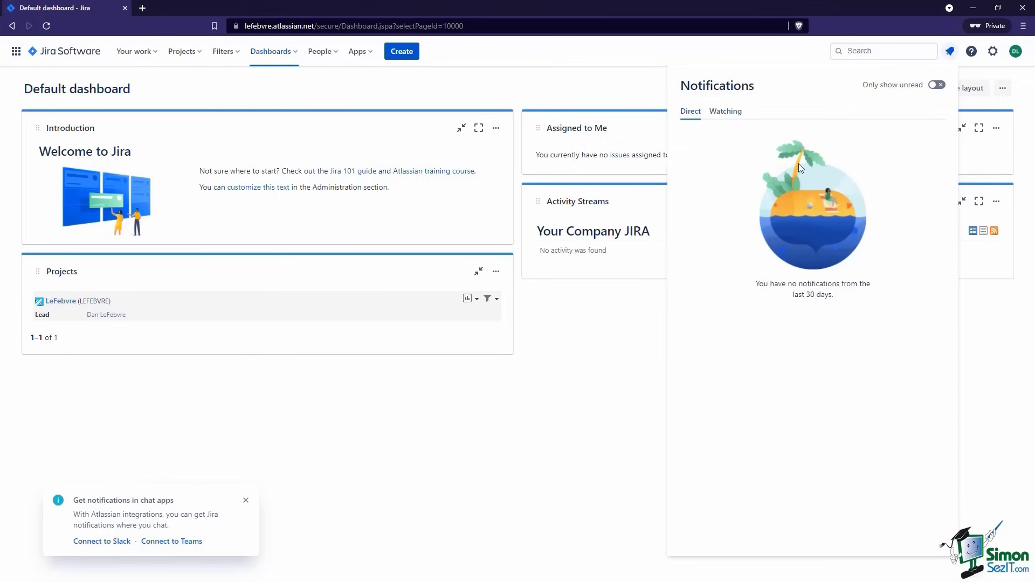
Close the notifications and review the available help resources, including help articles, keyboard shortcuts and Jira Mobile.
{"action": "left_click", "coordinate": [950, 52]}
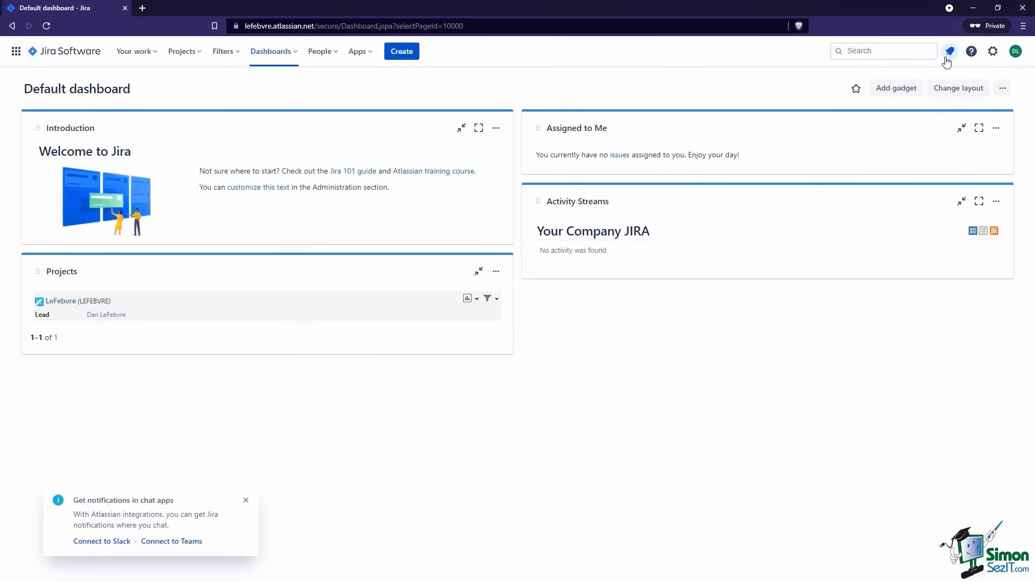
{"action": "left_click", "coordinate": [971, 52]}
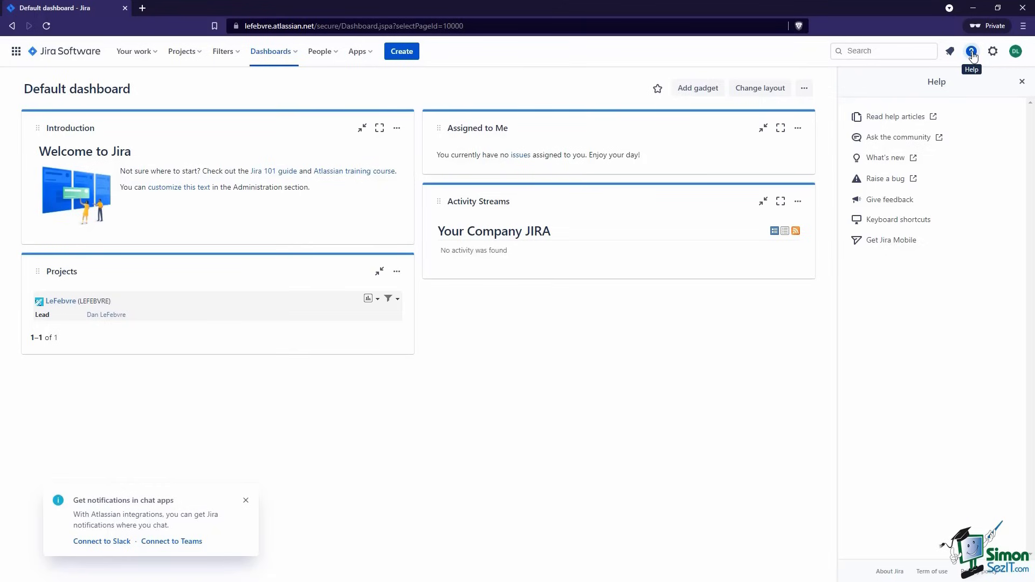
{"action": "left_click", "coordinate": [972, 54]}
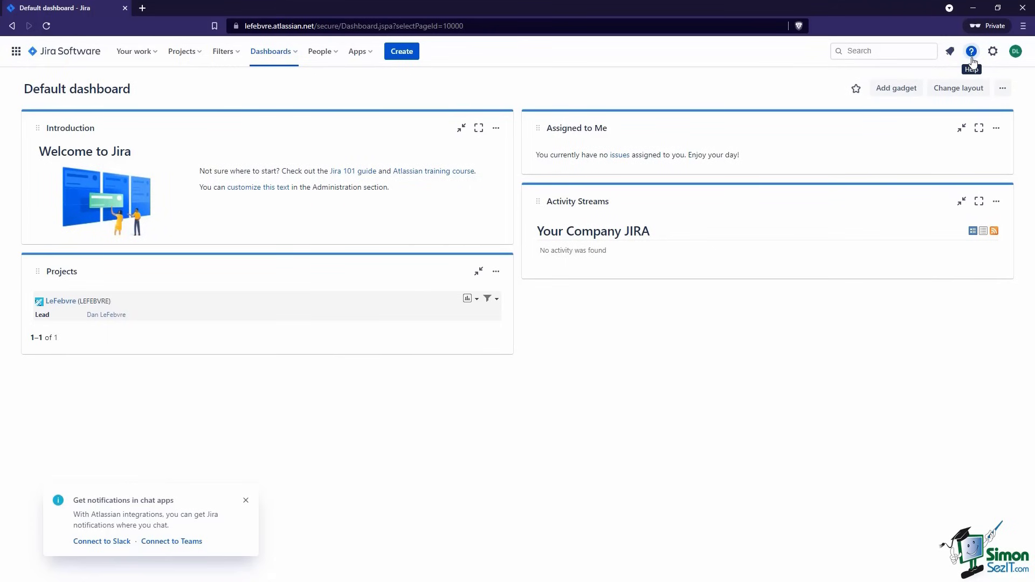
Review the Atlassian admin, Jira and personal settings, and compare them with the options offered for the user's own account.
{"action": "left_click", "coordinate": [992, 52]}
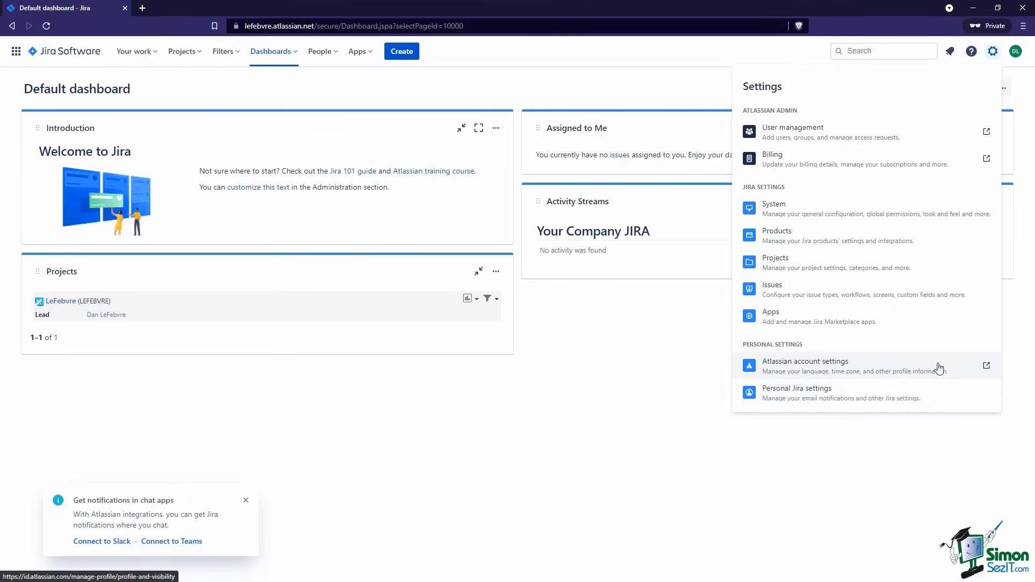
{"action": "left_click", "coordinate": [992, 51]}
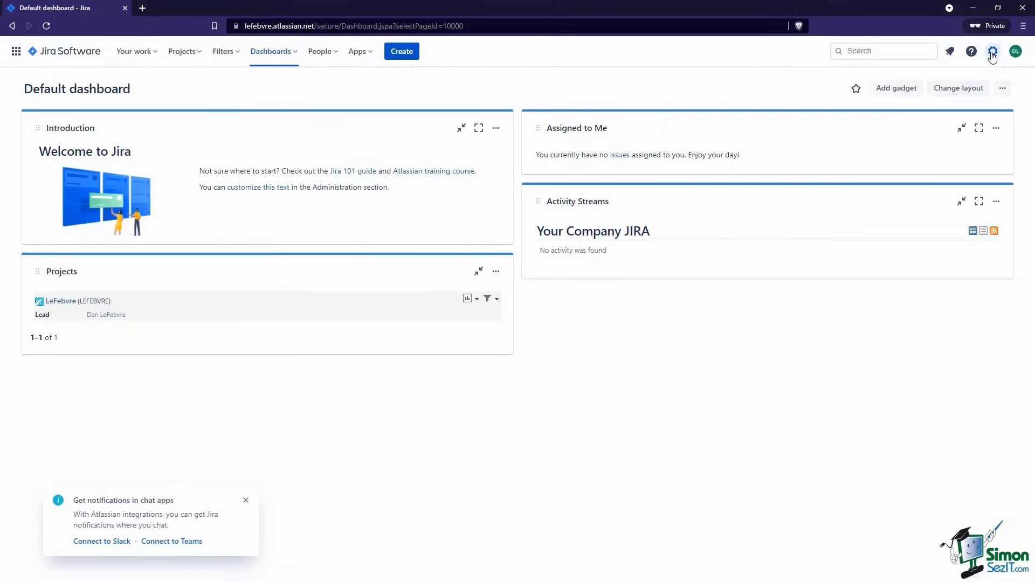
{"action": "left_click", "coordinate": [1015, 51]}
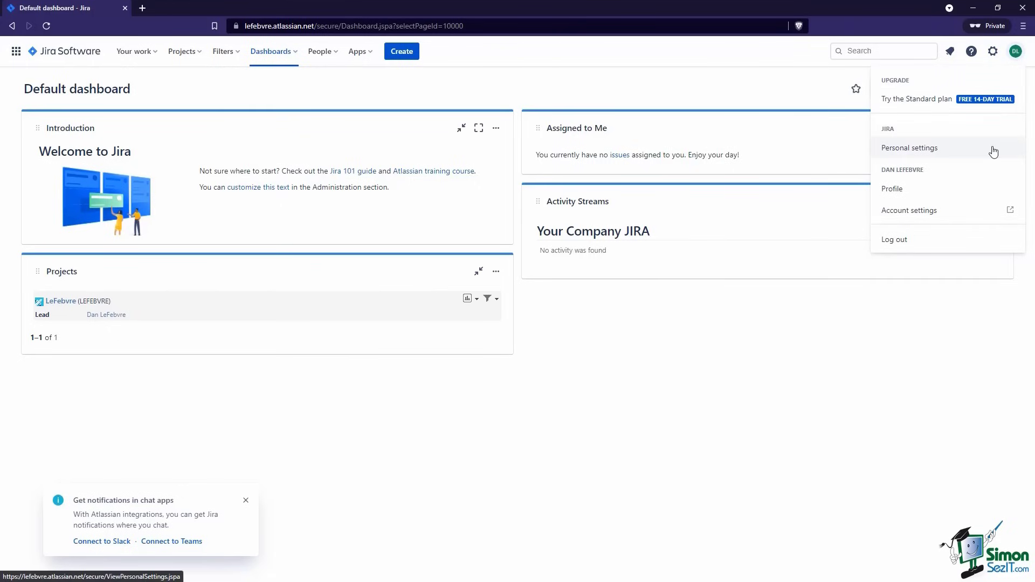
{"action": "left_click", "coordinate": [993, 51]}
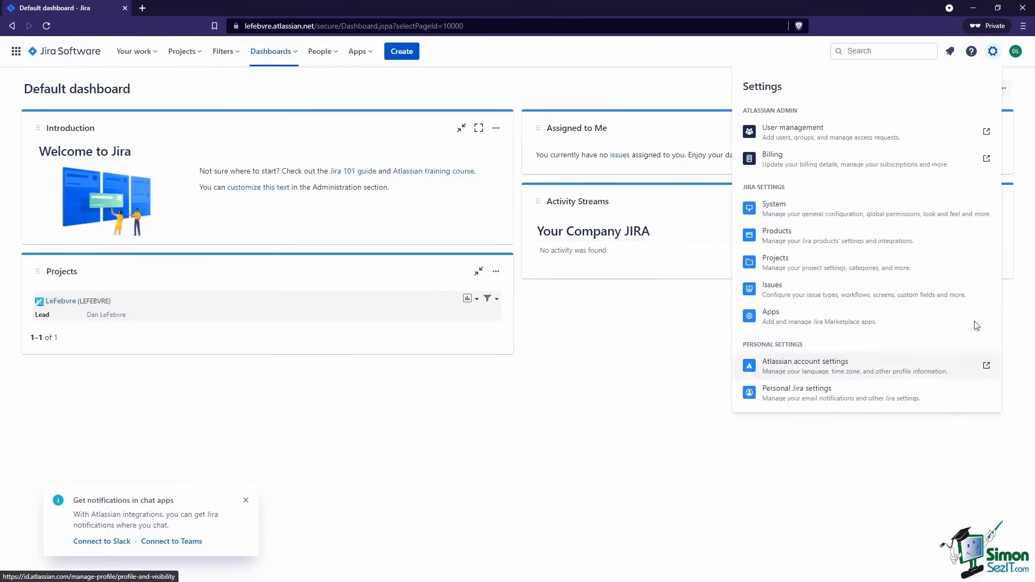
{"action": "left_click", "coordinate": [1015, 51]}
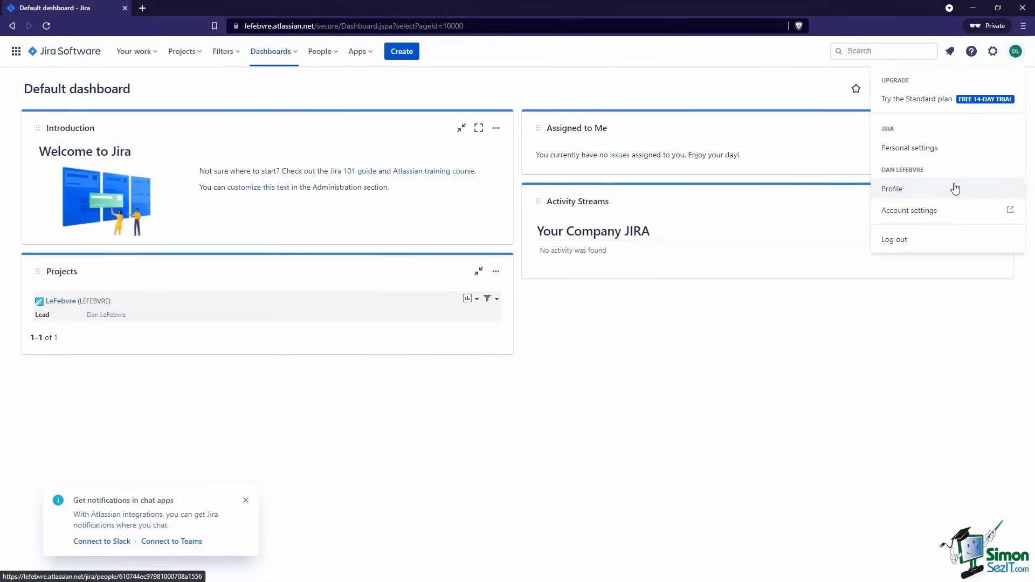
{"action": "left_click", "coordinate": [1015, 51]}
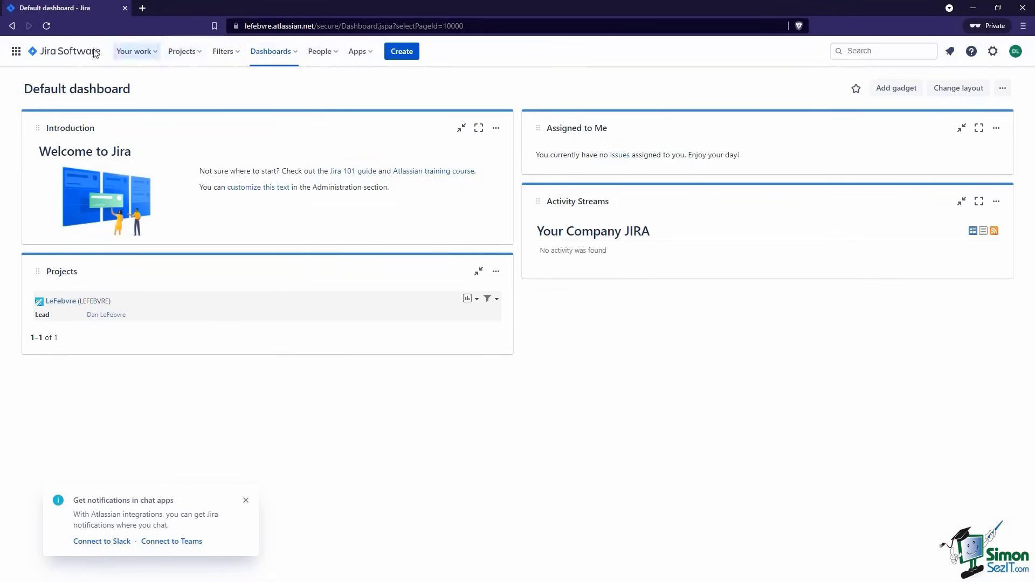
Return to the Your work home page and start creating a project to reach the project templates.
{"action": "left_click", "coordinate": [72, 57]}
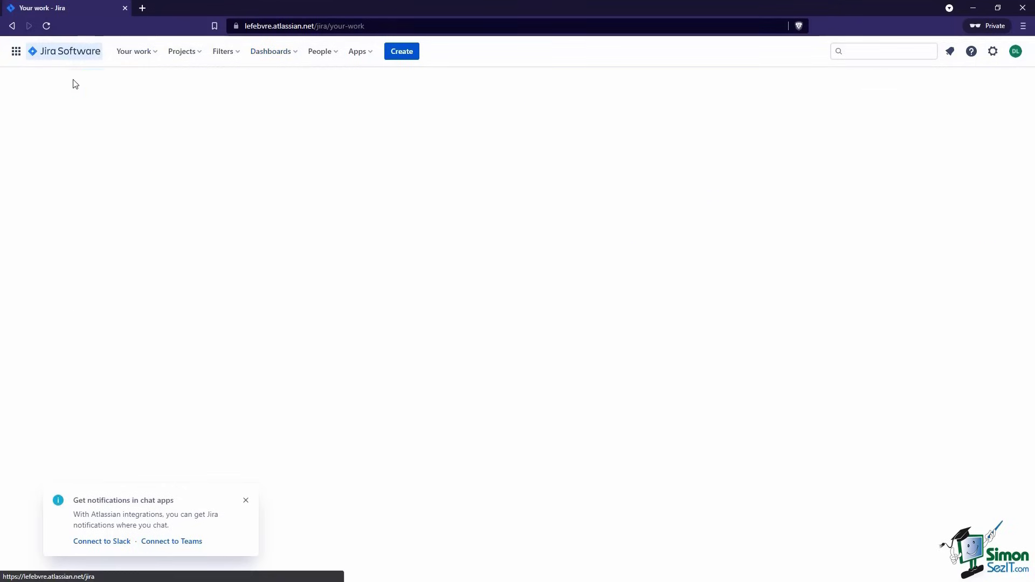
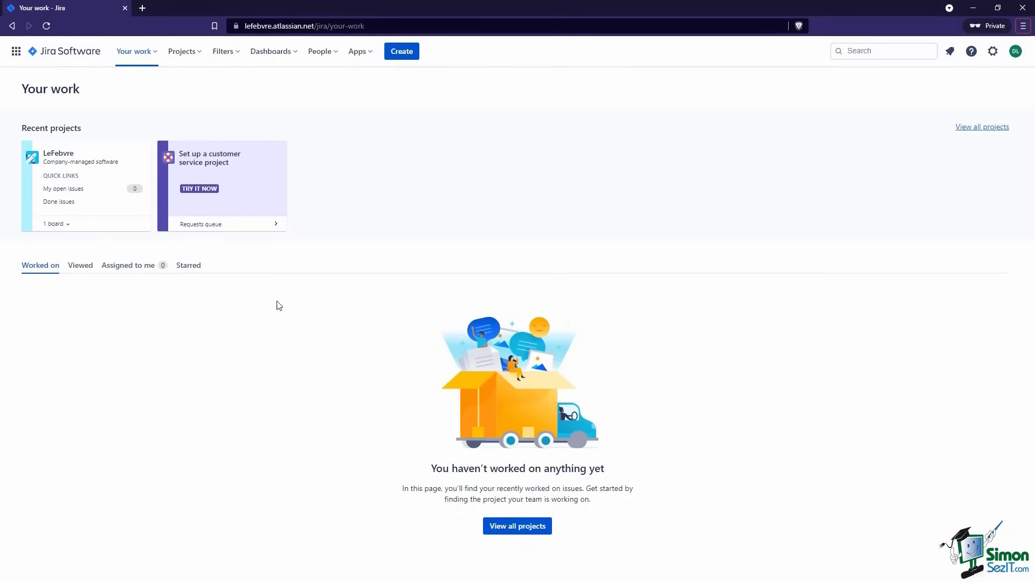
{"action": "left_click", "coordinate": [182, 54]}
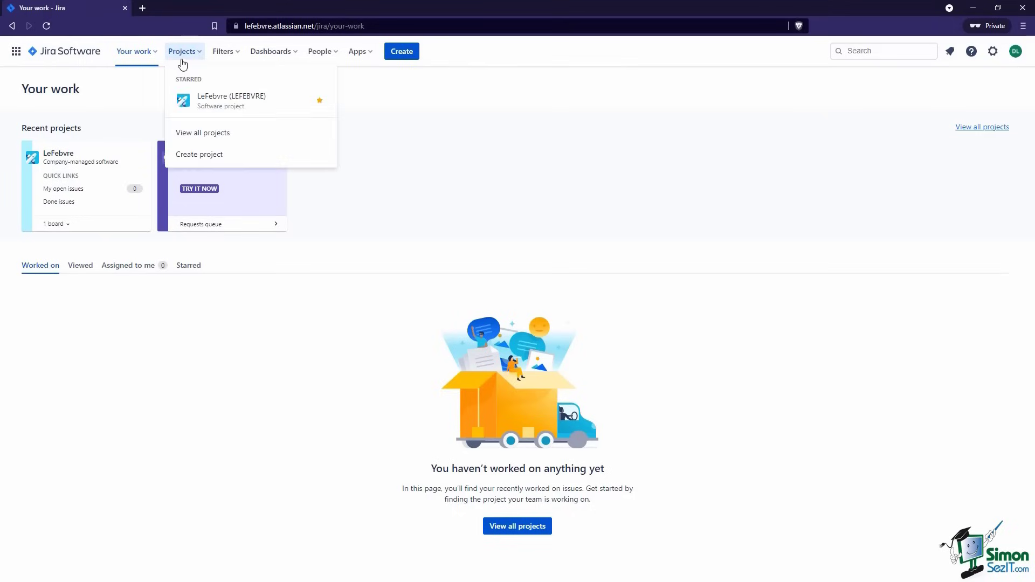
{"action": "left_click", "coordinate": [235, 160]}
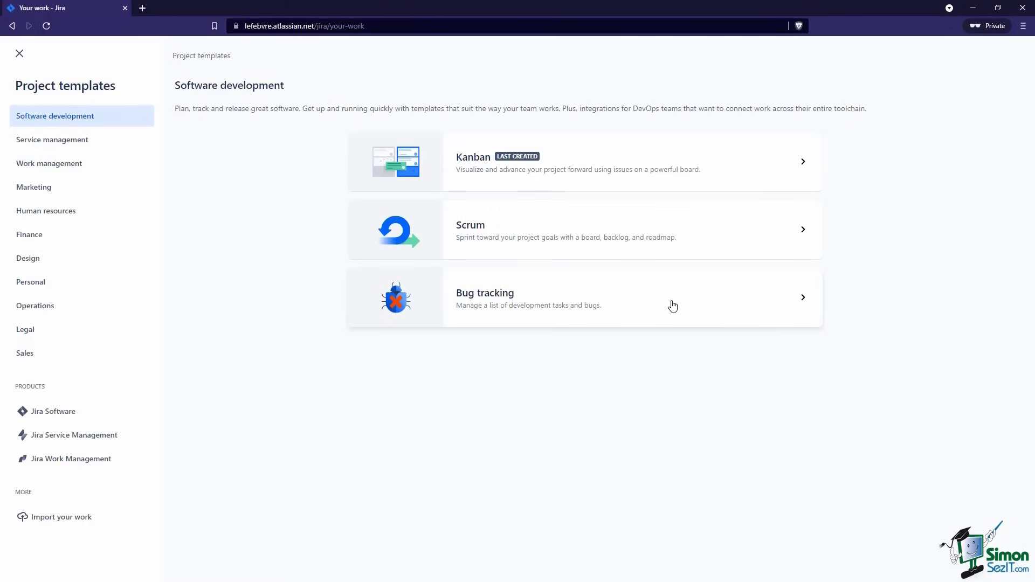
Examine the IT service management template among the service management templates, checking which product it requires.
{"action": "left_click", "coordinate": [120, 141]}
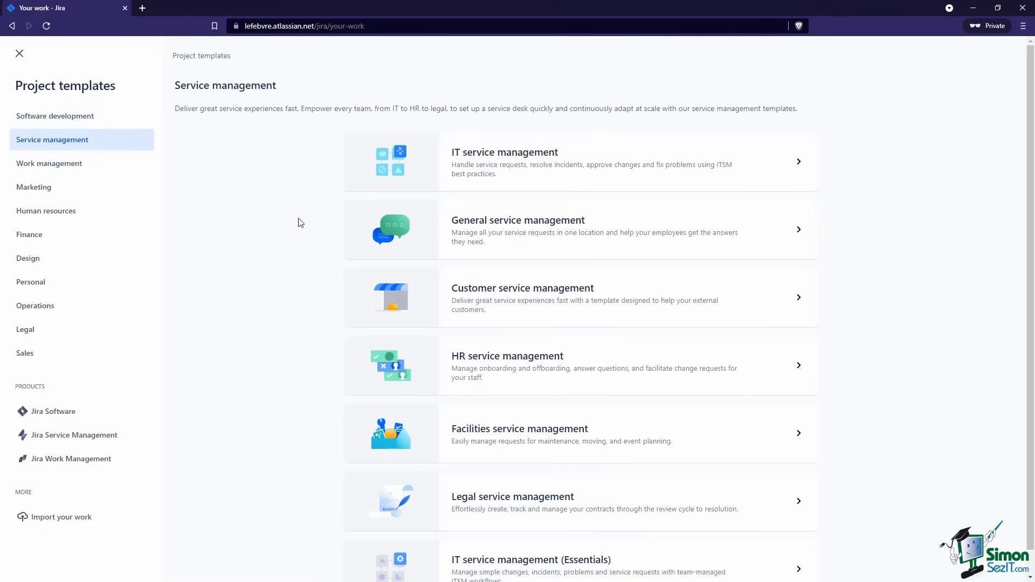
{"action": "left_click", "coordinate": [565, 188]}
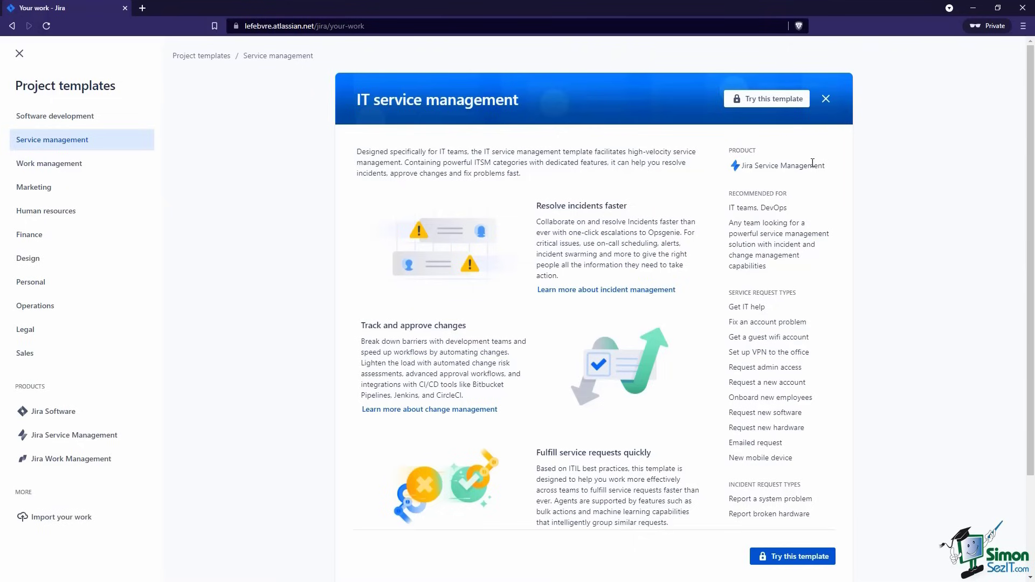
{"action": "left_click_drag", "start_coordinate": [826, 170], "coordinate": [740, 167]}
{"action": "left_click", "coordinate": [700, 196]}
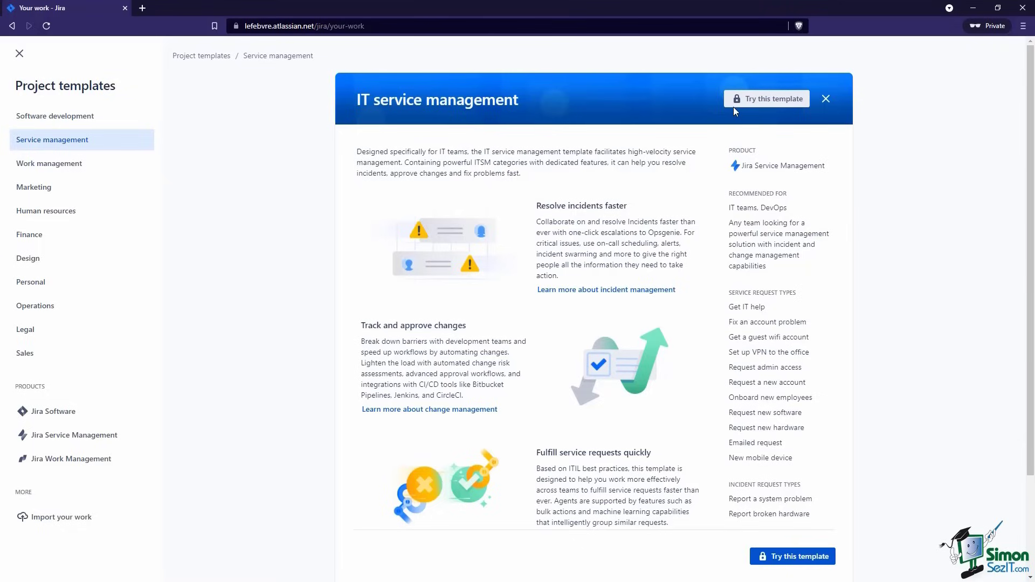
Examine the Project management template among the design templates, checking which product it belongs to.
{"action": "left_click", "coordinate": [103, 268]}
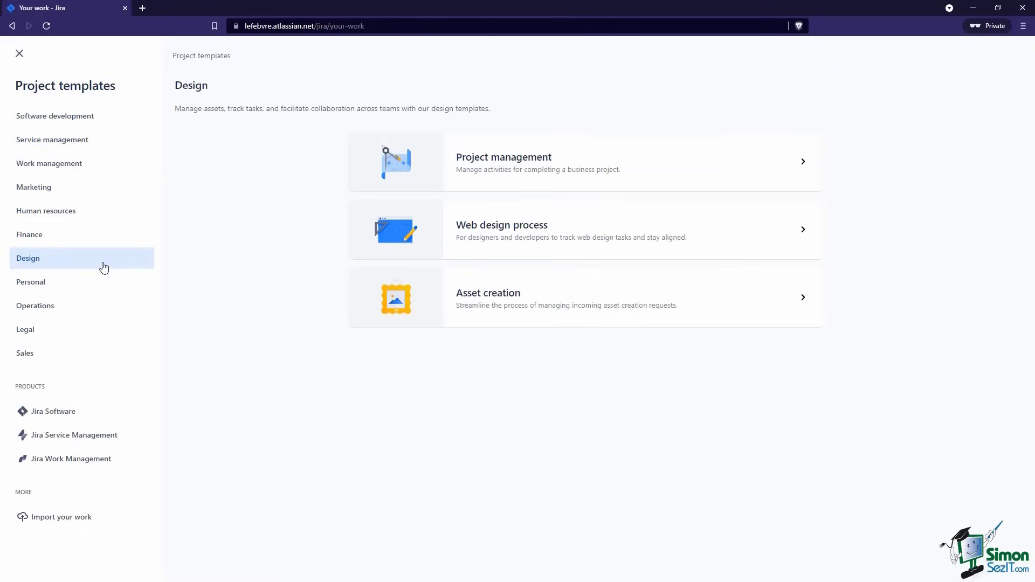
{"action": "left_click", "coordinate": [461, 184]}
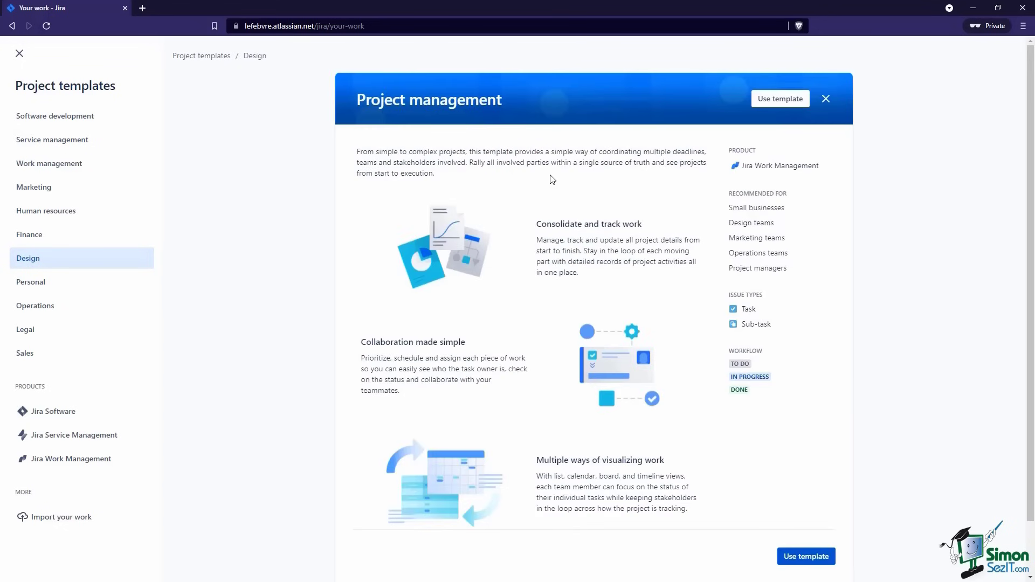
{"action": "left_click_drag", "start_coordinate": [743, 167], "coordinate": [820, 167]}
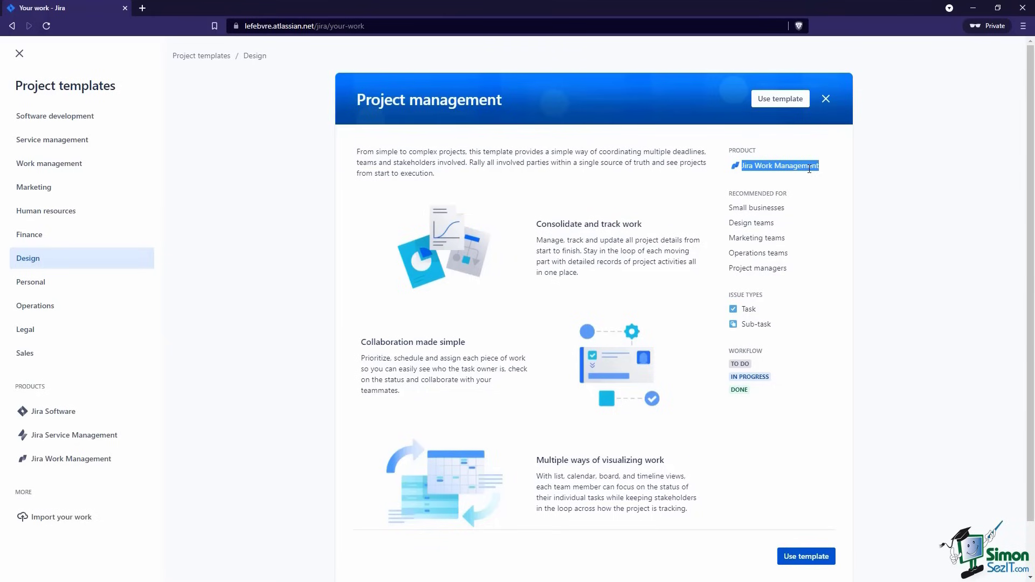
{"action": "left_click", "coordinate": [809, 169]}
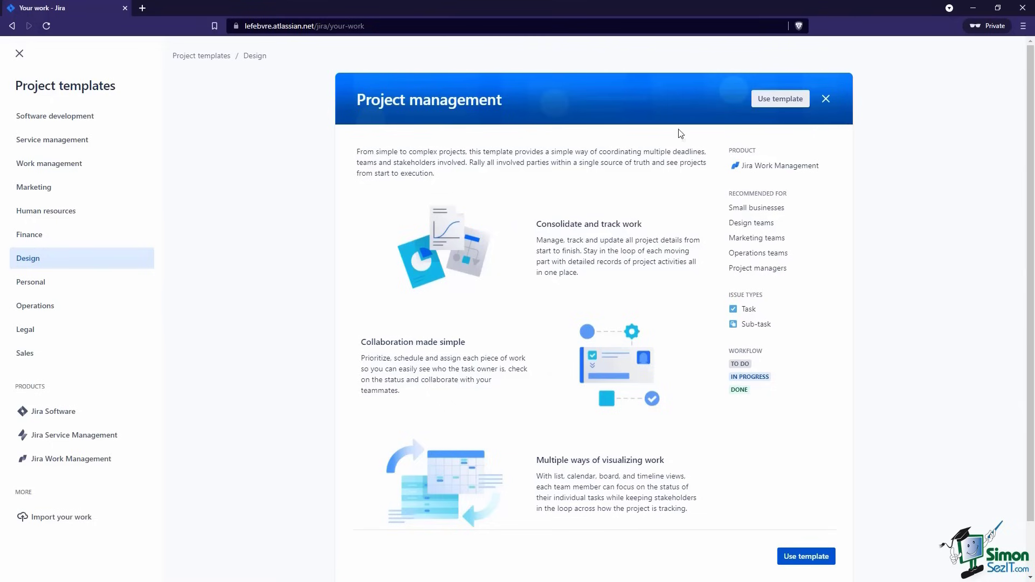
Use the Kanban template for software development and select a team-managed project after reading the notice about switching project types.
{"action": "left_click", "coordinate": [98, 123]}
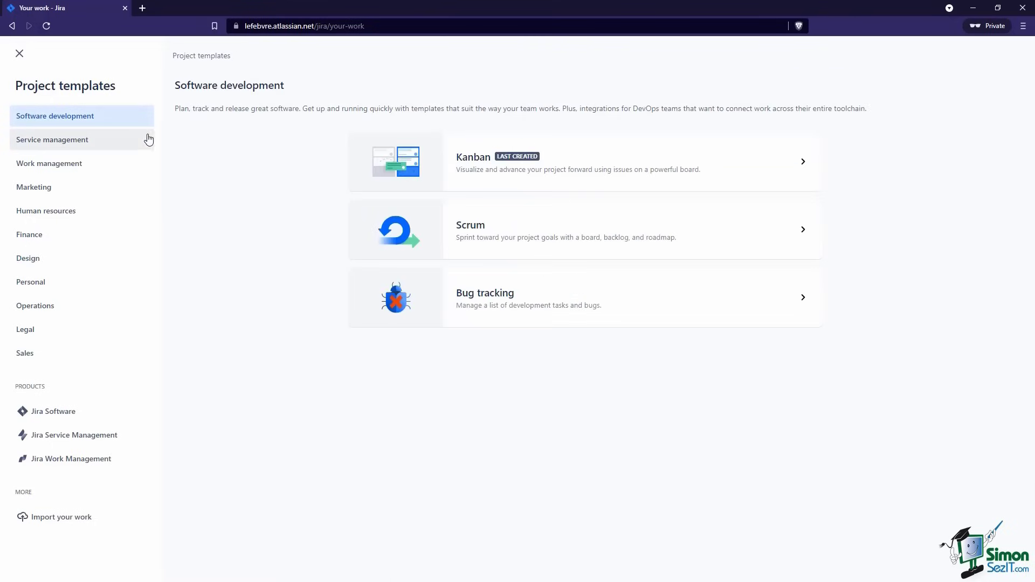
{"action": "left_click", "coordinate": [548, 173]}
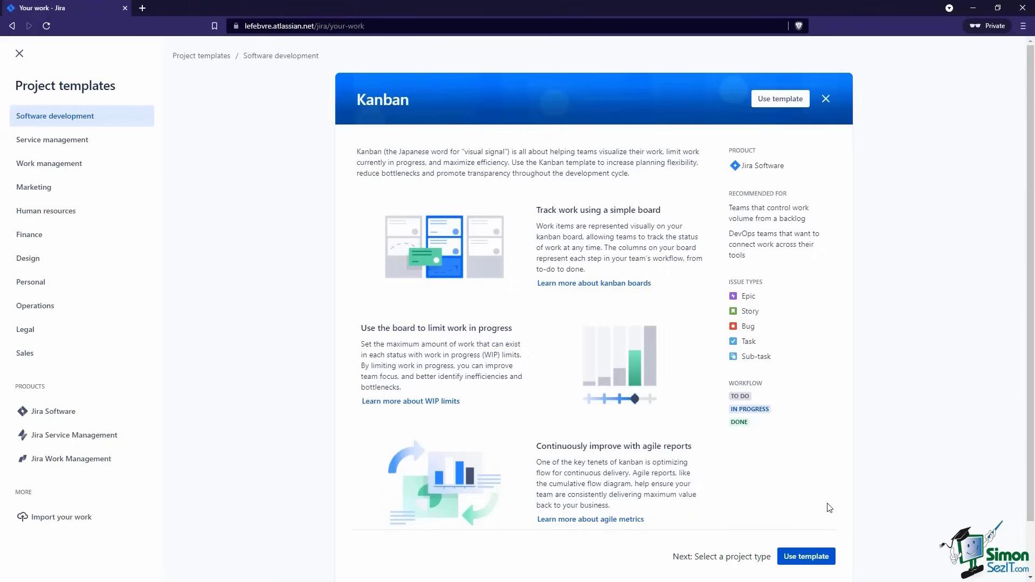
{"action": "left_click", "coordinate": [803, 559]}
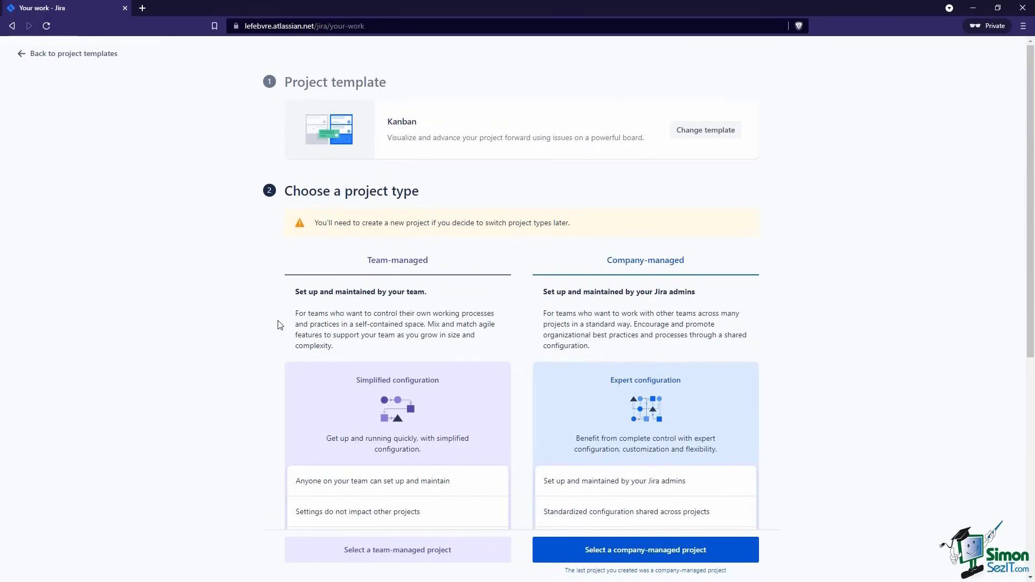
{"action": "left_click_drag", "start_coordinate": [315, 223], "coordinate": [572, 223]}
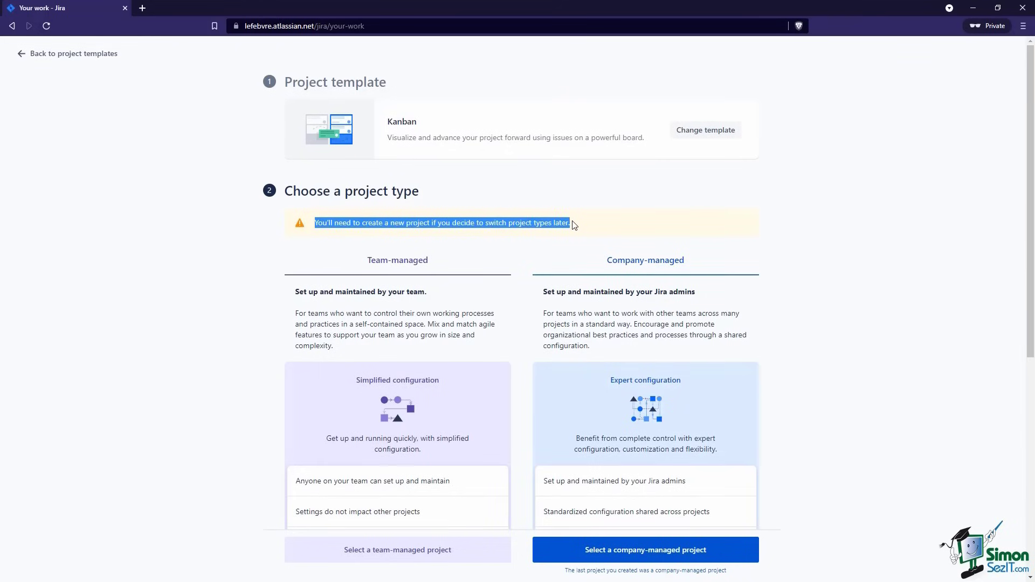
{"action": "left_click", "coordinate": [574, 225]}
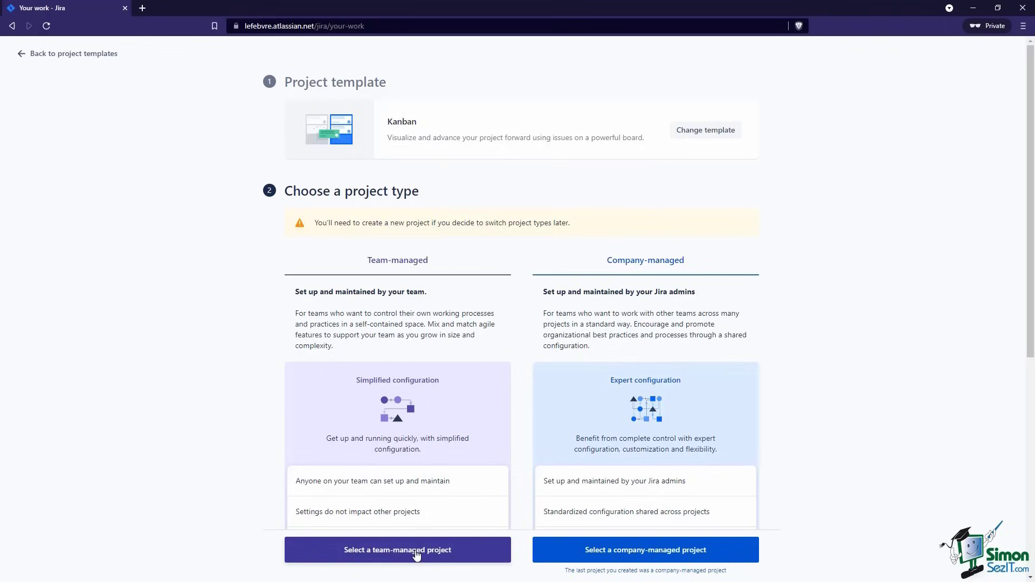
{"action": "left_click", "coordinate": [416, 555]}
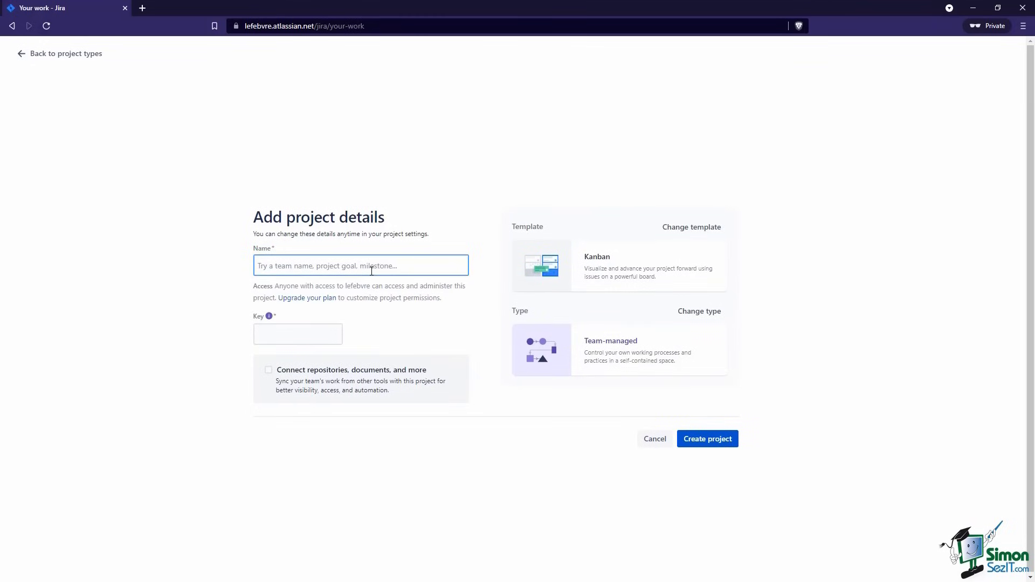
Name the project Website 2.0, set its key to WEB, and create it.
{"action": "type", "text": "Website 2.0"}
{"action": "key", "text": "Tab"}
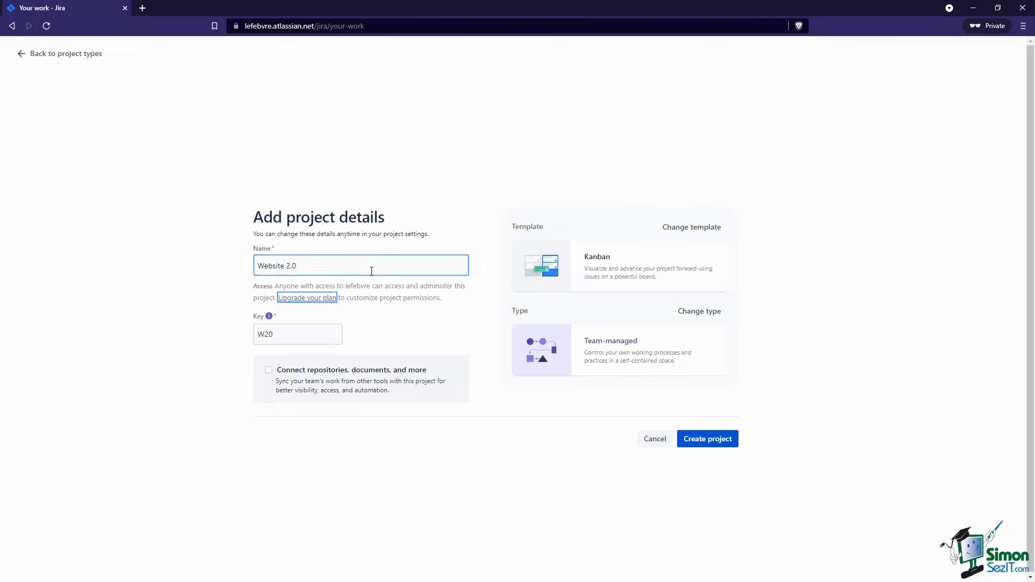
{"action": "left_click", "coordinate": [281, 336]}
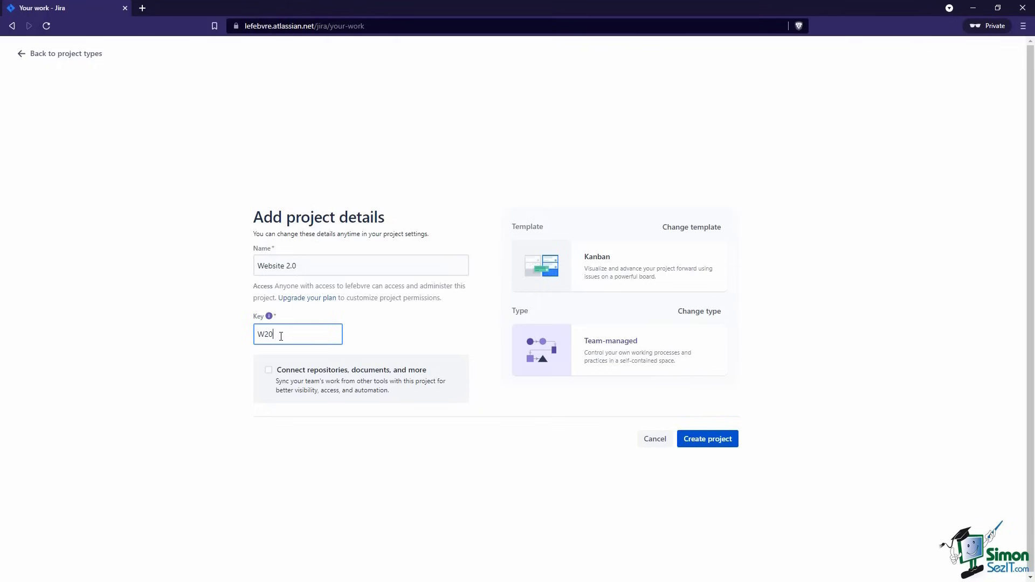
{"action": "key", "text": "ctrl+a"}
{"action": "type", "text": "WEB"}
{"action": "left_click", "coordinate": [720, 440]}
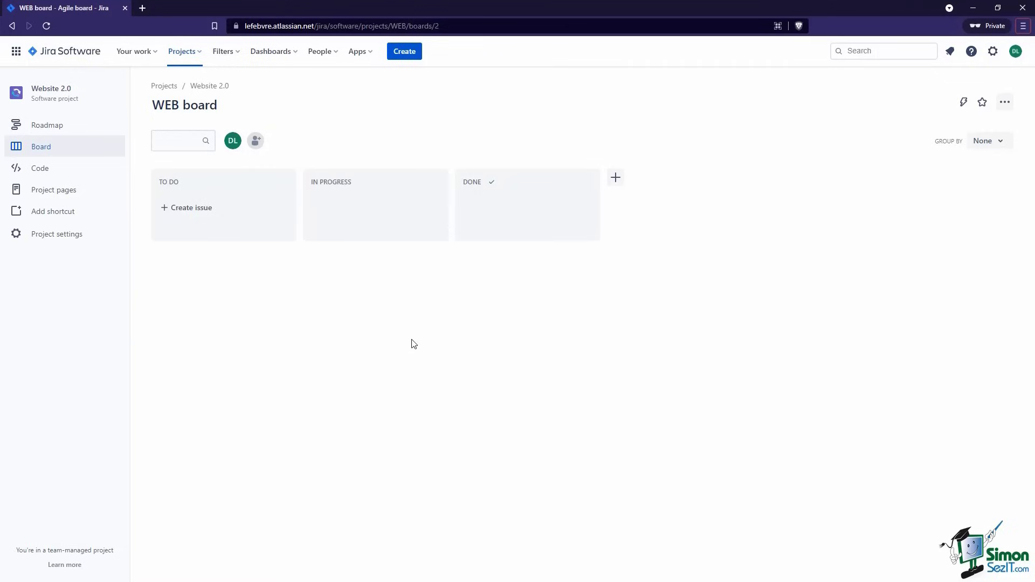
Create the issue "Build flow chart for website functionality" in To Do and move it through In Progress to Done.
{"action": "left_click", "coordinate": [217, 211]}
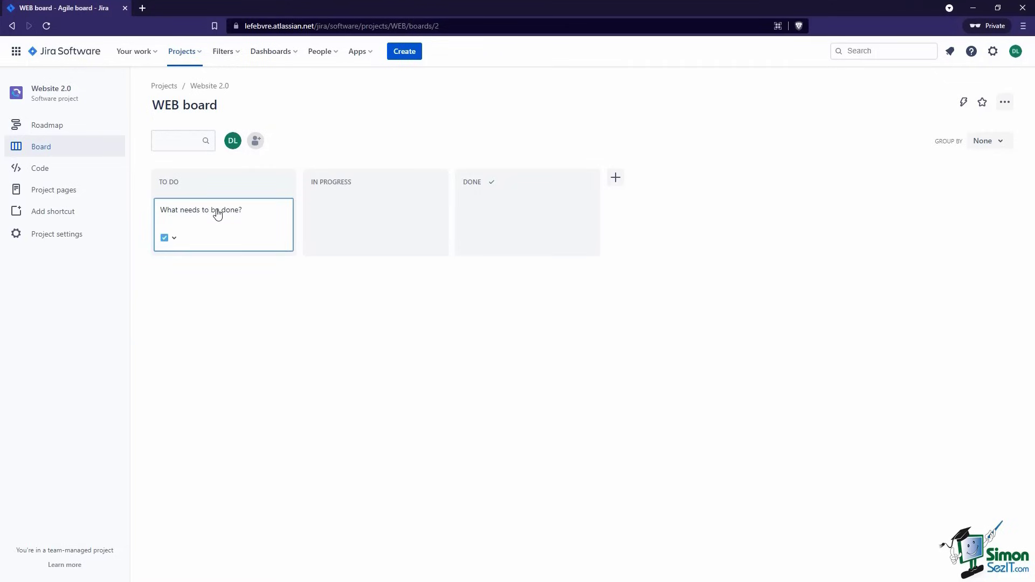
{"action": "type", "text": "Build flow chart for website functionality"}
{"action": "key", "text": "Return"}
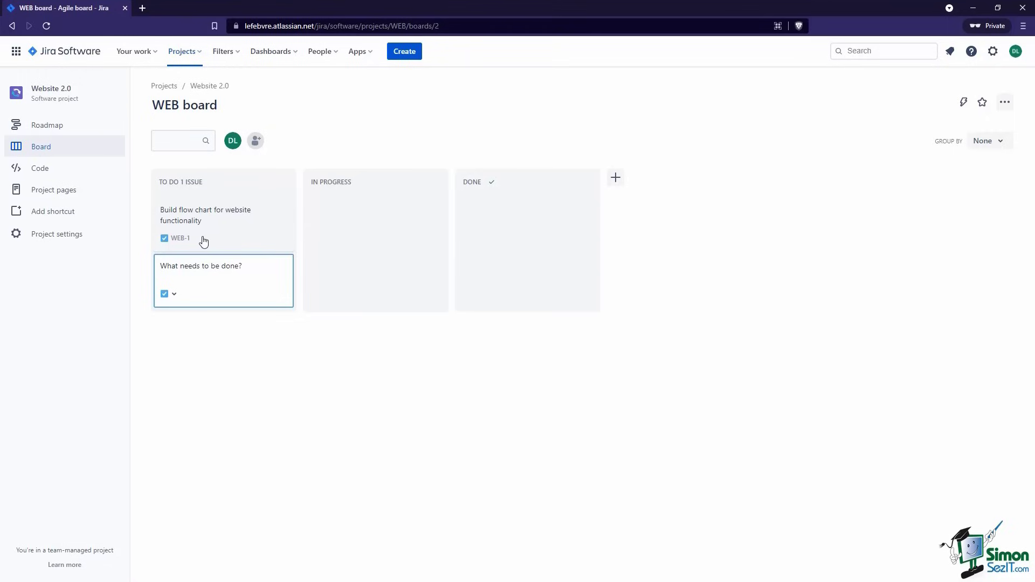
{"action": "left_click_drag", "start_coordinate": [202, 225], "coordinate": [354, 226]}
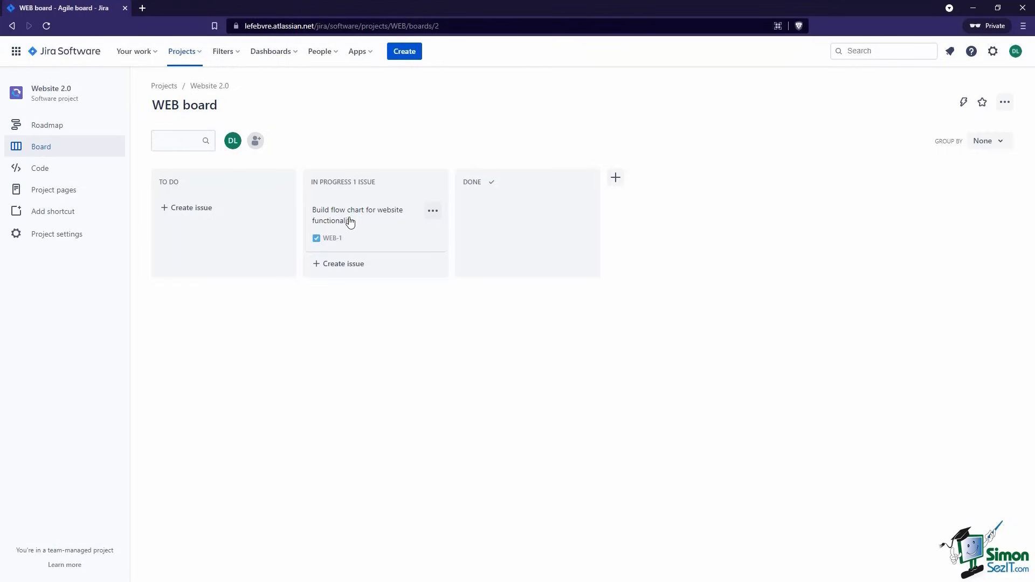
{"action": "left_click_drag", "start_coordinate": [358, 217], "coordinate": [521, 227]}
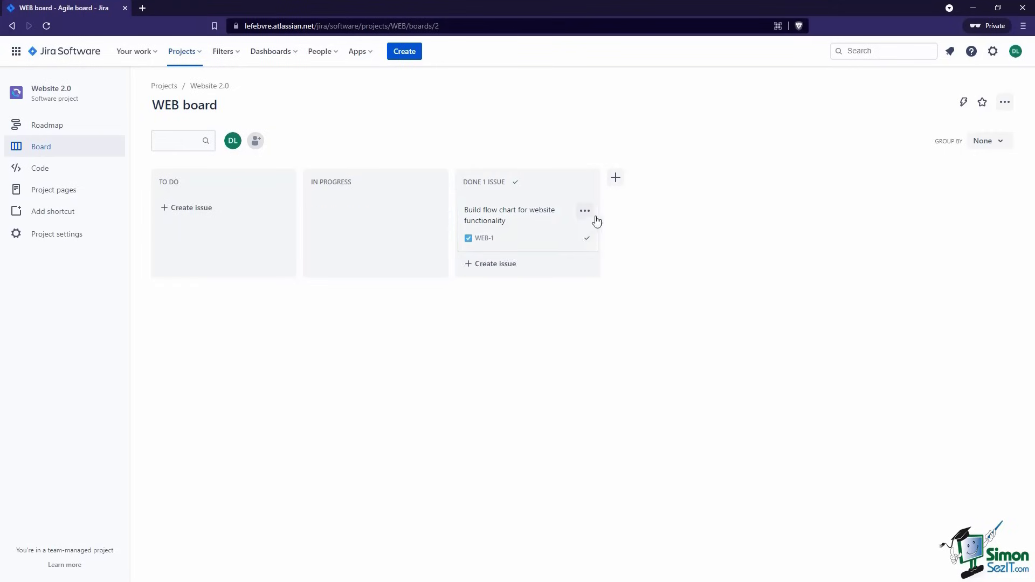
Add a board column named QA and place it between In Progress and Done.
{"action": "left_click", "coordinate": [617, 180]}
{"action": "type", "text": "QA"}
{"action": "key", "text": "Return"}
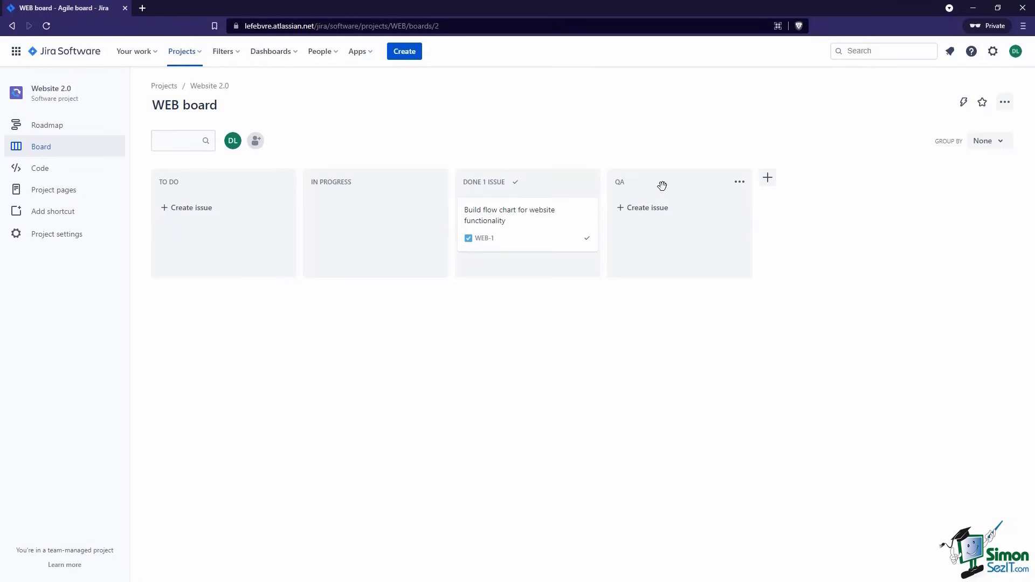
{"action": "left_click_drag", "start_coordinate": [661, 185], "coordinate": [513, 187]}
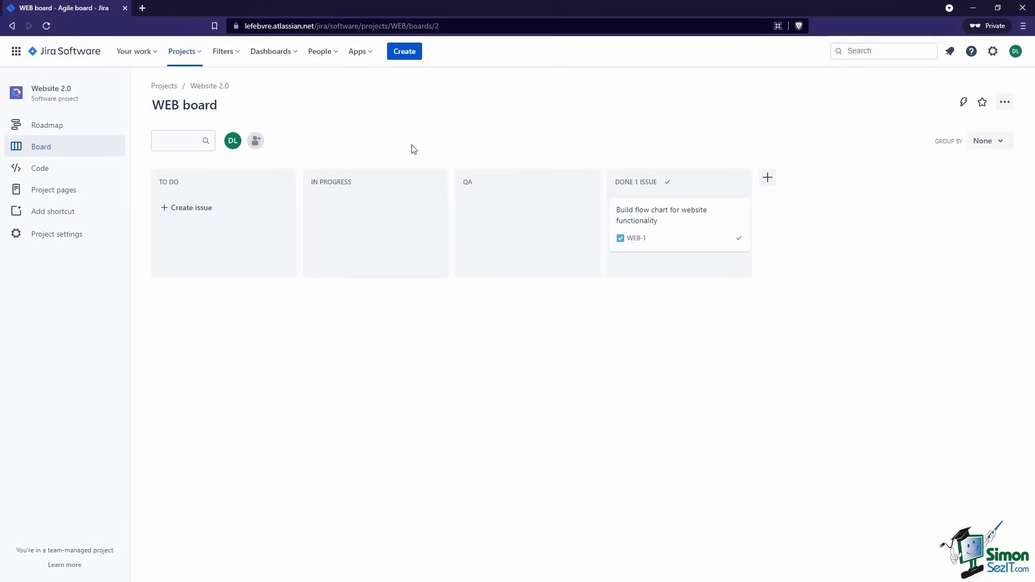
Move the issue "Build flow chart for website functionality" from Done back to QA.
{"action": "left_click_drag", "start_coordinate": [647, 229], "coordinate": [494, 208]}
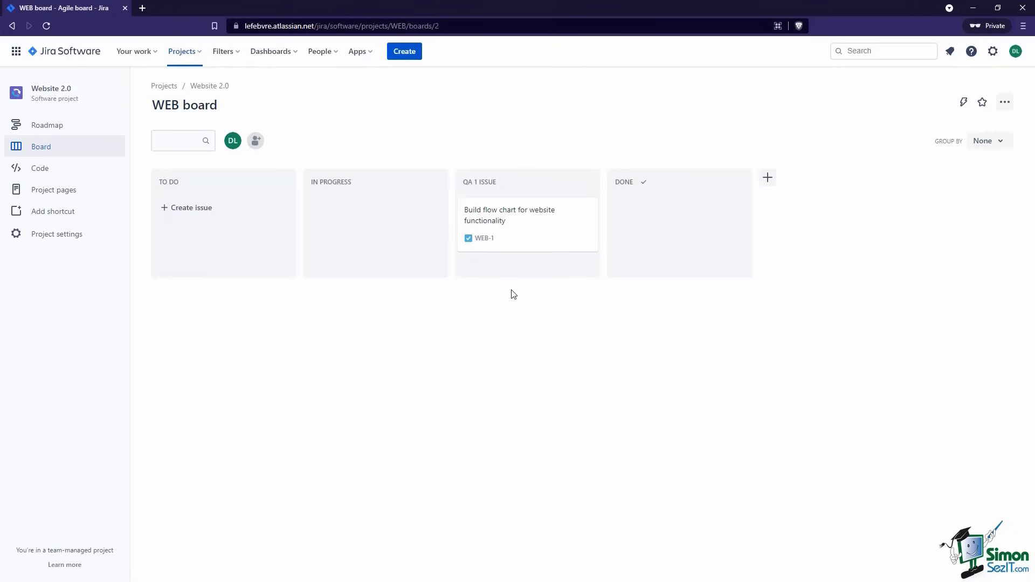
Filter the board's issues by the text "flow" and by the project member, clearing each filter after viewing it.
{"action": "left_click", "coordinate": [172, 143]}
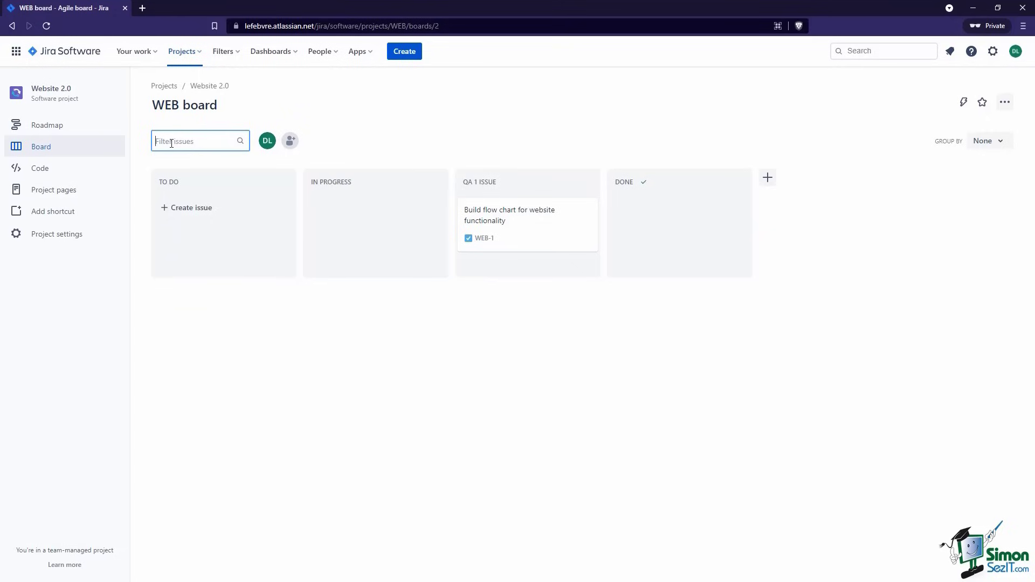
{"action": "type", "text": "flow"}
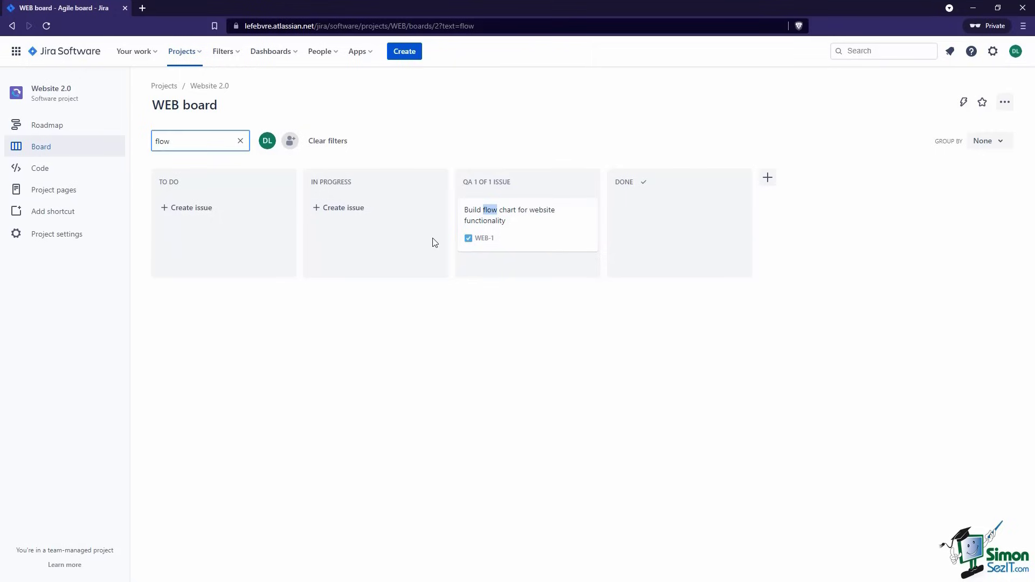
{"action": "left_click", "coordinate": [241, 141]}
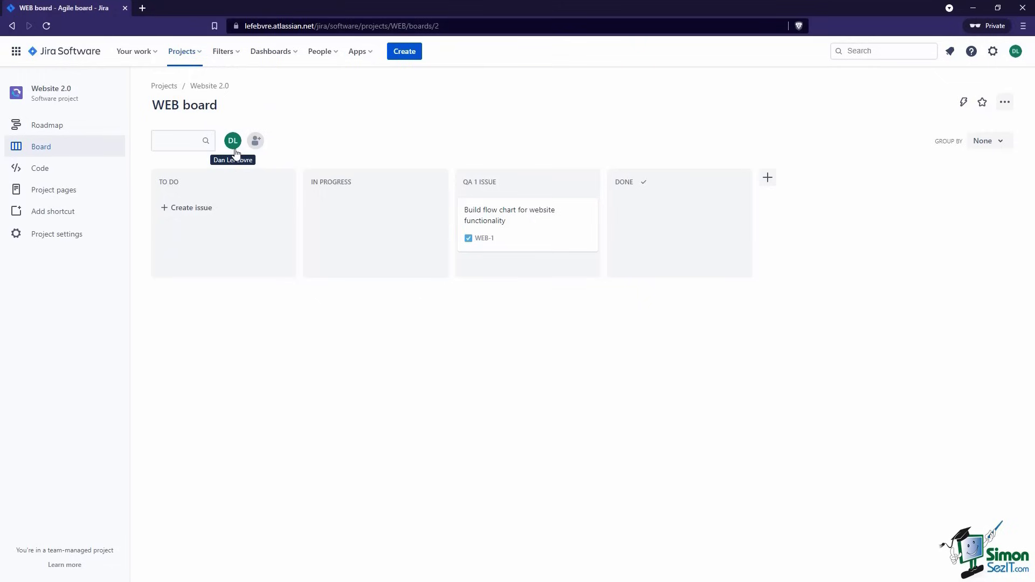
{"action": "left_click", "coordinate": [233, 143]}
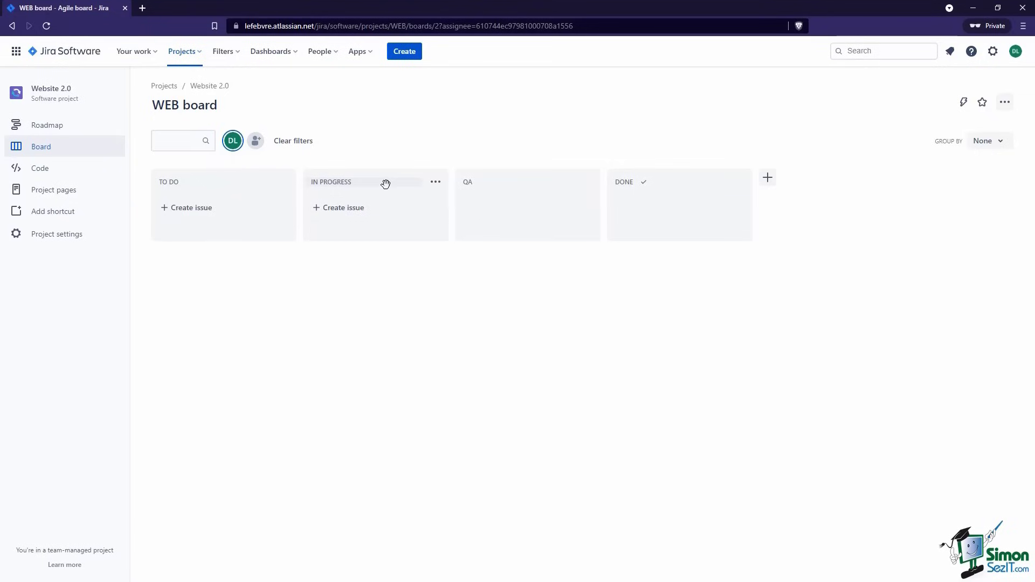
{"action": "left_click", "coordinate": [231, 144]}
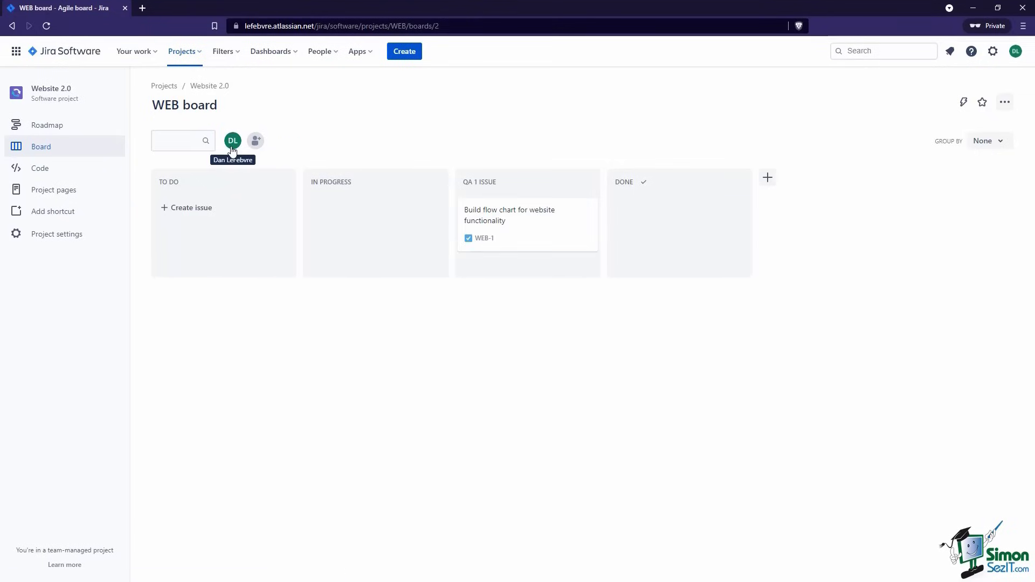
Assign the issue "Build flow chart for website functionality" to the project member and close its details.
{"action": "left_click", "coordinate": [560, 216]}
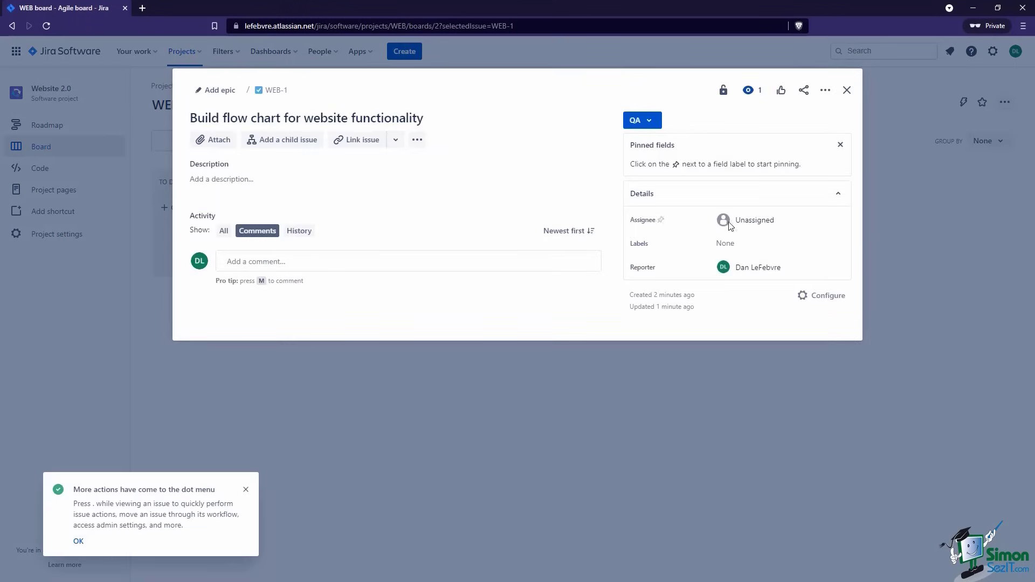
{"action": "left_click", "coordinate": [756, 220]}
{"action": "left_click", "coordinate": [758, 253]}
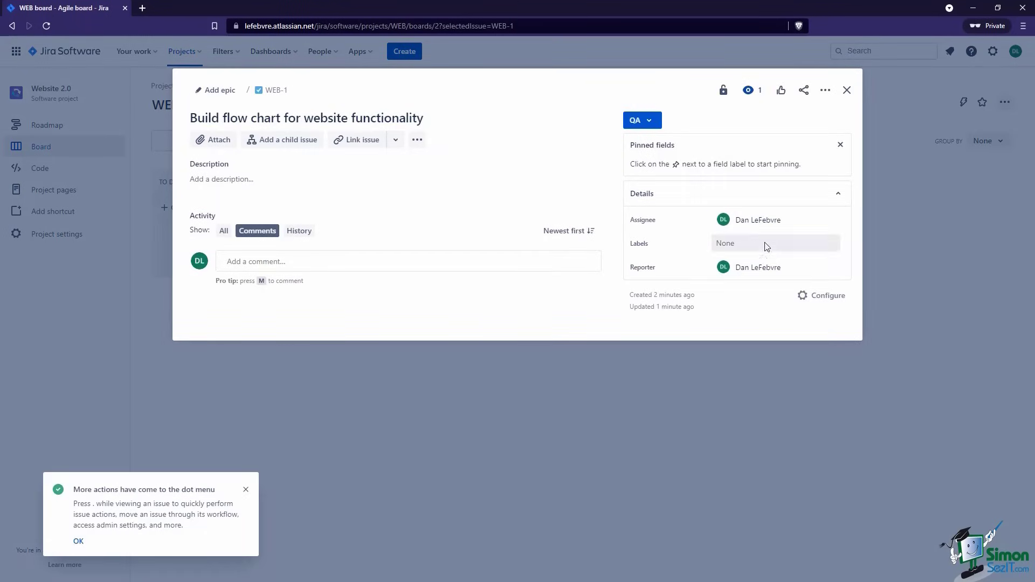
{"action": "left_click", "coordinate": [847, 90]}
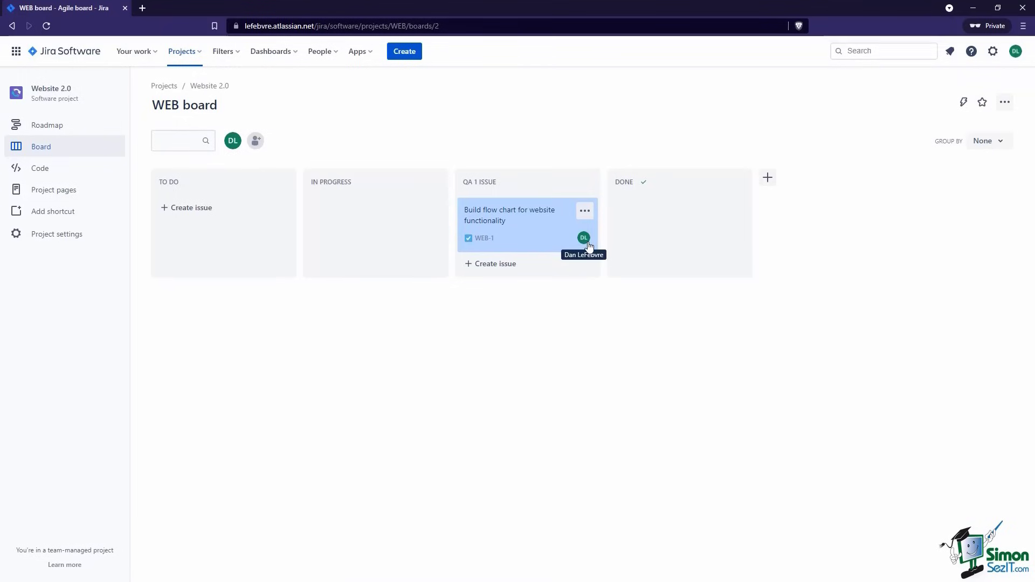
Filter the board by assignee again to view the newly assigned issue, and remove the filter.
{"action": "left_click", "coordinate": [235, 143]}
{"action": "left_click", "coordinate": [237, 145]}
{"action": "left_click", "coordinate": [236, 145]}
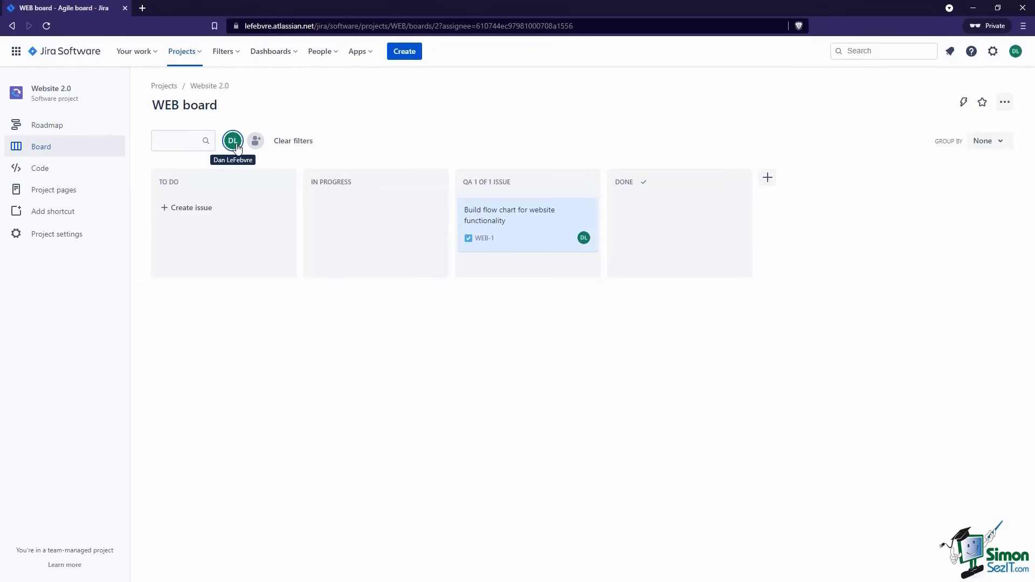
{"action": "left_click", "coordinate": [236, 145]}
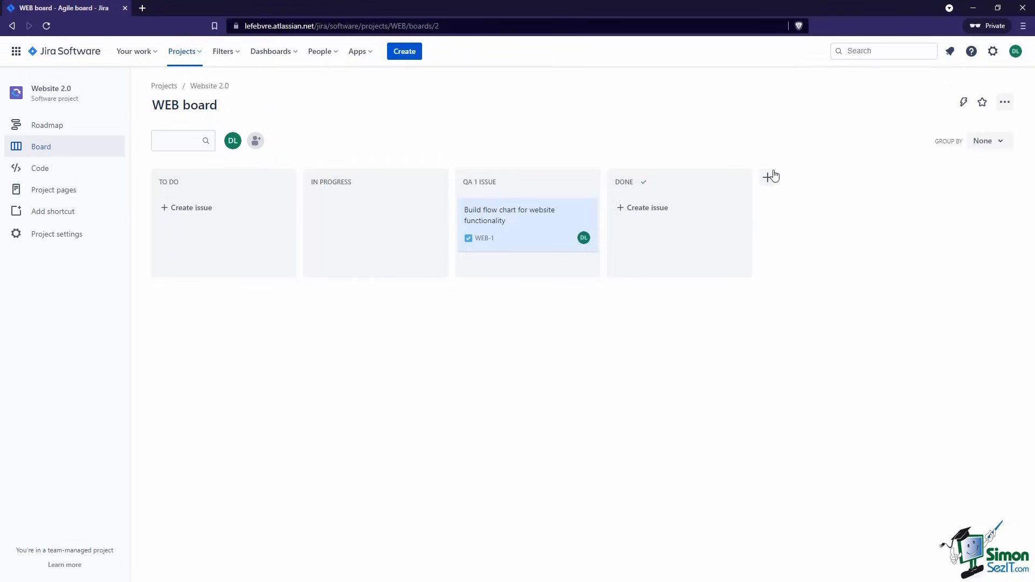
Group the board by assignee, examine its swimlanes collapsed and expanded, and return the grouping to None.
{"action": "left_click", "coordinate": [991, 145]}
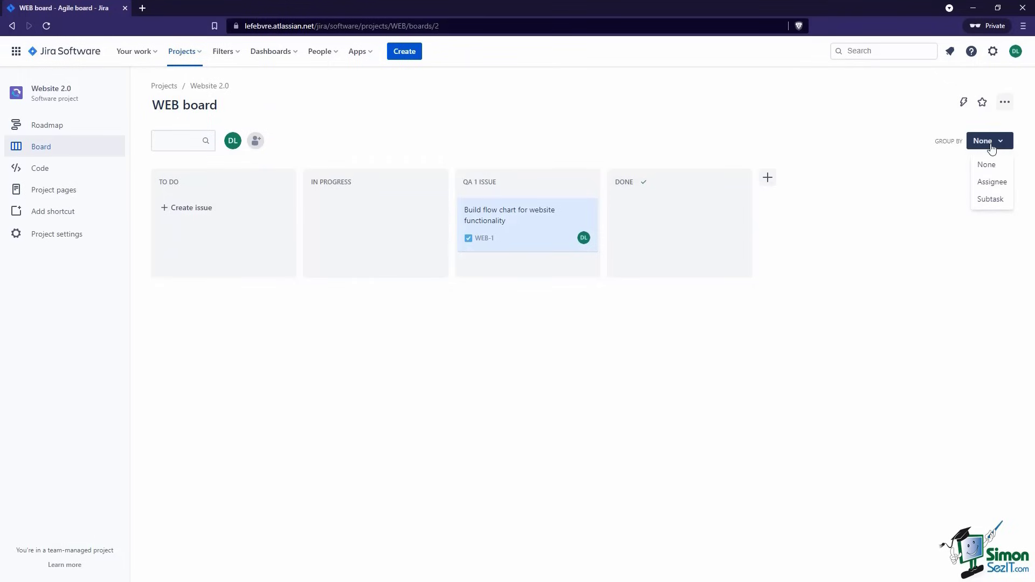
{"action": "left_click", "coordinate": [993, 188]}
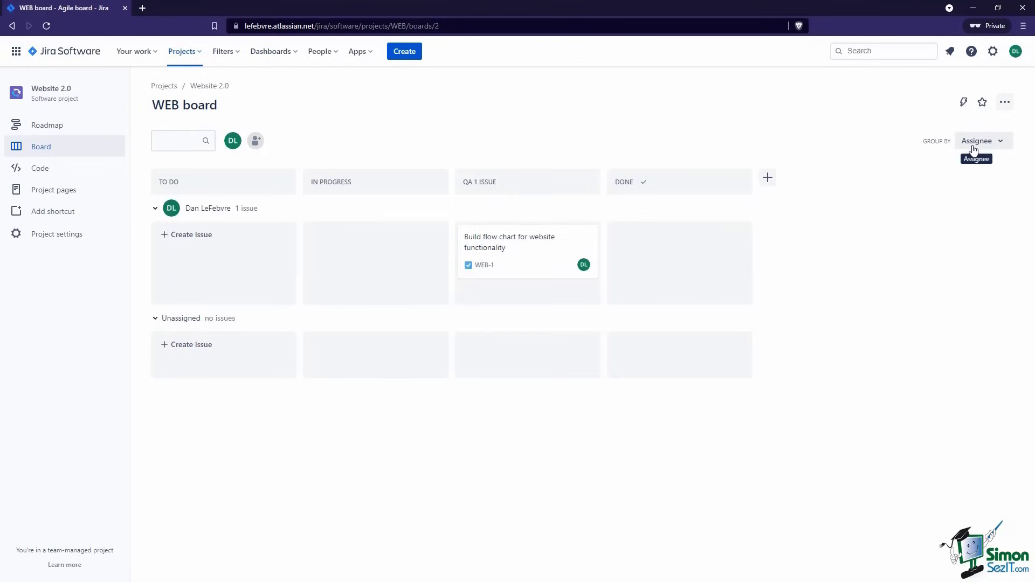
{"action": "left_click", "coordinate": [156, 208]}
{"action": "left_click", "coordinate": [155, 208]}
{"action": "left_click", "coordinate": [155, 208]}
{"action": "left_click", "coordinate": [155, 234]}
{"action": "left_click", "coordinate": [155, 238]}
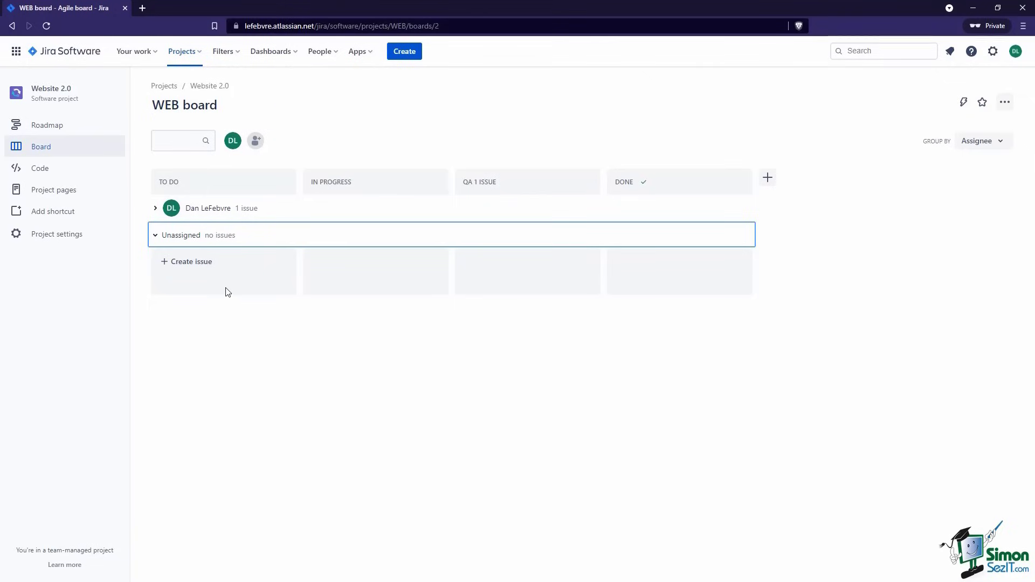
{"action": "left_click", "coordinate": [156, 209]}
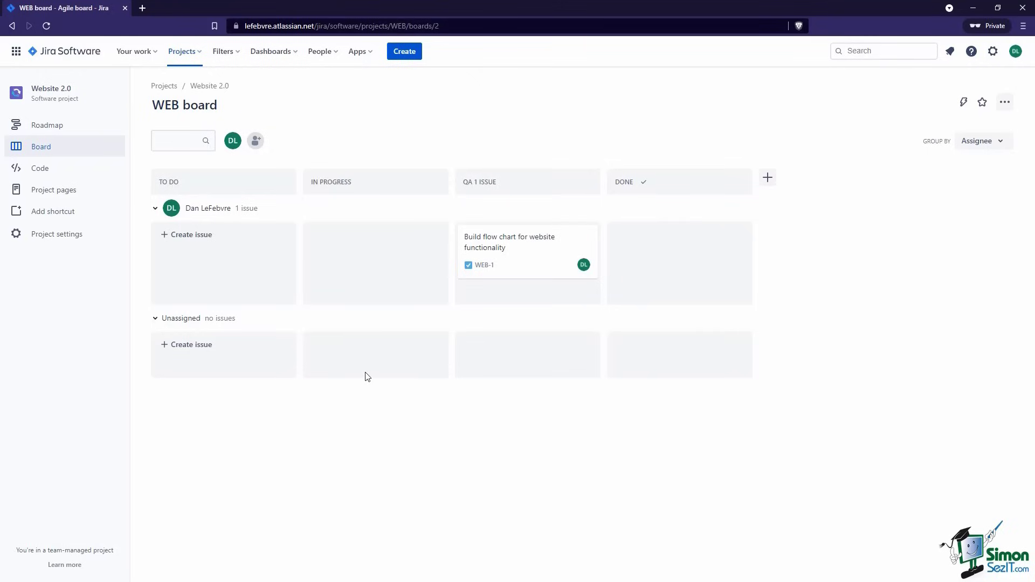
{"action": "left_click", "coordinate": [973, 141]}
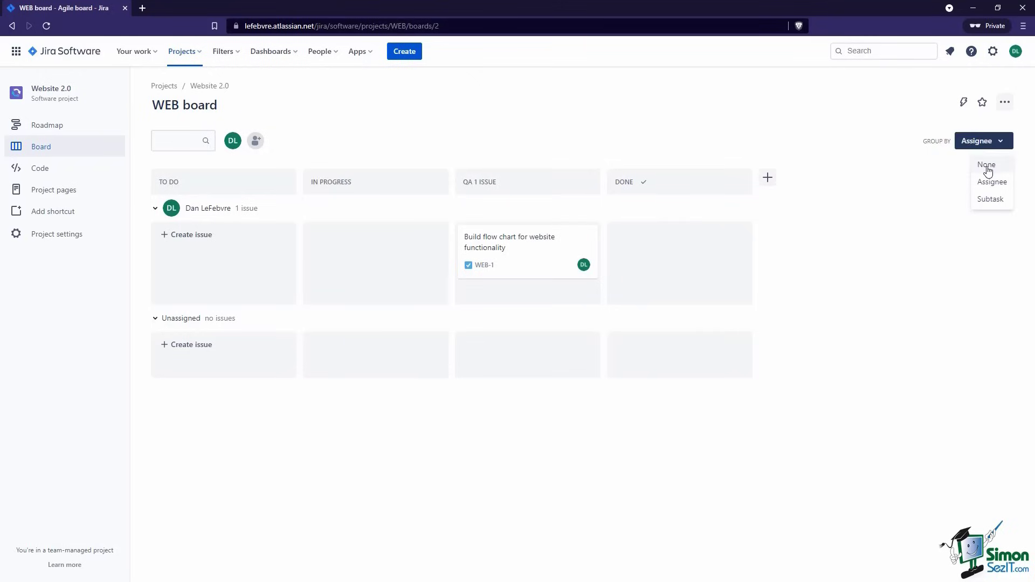
{"action": "left_click", "coordinate": [987, 166]}
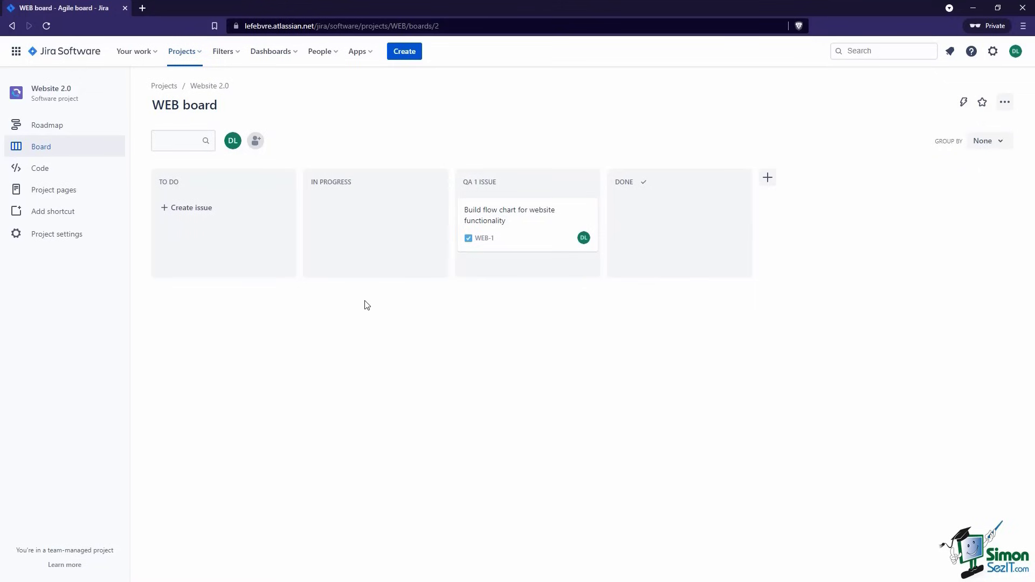
Create the issue "UX plan for web app functionality" in the To Do column.
{"action": "left_click", "coordinate": [199, 209]}
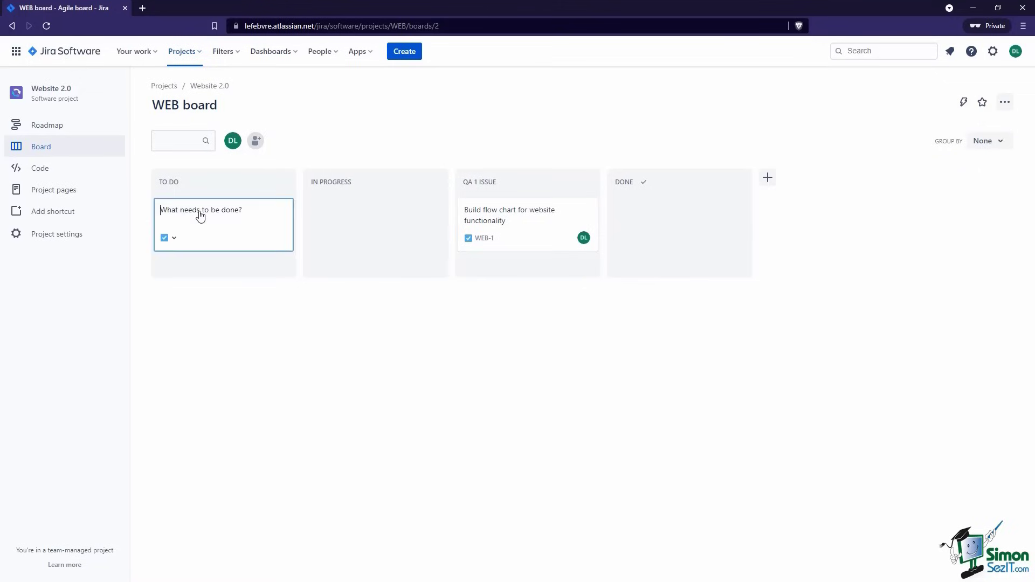
{"action": "type", "text": "UX plan for web app functionality"}
{"action": "key", "text": "Return"}
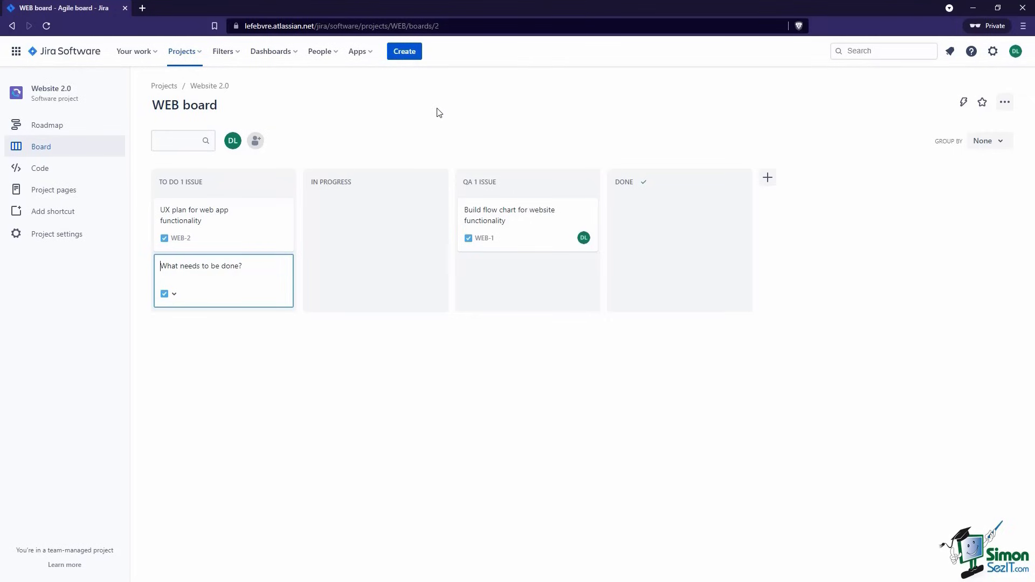
Create the task "Figure out plan for checkout process" through the full issue form, with the option to create another enabled.
{"action": "type", "text": "c"}
{"action": "key", "text": "BackSpace"}
{"action": "left_click", "coordinate": [371, 114]}
{"action": "key", "text": "c"}
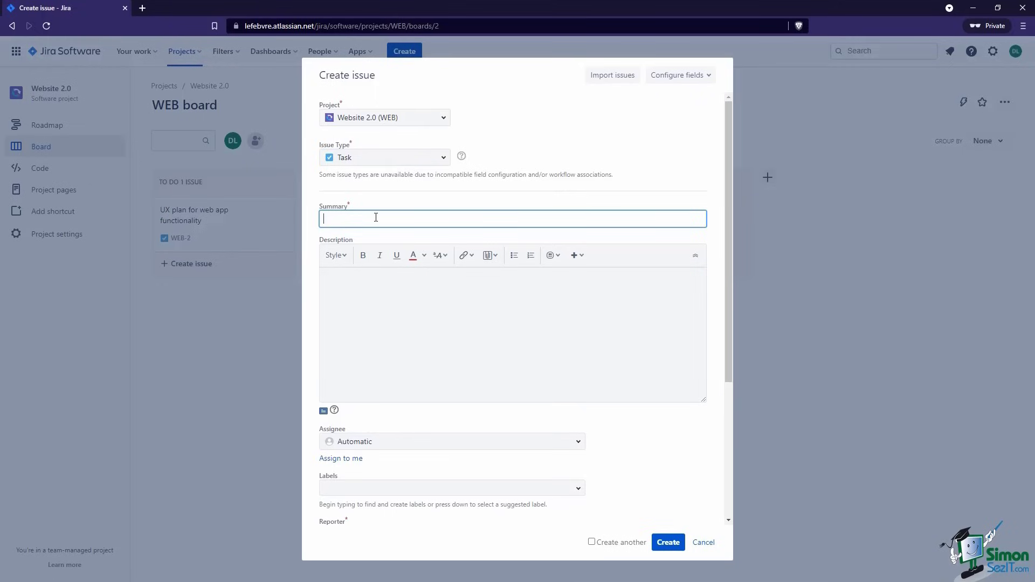
{"action": "type", "text": "Figure out plan for checkout process"}
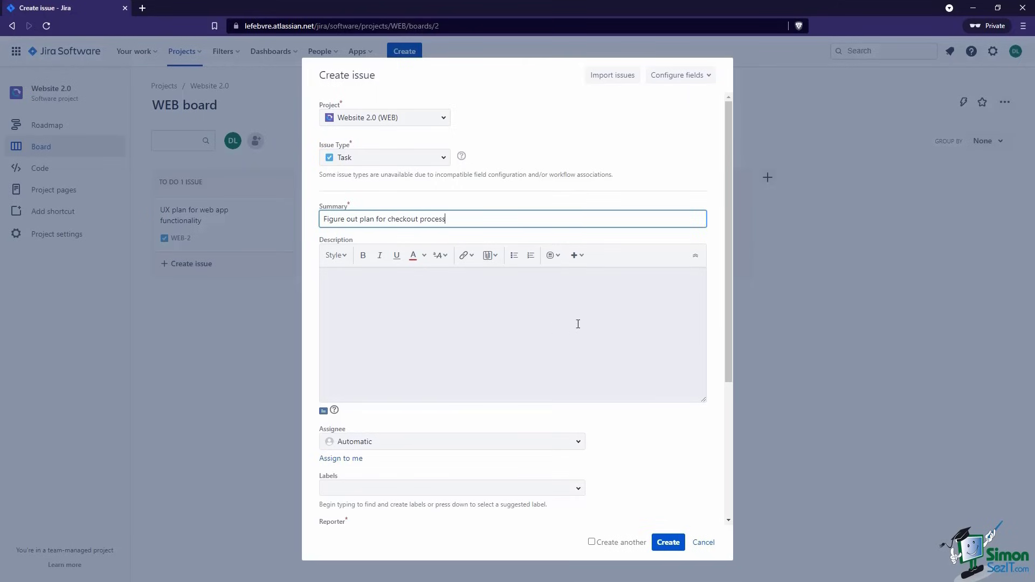
{"action": "scroll", "coordinate": [479, 427], "scroll_direction": "down", "scroll_amount": 3}
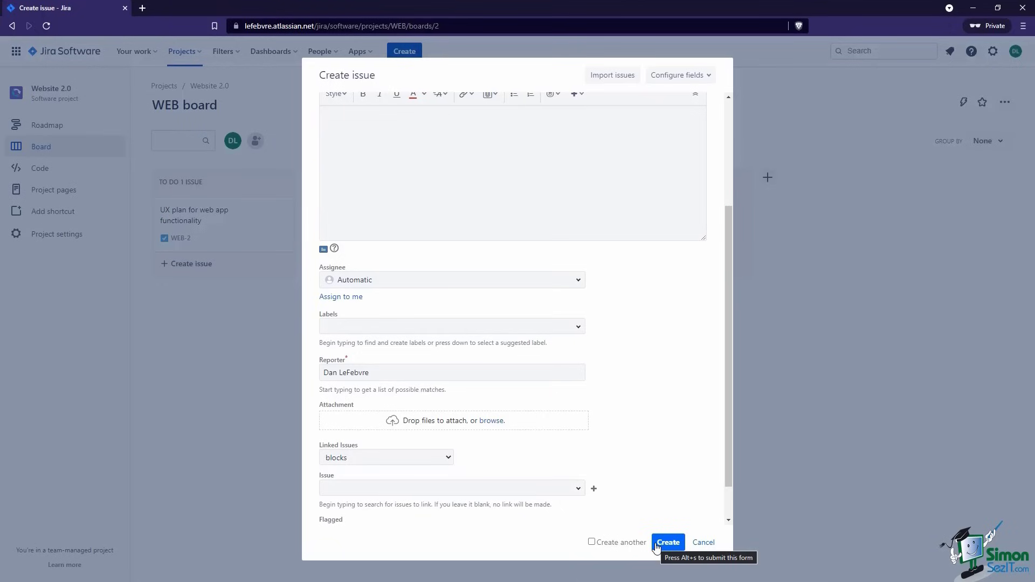
{"action": "left_click", "coordinate": [627, 546]}
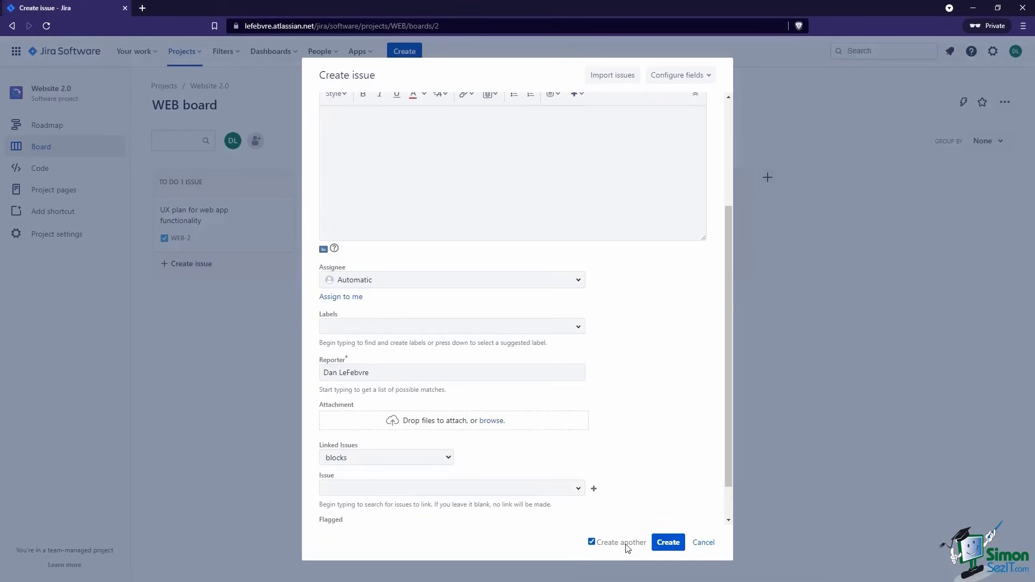
{"action": "left_click", "coordinate": [668, 543]}
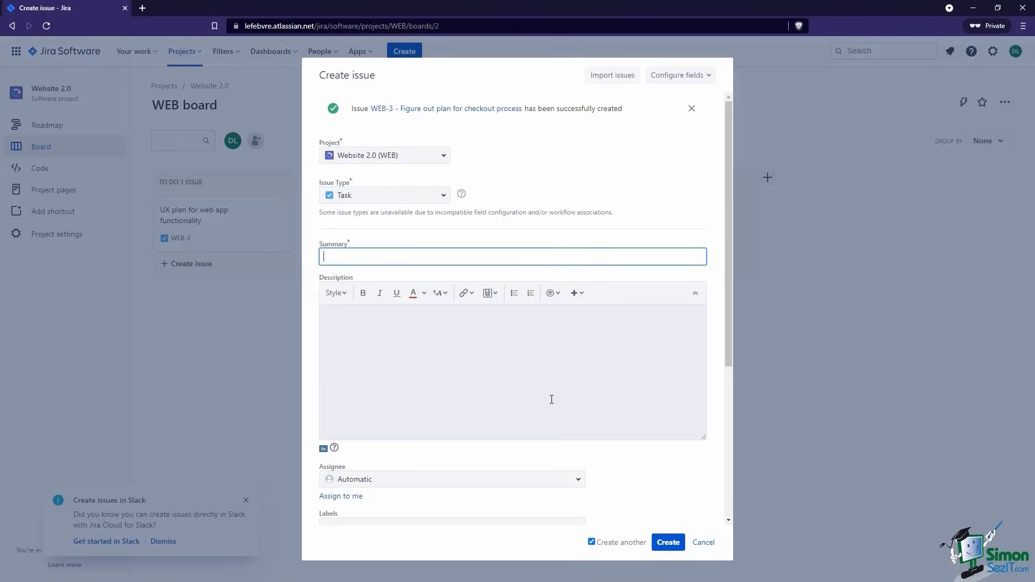
Create the task "Core responsive design" with the option to create another turned off.
{"action": "type", "text": "Core responsive design"}
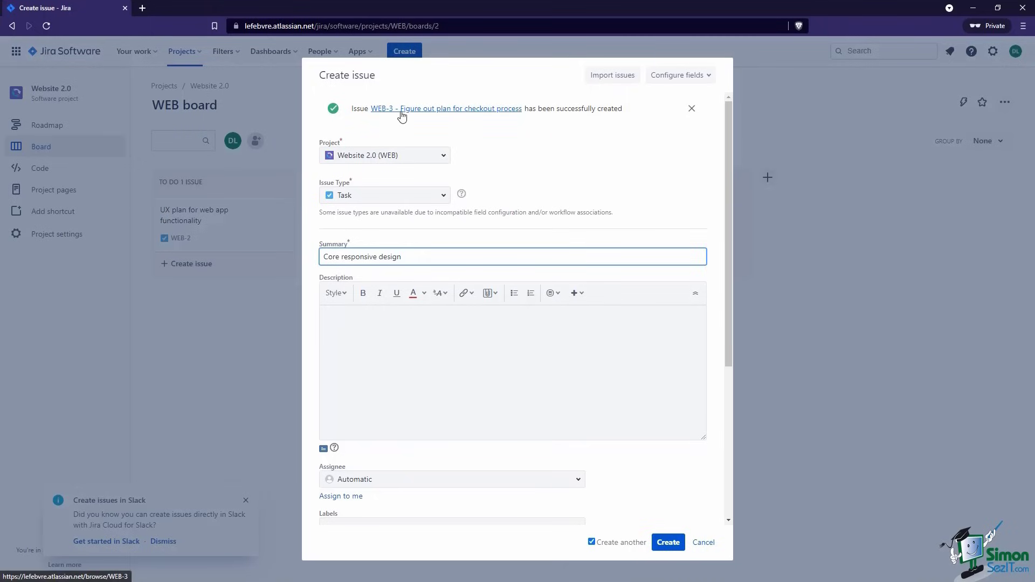
{"action": "left_click", "coordinate": [611, 544]}
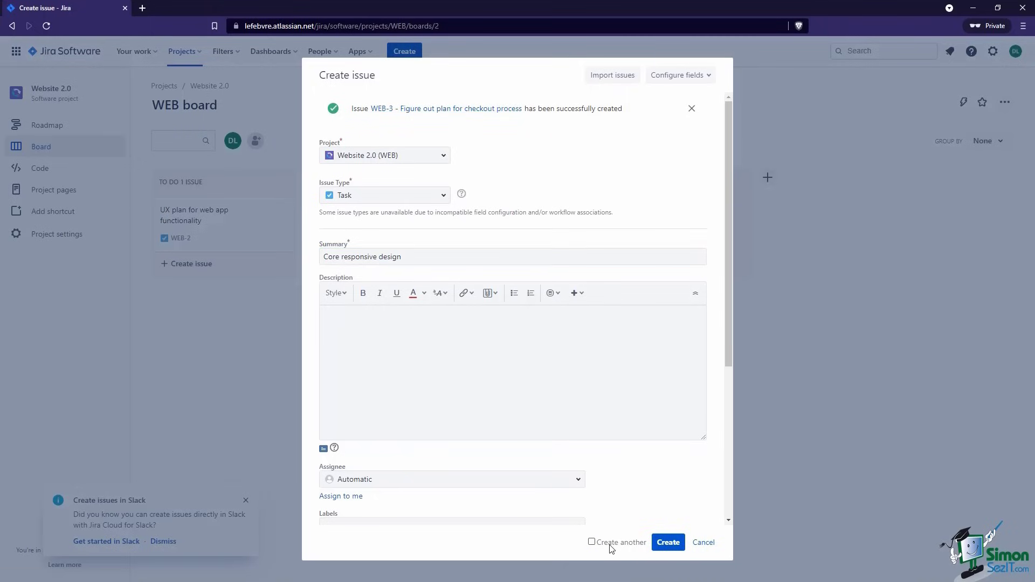
{"action": "left_click", "coordinate": [671, 545]}
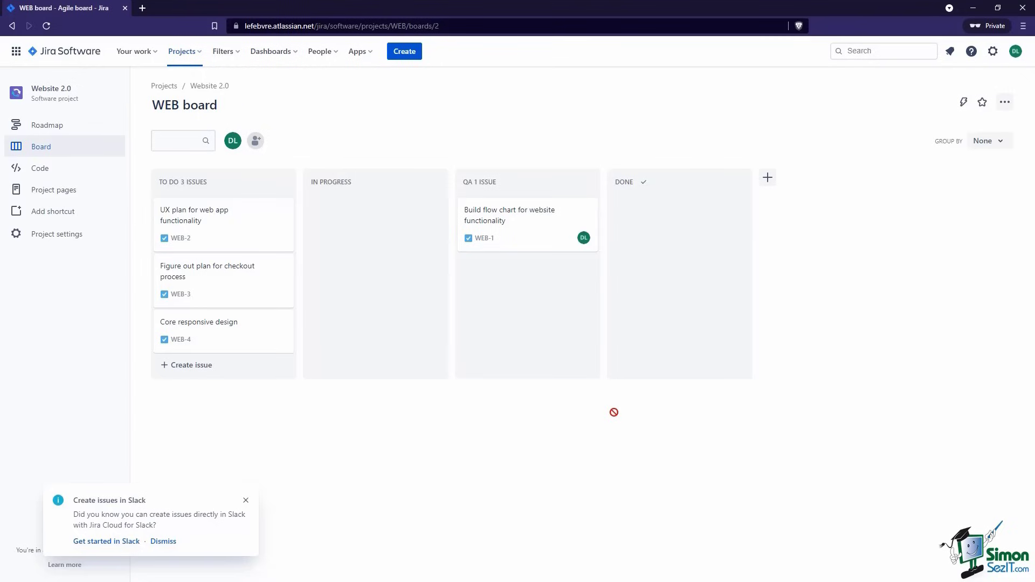
Open a new issue form, look through its fields, and limit the shown optional fields to the custom set with only Description.
{"action": "key", "text": "c"}
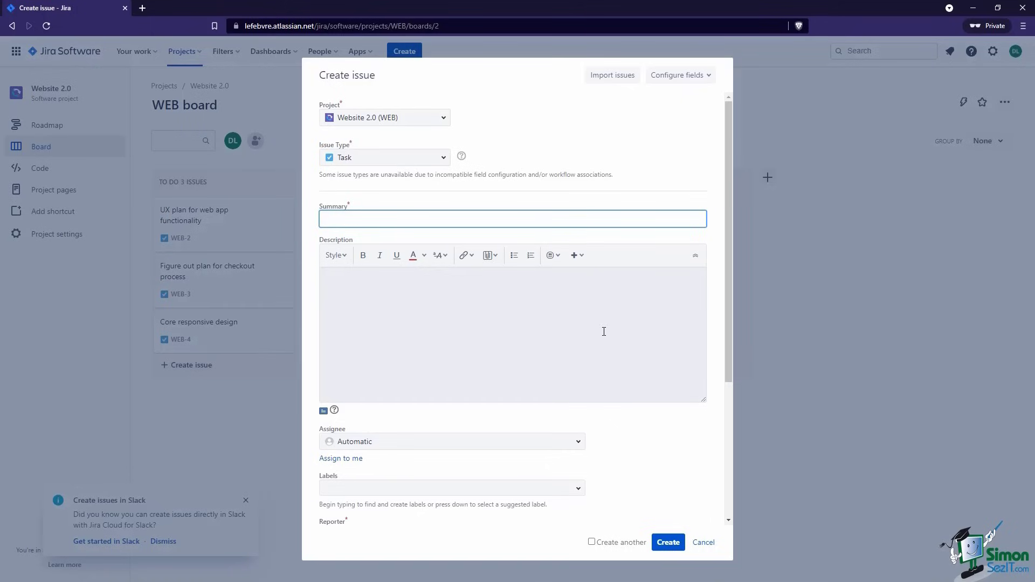
{"action": "scroll", "coordinate": [604, 331], "scroll_direction": "down", "scroll_amount": 5}
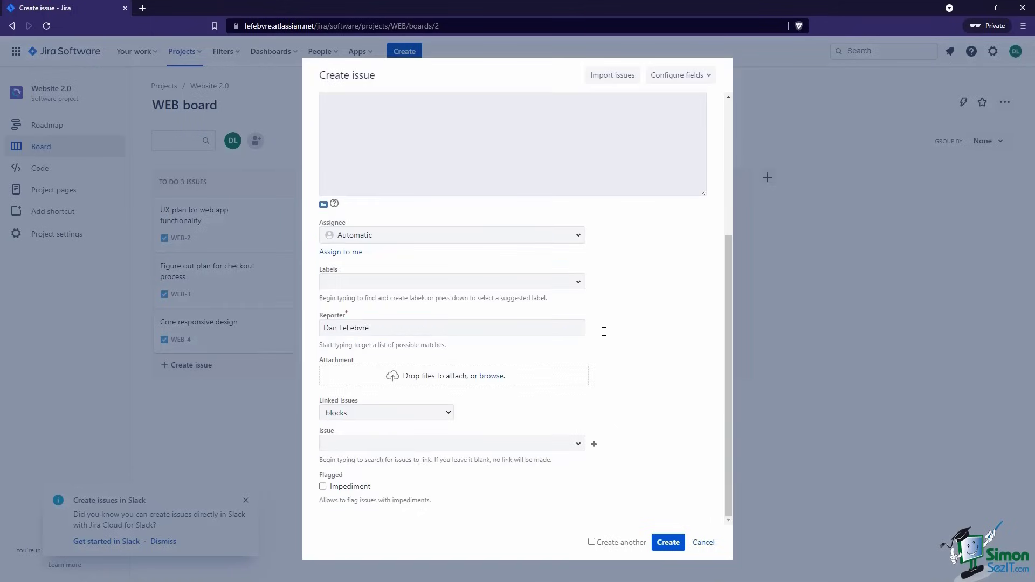
{"action": "scroll", "coordinate": [604, 331], "scroll_direction": "up", "scroll_amount": 5}
{"action": "scroll", "coordinate": [603, 331], "scroll_direction": "down", "scroll_amount": 5}
{"action": "scroll", "coordinate": [604, 331], "scroll_direction": "up", "scroll_amount": 5}
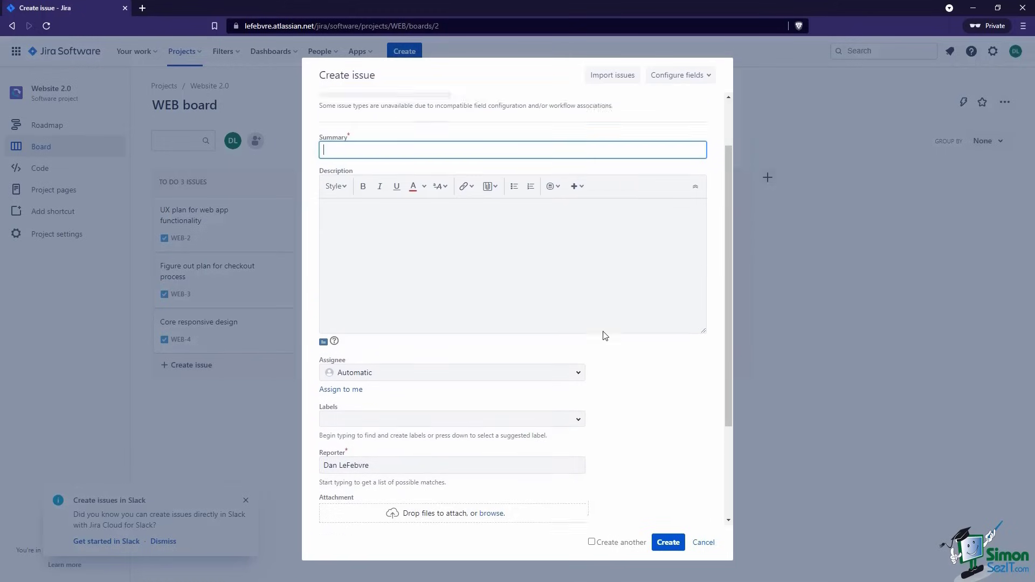
{"action": "left_click", "coordinate": [690, 80]}
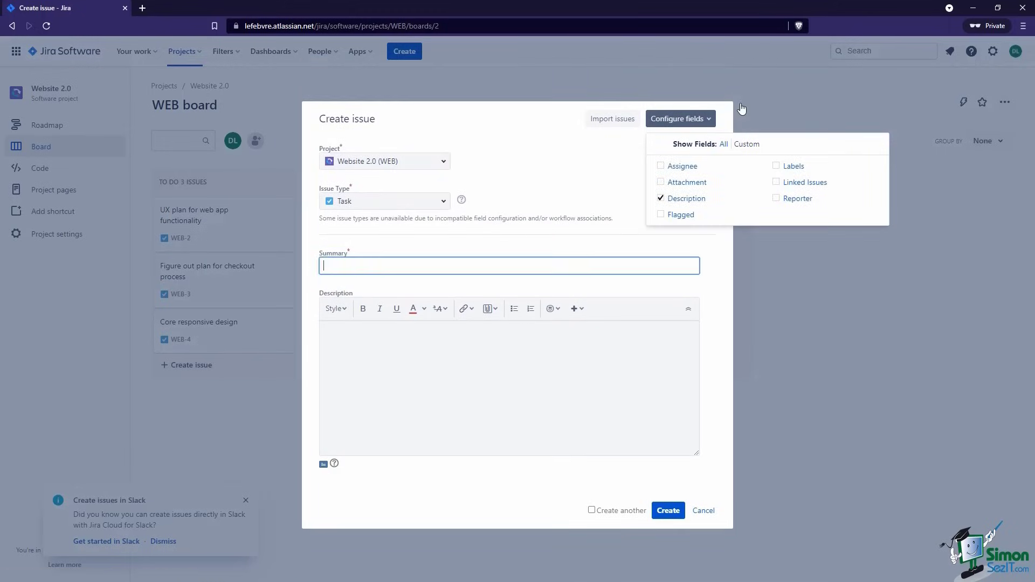
Try showing the Attachment, Flagged and Labels fields in the issue form, hiding each one again.
{"action": "left_click", "coordinate": [661, 183]}
{"action": "left_click", "coordinate": [661, 183]}
{"action": "left_click", "coordinate": [661, 183]}
{"action": "left_click", "coordinate": [661, 183]}
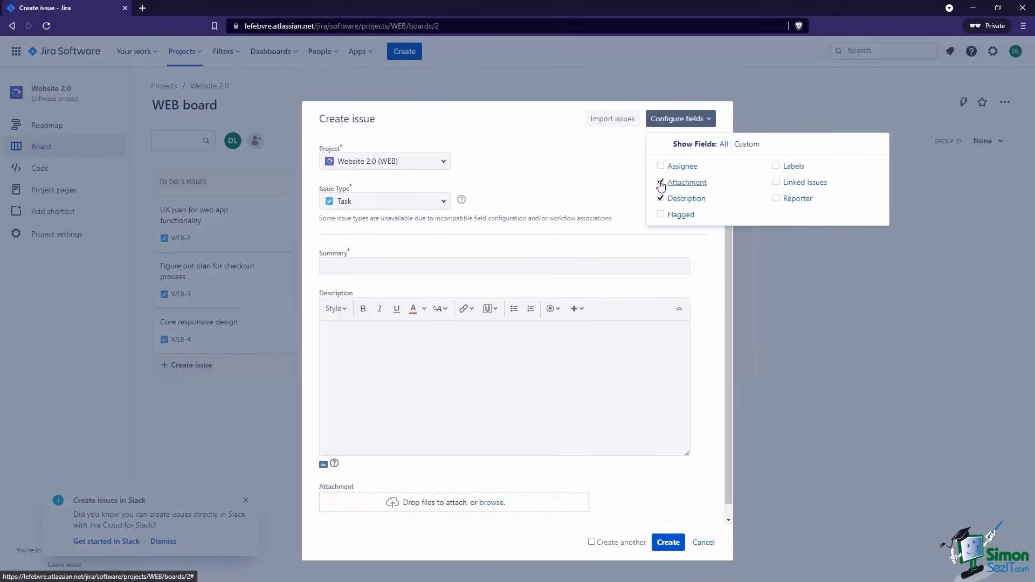
{"action": "left_click", "coordinate": [661, 215]}
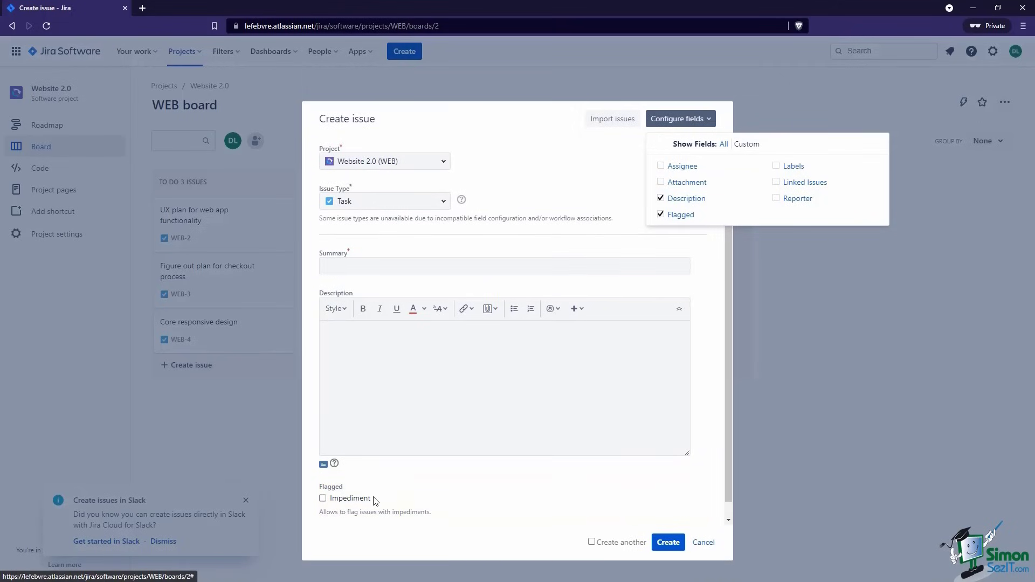
{"action": "left_click", "coordinate": [661, 215]}
{"action": "left_click", "coordinate": [776, 166]}
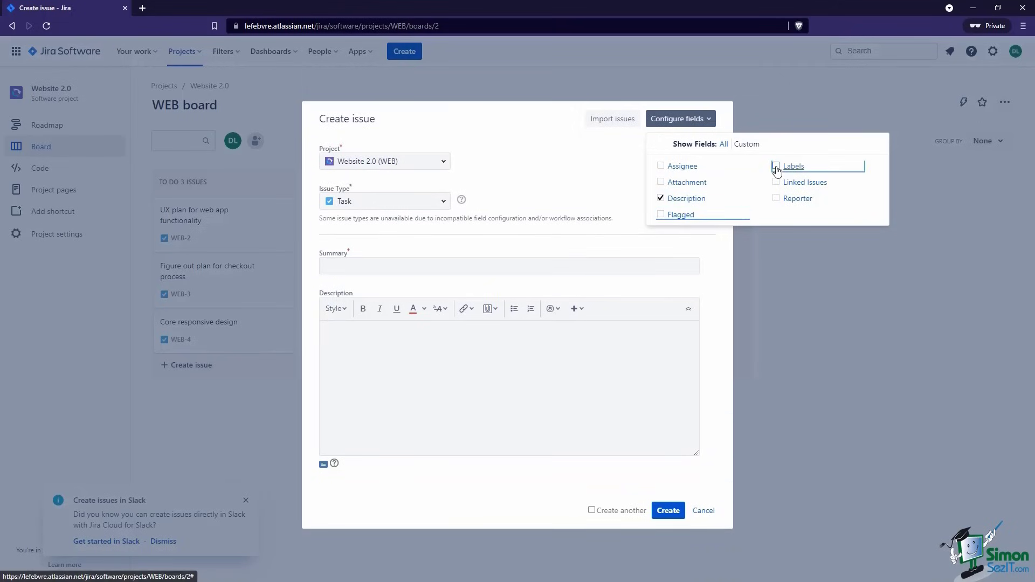
{"action": "left_click", "coordinate": [776, 167]}
{"action": "left_click", "coordinate": [672, 119]}
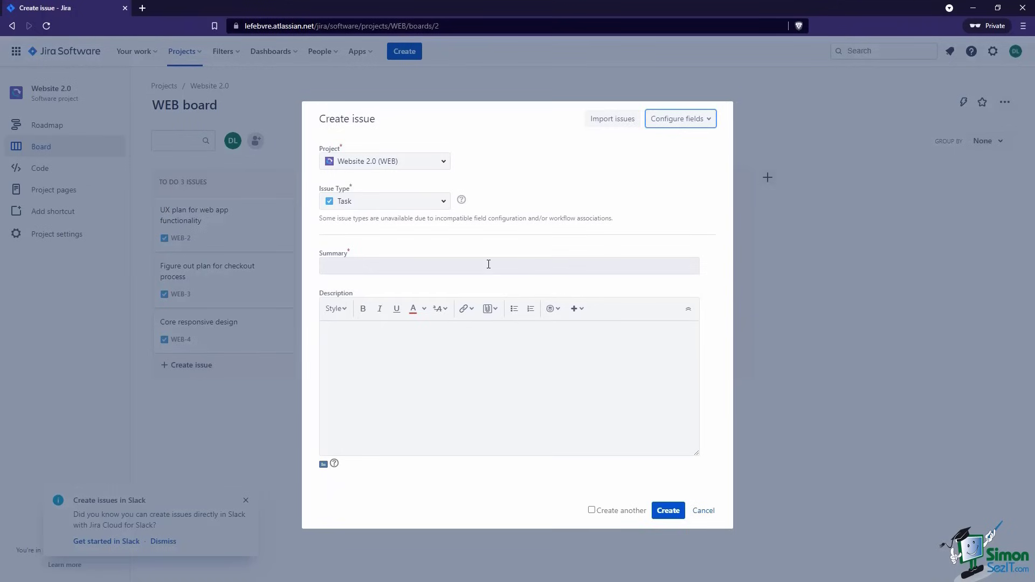
Create the task "Core desktop design" in the Website 2.0 project, leaving the issue form's field configuration as it is.
{"action": "left_click", "coordinate": [694, 120]}
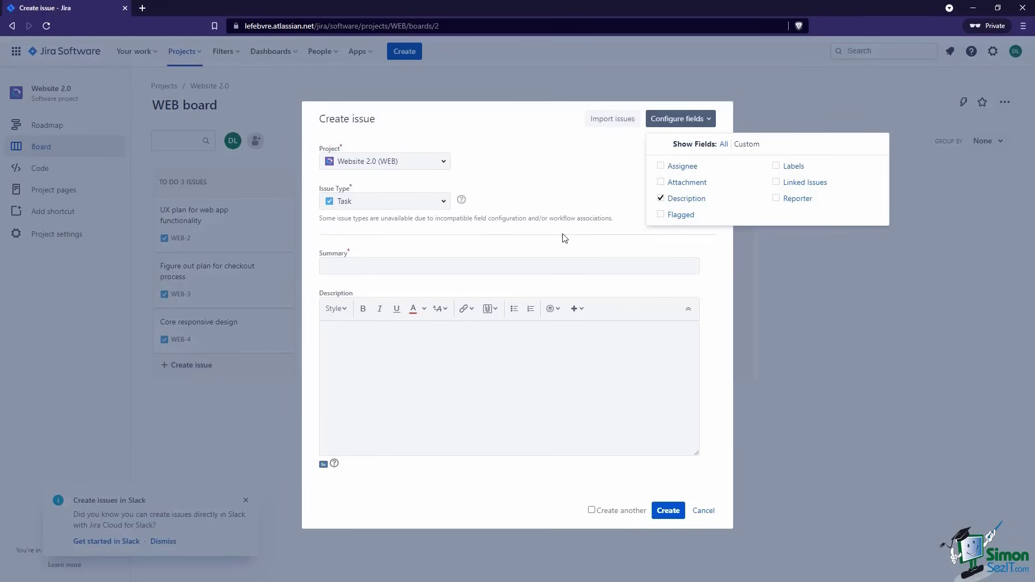
{"action": "left_click", "coordinate": [572, 192]}
{"action": "left_click", "coordinate": [461, 264]}
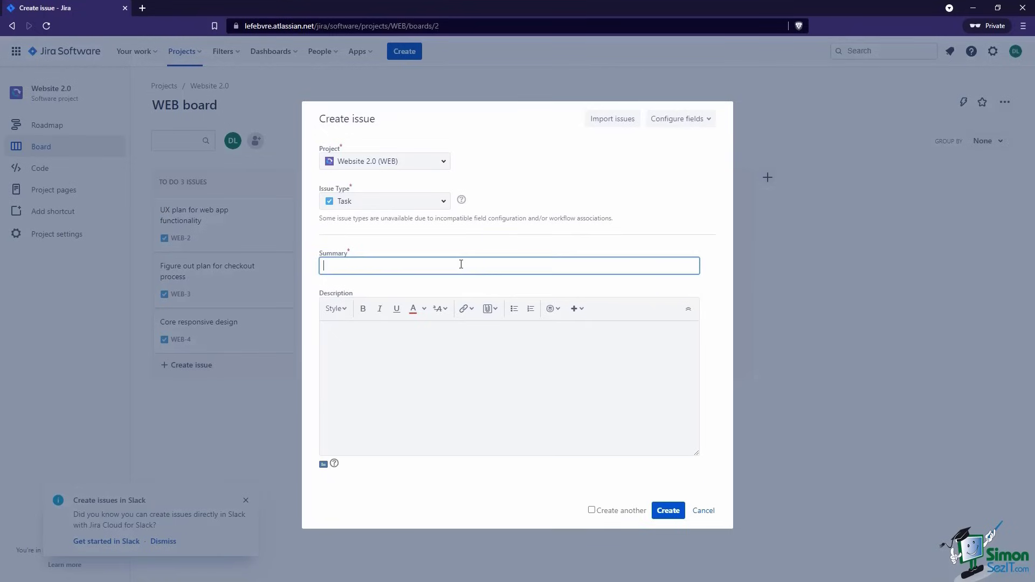
{"action": "type", "text": "Core desktop design"}
{"action": "left_click", "coordinate": [669, 510]}
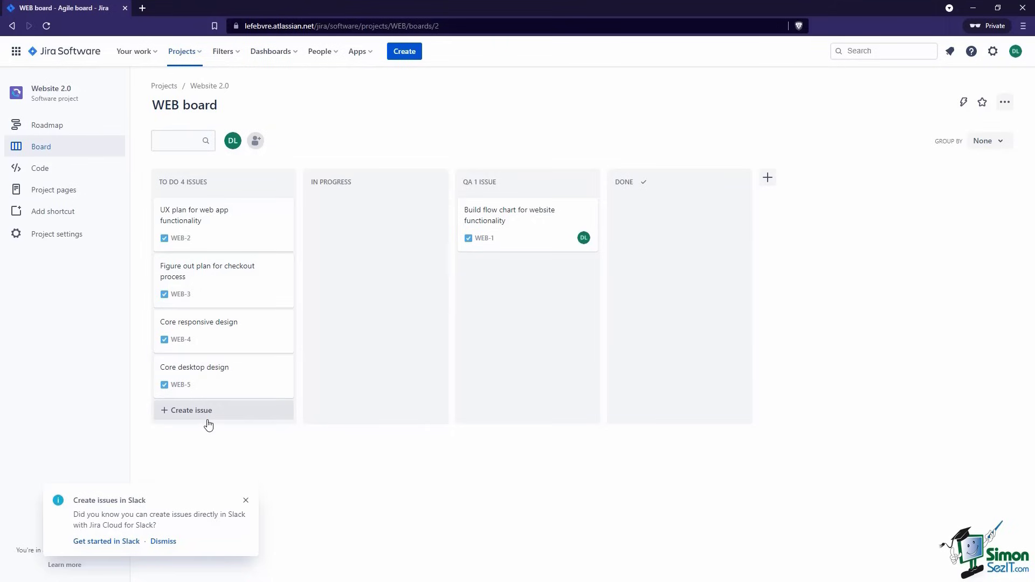
Assign the "UX plan for web app functionality" issue to the other team member and close the issue.
{"action": "left_click", "coordinate": [231, 232]}
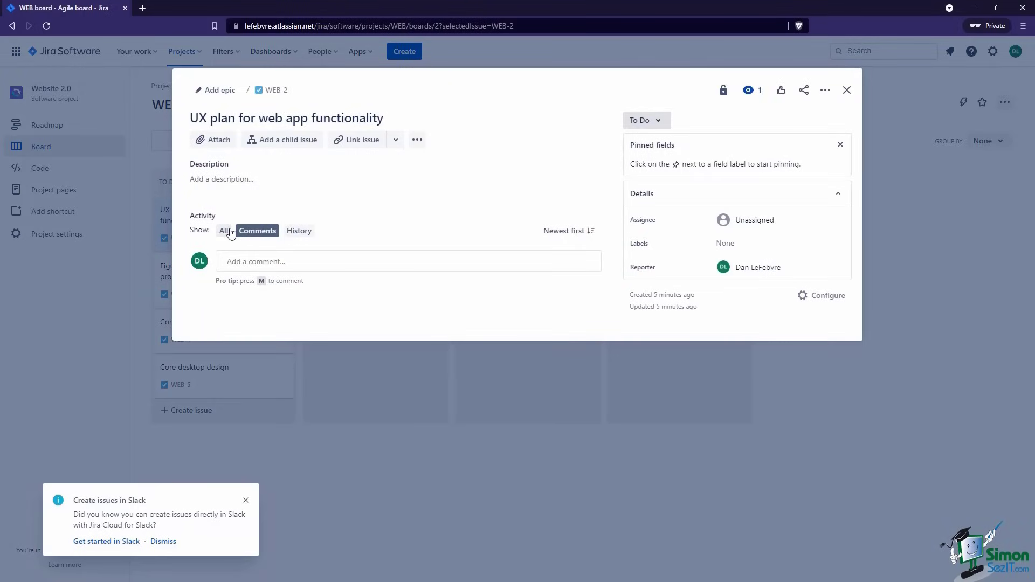
{"action": "left_click", "coordinate": [760, 220]}
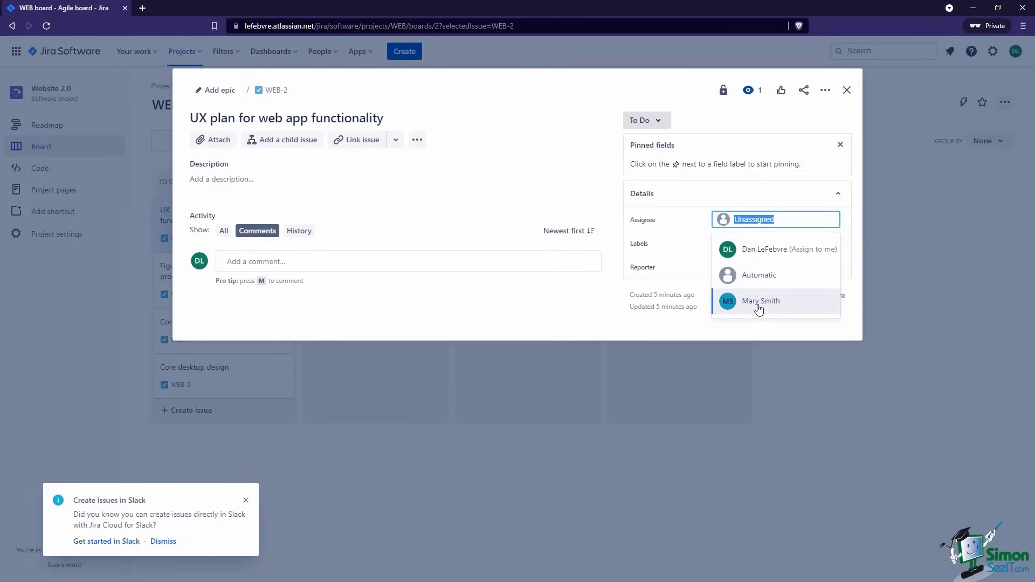
{"action": "left_click", "coordinate": [759, 305]}
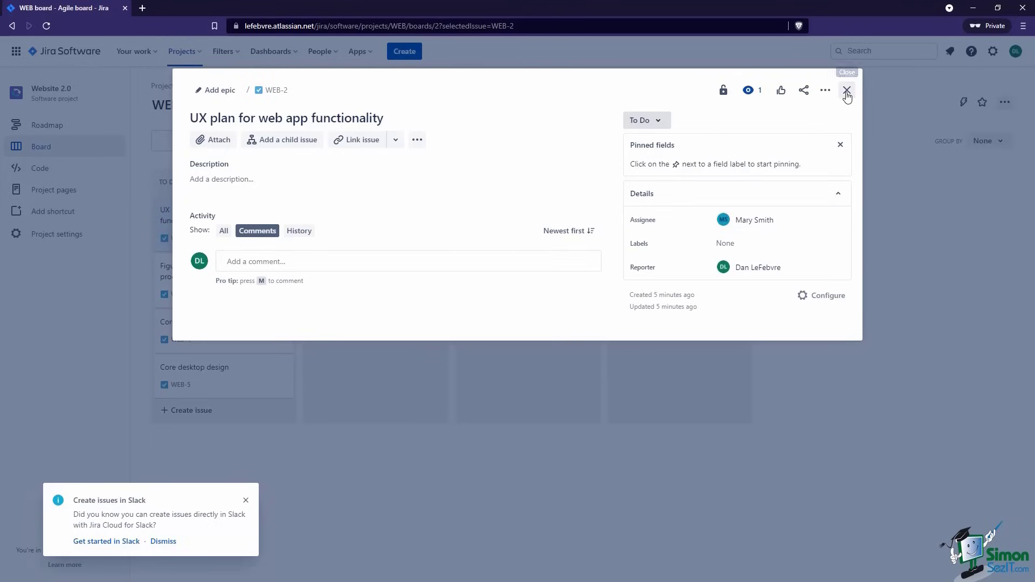
{"action": "left_click", "coordinate": [846, 92]}
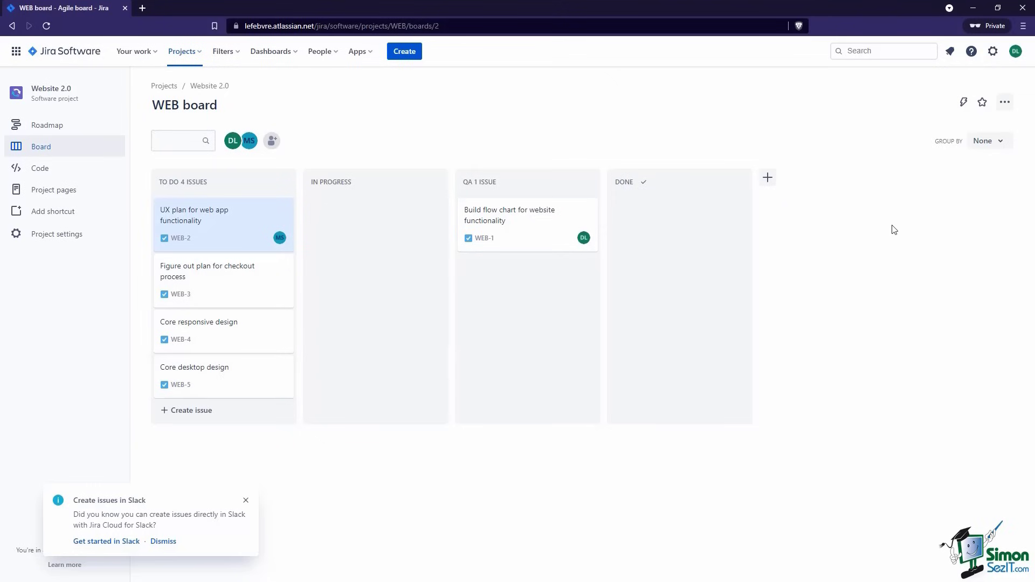
Group the board by assignee and dismiss the Slack tip.
{"action": "left_click", "coordinate": [984, 142]}
{"action": "left_click", "coordinate": [980, 181]}
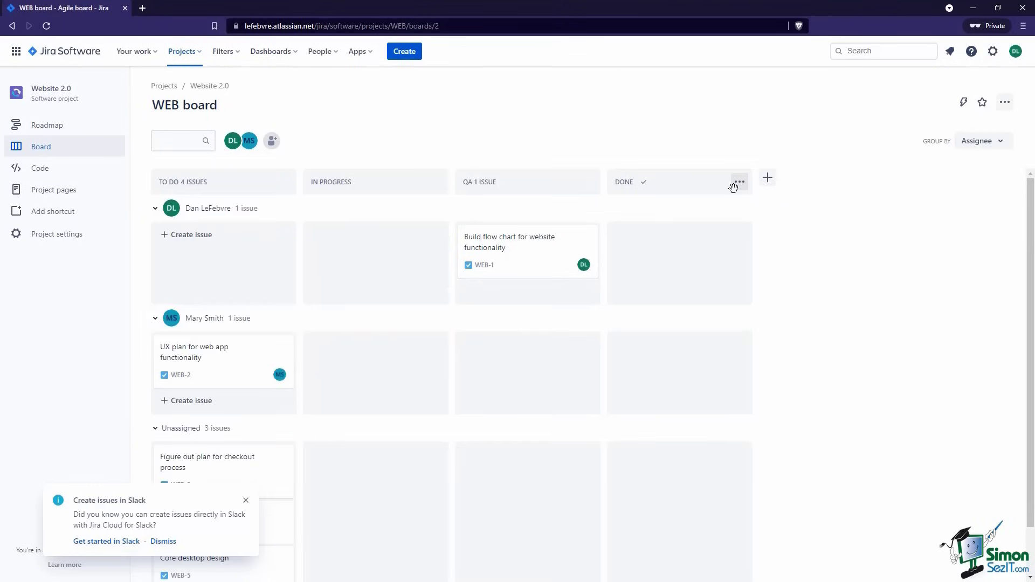
{"action": "left_click", "coordinate": [168, 542]}
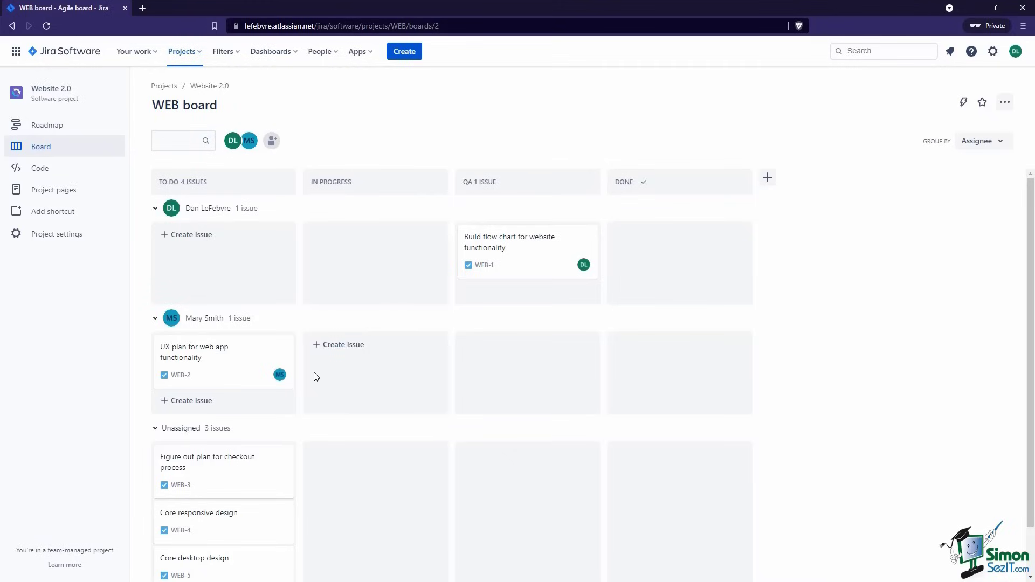
Filter the board to the second team member's issues, and remove the filter again.
{"action": "left_click", "coordinate": [249, 142]}
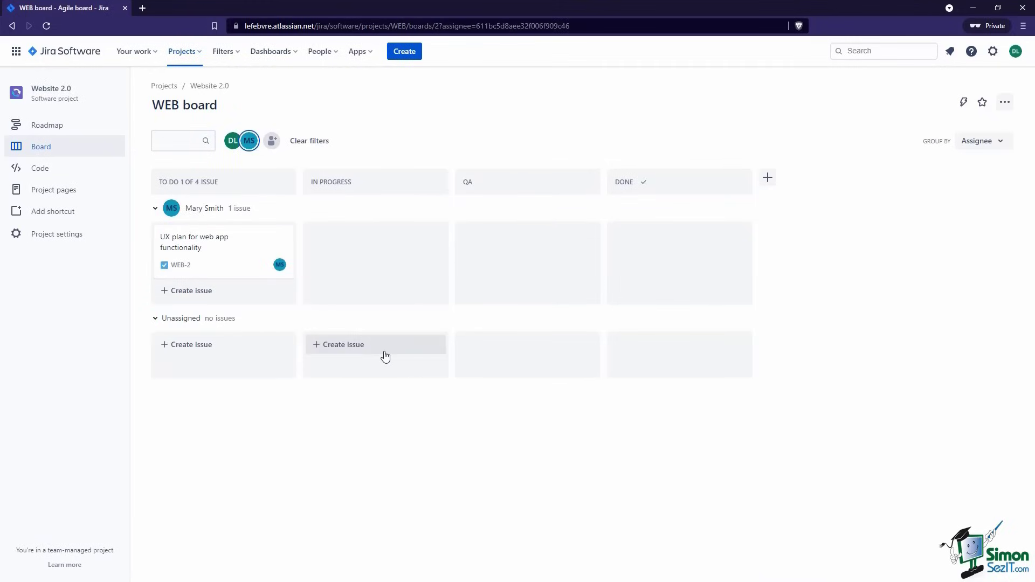
{"action": "left_click", "coordinate": [250, 141]}
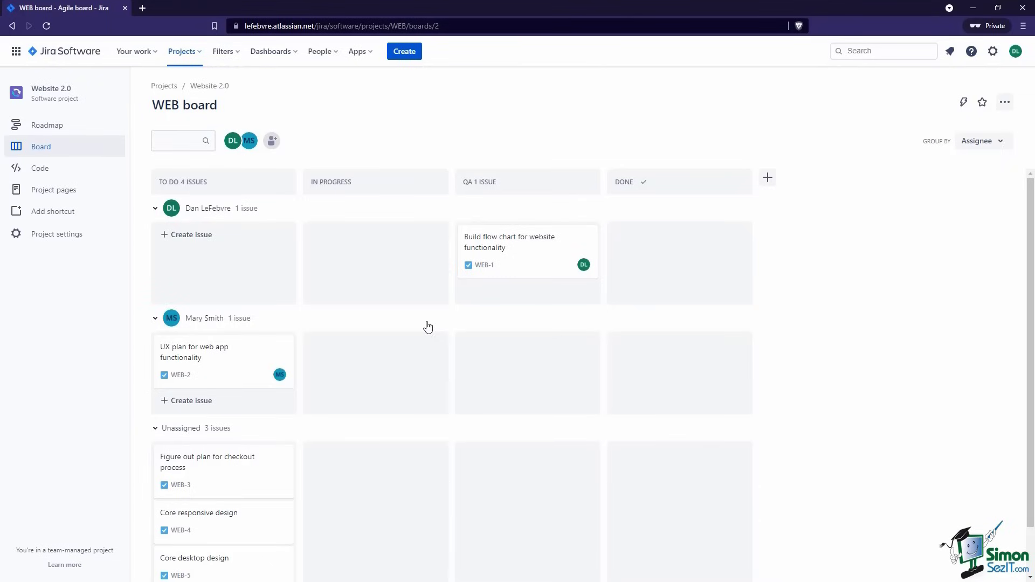
Open a new issue form to check which issue types it offers, and cancel it.
{"action": "key", "text": "c"}
{"action": "left_click", "coordinate": [444, 203]}
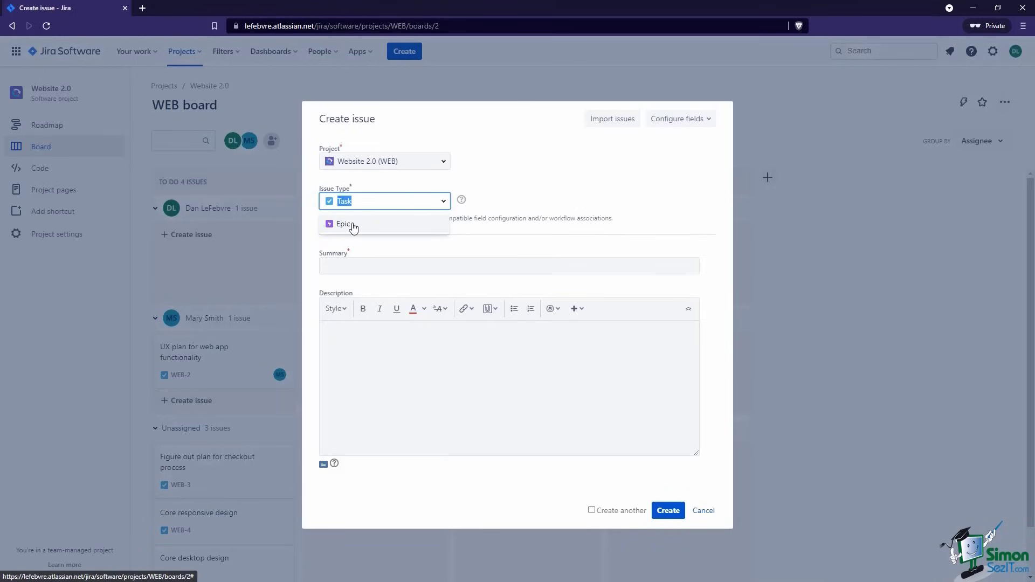
{"action": "left_click", "coordinate": [704, 512]}
{"action": "left_click", "coordinate": [703, 512]}
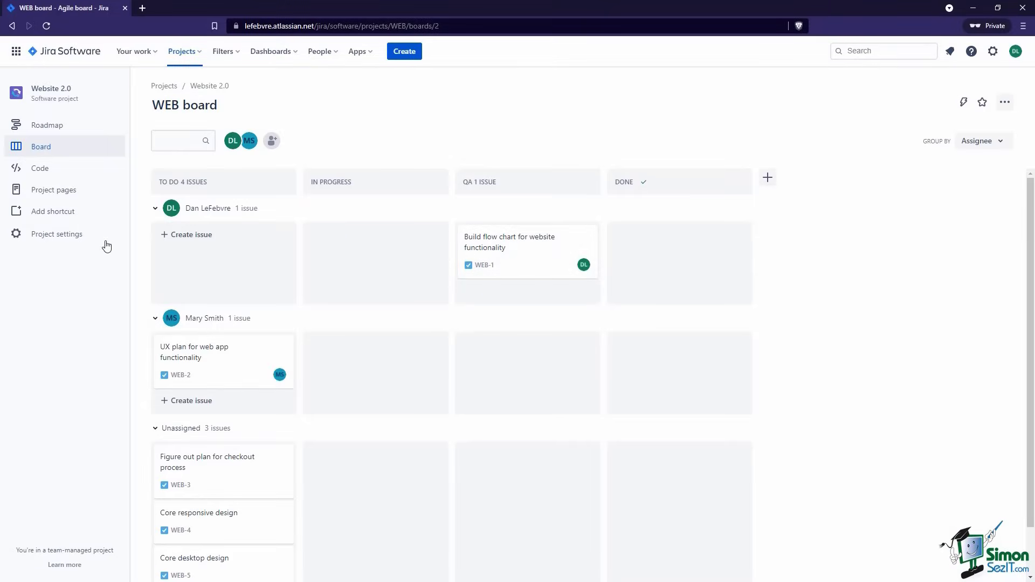
Add the suggested Bug issue type in the Website 2.0 project settings.
{"action": "left_click", "coordinate": [87, 237]}
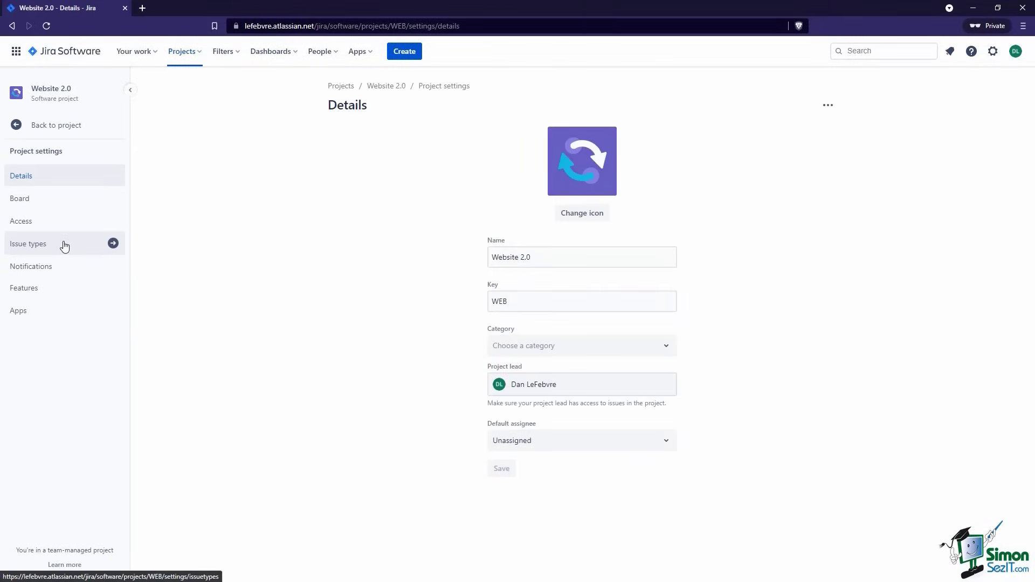
{"action": "left_click", "coordinate": [65, 245]}
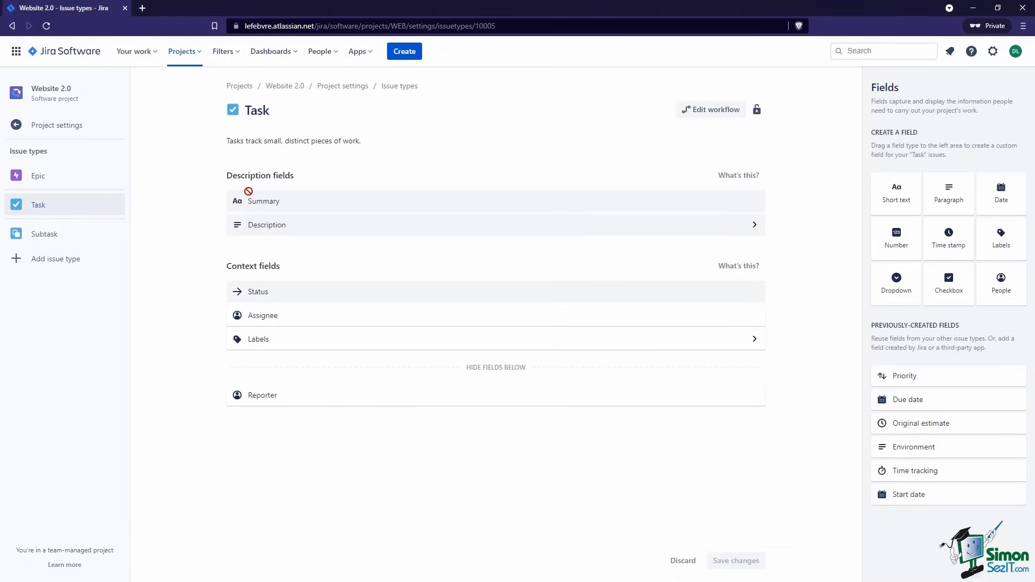
{"action": "left_click", "coordinate": [84, 264]}
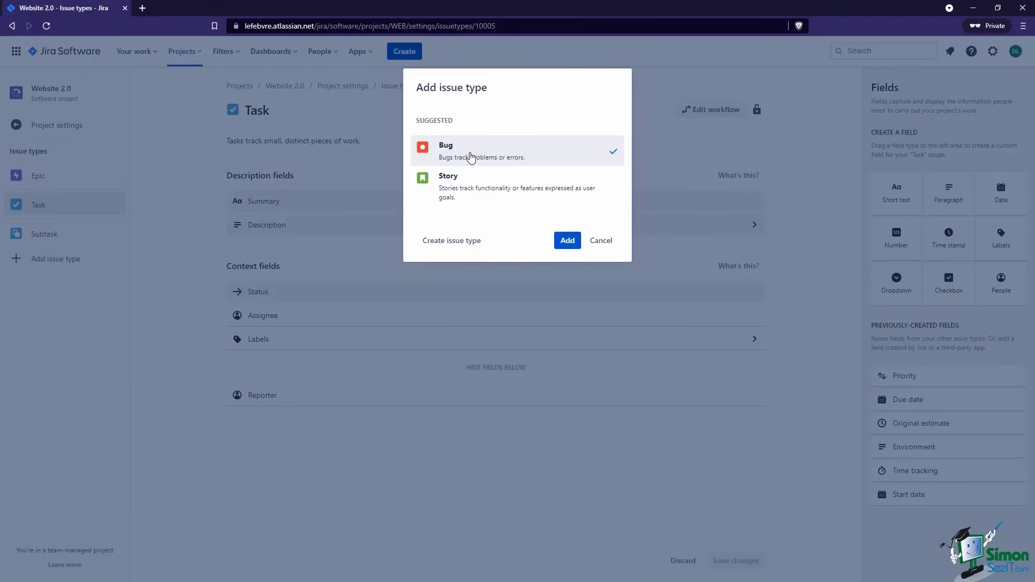
{"action": "left_click", "coordinate": [567, 240]}
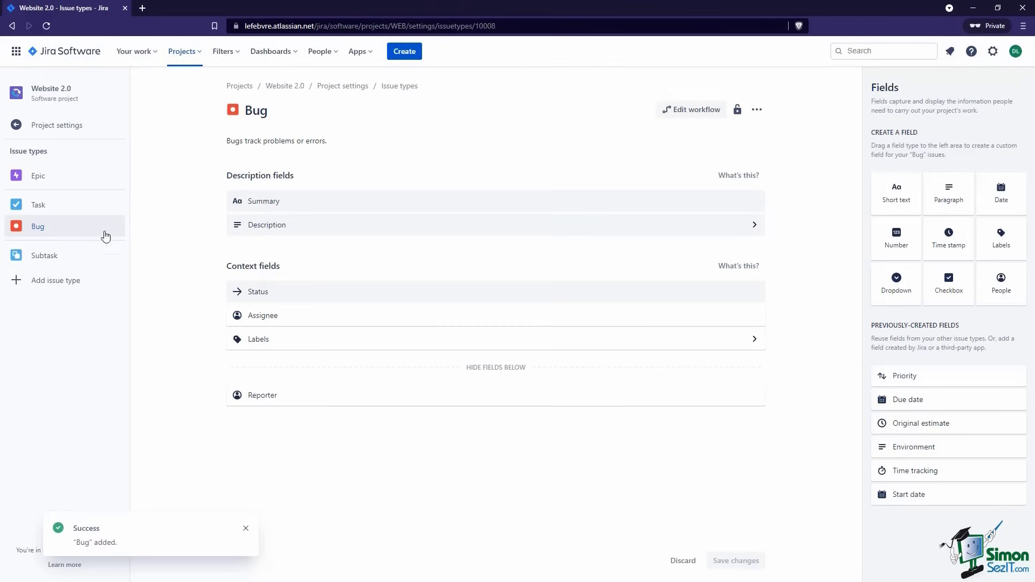
Check that a new issue form offers the Bug type, and discard the form.
{"action": "left_click", "coordinate": [412, 55]}
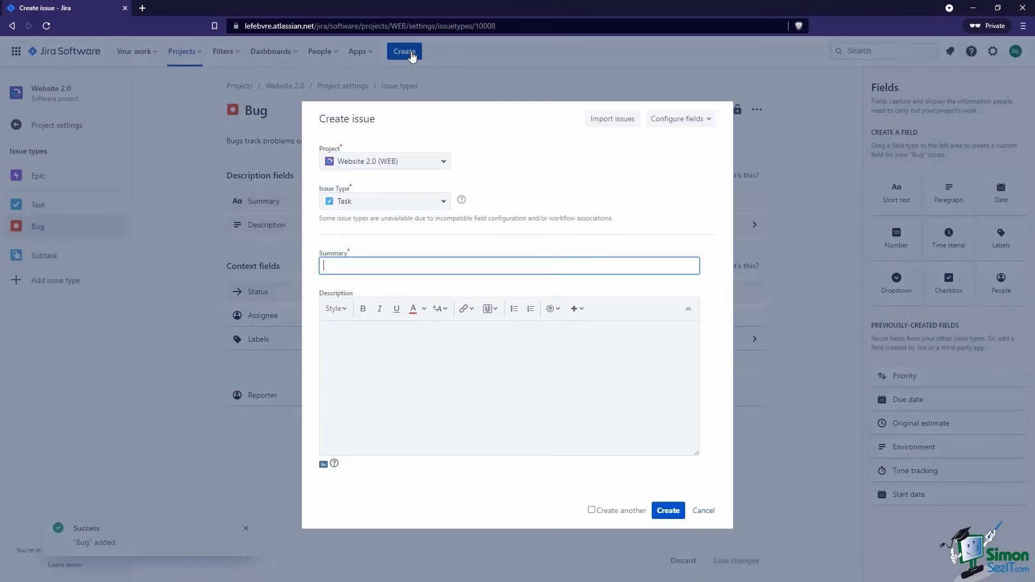
{"action": "left_click", "coordinate": [450, 200]}
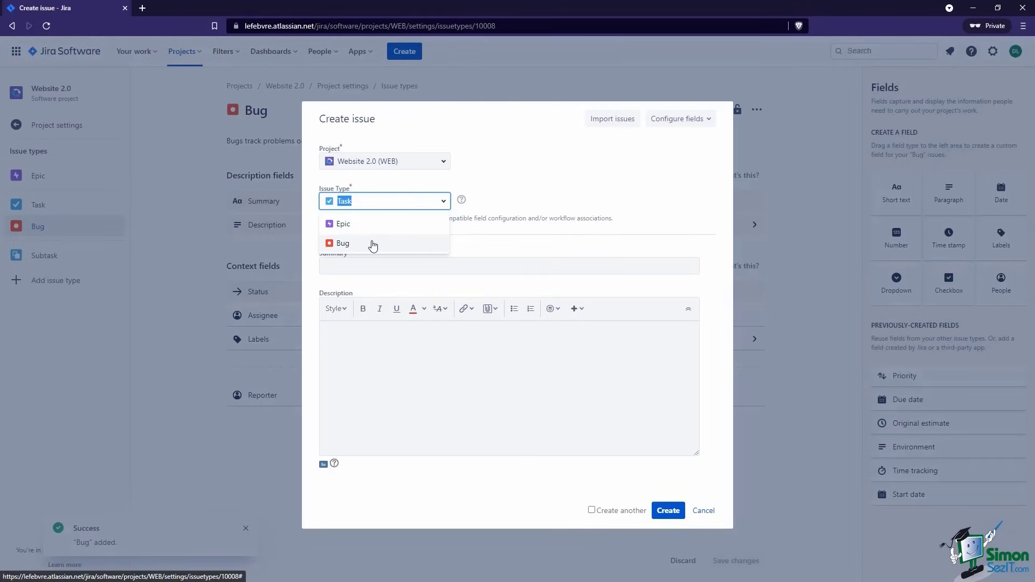
{"action": "left_click", "coordinate": [704, 510]}
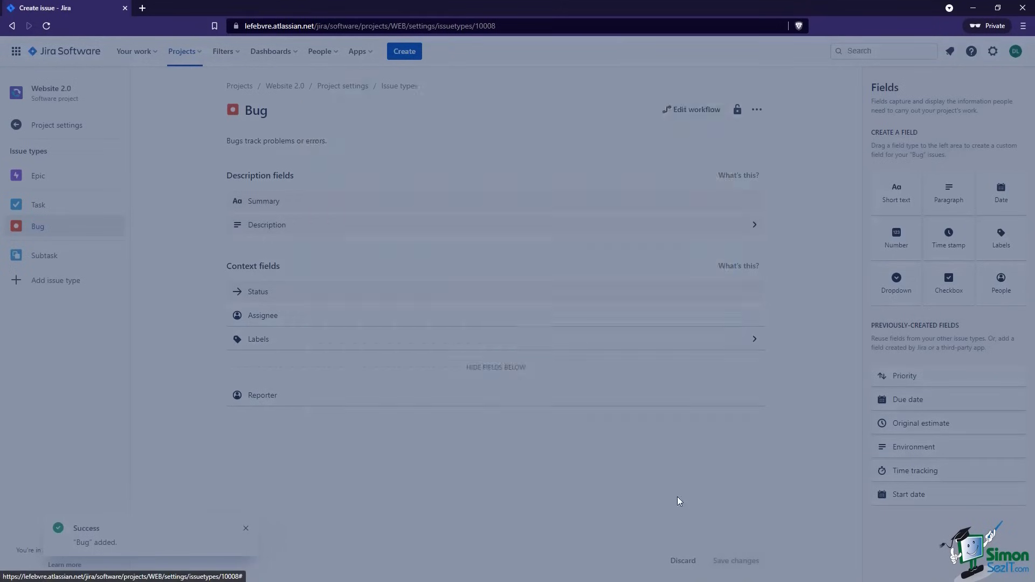
Create a custom issue type named "Idea" with the orange light bulb icon.
{"action": "left_click", "coordinate": [53, 286]}
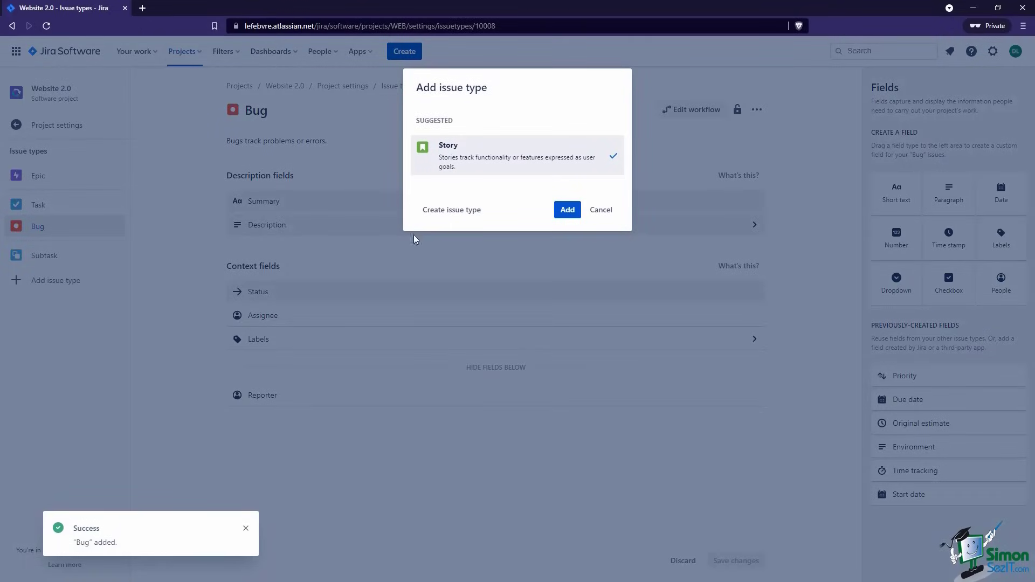
{"action": "left_click", "coordinate": [454, 216]}
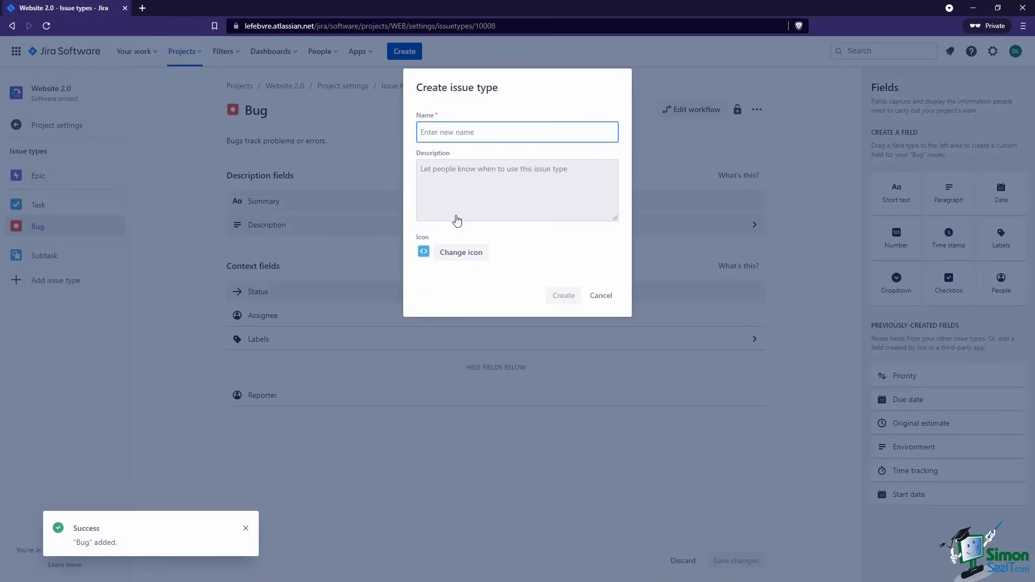
{"action": "type", "text": "Idea"}
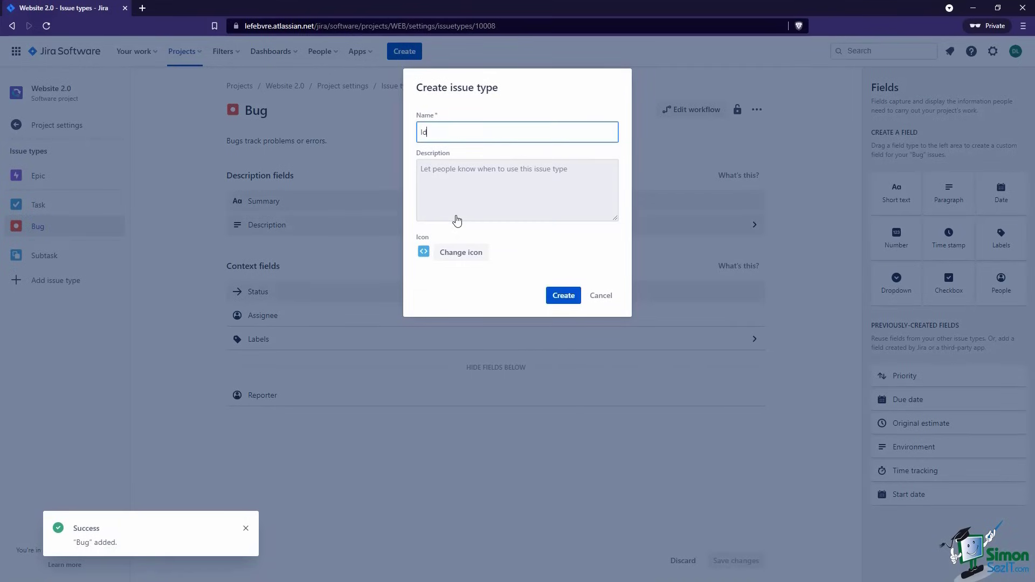
{"action": "left_click", "coordinate": [424, 260]}
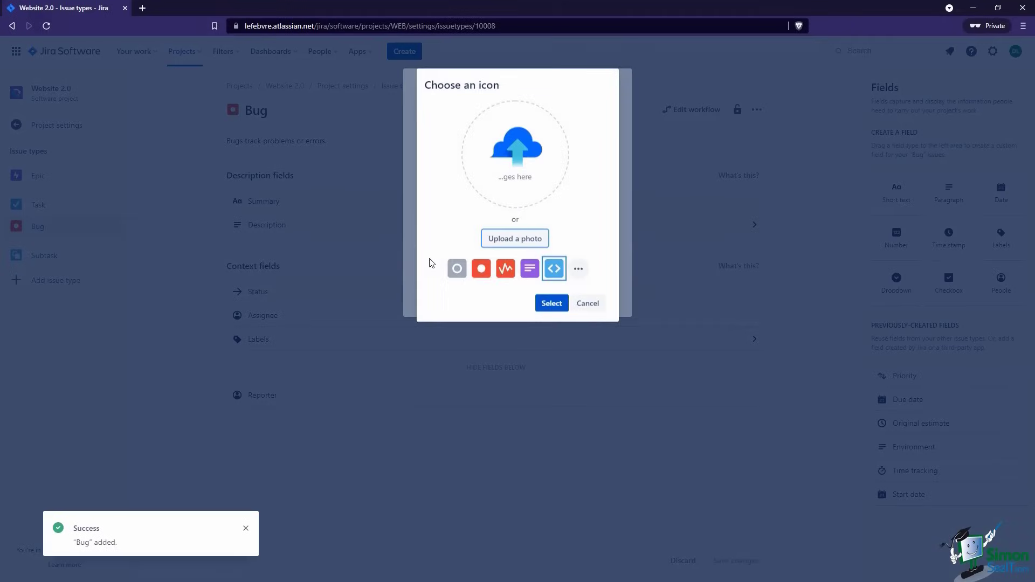
{"action": "left_click", "coordinate": [579, 270]}
{"action": "scroll", "coordinate": [560, 253], "scroll_direction": "down", "scroll_amount": 2}
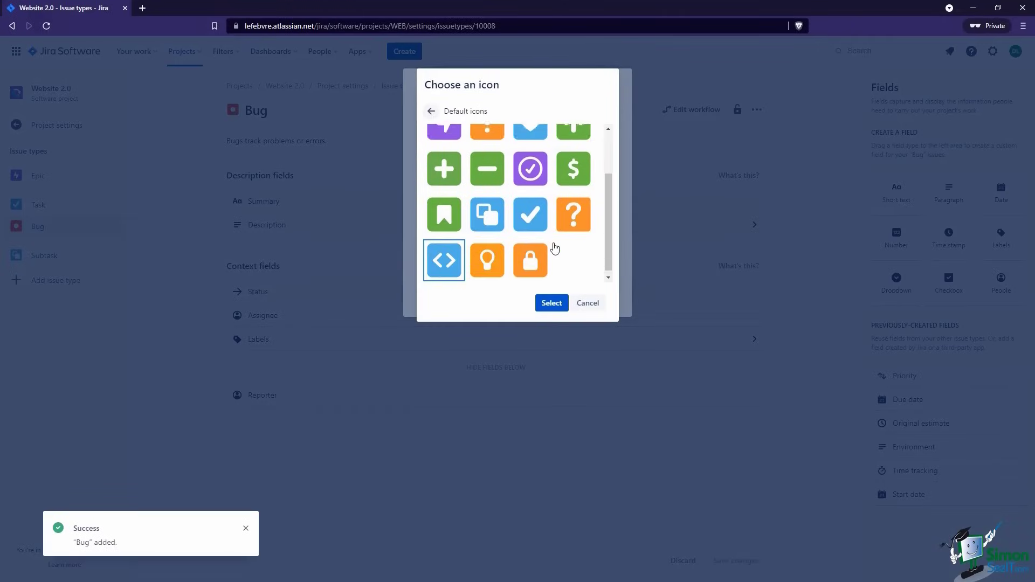
{"action": "left_click", "coordinate": [488, 267]}
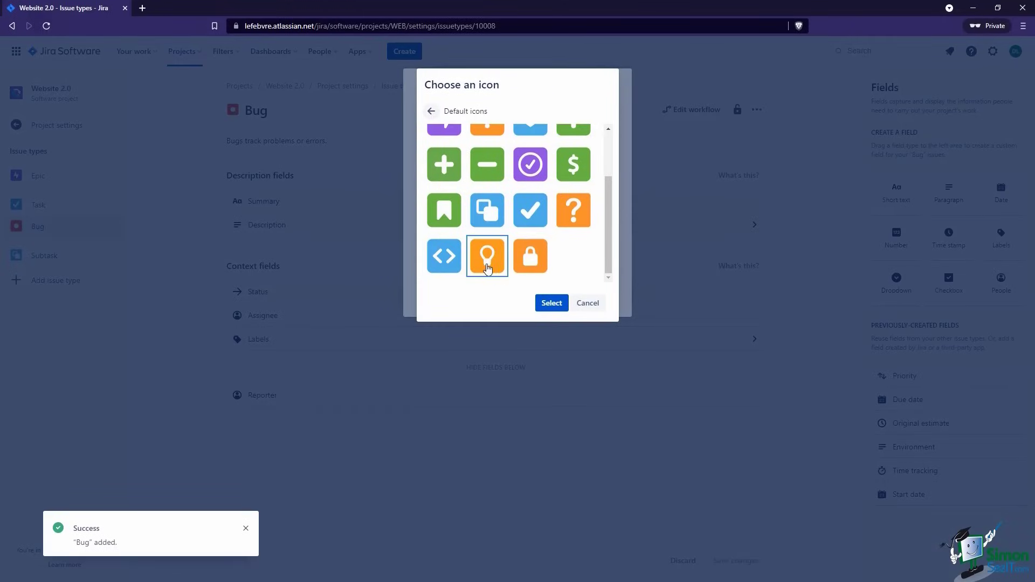
{"action": "left_click", "coordinate": [551, 303]}
{"action": "left_click", "coordinate": [558, 300]}
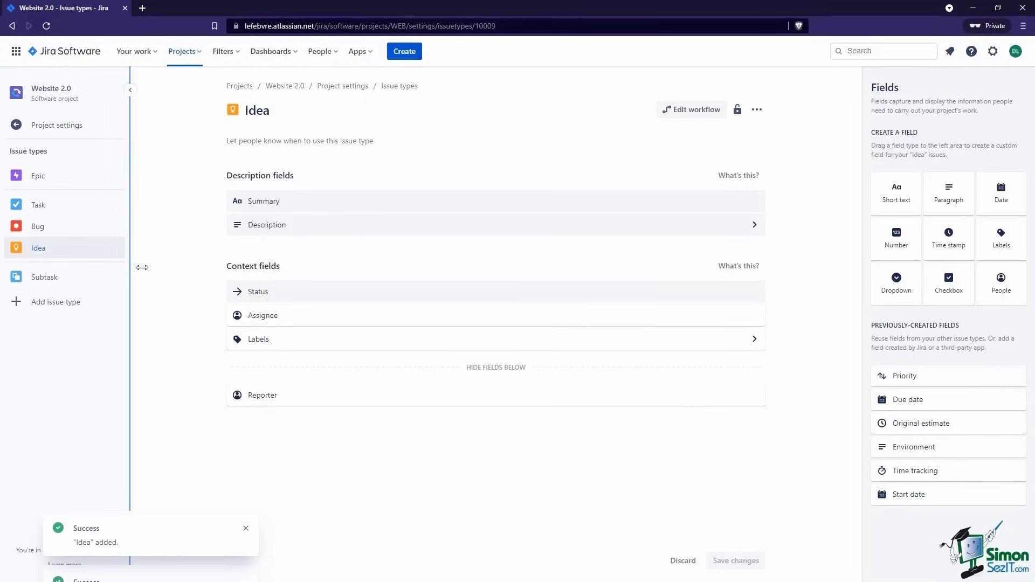
Start a new issue of type Bug, show all fields in the form, and look through them.
{"action": "left_click", "coordinate": [403, 51]}
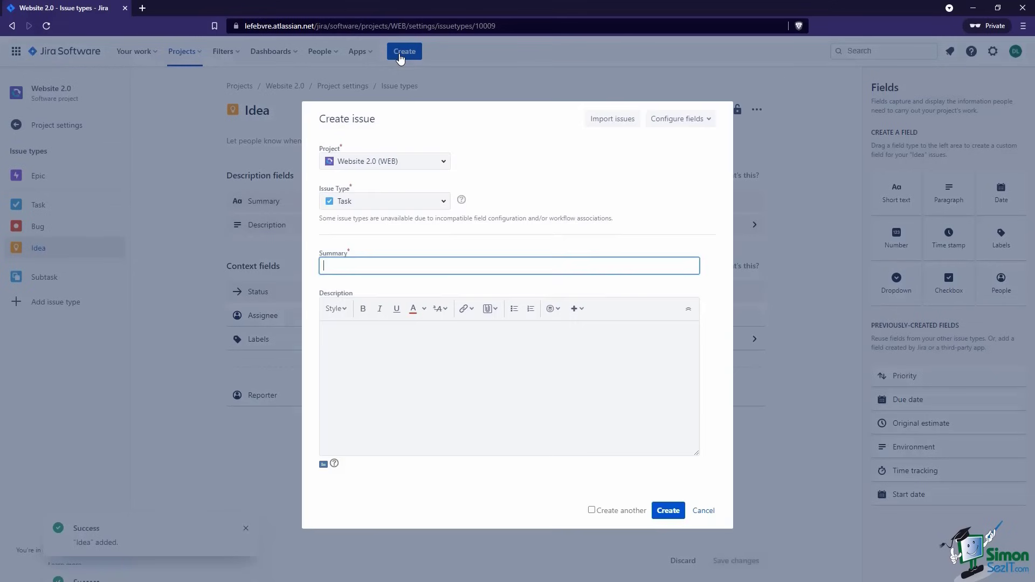
{"action": "left_click", "coordinate": [439, 201]}
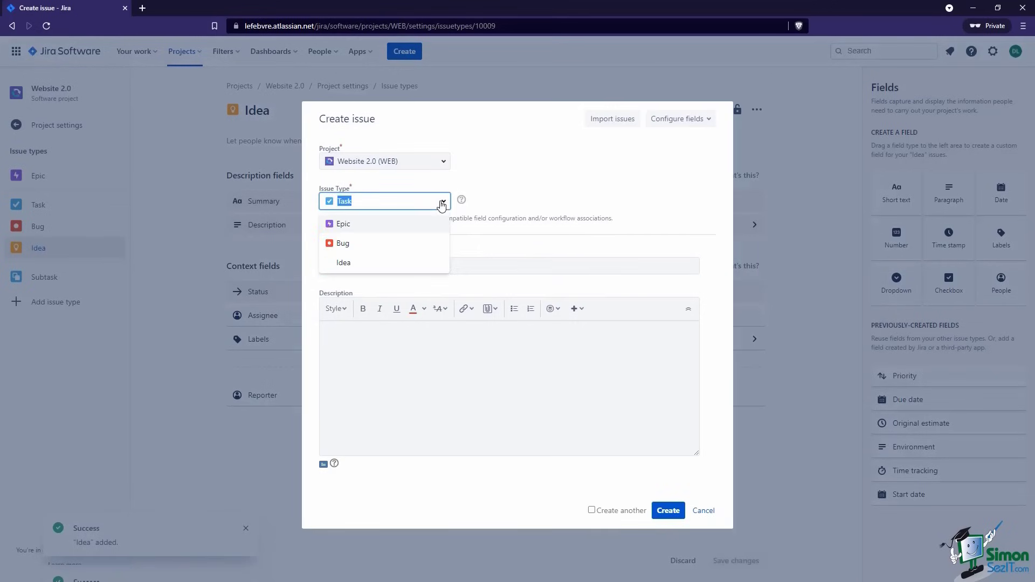
{"action": "left_click", "coordinate": [418, 243]}
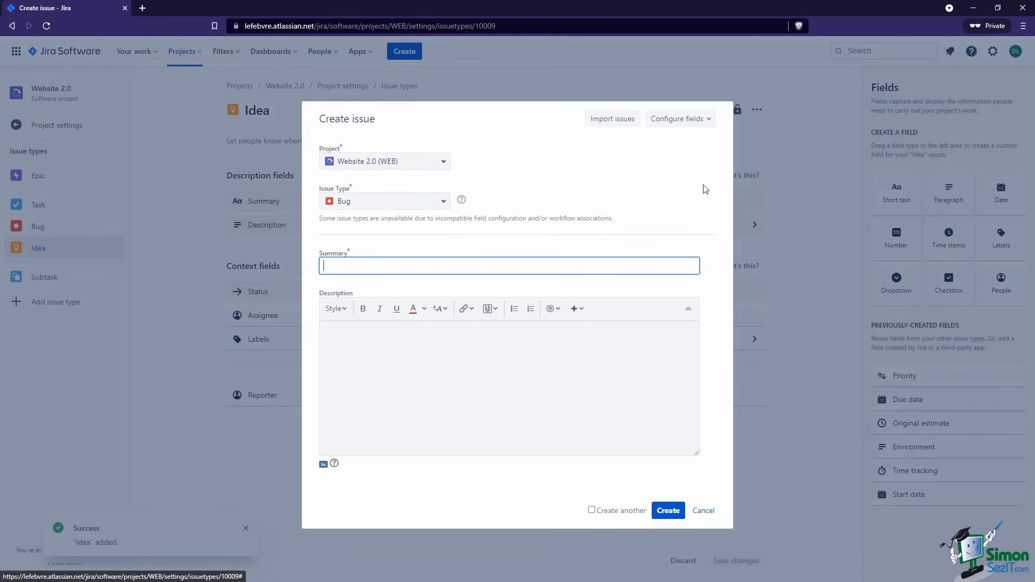
{"action": "left_click", "coordinate": [686, 119]}
{"action": "left_click", "coordinate": [722, 145]}
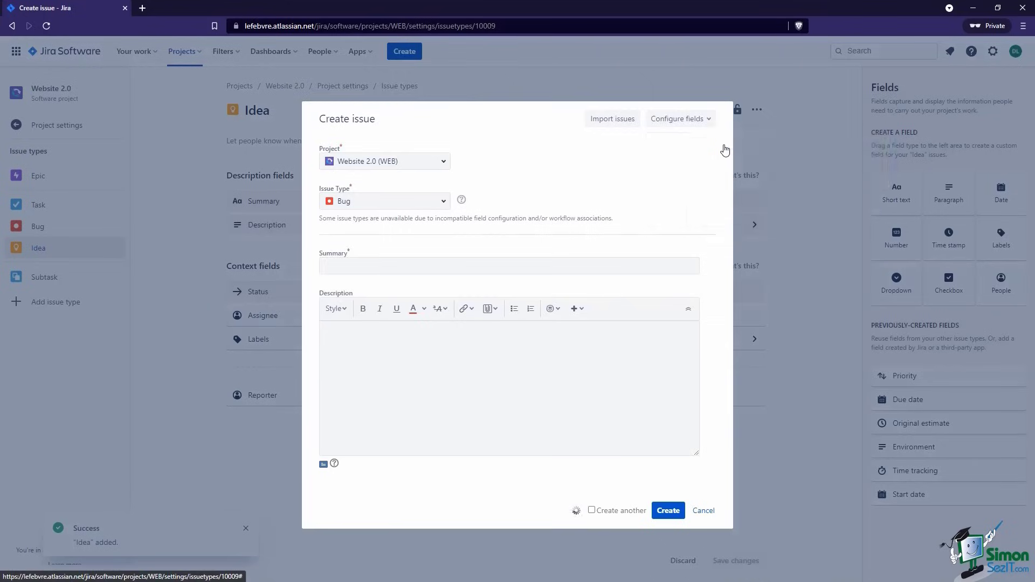
{"action": "left_click", "coordinate": [604, 120]}
{"action": "scroll", "coordinate": [506, 279], "scroll_direction": "down", "scroll_amount": 2}
{"action": "scroll", "coordinate": [506, 291], "scroll_direction": "down", "scroll_amount": 2}
{"action": "scroll", "coordinate": [510, 351], "scroll_direction": "up", "scroll_amount": 4}
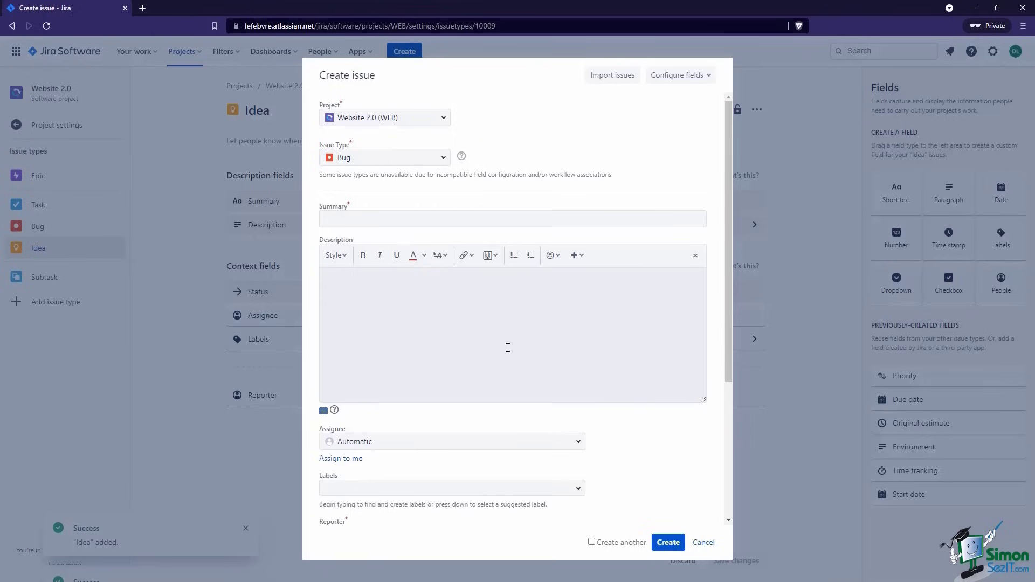
Change the new issue's type to Idea and look through the fields of its form.
{"action": "left_click", "coordinate": [441, 160]}
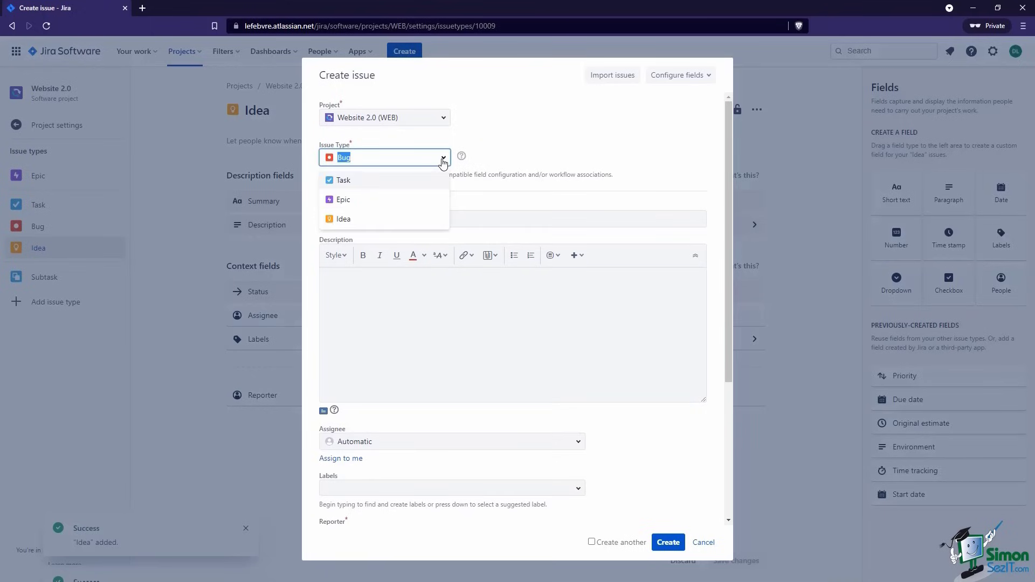
{"action": "left_click", "coordinate": [403, 219]}
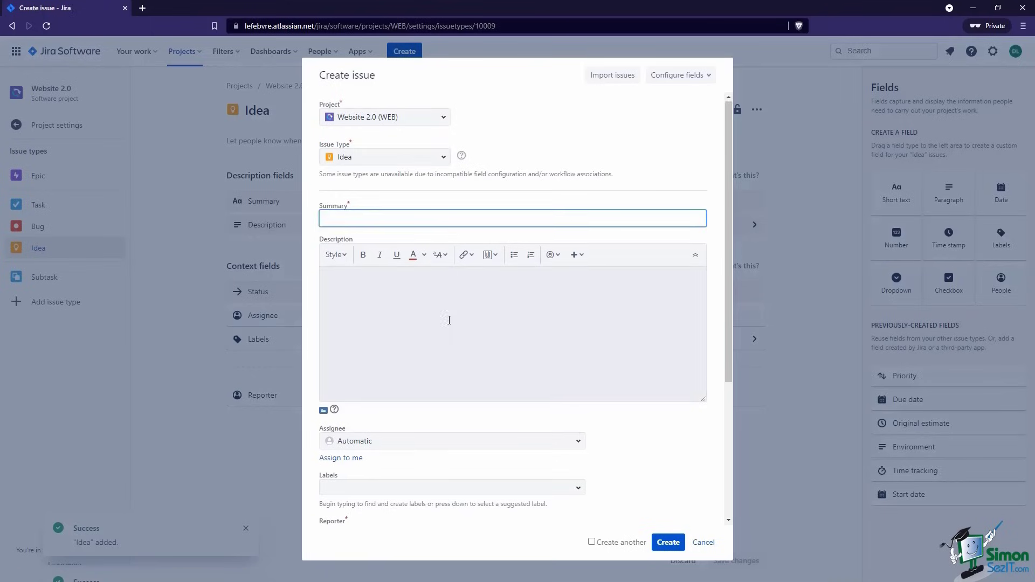
{"action": "scroll", "coordinate": [448, 318], "scroll_direction": "down", "scroll_amount": 4}
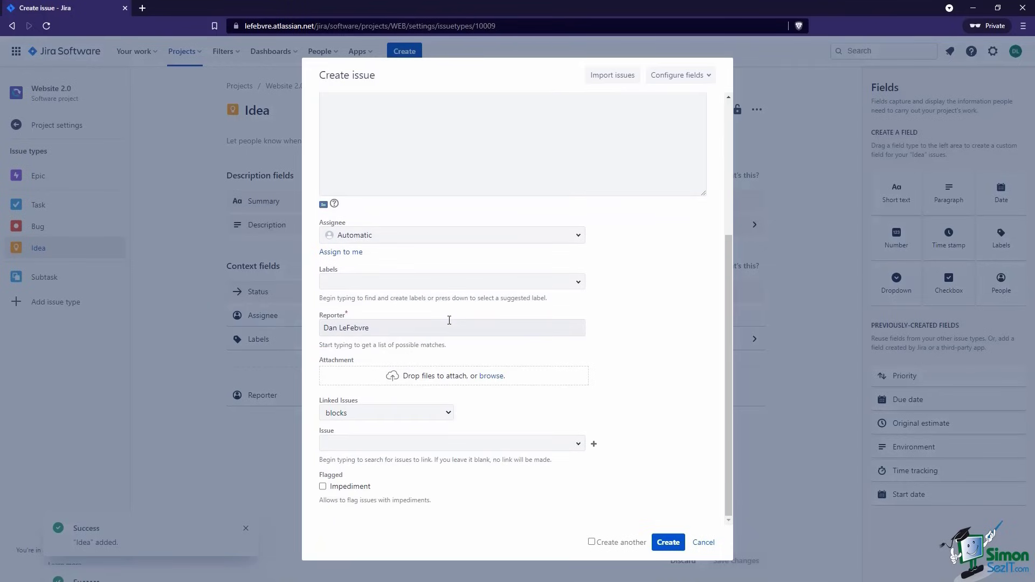
Discard the new Idea issue form without creating an issue.
{"action": "scroll", "coordinate": [449, 320], "scroll_direction": "up", "scroll_amount": 4}
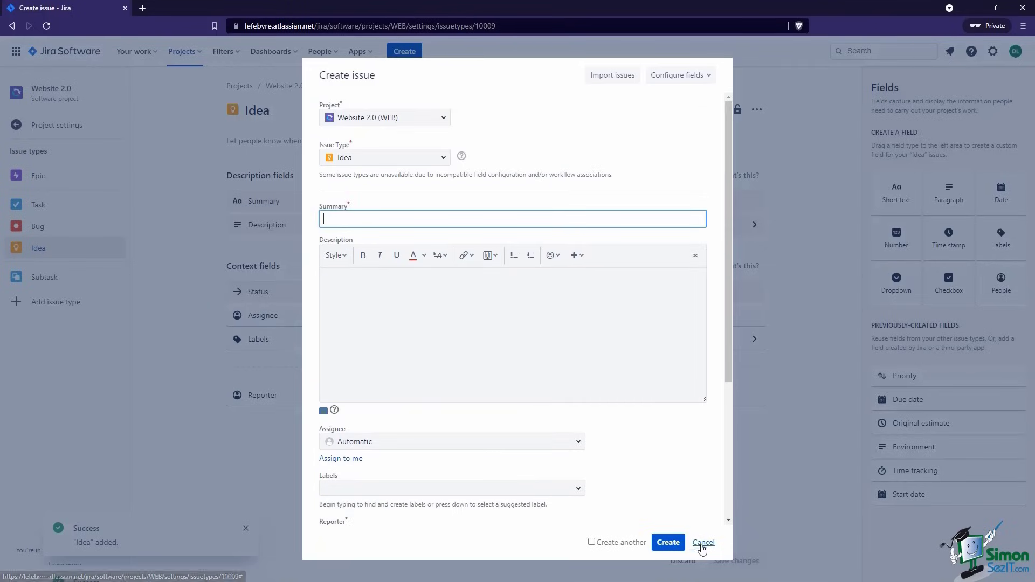
{"action": "left_click", "coordinate": [703, 544]}
{"action": "left_click", "coordinate": [568, 156]}
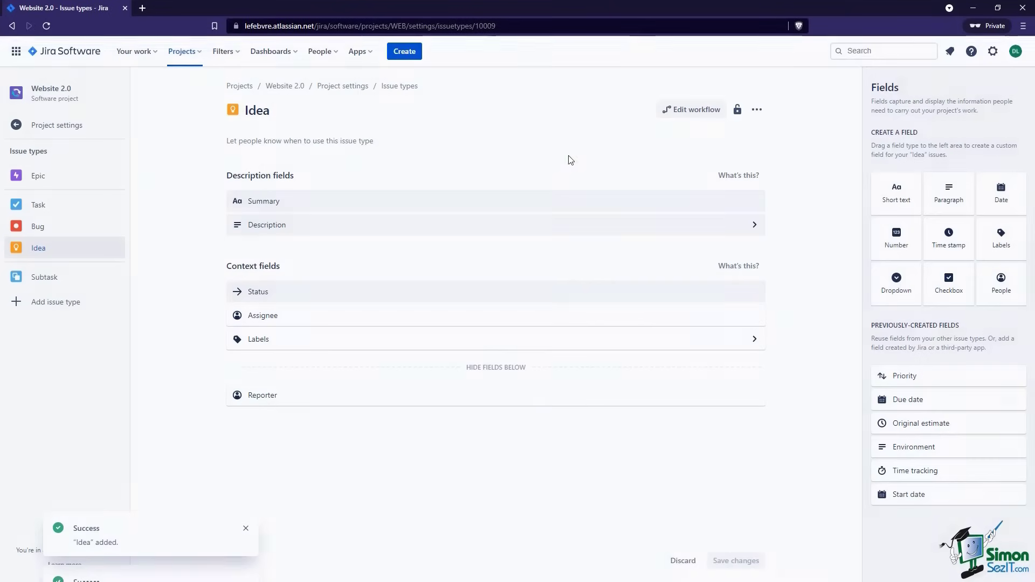
Add the previously created Due date field to the Idea issue type's context fields and save the changes.
{"action": "left_click_drag", "start_coordinate": [910, 399], "coordinate": [302, 316]}
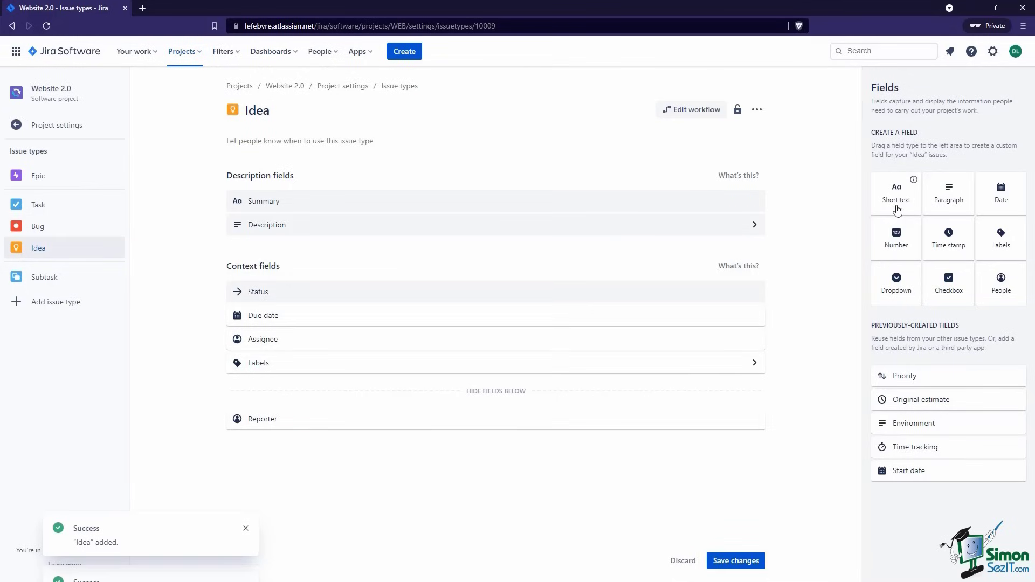
{"action": "left_click_drag", "start_coordinate": [895, 285], "coordinate": [337, 327]}
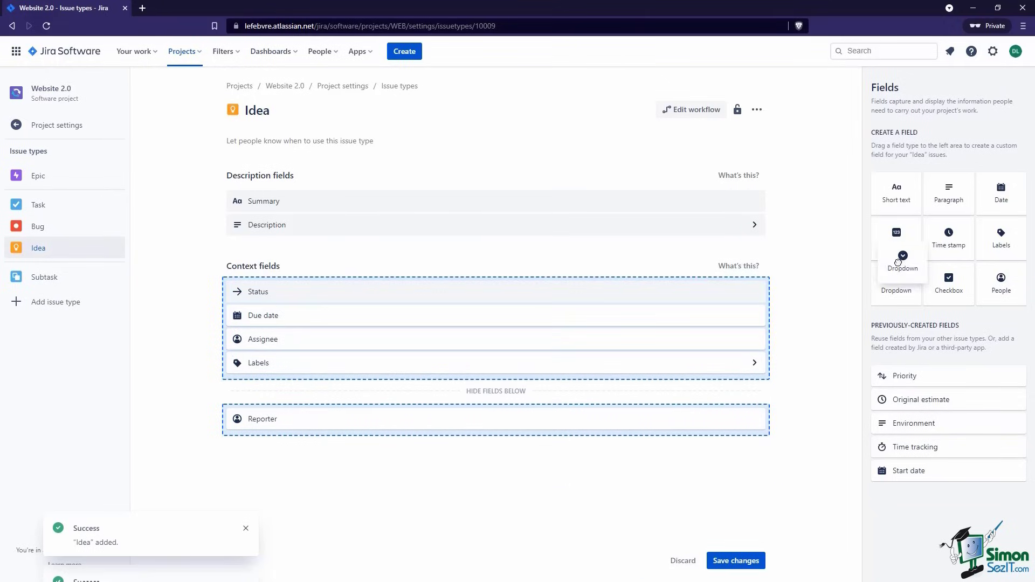
{"action": "left_click", "coordinate": [78, 237]}
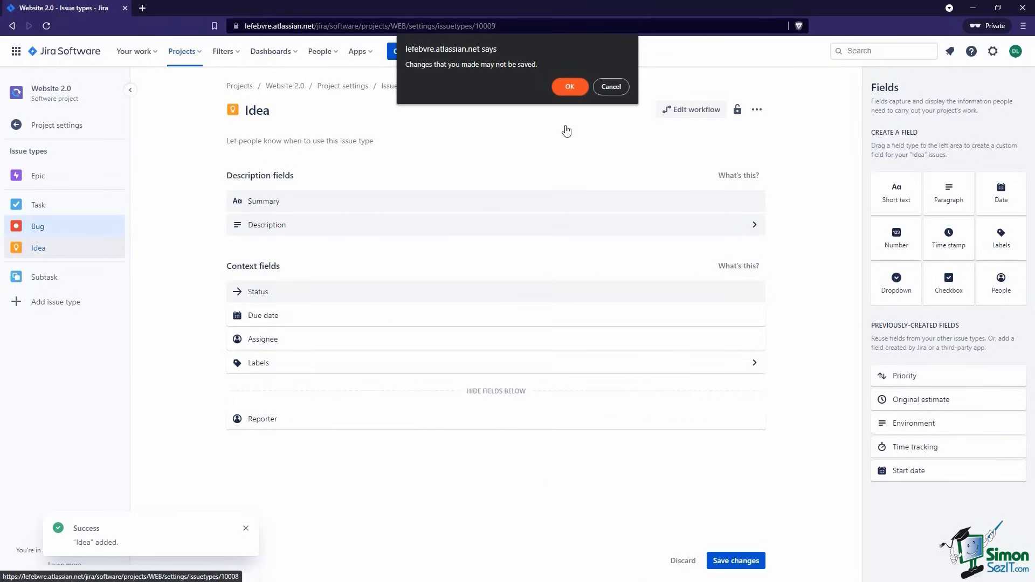
{"action": "left_click", "coordinate": [609, 88]}
{"action": "left_click", "coordinate": [729, 560]}
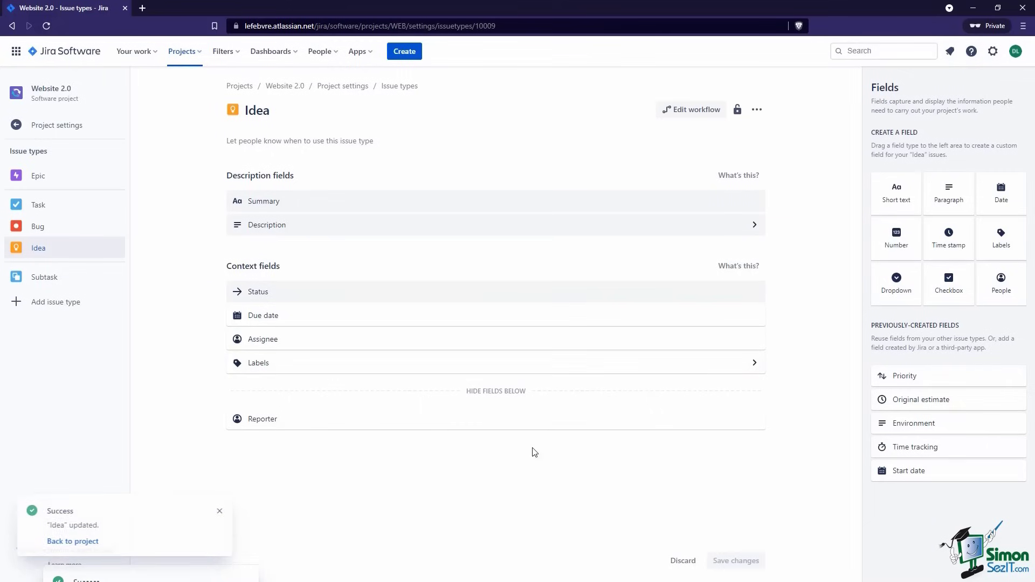
Add a custom dropdown field named "Location on Site" to the Bug issue type's context fields, below Status.
{"action": "left_click", "coordinate": [76, 235]}
{"action": "left_click_drag", "start_coordinate": [896, 281], "coordinate": [490, 323]}
{"action": "type", "text": "Location on Site"}
{"action": "left_click", "coordinate": [286, 354]}
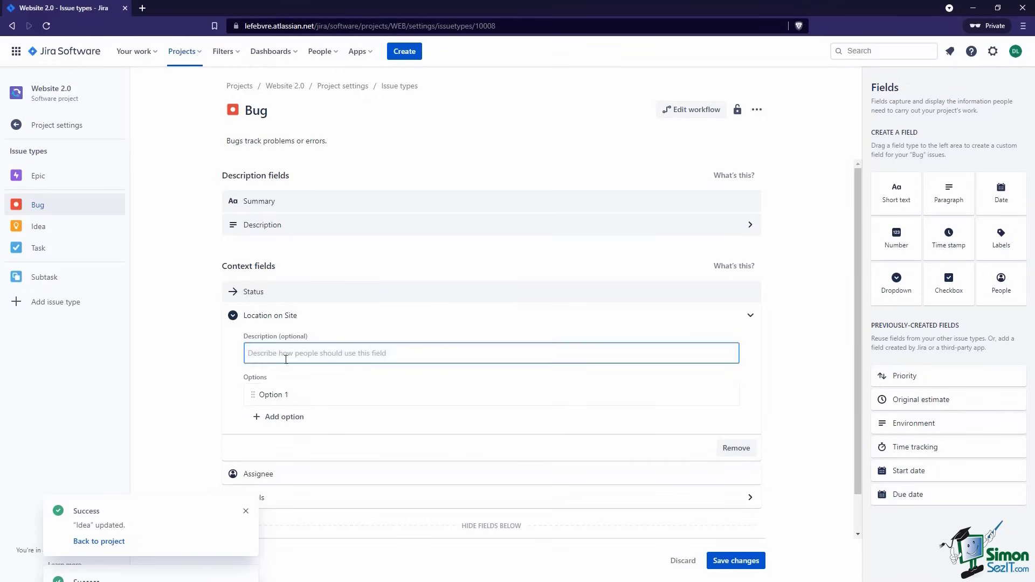
Define the Location on Site options as Header, Body and Footer, and save the Bug issue type.
{"action": "left_click", "coordinate": [281, 396]}
{"action": "left_click_drag", "start_coordinate": [289, 396], "coordinate": [261, 397]}
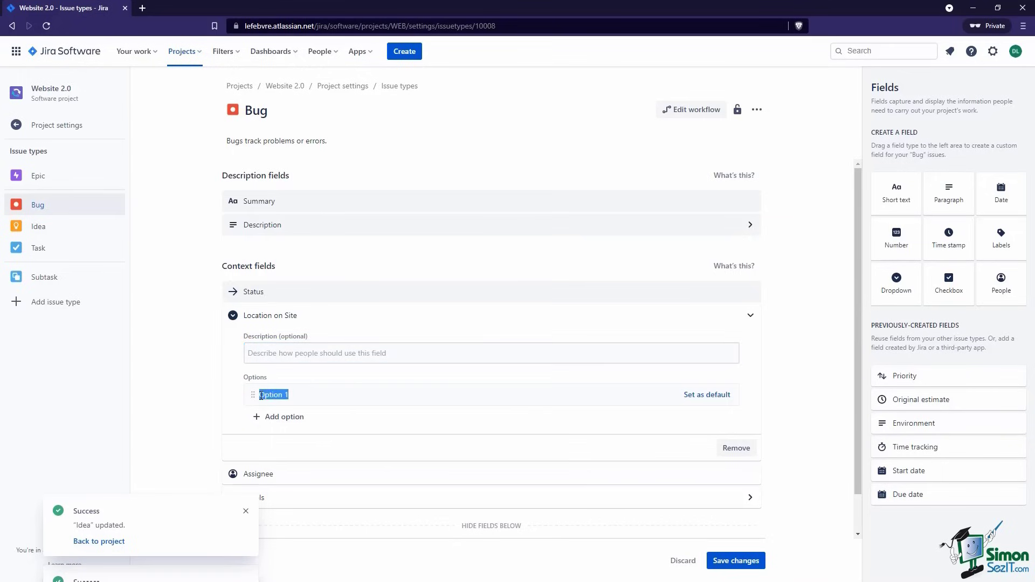
{"action": "type", "text": "Reader"}
{"action": "left_click", "coordinate": [280, 418]}
{"action": "type", "text": "Body"}
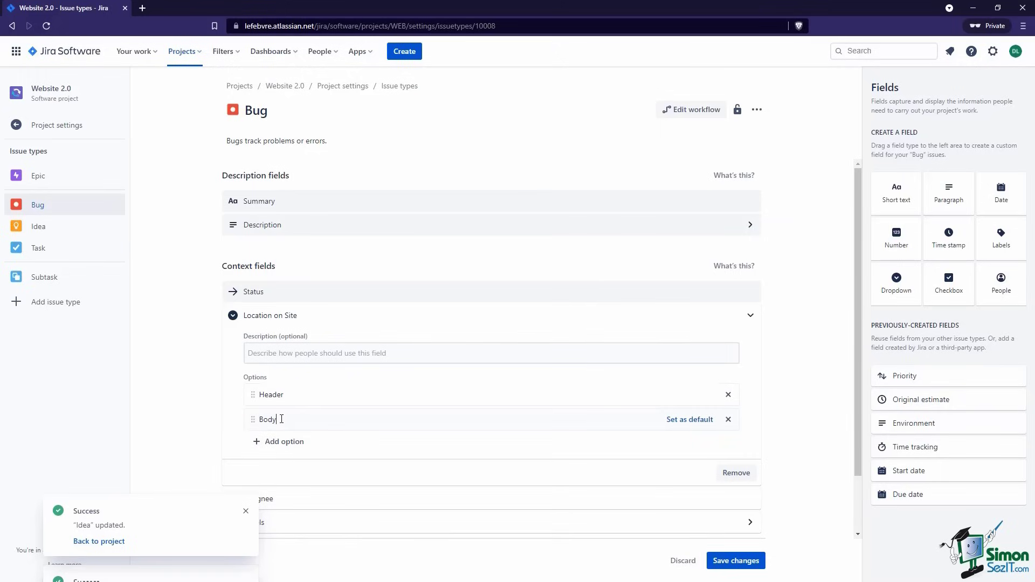
{"action": "left_click", "coordinate": [283, 441]}
{"action": "type", "text": "Footer"}
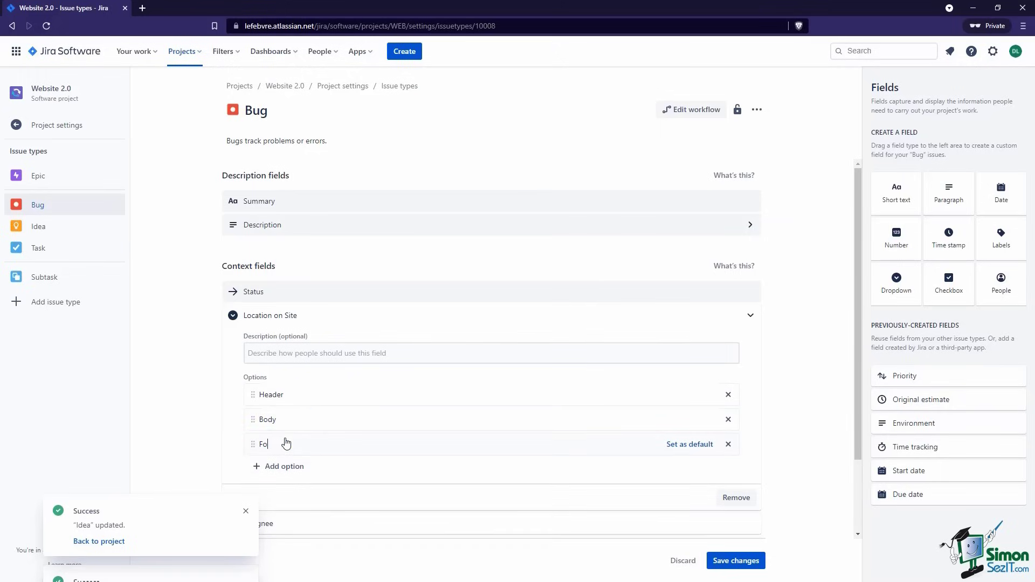
{"action": "left_click", "coordinate": [721, 562]}
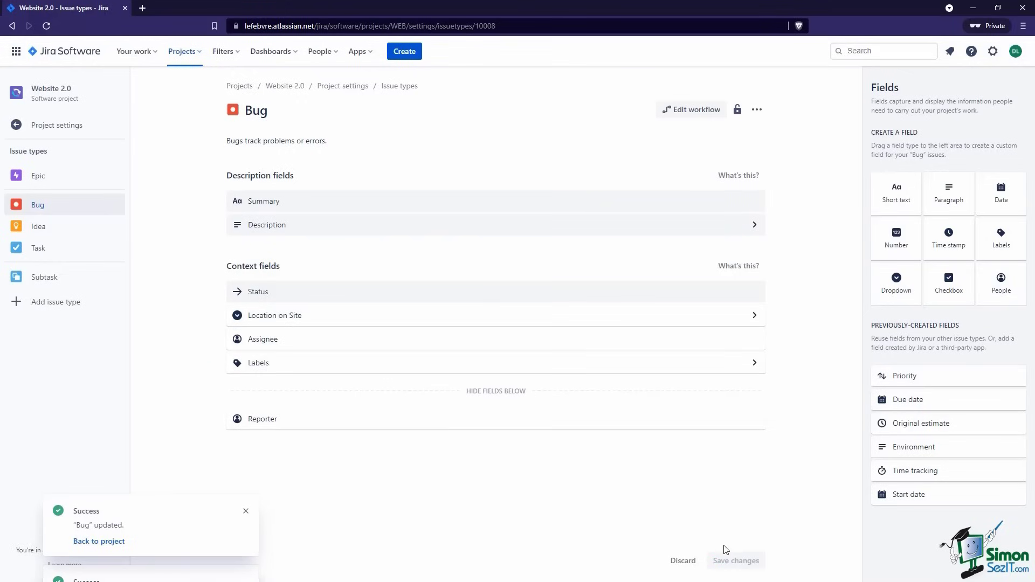
Start a new issue of type Bug and set its Location on Site to Footer.
{"action": "left_click", "coordinate": [412, 59]}
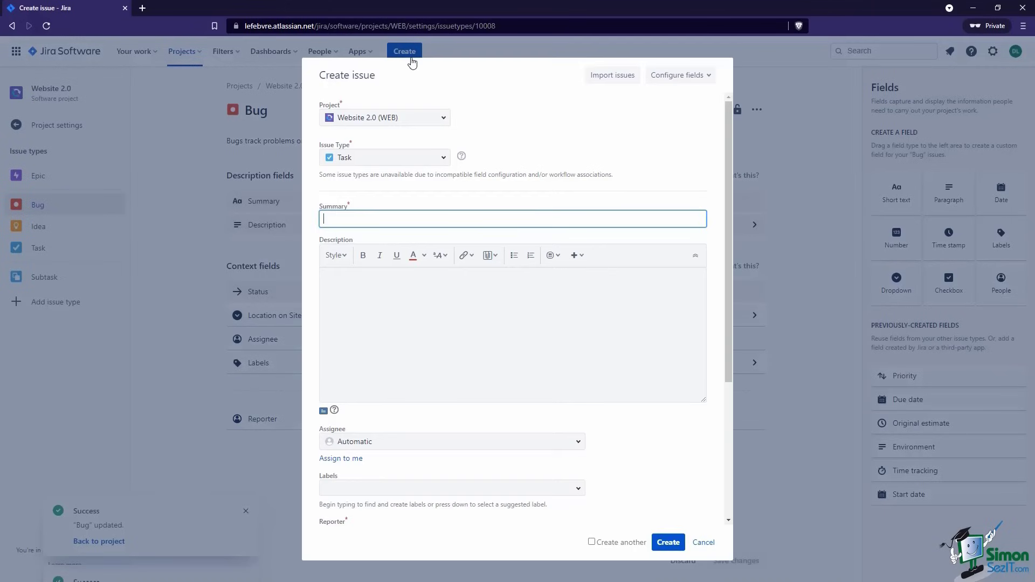
{"action": "left_click", "coordinate": [441, 158]}
{"action": "left_click", "coordinate": [415, 200]}
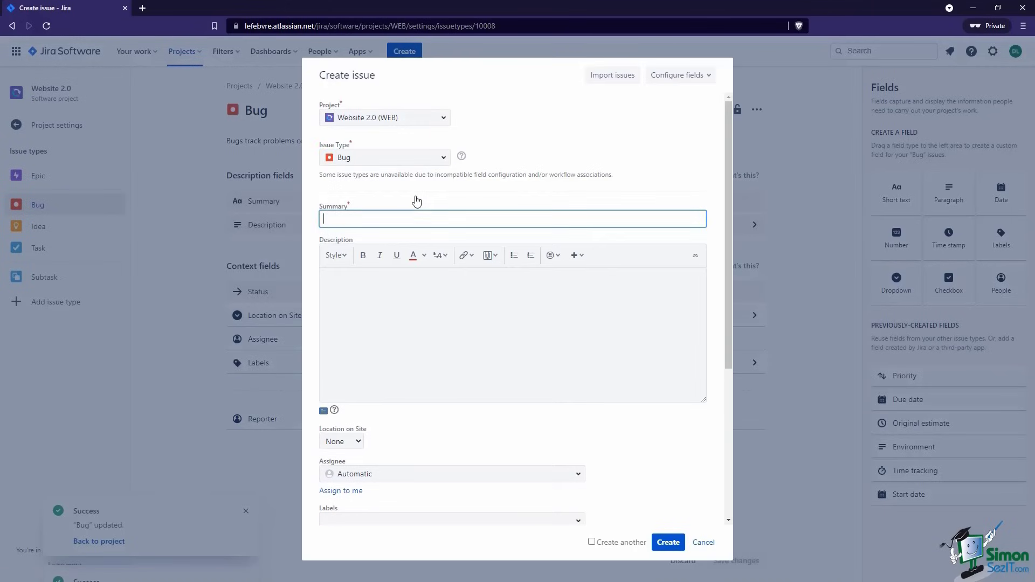
{"action": "scroll", "coordinate": [431, 432], "scroll_direction": "down", "scroll_amount": 2}
{"action": "left_click", "coordinate": [356, 335]}
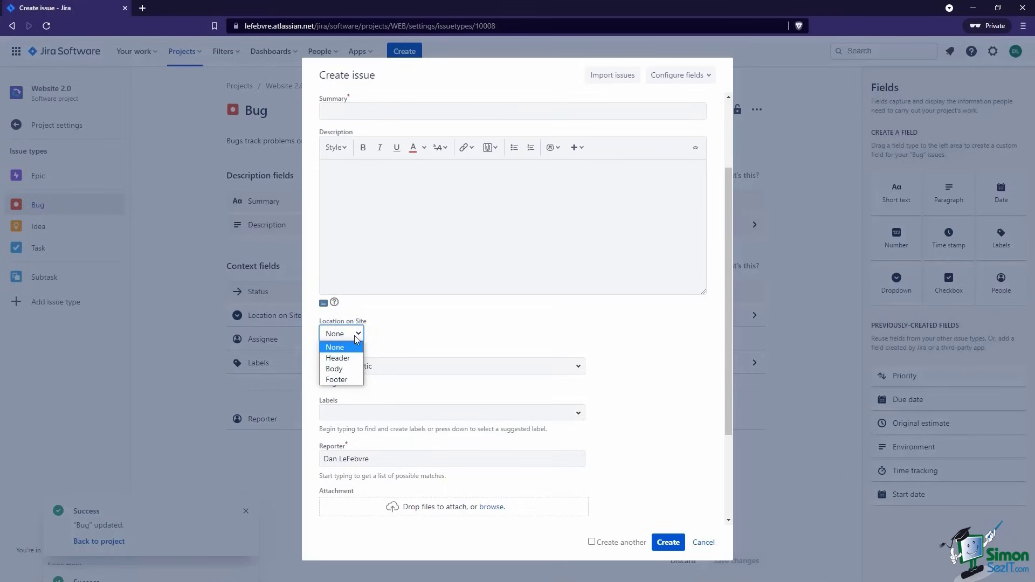
{"action": "left_click", "coordinate": [336, 380]}
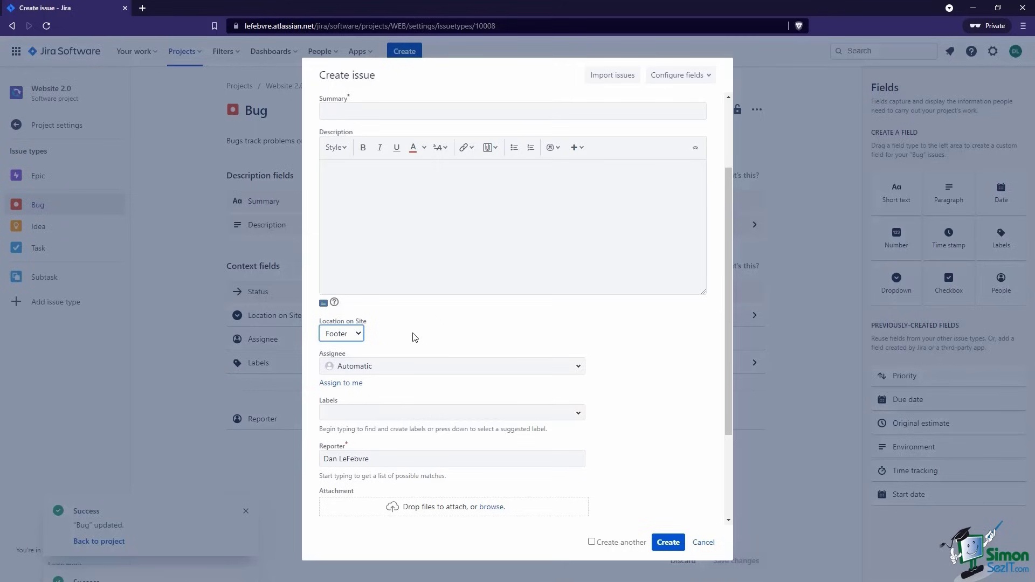
{"action": "scroll", "coordinate": [414, 337], "scroll_direction": "up", "scroll_amount": 3}
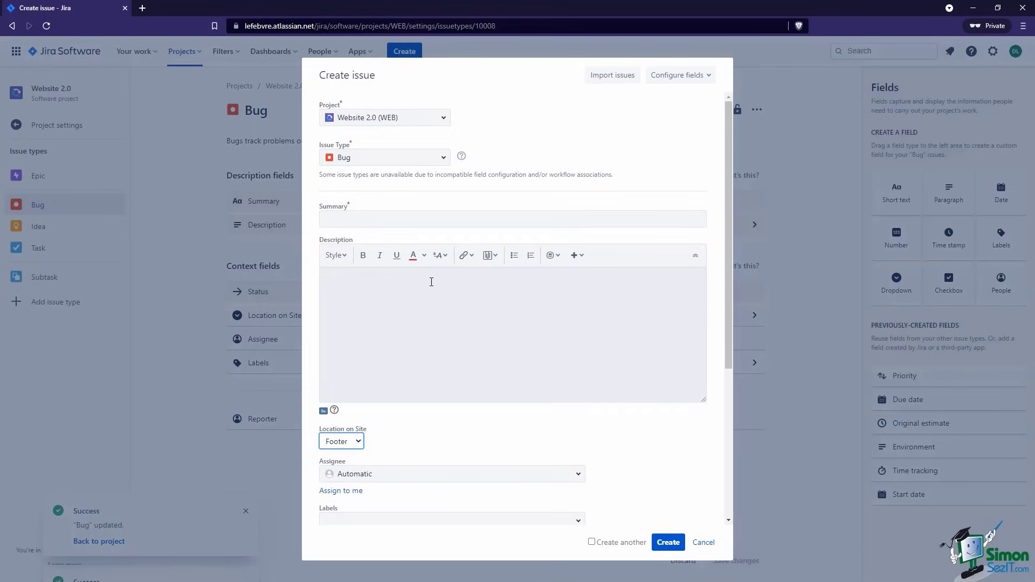
Change the new issue's type to Idea, check its form for the Due date field, and discard the form.
{"action": "left_click", "coordinate": [441, 160]}
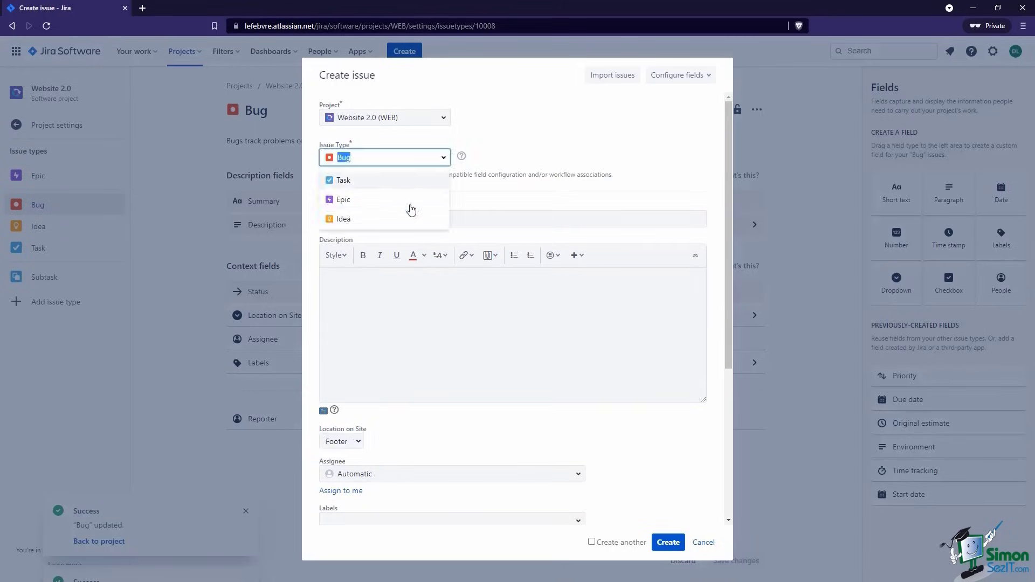
{"action": "left_click", "coordinate": [402, 229]}
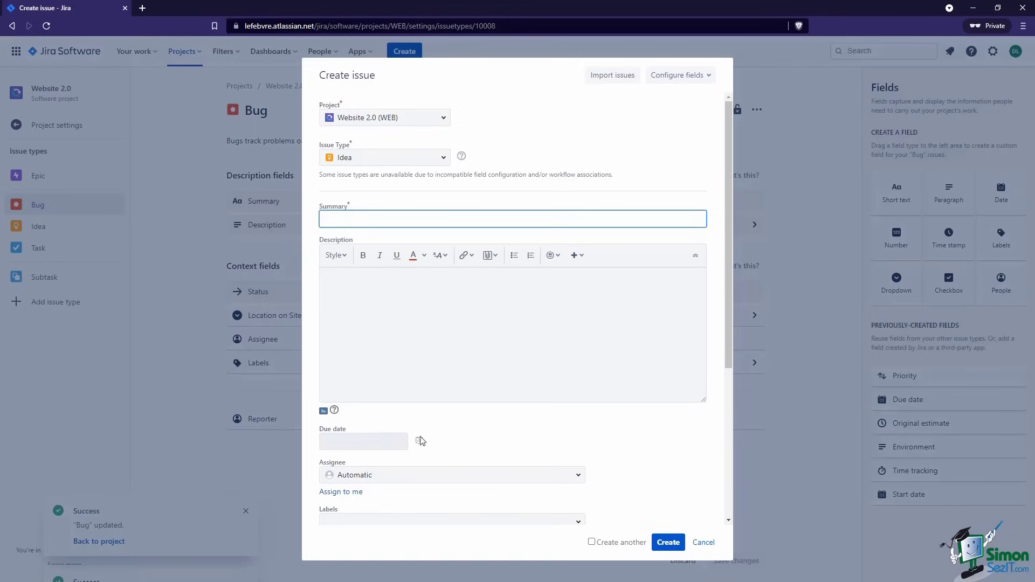
{"action": "left_click", "coordinate": [703, 543]}
{"action": "left_click", "coordinate": [560, 155]}
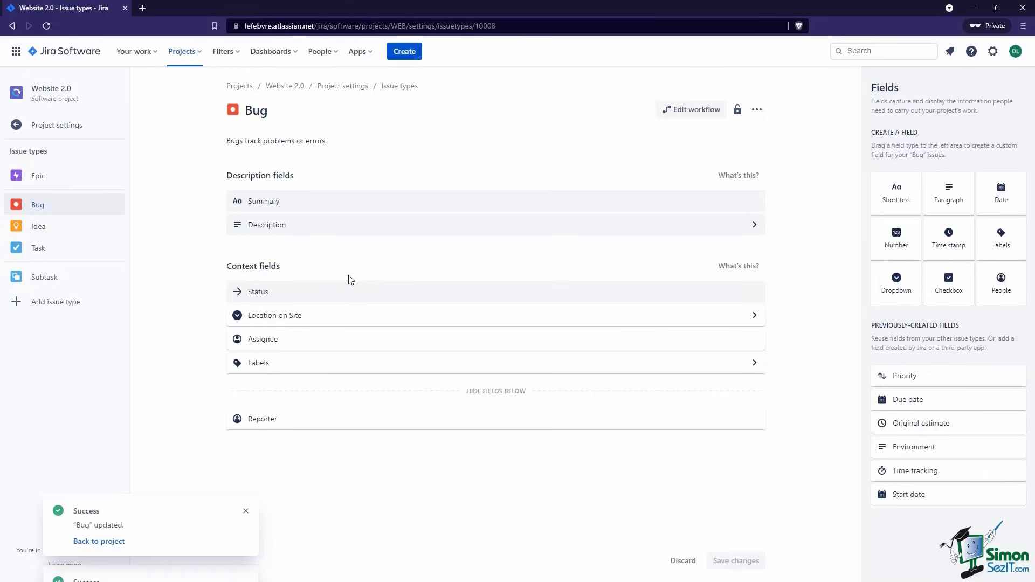
Open the Website 2.0 project details and choose Project lead as the default assignee.
{"action": "left_click", "coordinate": [89, 128]}
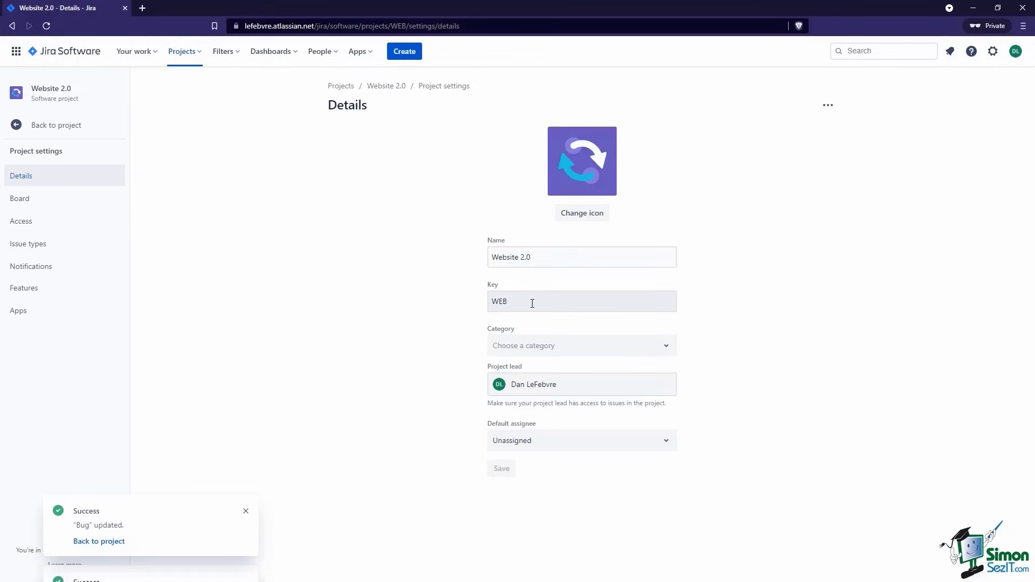
{"action": "left_click", "coordinate": [670, 446]}
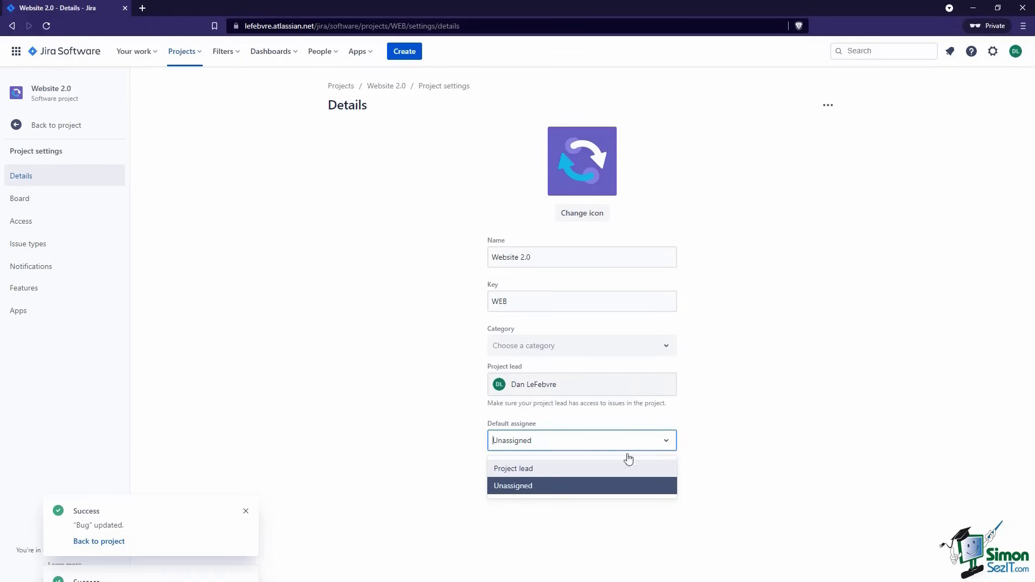
{"action": "left_click", "coordinate": [535, 470]}
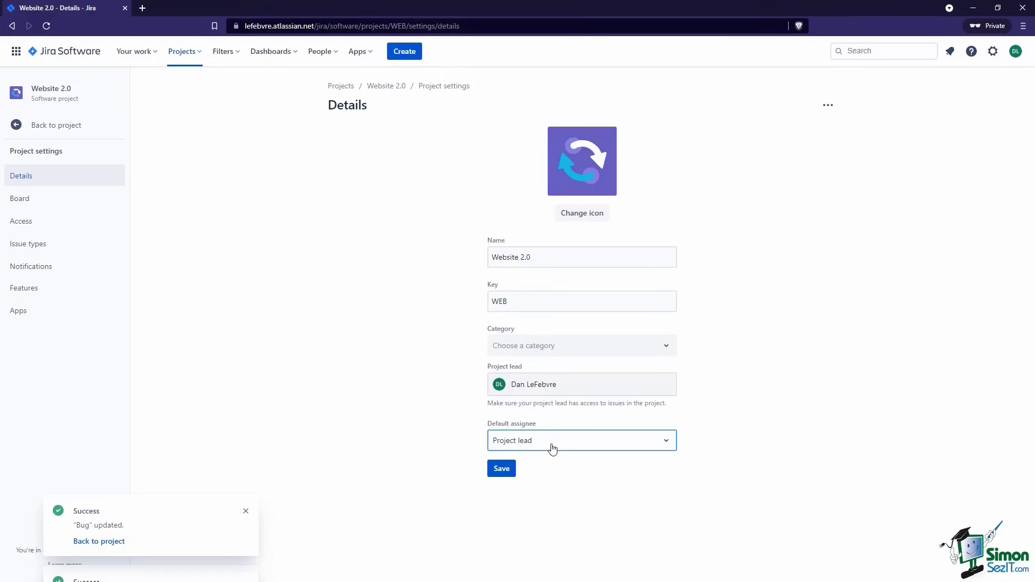
Move the QA status into the In Progress column in the board's columns and statuses settings.
{"action": "left_click", "coordinate": [70, 208]}
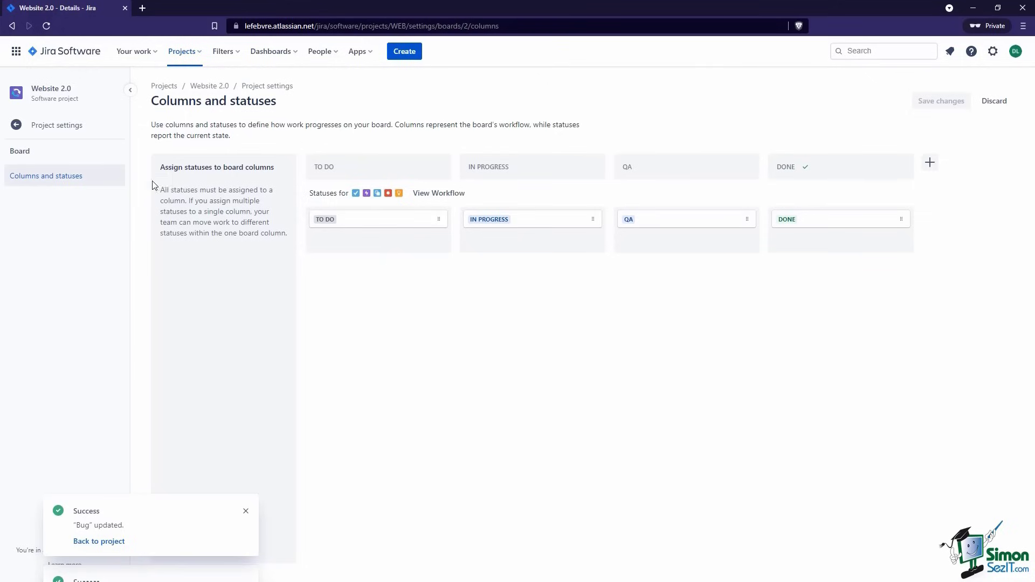
{"action": "mouse_move", "coordinate": [649, 166]}
{"action": "left_mouse_down"}
{"action": "mouse_move", "coordinate": [506, 165]}
{"action": "mouse_move", "coordinate": [642, 164]}
{"action": "left_mouse_up"}
{"action": "left_click_drag", "start_coordinate": [636, 222], "coordinate": [496, 228]}
Delete the QA column from the board setup and save the changes.
{"action": "left_click", "coordinate": [740, 168]}
{"action": "left_click", "coordinate": [405, 213]}
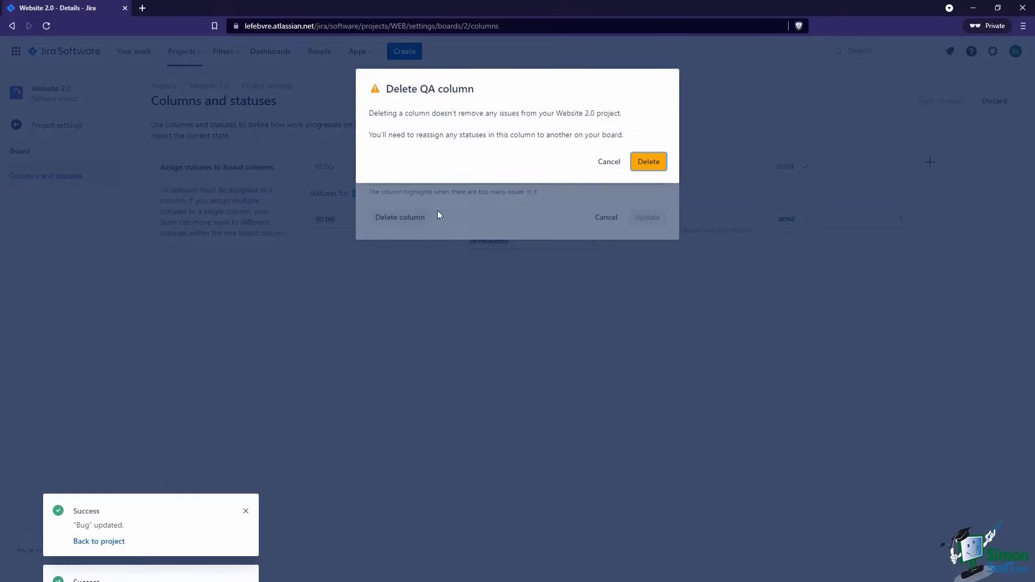
{"action": "left_click", "coordinate": [651, 167]}
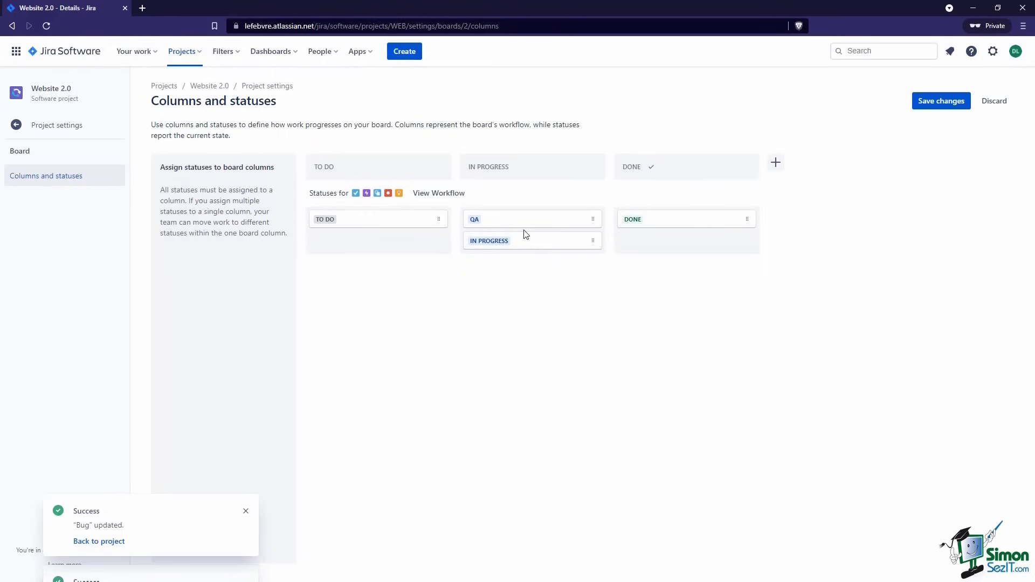
{"action": "left_click", "coordinate": [942, 108]}
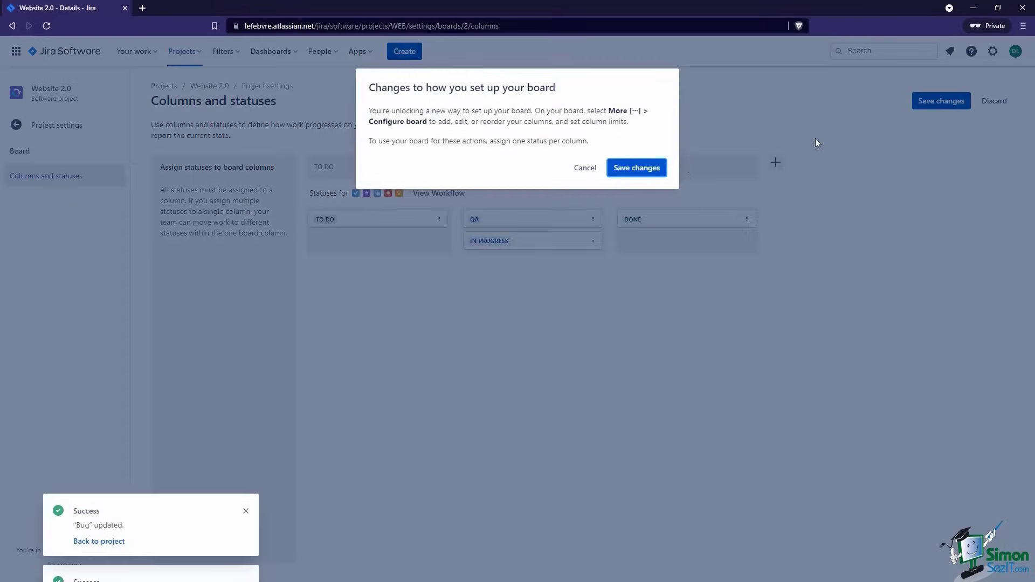
{"action": "left_click", "coordinate": [646, 169]}
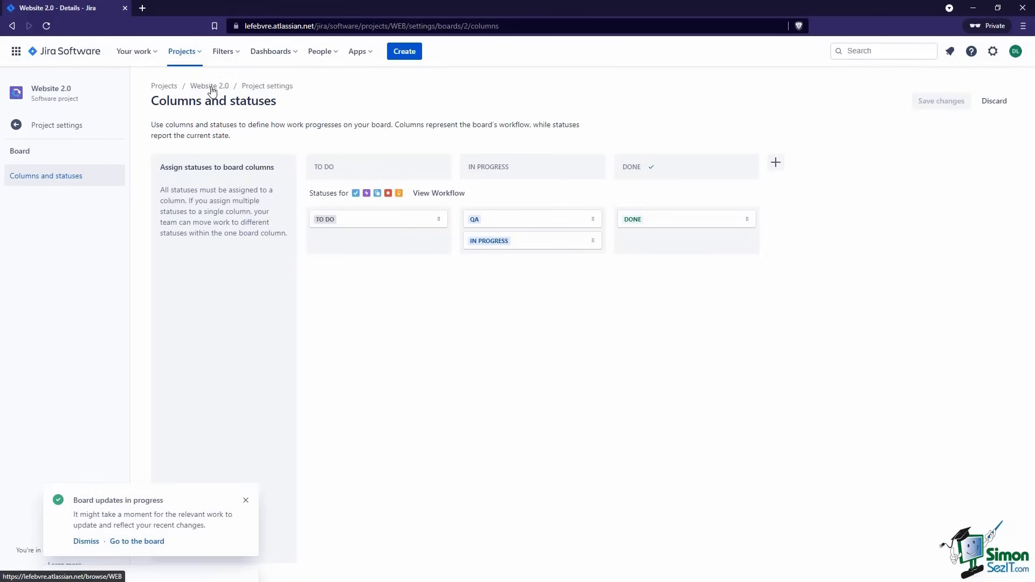
Open the Website 2.0 board and set its grouping to None.
{"action": "left_click", "coordinate": [211, 88]}
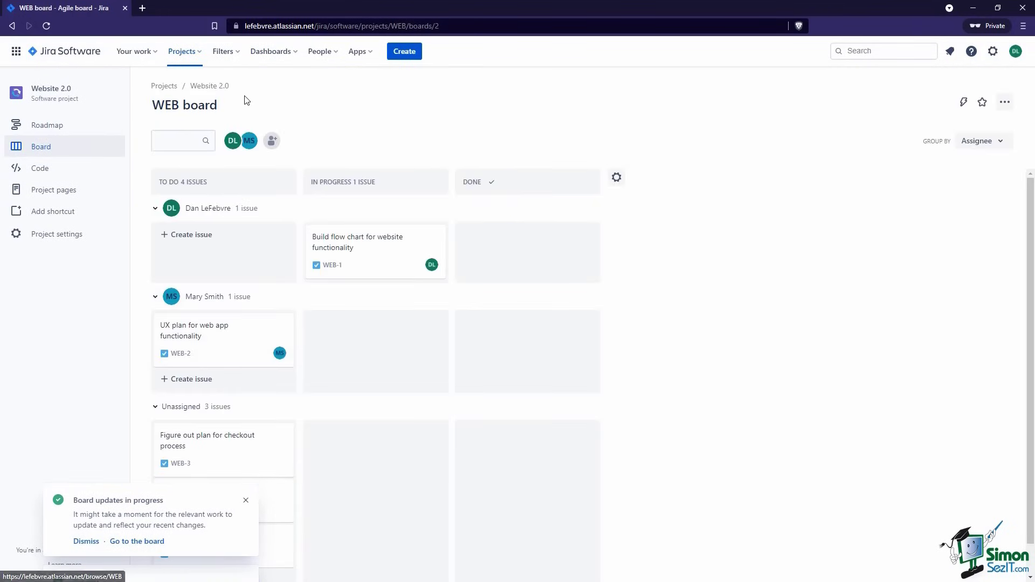
{"action": "left_click", "coordinate": [968, 153]}
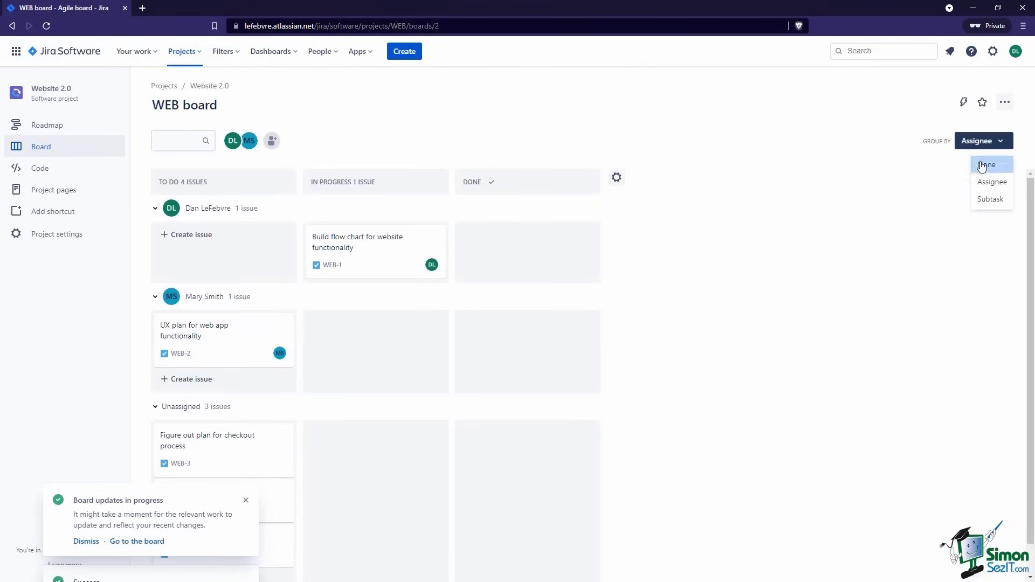
{"action": "left_click", "coordinate": [982, 164]}
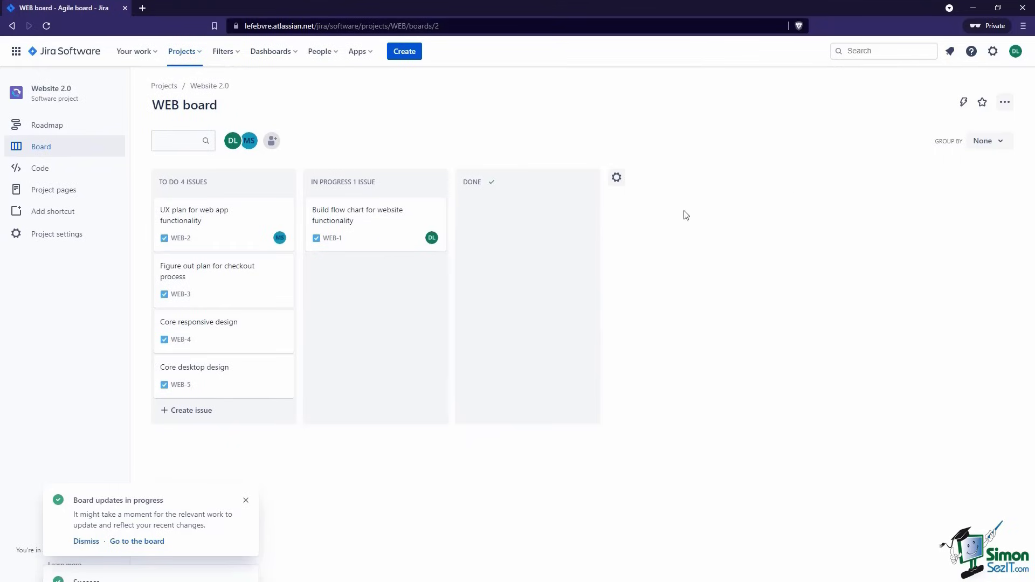
View the status of the "Figure out plan for checkout process" issue and close its details.
{"action": "mouse_move", "coordinate": [222, 282]}
{"action": "left_mouse_down"}
{"action": "mouse_move", "coordinate": [365, 282]}
{"action": "mouse_move", "coordinate": [224, 279]}
{"action": "left_mouse_up"}
{"action": "left_click", "coordinate": [224, 278]}
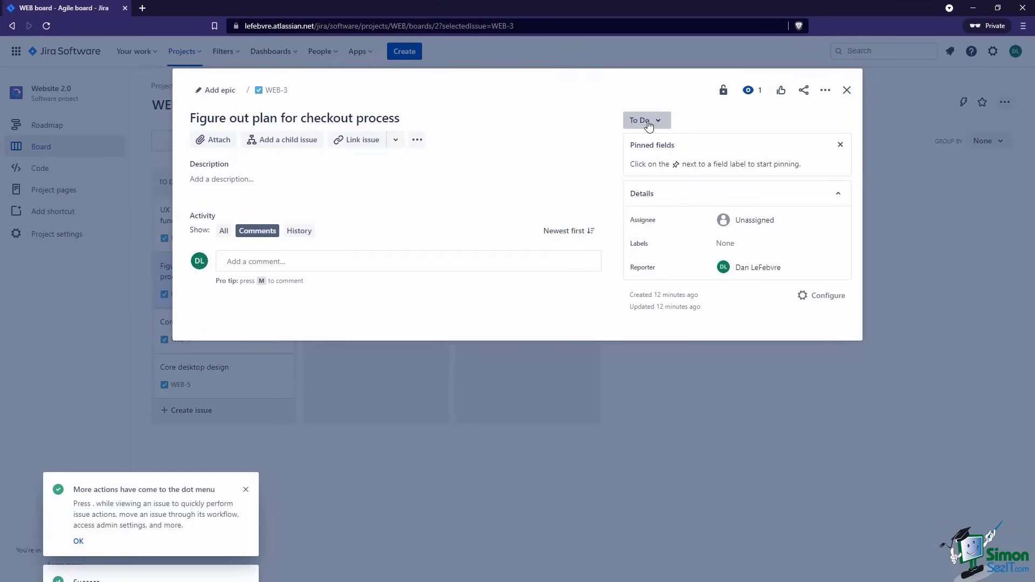
{"action": "left_click", "coordinate": [847, 90]}
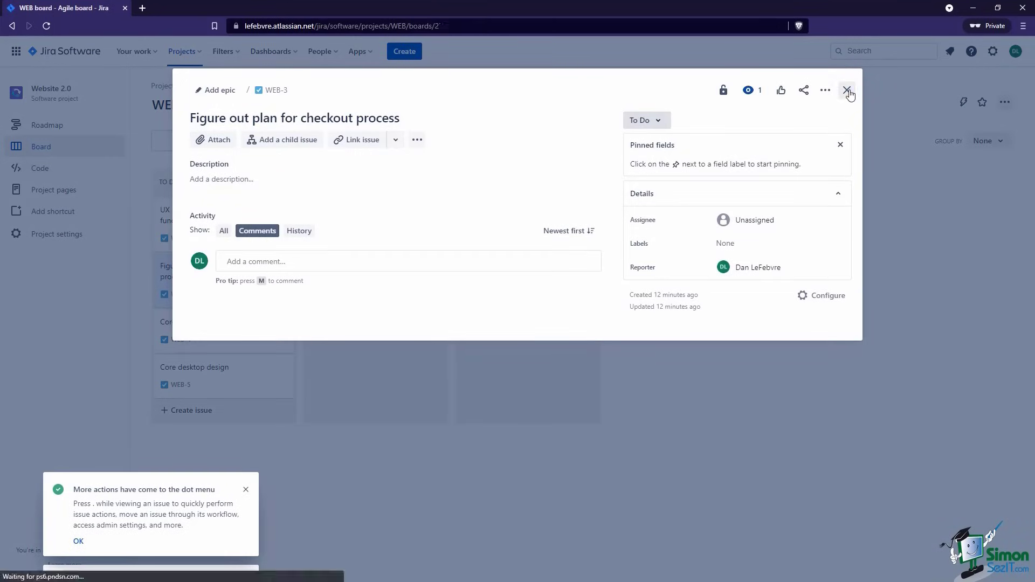
Move "Figure out plan for checkout process" to the QA status within the In Progress column and check the issue's details.
{"action": "left_click_drag", "start_coordinate": [205, 282], "coordinate": [386, 225]}
{"action": "left_click", "coordinate": [381, 213]}
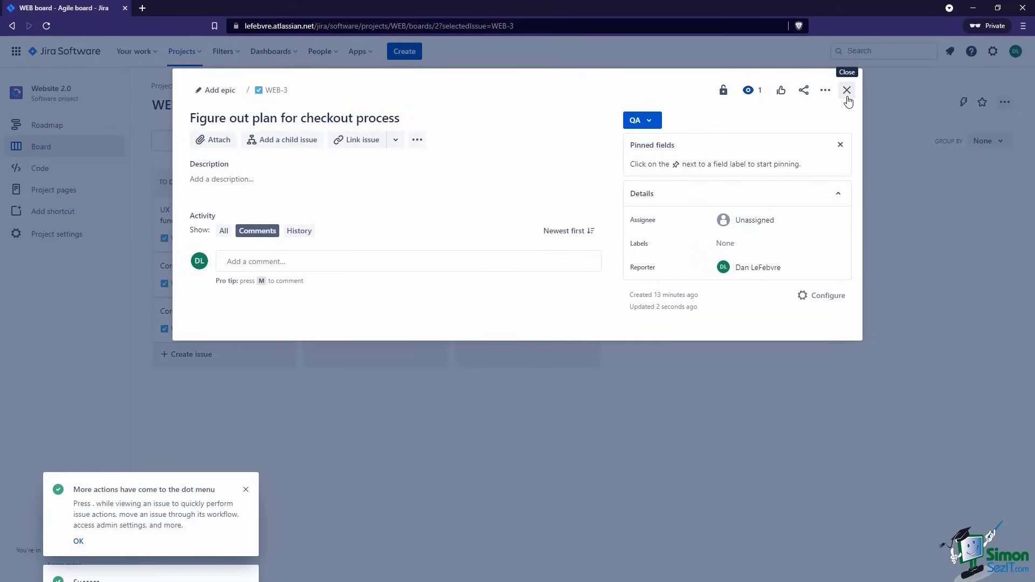
{"action": "left_click", "coordinate": [847, 92]}
Open the board's columns and statuses in the Website 2.0 project settings.
{"action": "left_click", "coordinate": [105, 233]}
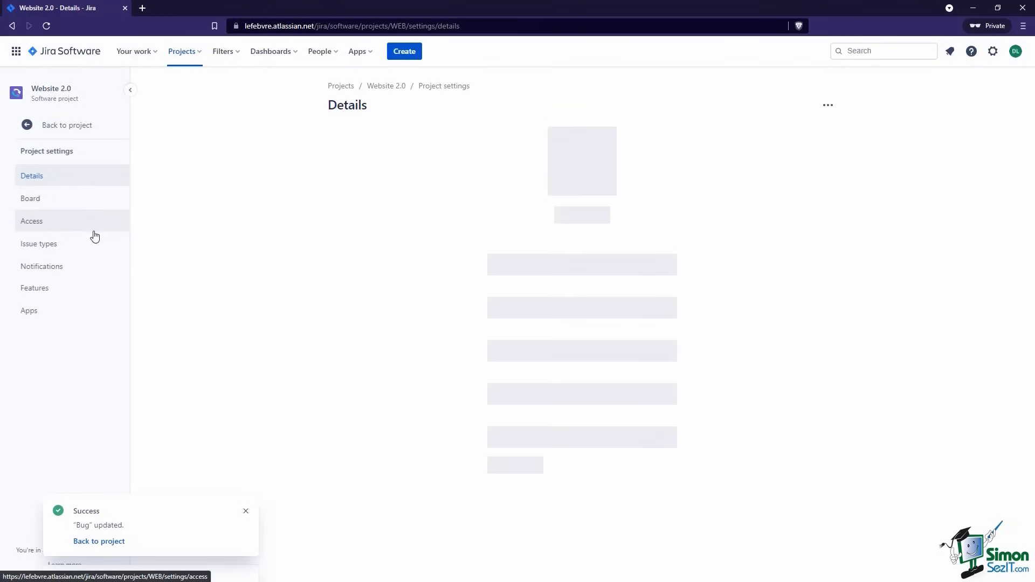
{"action": "left_click", "coordinate": [52, 207]}
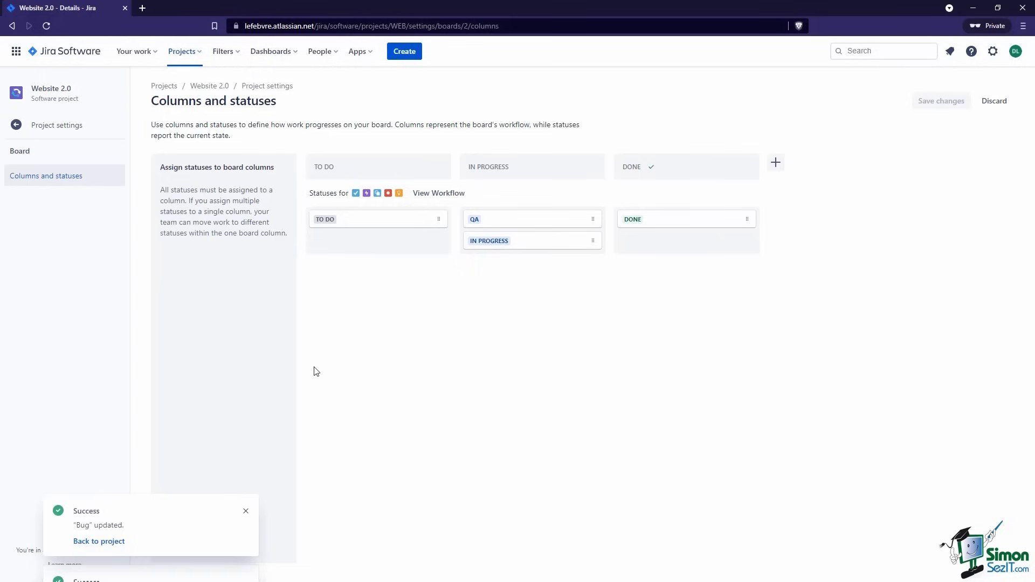
Review the access settings and the issue types in the Website 2.0 project settings.
{"action": "left_click", "coordinate": [47, 128]}
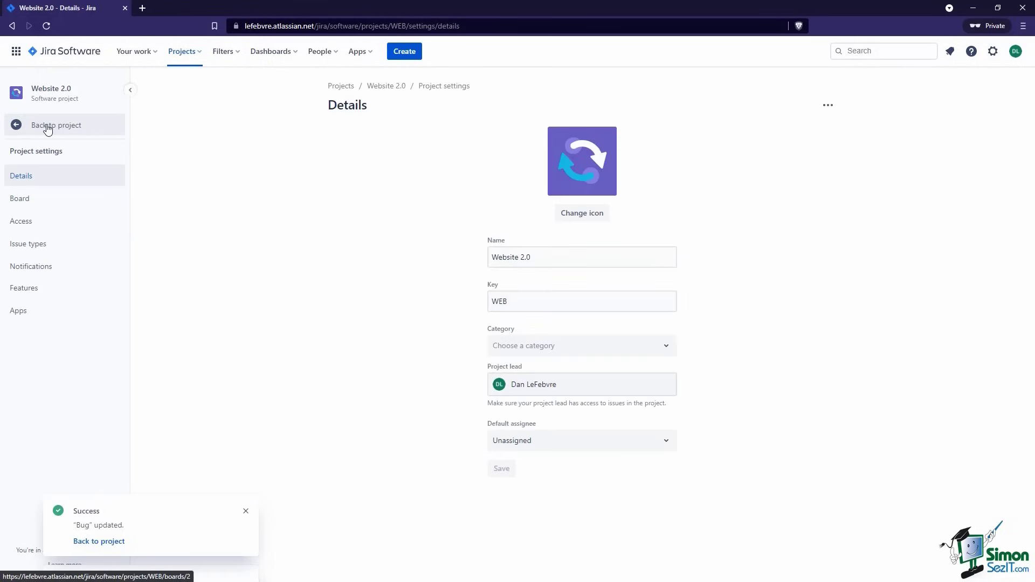
{"action": "left_click", "coordinate": [70, 224]}
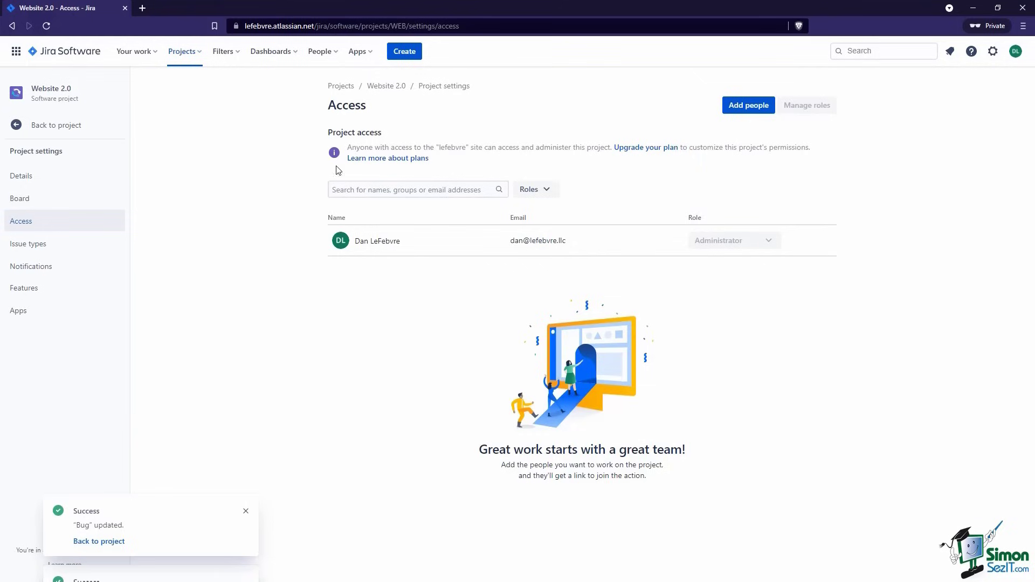
{"action": "left_click_drag", "start_coordinate": [347, 148], "coordinate": [477, 152]}
{"action": "left_click", "coordinate": [489, 150]}
{"action": "left_click", "coordinate": [56, 245]}
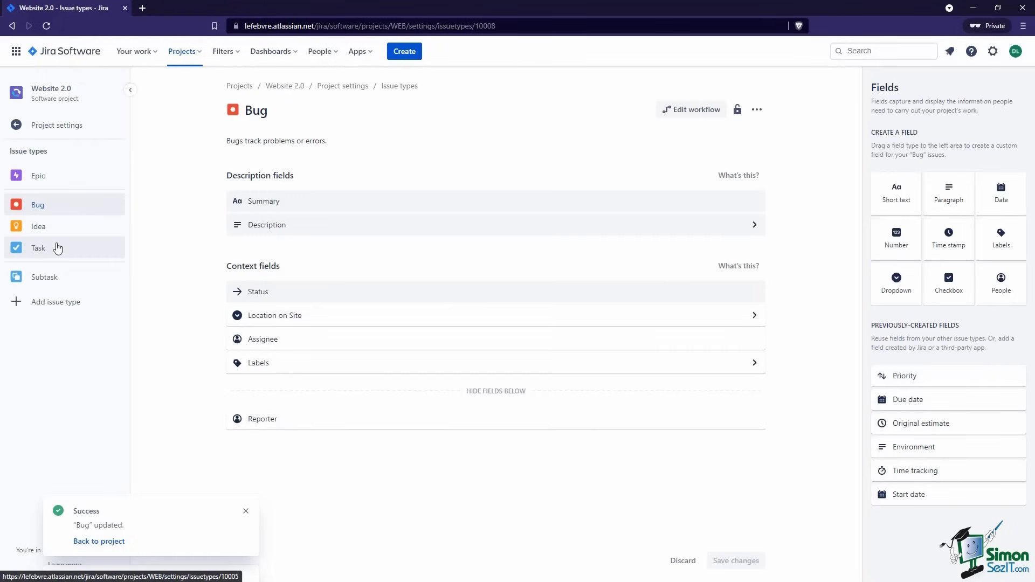
{"action": "left_click", "coordinate": [70, 127]}
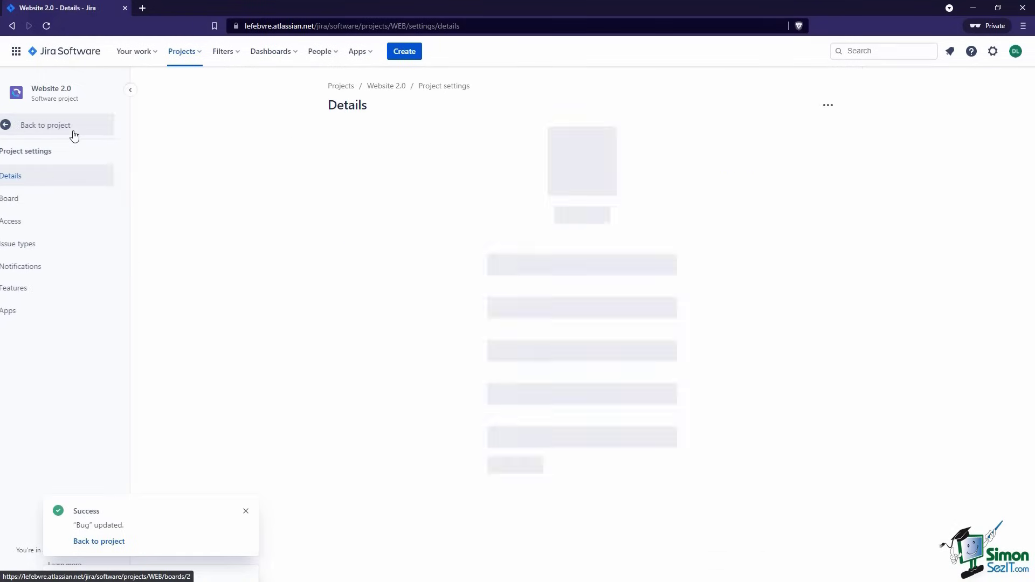
Check who is notified for the Issue Created event in the project's notifications and close its editor without saving.
{"action": "left_click", "coordinate": [45, 270]}
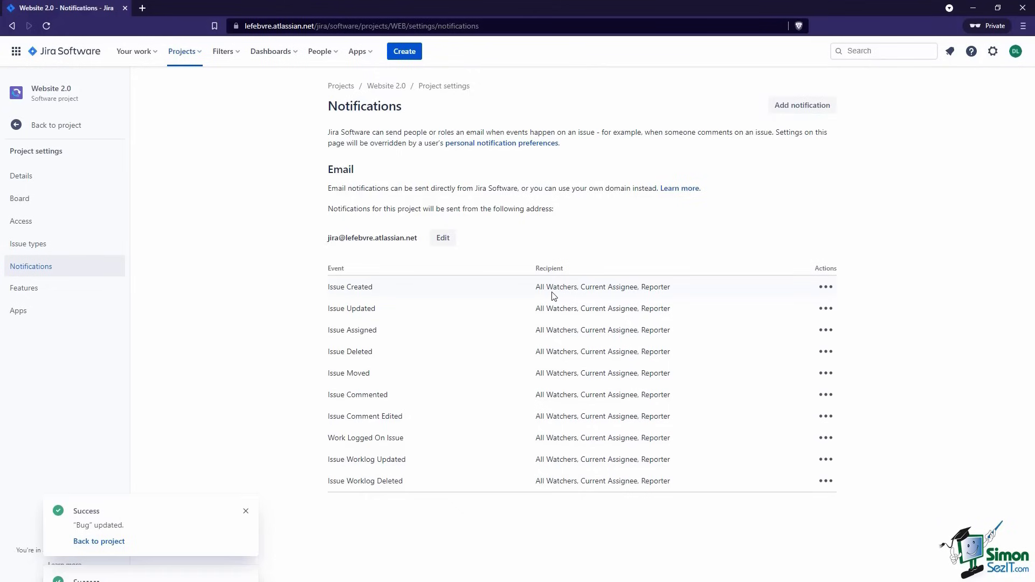
{"action": "left_click", "coordinate": [826, 287]}
{"action": "left_click", "coordinate": [829, 311]}
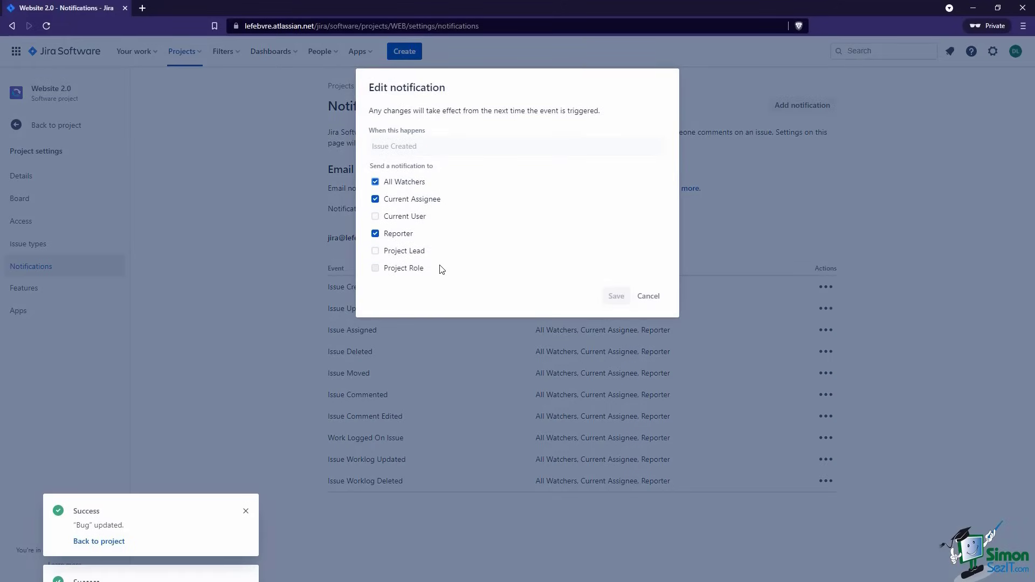
{"action": "left_click", "coordinate": [647, 296]}
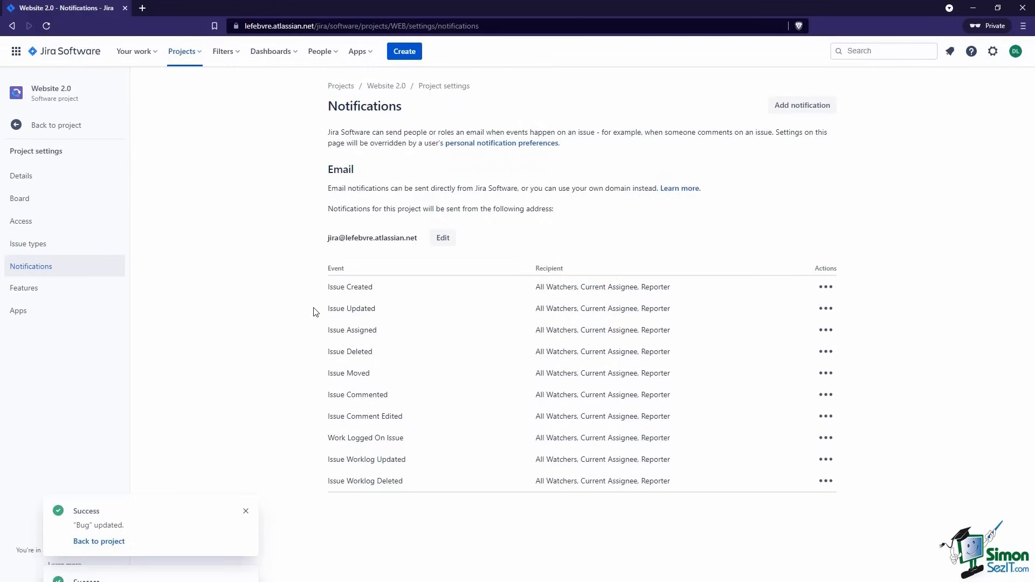
Turn off the Roadmap feature in the Website 2.0 project settings and return to the board.
{"action": "left_click", "coordinate": [99, 289]}
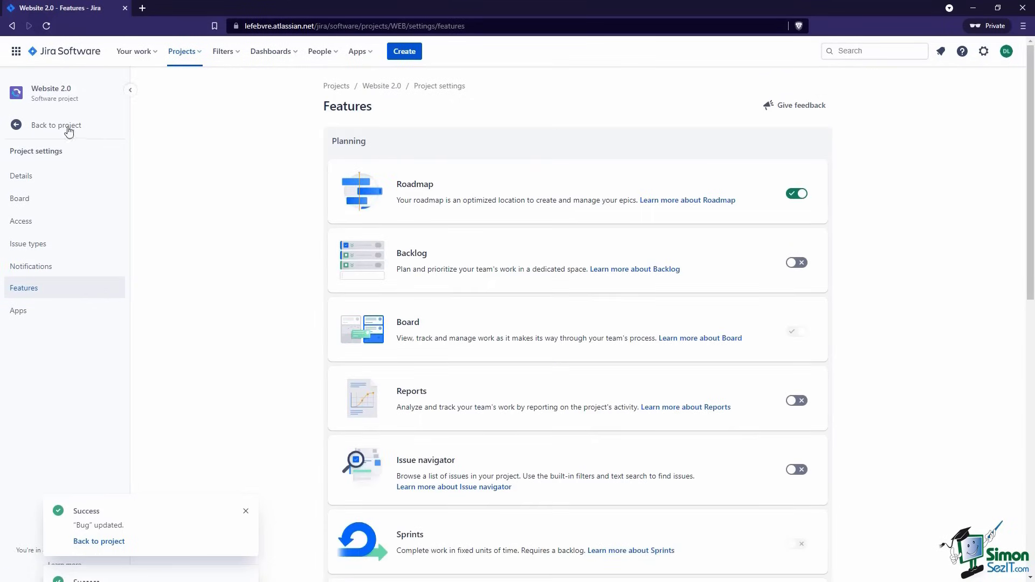
{"action": "left_click", "coordinate": [23, 127]}
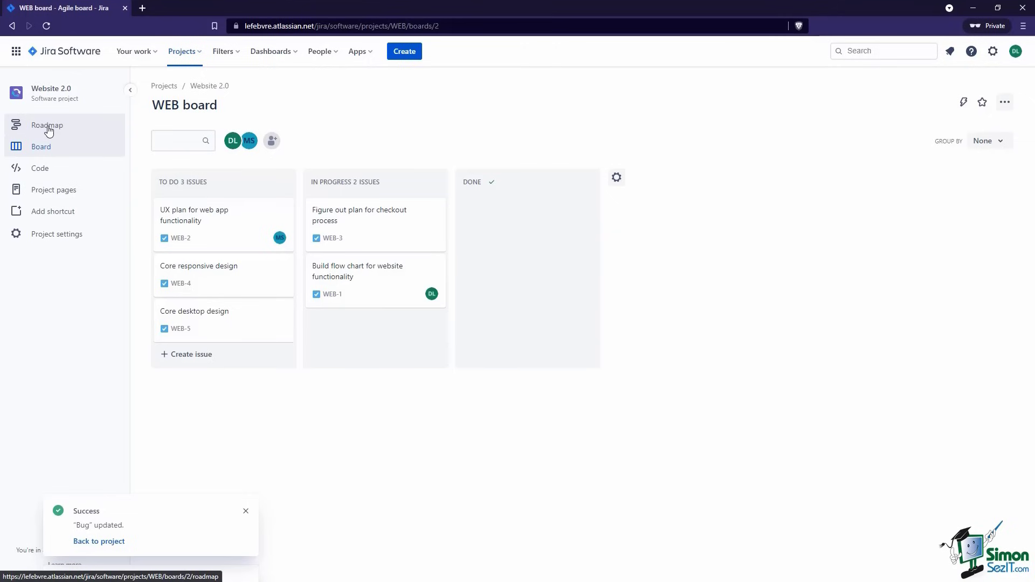
{"action": "left_click", "coordinate": [42, 234]}
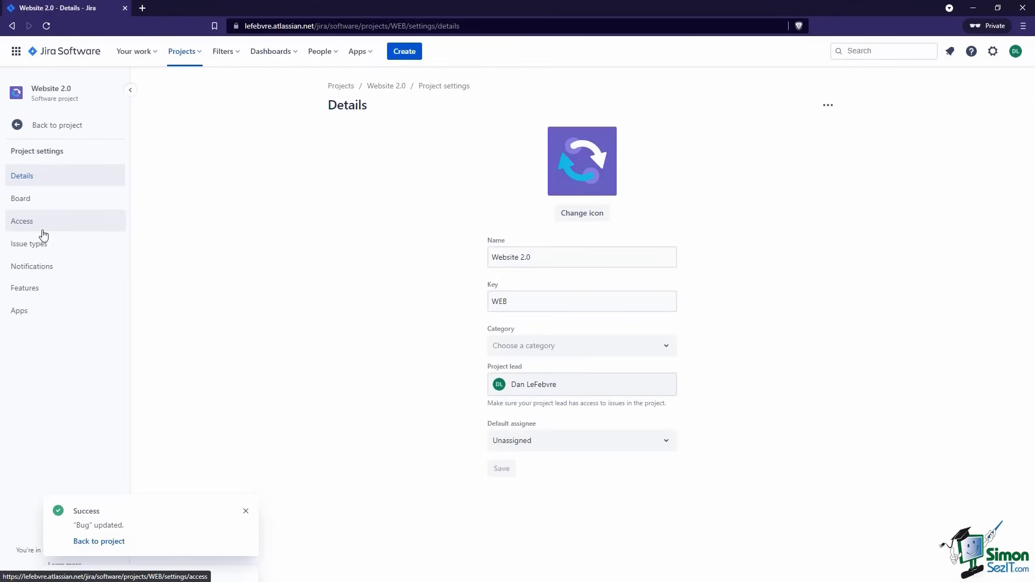
{"action": "left_click", "coordinate": [38, 290]}
{"action": "left_click", "coordinate": [802, 197]}
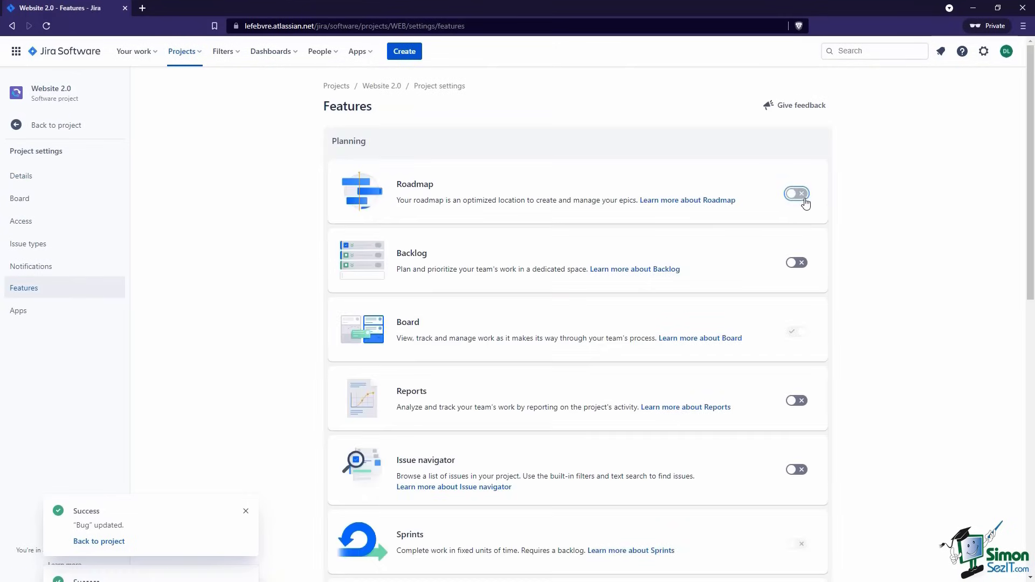
{"action": "left_click", "coordinate": [70, 126]}
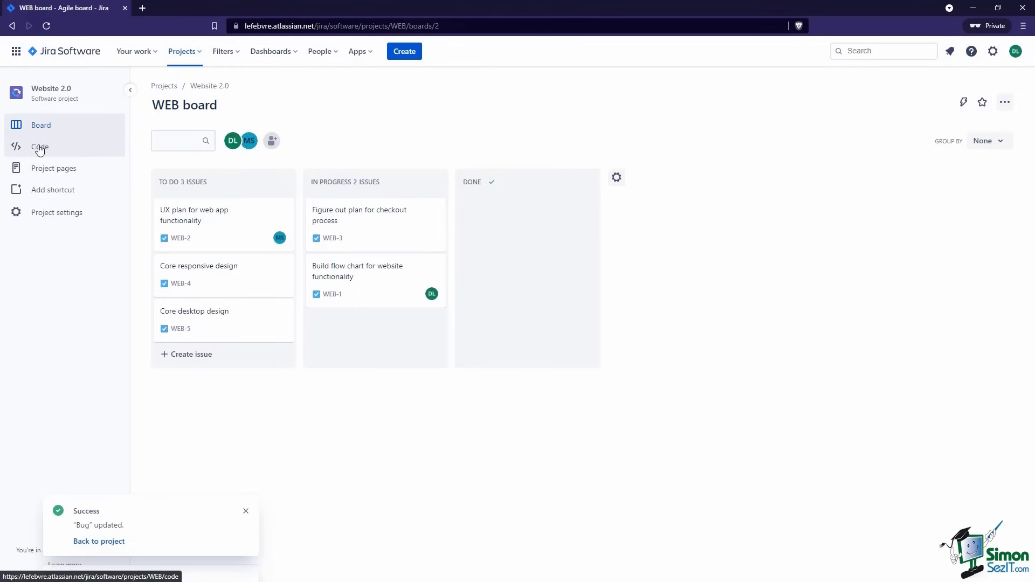
Turn the Code development feature off and back on in the project's feature settings.
{"action": "left_click", "coordinate": [43, 219]}
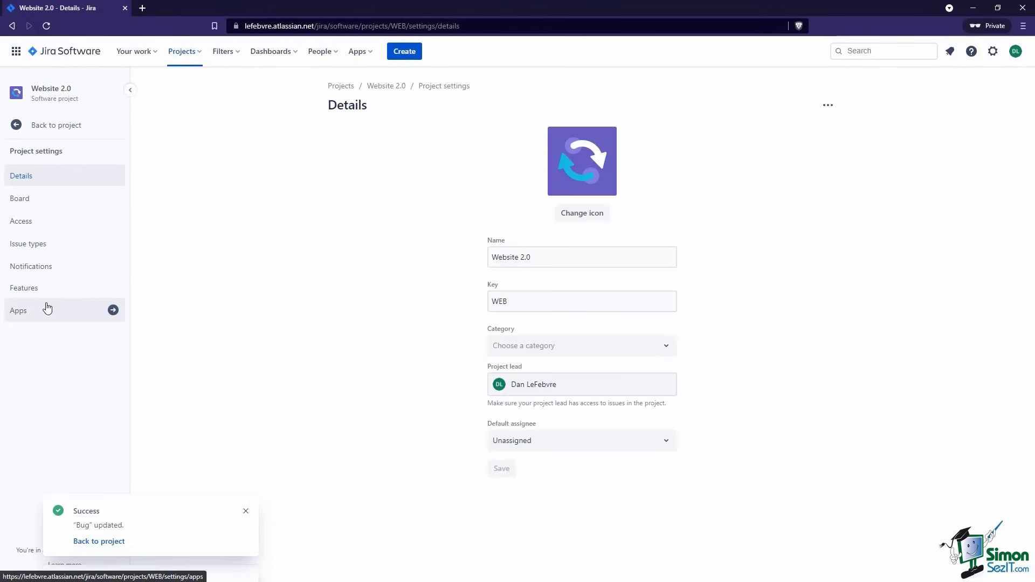
{"action": "left_click", "coordinate": [44, 293]}
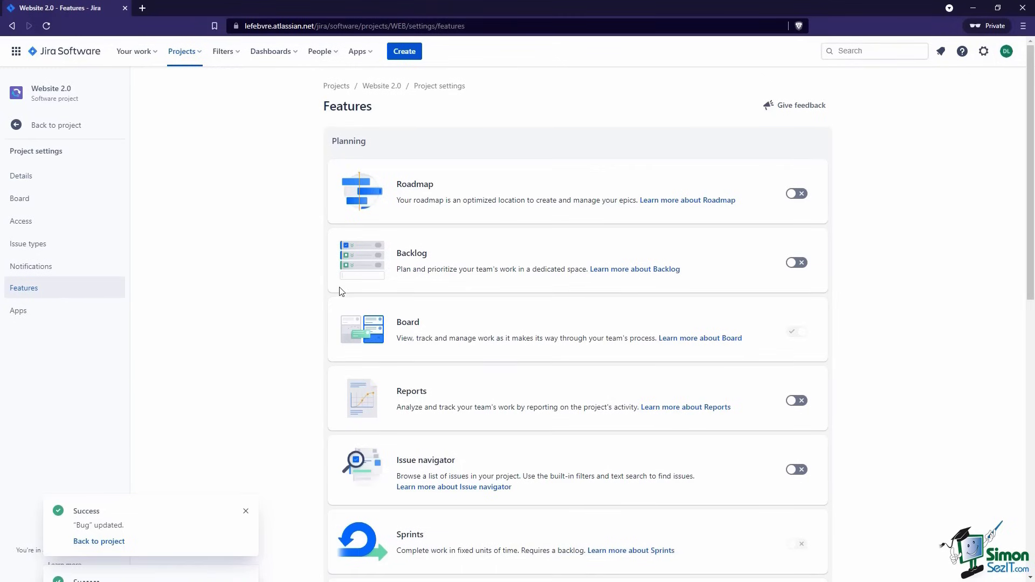
{"action": "scroll", "coordinate": [341, 292], "scroll_direction": "down", "scroll_amount": 4}
{"action": "scroll", "coordinate": [729, 388], "scroll_direction": "down", "scroll_amount": 2}
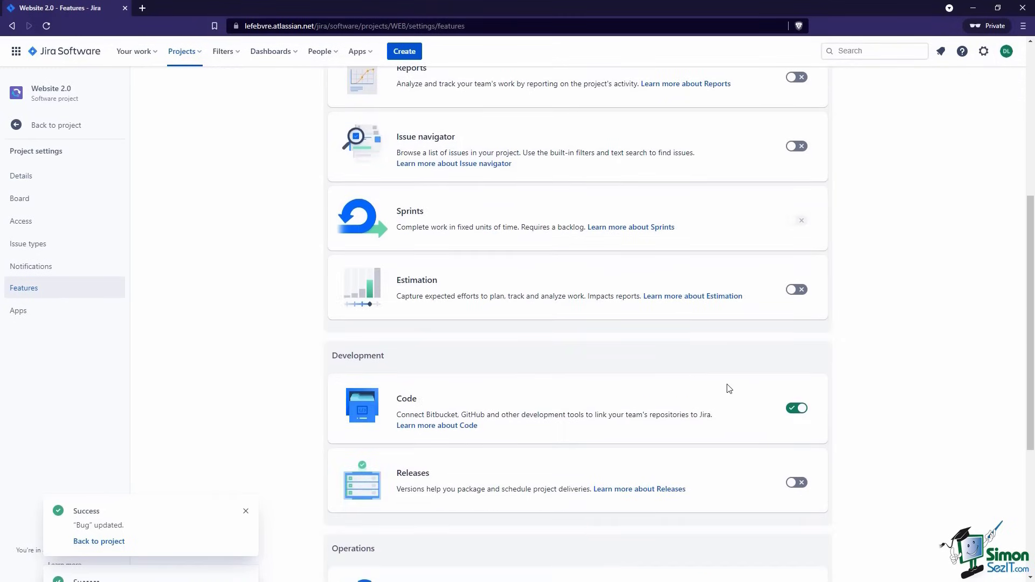
{"action": "left_click", "coordinate": [798, 410]}
{"action": "left_click", "coordinate": [798, 412]}
Review the project's automation library and app fields, then return to the Website 2.0 board.
{"action": "left_click", "coordinate": [90, 320]}
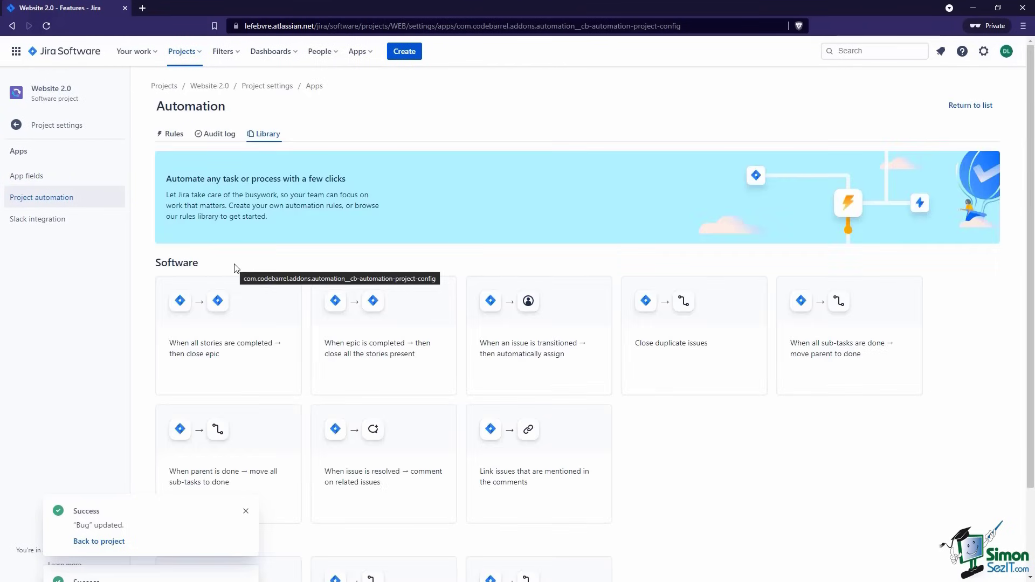
{"action": "left_click", "coordinate": [95, 183]}
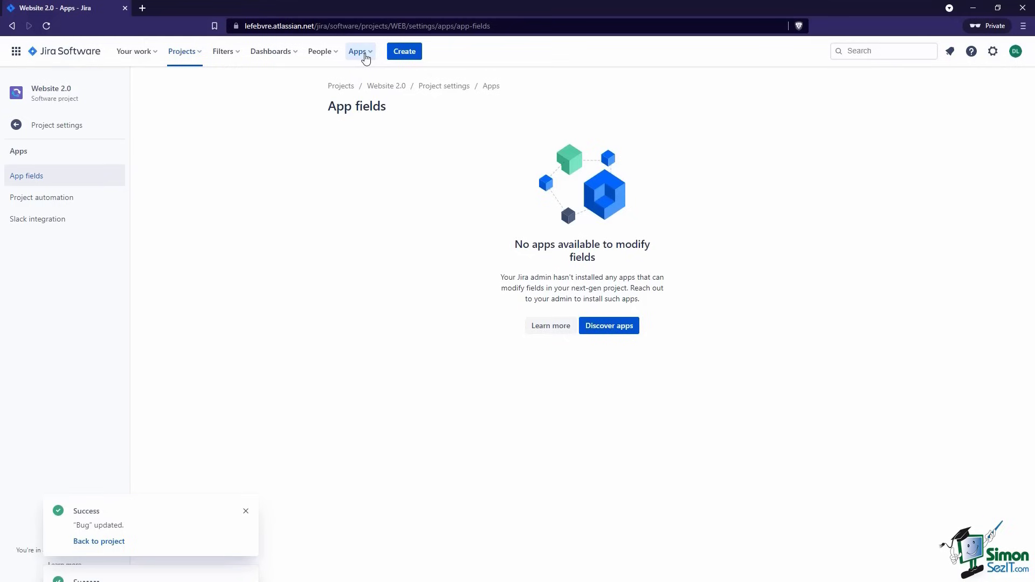
{"action": "left_click", "coordinate": [50, 206]}
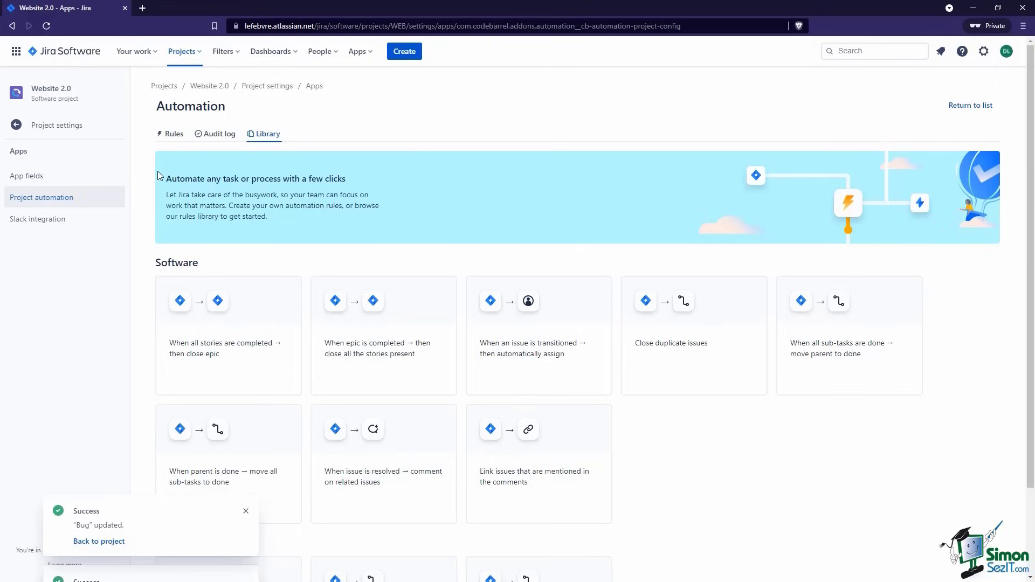
{"action": "left_click", "coordinate": [58, 127]}
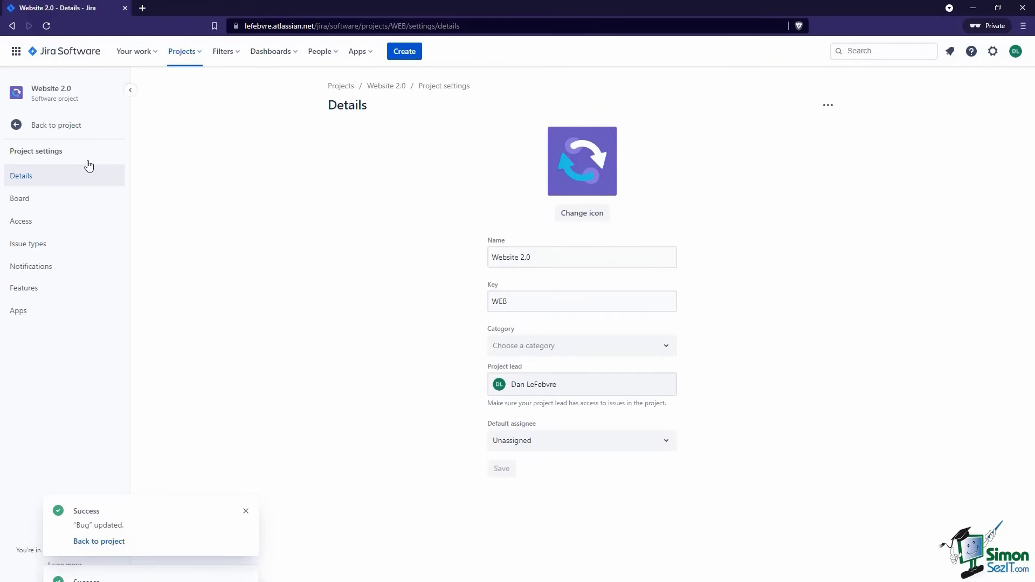
{"action": "left_click", "coordinate": [53, 125]}
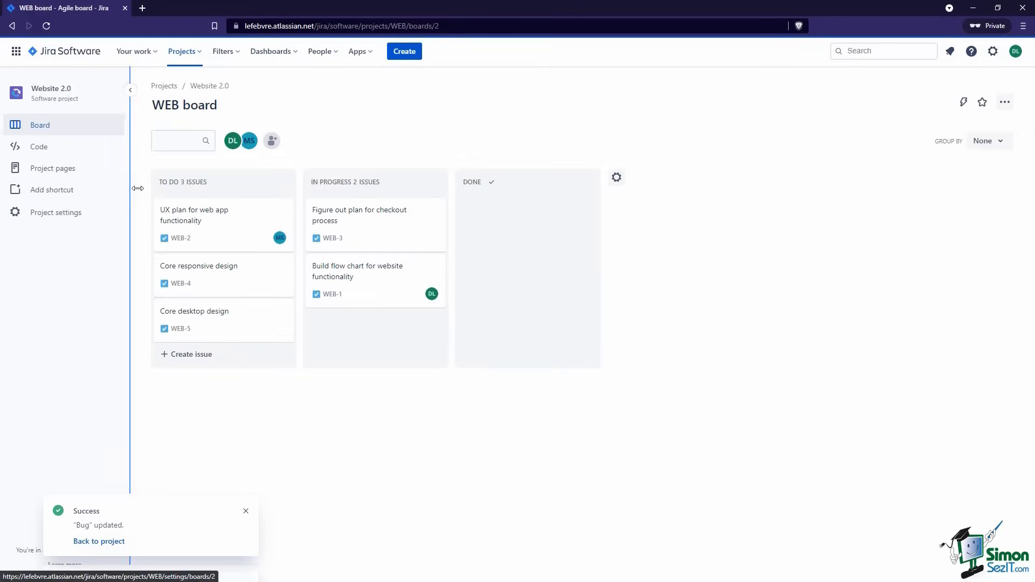
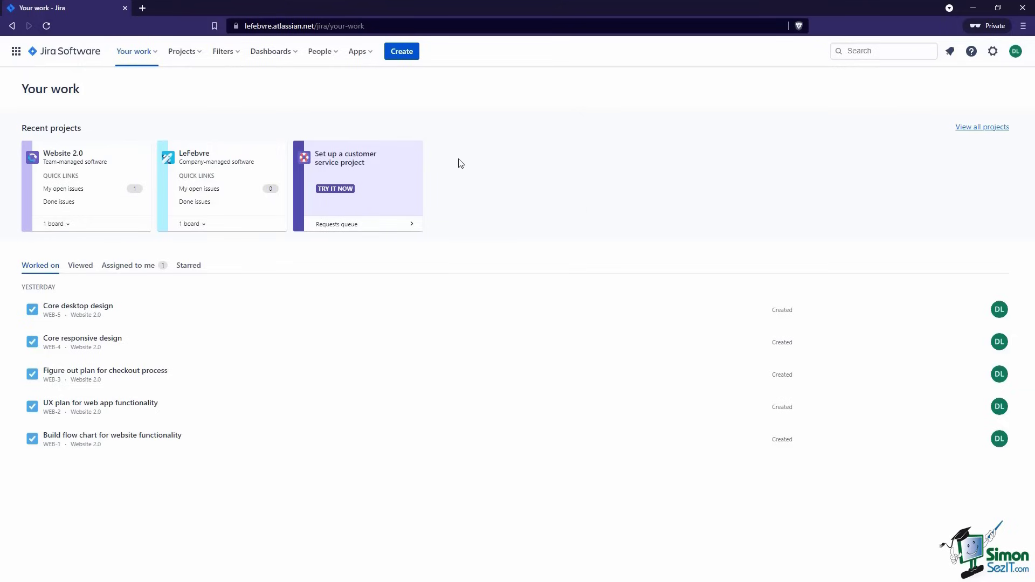
Start creating a new project and browse the service management, work management and marketing templates.
{"action": "left_click", "coordinate": [182, 52]}
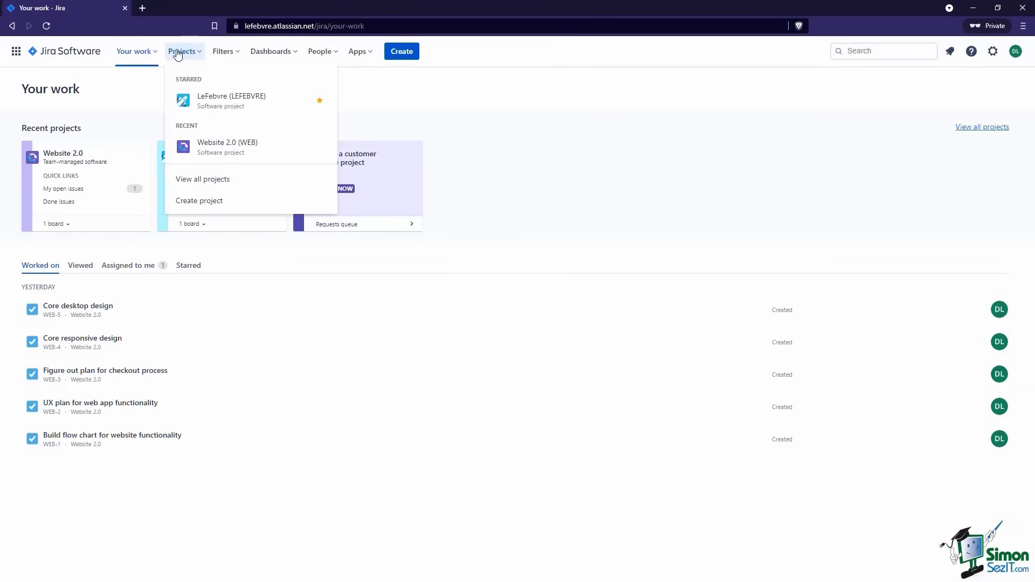
{"action": "left_click", "coordinate": [217, 202]}
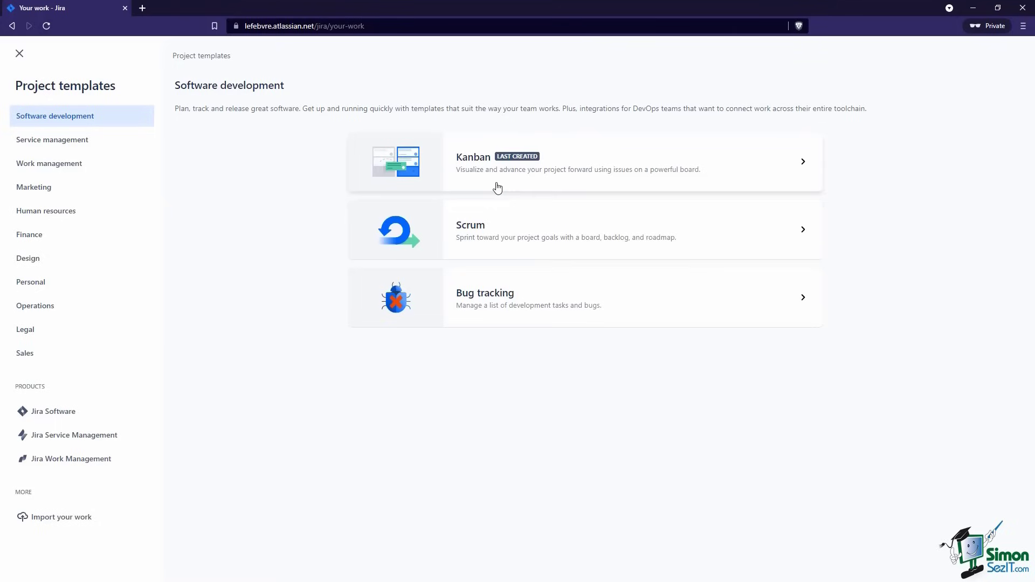
{"action": "left_click", "coordinate": [93, 141]}
{"action": "scroll", "coordinate": [227, 245], "scroll_direction": "down", "scroll_amount": 1}
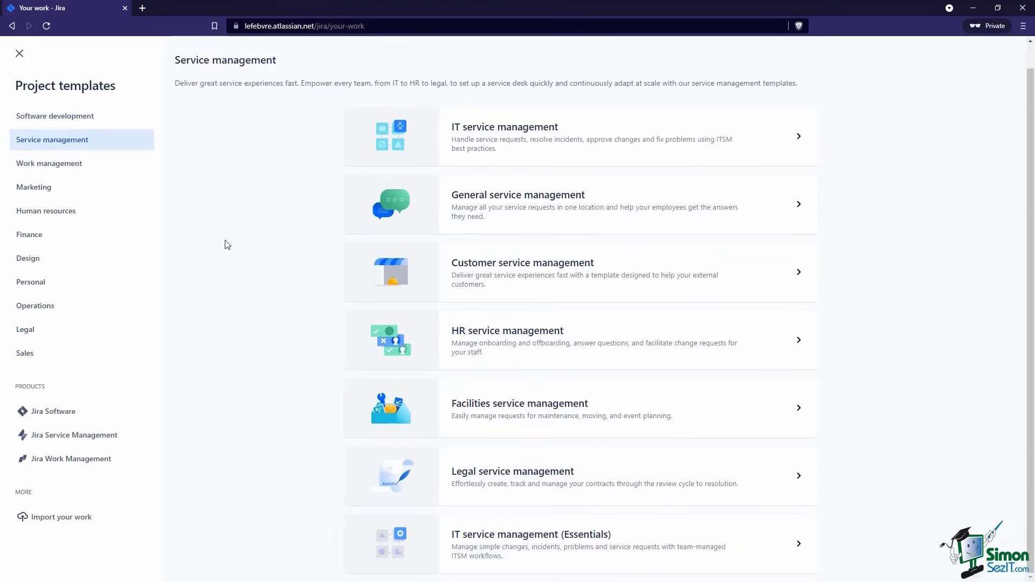
{"action": "left_click", "coordinate": [96, 164]}
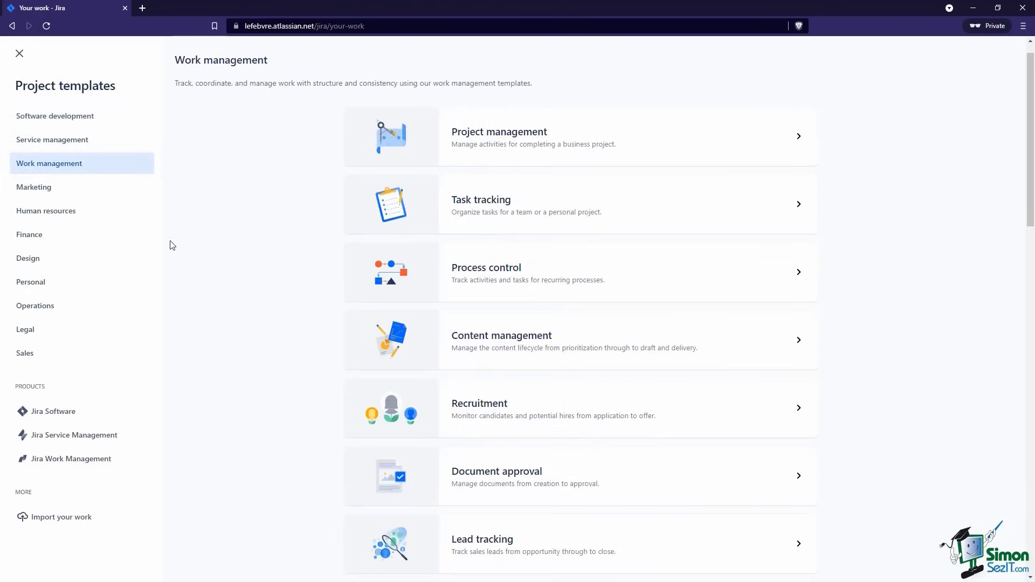
{"action": "left_click", "coordinate": [96, 190]}
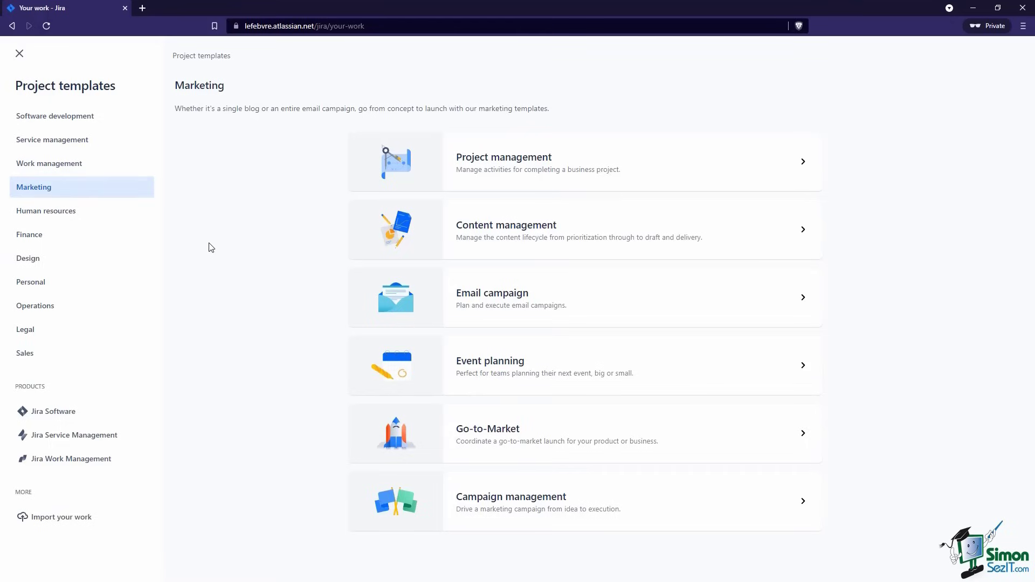
View the details of the Customer service management template among the service management templates.
{"action": "left_click", "coordinate": [94, 144]}
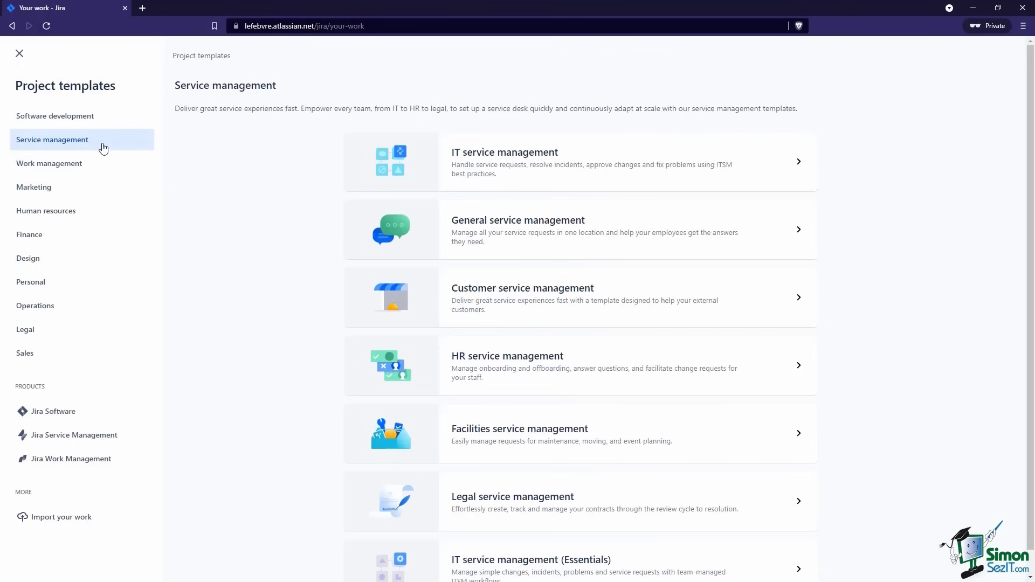
{"action": "left_click", "coordinate": [538, 295]}
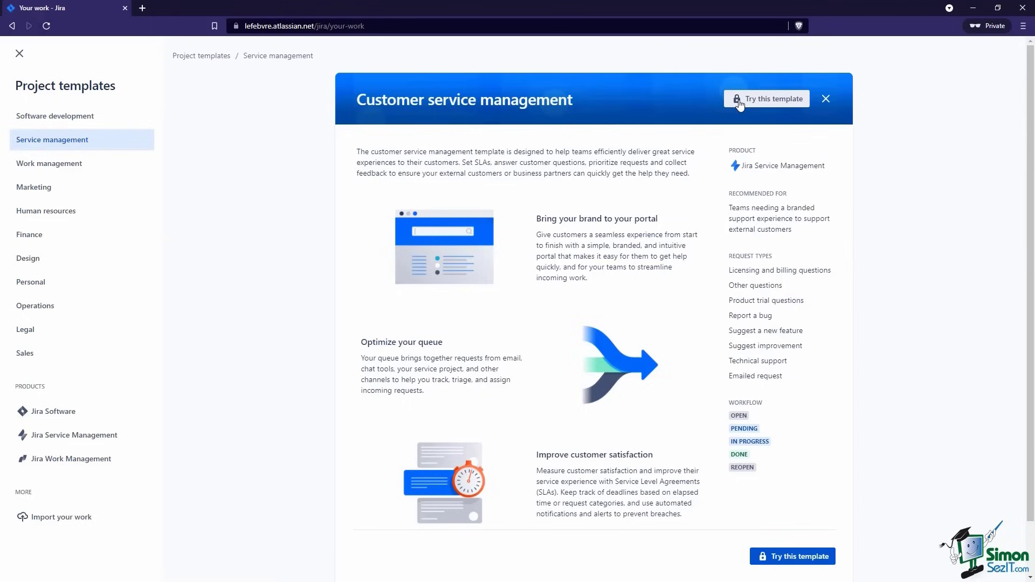
Use the Scrum software development template for the new project and read the notice about switching project types.
{"action": "left_click", "coordinate": [106, 119]}
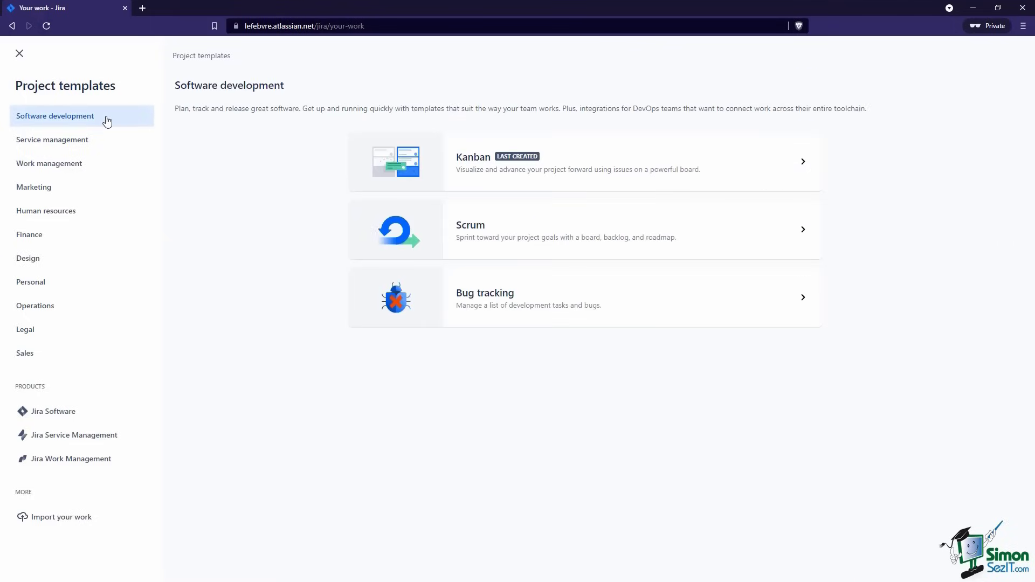
{"action": "left_click", "coordinate": [545, 242]}
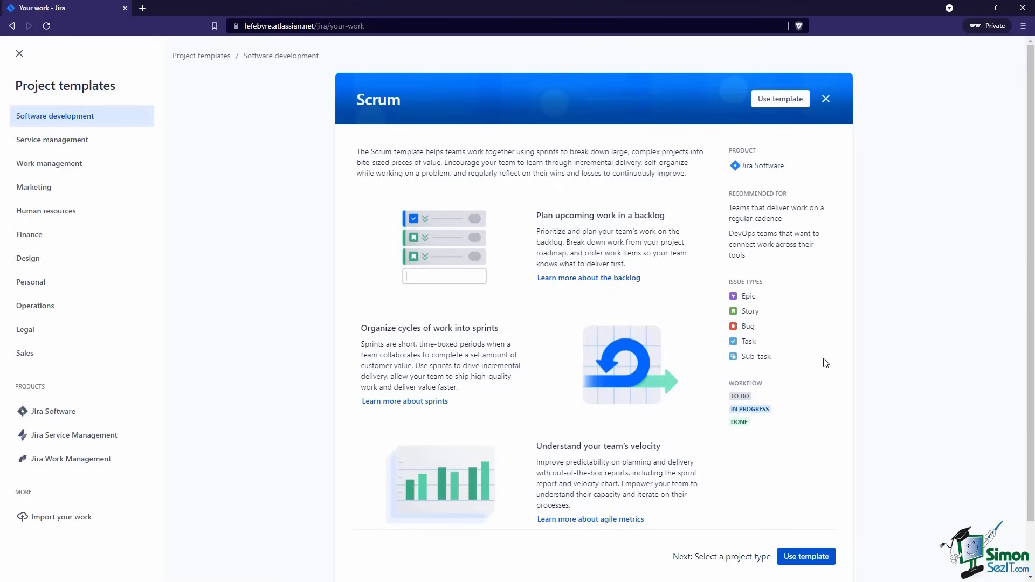
{"action": "left_click", "coordinate": [779, 103]}
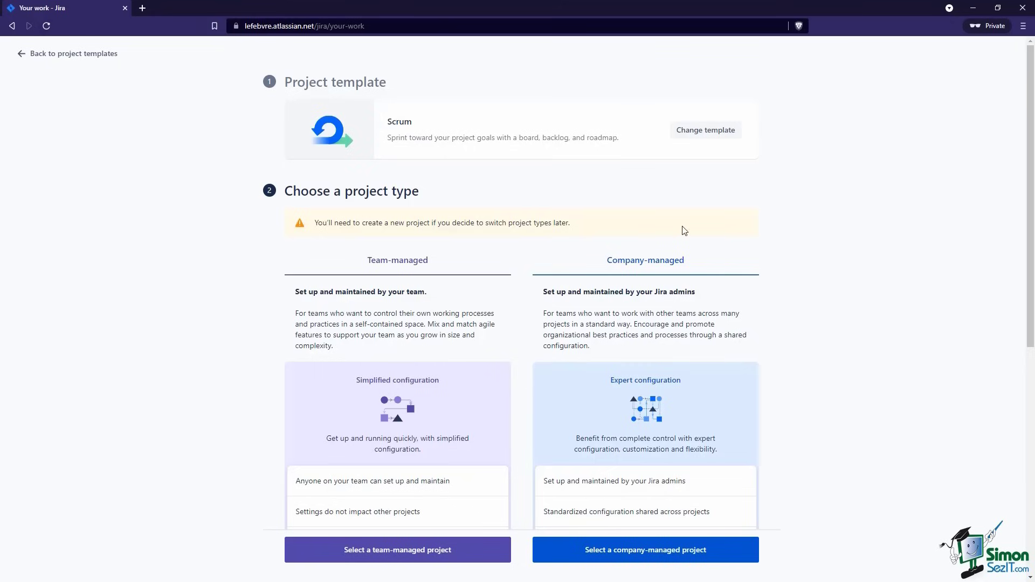
{"action": "left_click_drag", "start_coordinate": [576, 233], "coordinate": [317, 234]}
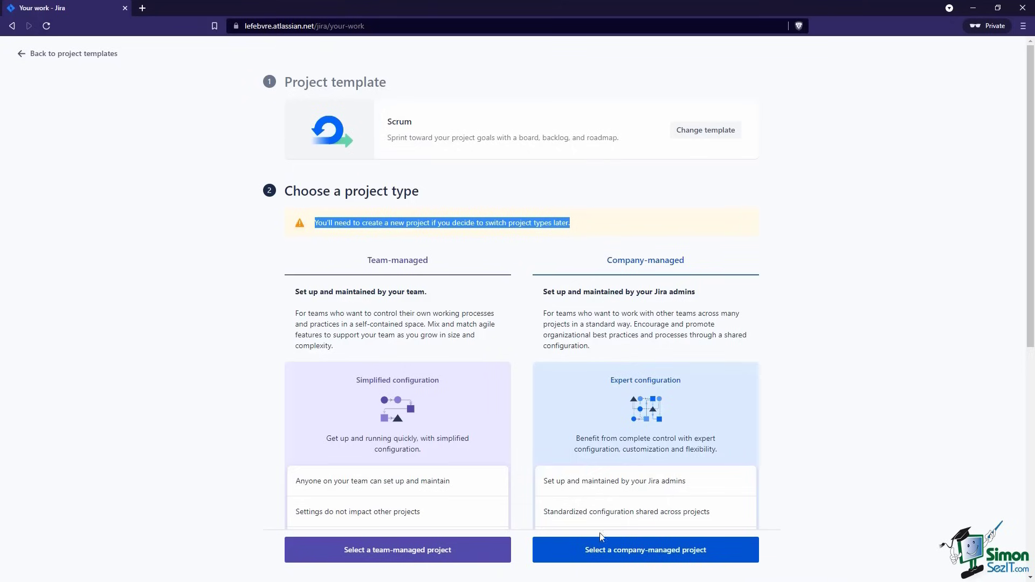
Create a company-managed Scrum project named Marketing Team with the key MARKETING.
{"action": "left_click", "coordinate": [611, 553]}
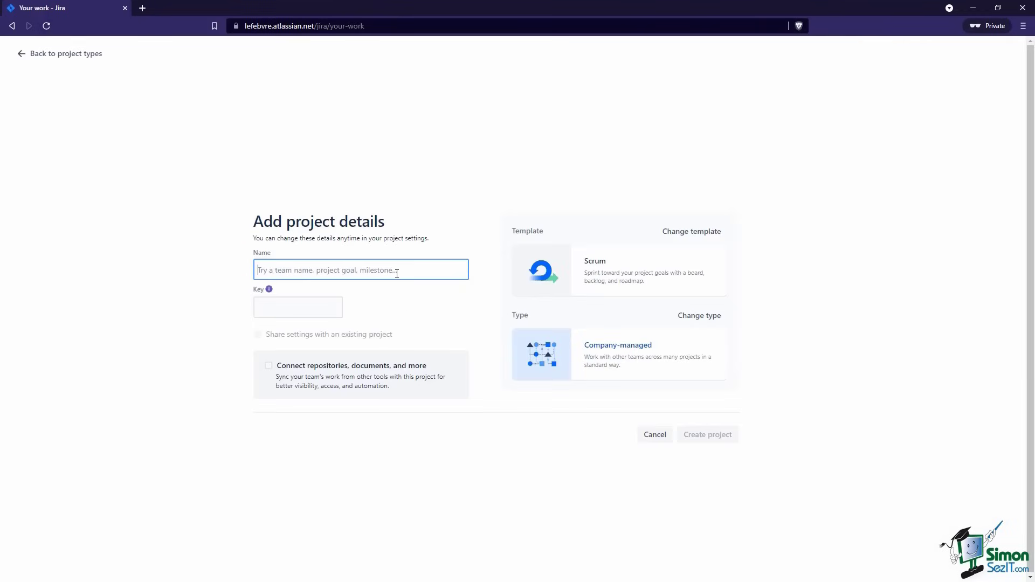
{"action": "type", "text": "Marketing Team"}
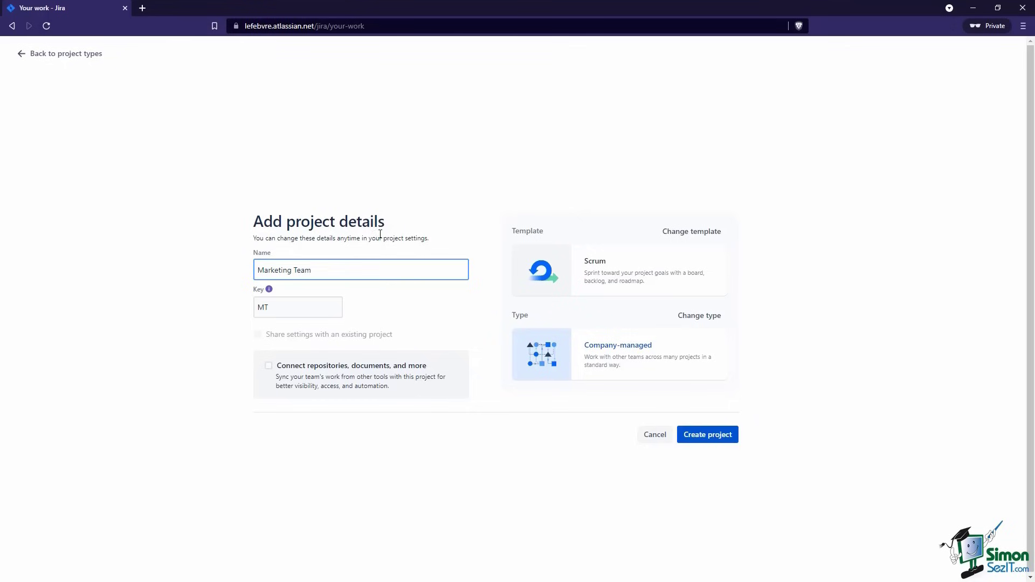
{"action": "left_click", "coordinate": [303, 306]}
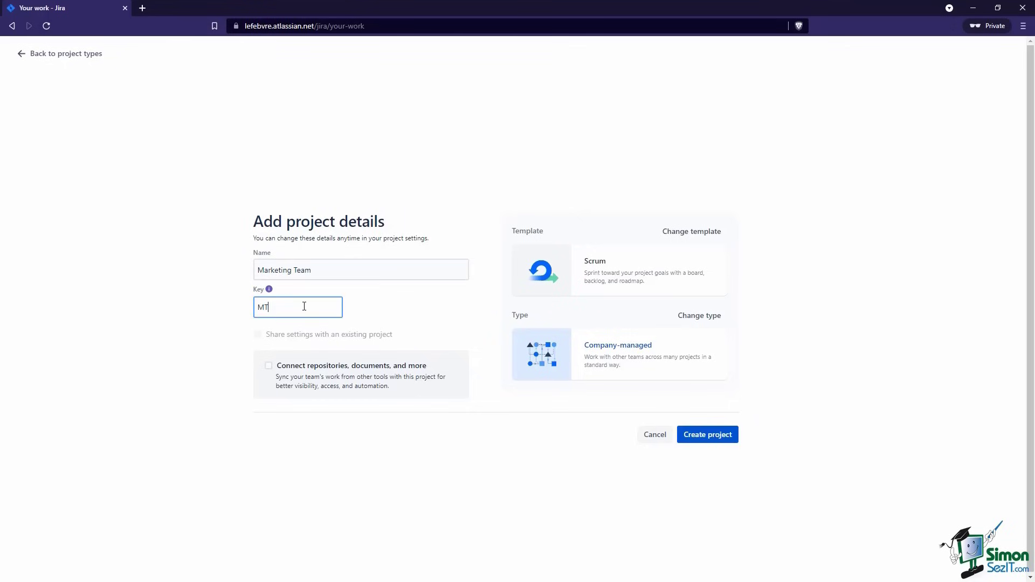
{"action": "type", "text": "ARKETING"}
{"action": "left_click", "coordinate": [354, 273]}
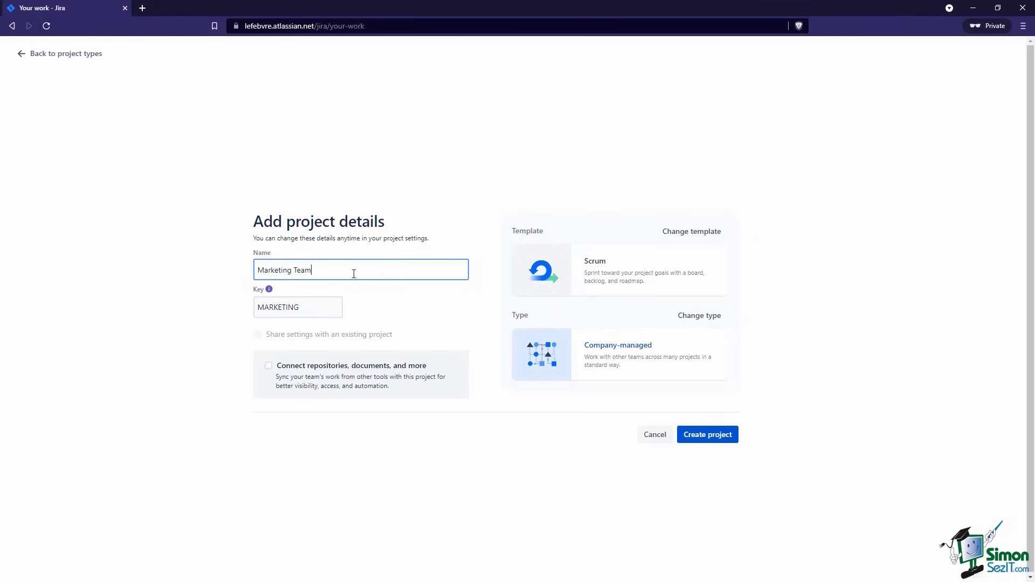
{"action": "left_click", "coordinate": [732, 440]}
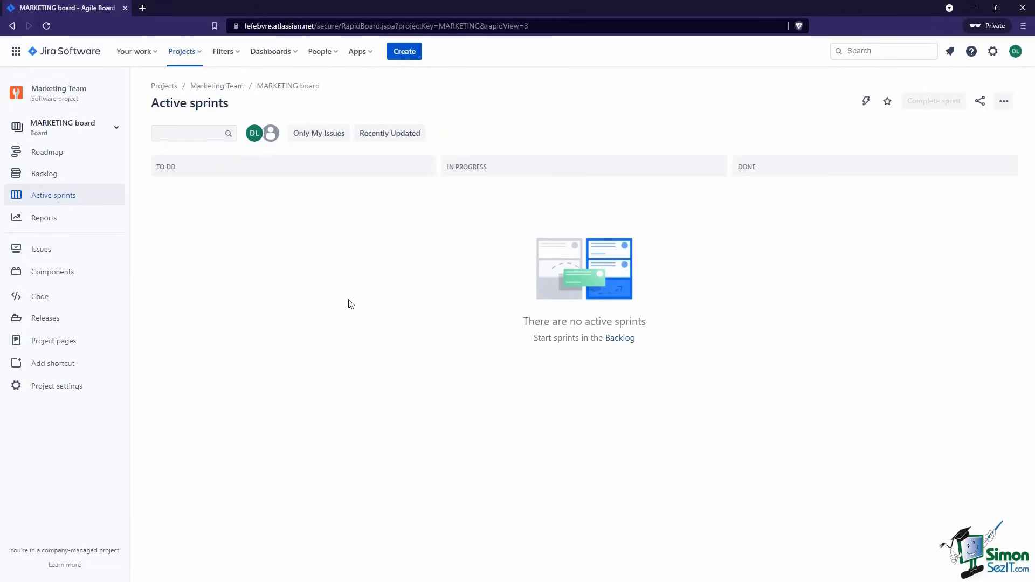
Review the MARKETING board's list of available boards and its Roadmap, Backlog and Active sprints pages.
{"action": "left_click", "coordinate": [88, 138]}
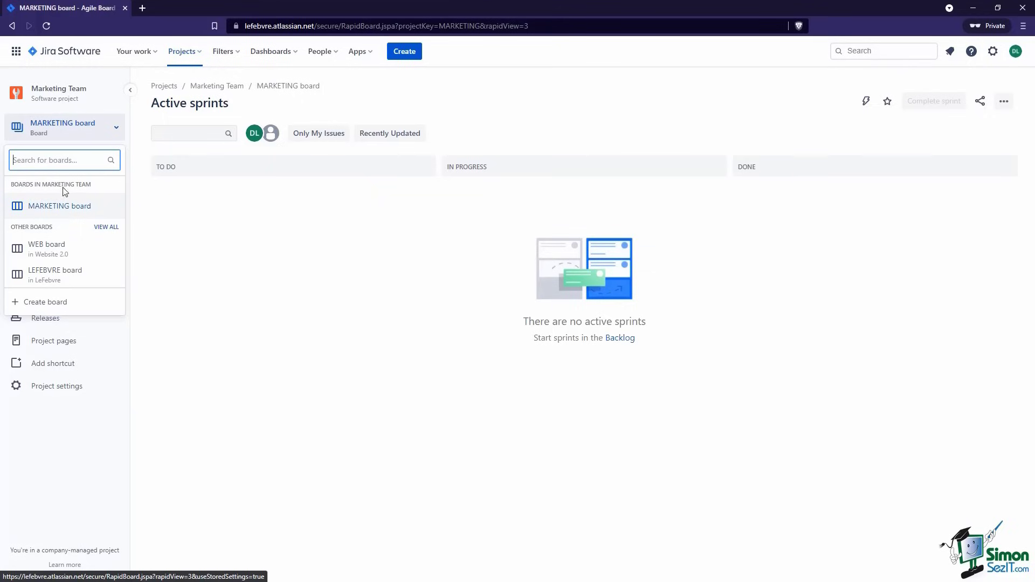
{"action": "left_click", "coordinate": [103, 133]}
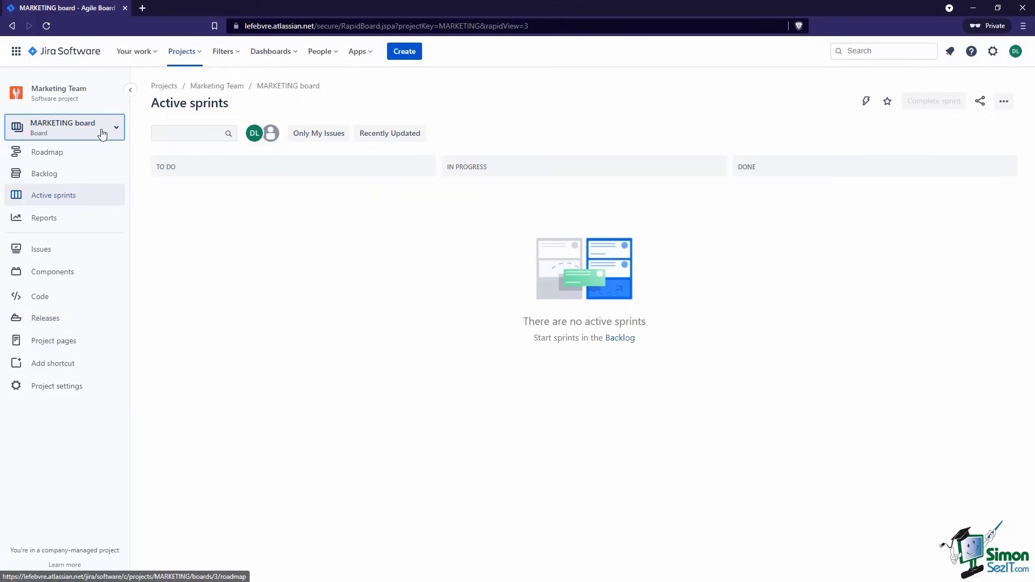
{"action": "left_click", "coordinate": [79, 157]}
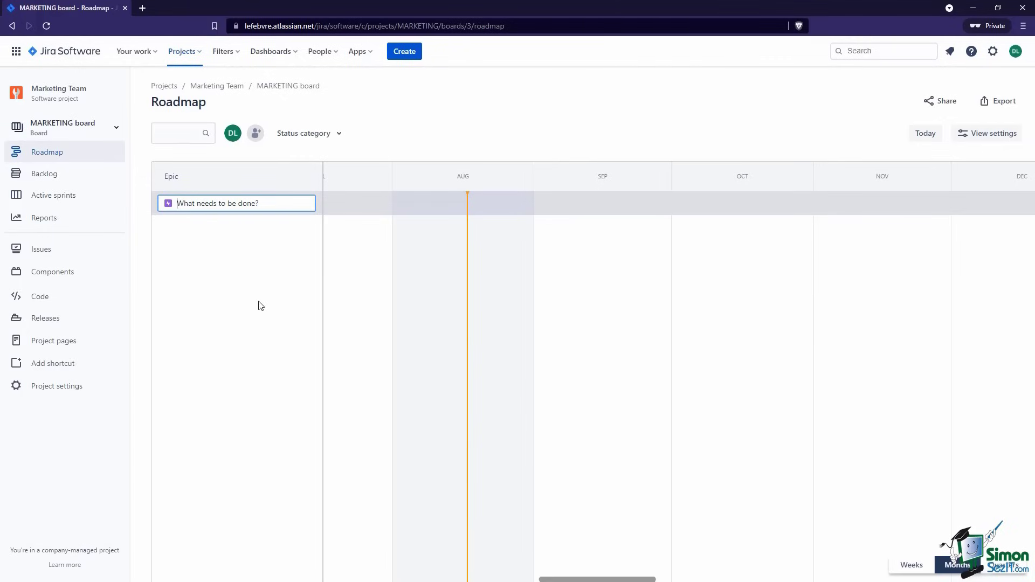
{"action": "left_click", "coordinate": [87, 177]}
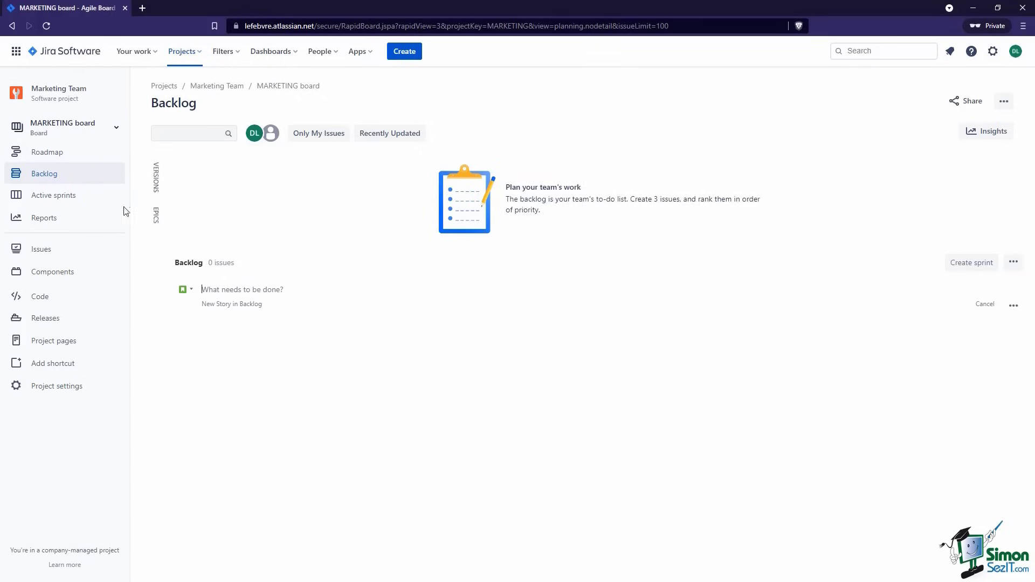
{"action": "left_click", "coordinate": [72, 202]}
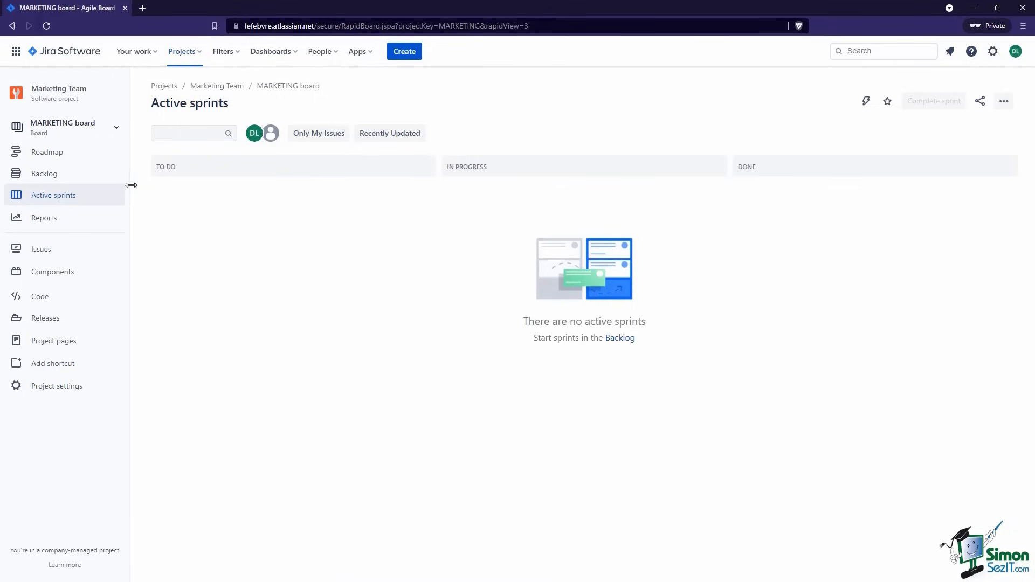
{"action": "left_click", "coordinate": [81, 183]}
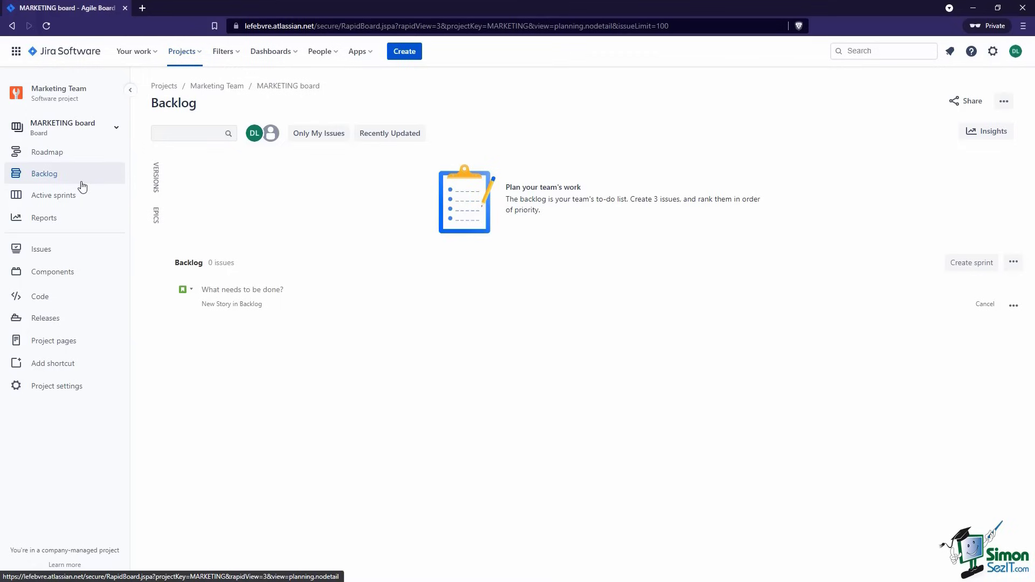
{"action": "left_click", "coordinate": [77, 195]}
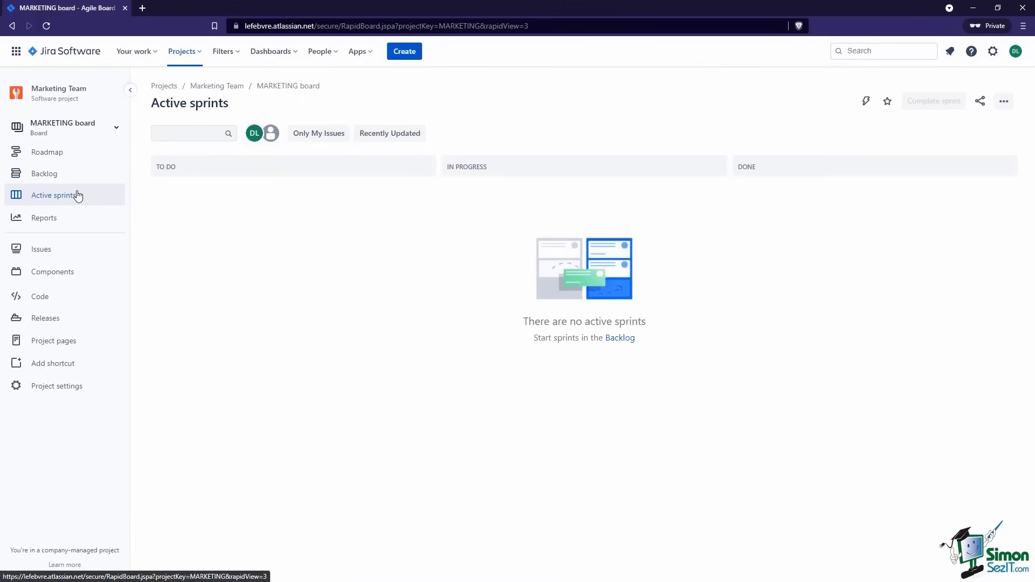
Look through all the report types offered for the Marketing Team project, from Agile to Other, and return to the project navigation.
{"action": "left_click", "coordinate": [80, 219]}
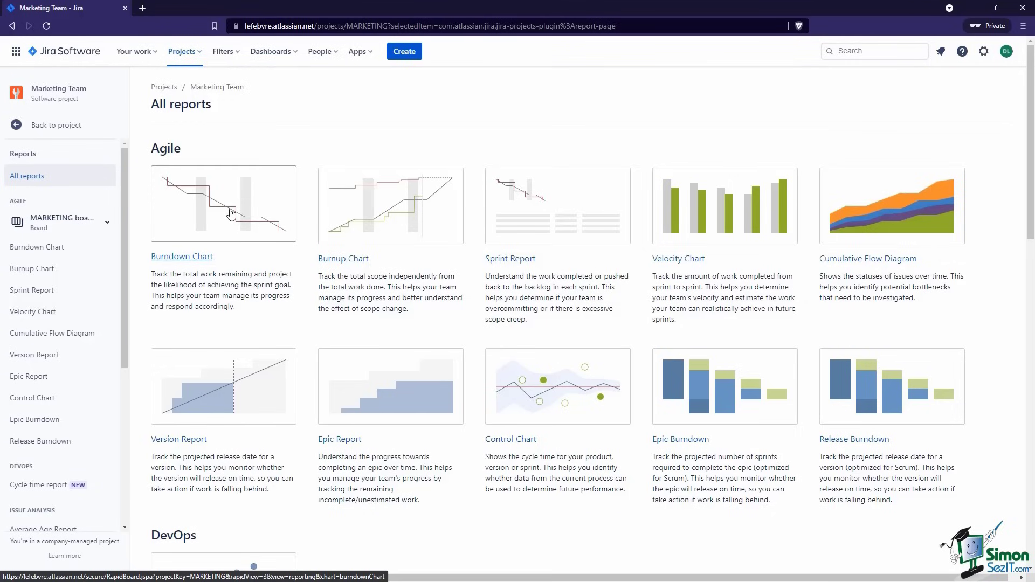
{"action": "scroll", "coordinate": [227, 216], "scroll_direction": "down", "scroll_amount": 10}
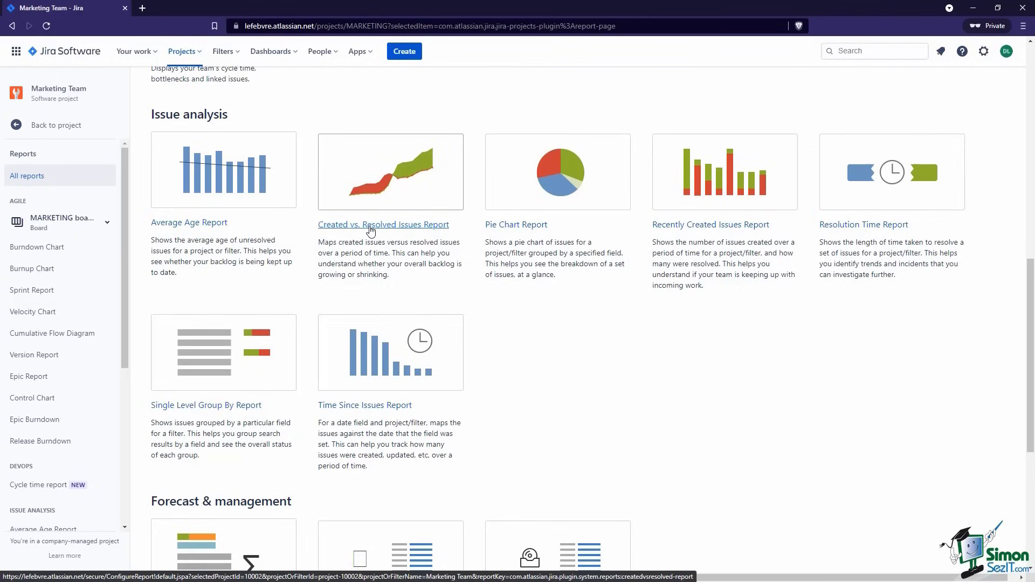
{"action": "scroll", "coordinate": [370, 231], "scroll_direction": "down", "scroll_amount": 4}
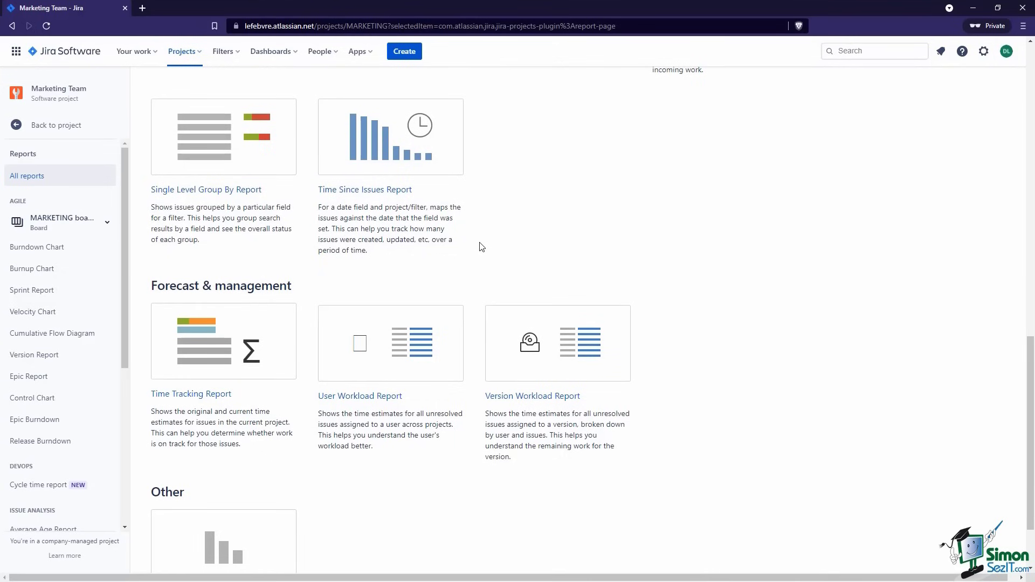
{"action": "scroll", "coordinate": [481, 247], "scroll_direction": "down", "scroll_amount": 2}
{"action": "scroll", "coordinate": [482, 246], "scroll_direction": "up", "scroll_amount": 8}
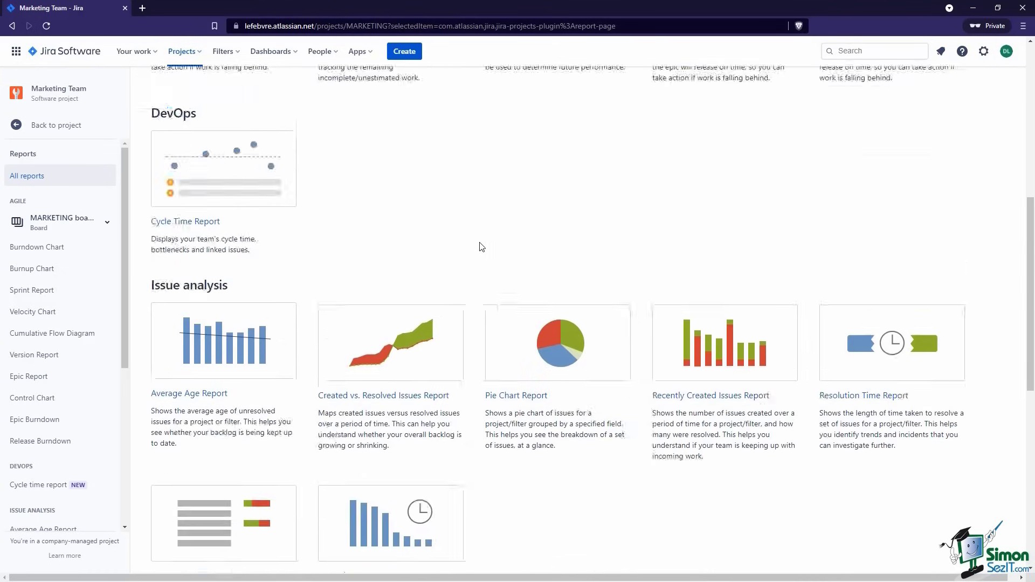
{"action": "scroll", "coordinate": [481, 247], "scroll_direction": "up", "scroll_amount": 9}
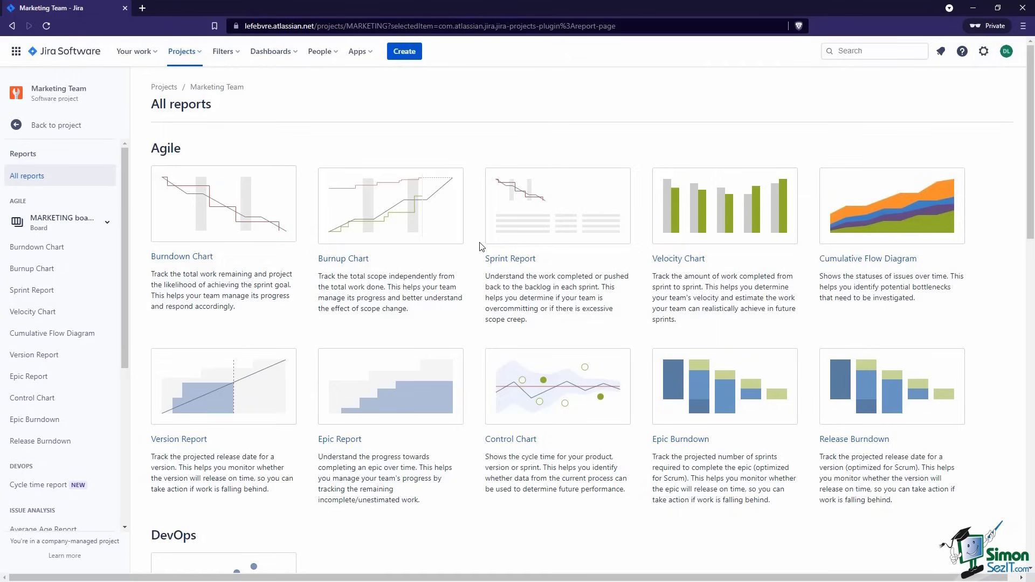
{"action": "left_click", "coordinate": [60, 127]}
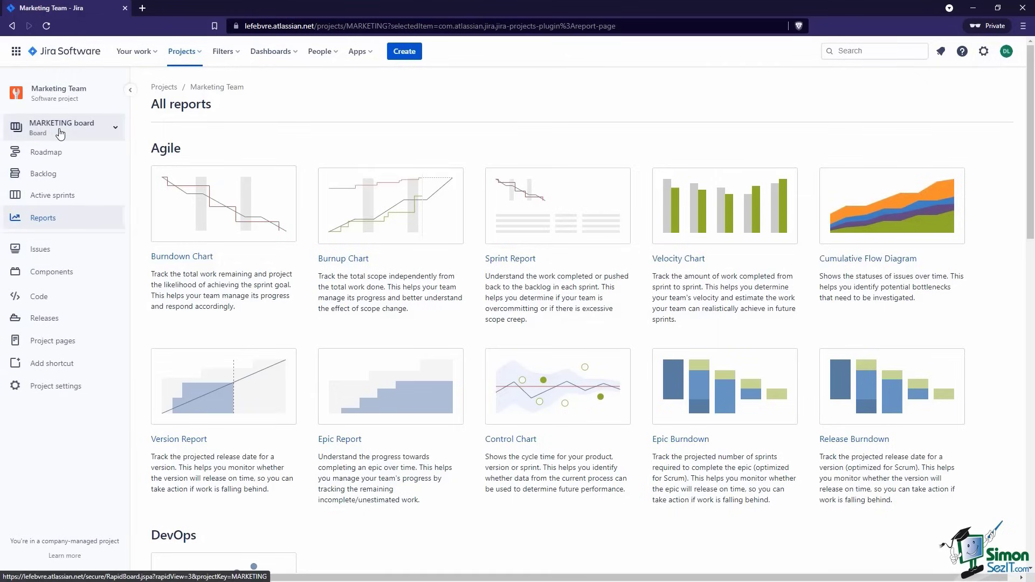
Examine the project's Issues page with its Status and Assignee filter options, and return to the project navigation.
{"action": "left_click", "coordinate": [62, 248]}
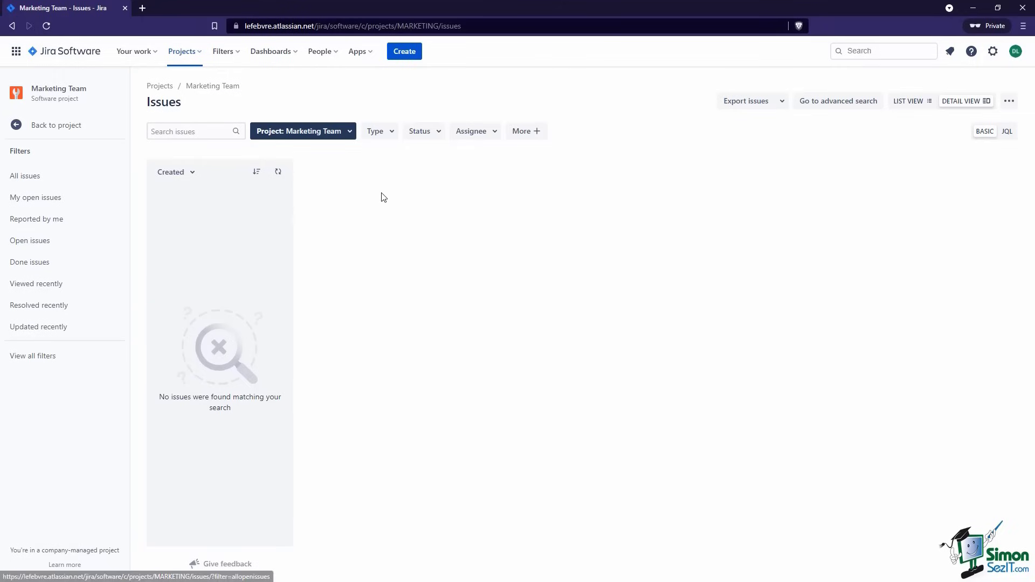
{"action": "left_click", "coordinate": [442, 134]}
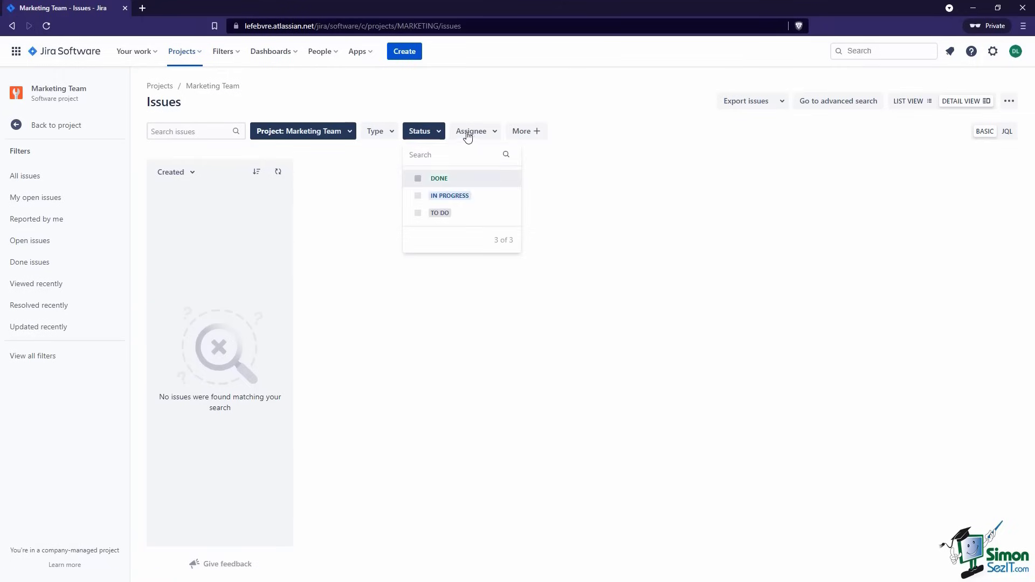
{"action": "left_click", "coordinate": [486, 133]}
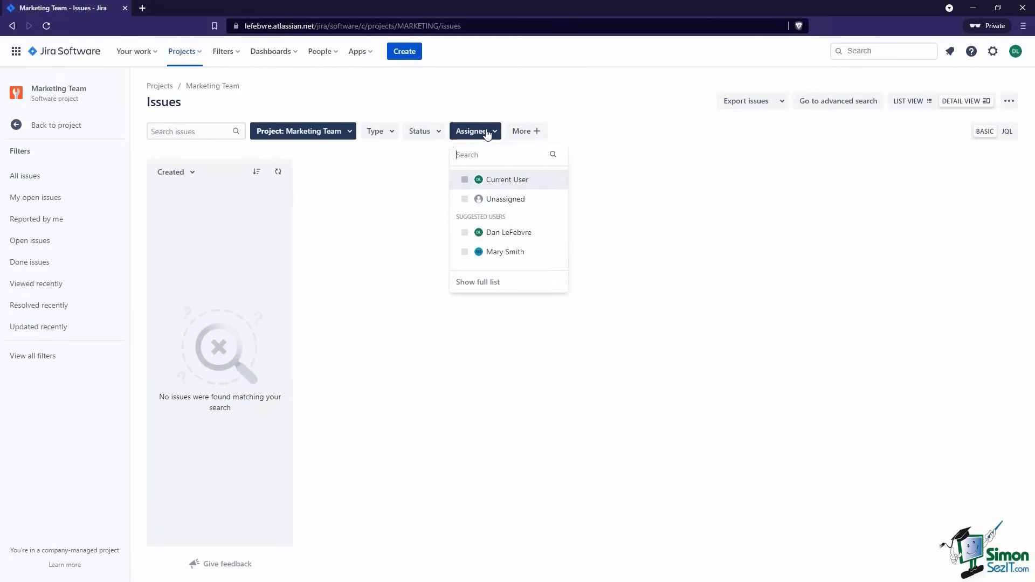
{"action": "left_click", "coordinate": [487, 132]}
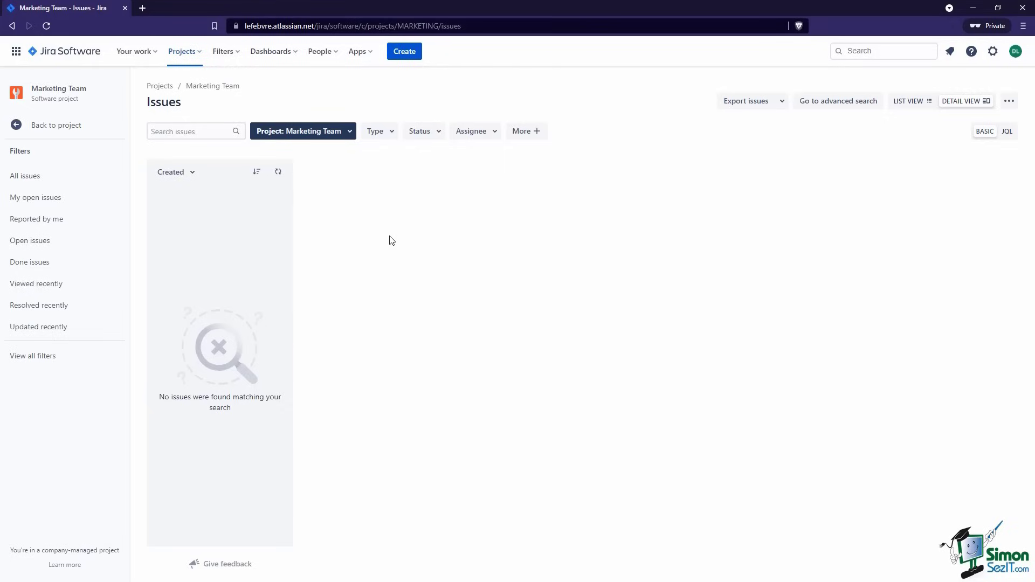
{"action": "left_click", "coordinate": [63, 127]}
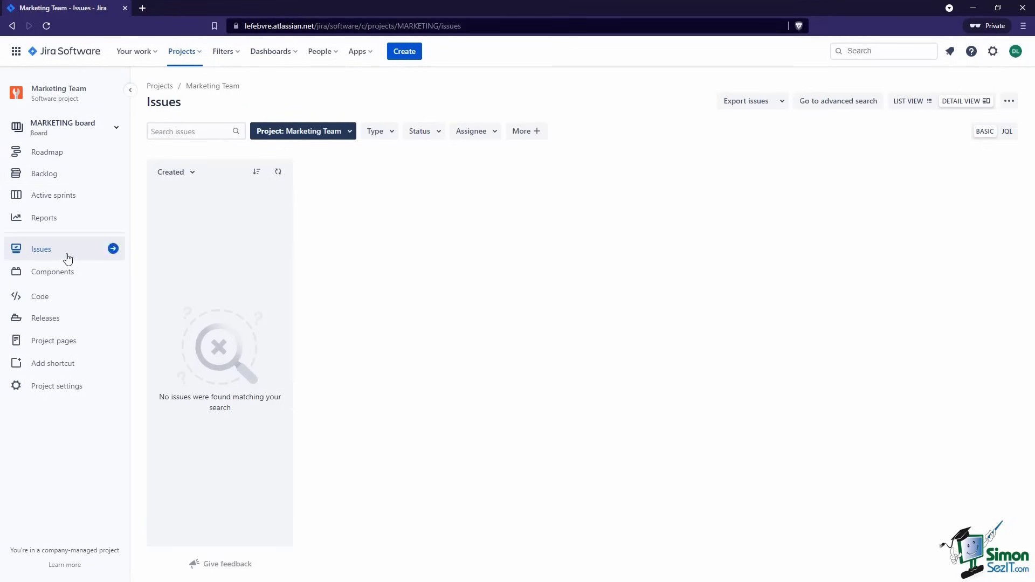
View the project's Components, Code, Releases and Project pages sections in turn.
{"action": "left_click", "coordinate": [67, 272]}
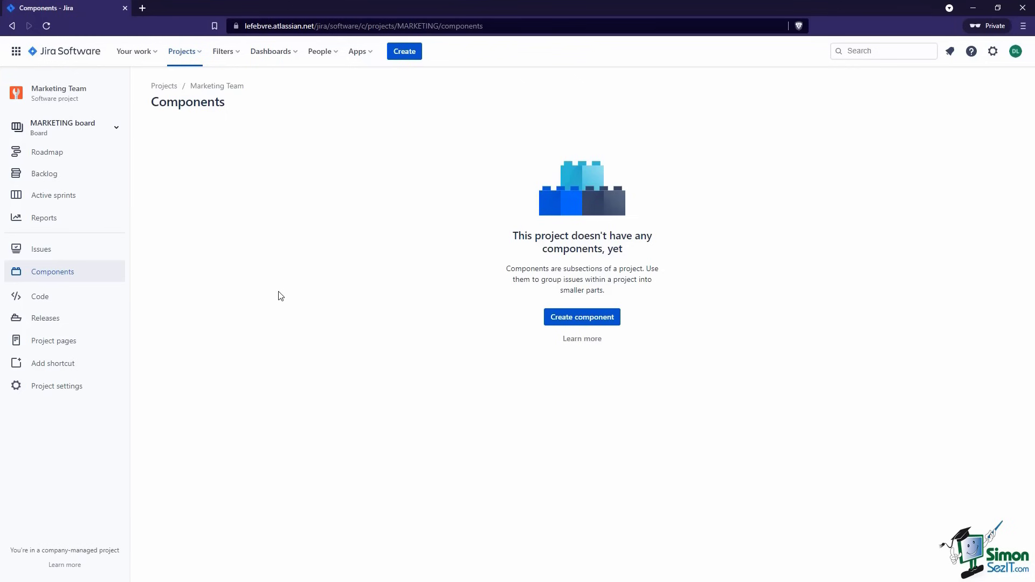
{"action": "left_click", "coordinate": [89, 305]}
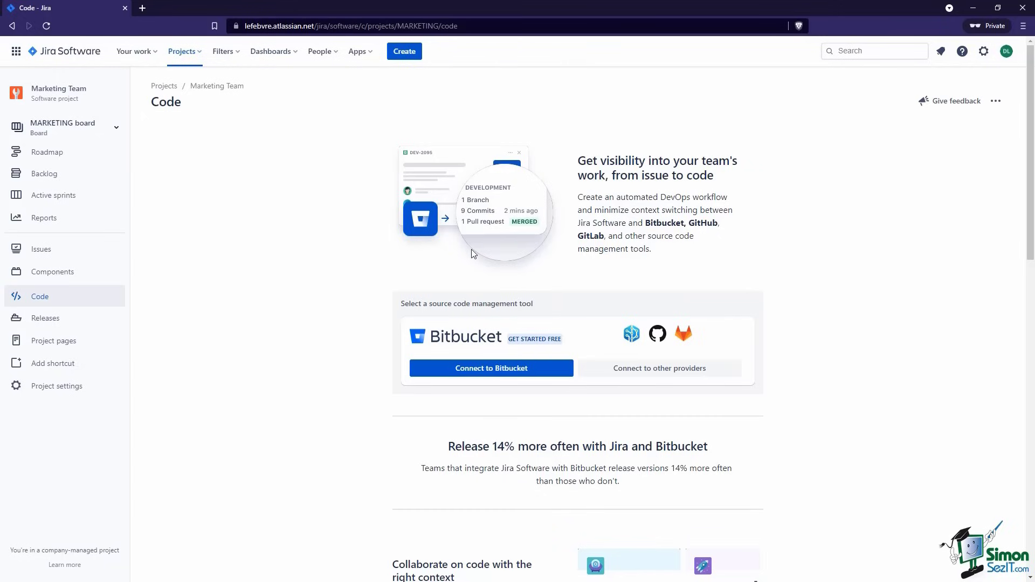
{"action": "left_click", "coordinate": [78, 318]}
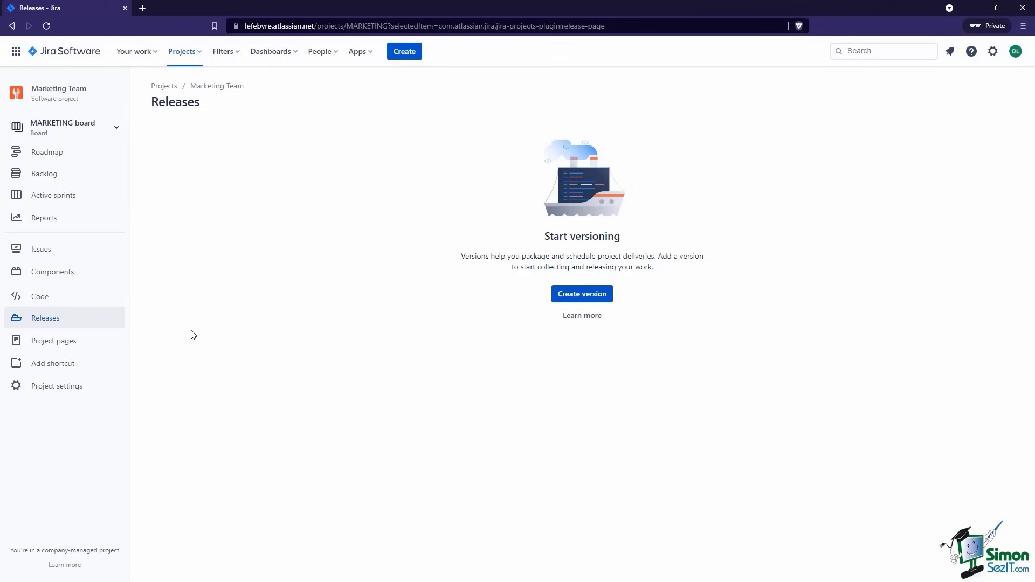
{"action": "left_click", "coordinate": [94, 346]}
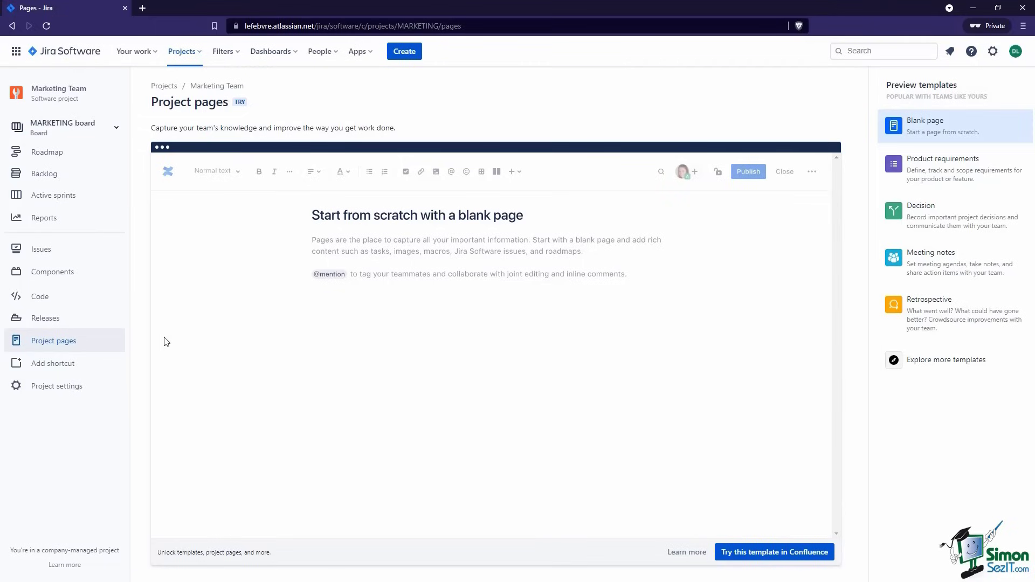
Inspect the form for adding a web shortcut without saving one, and view the project settings details before returning to the board.
{"action": "left_click", "coordinate": [59, 372]}
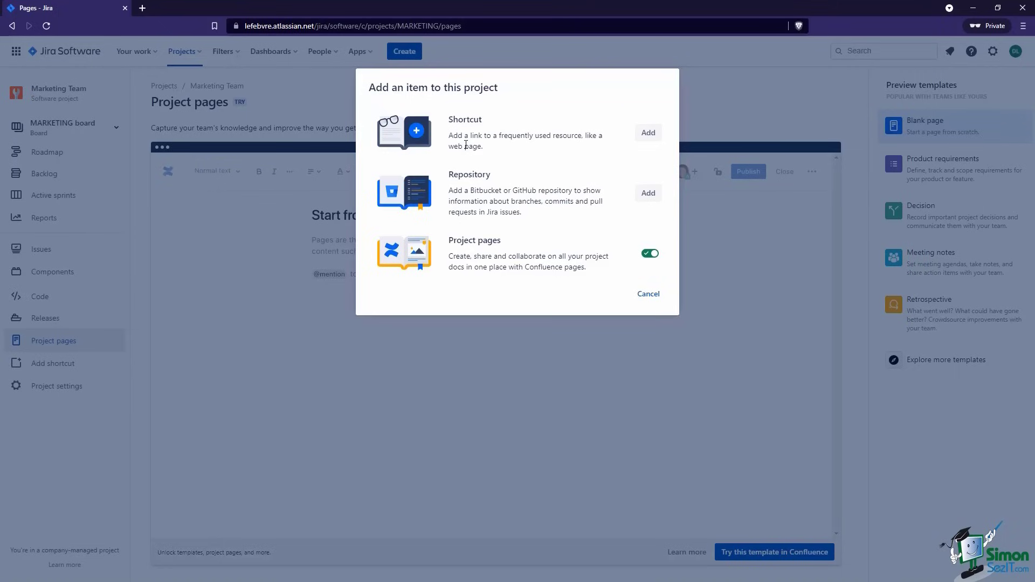
{"action": "left_click", "coordinate": [647, 134]}
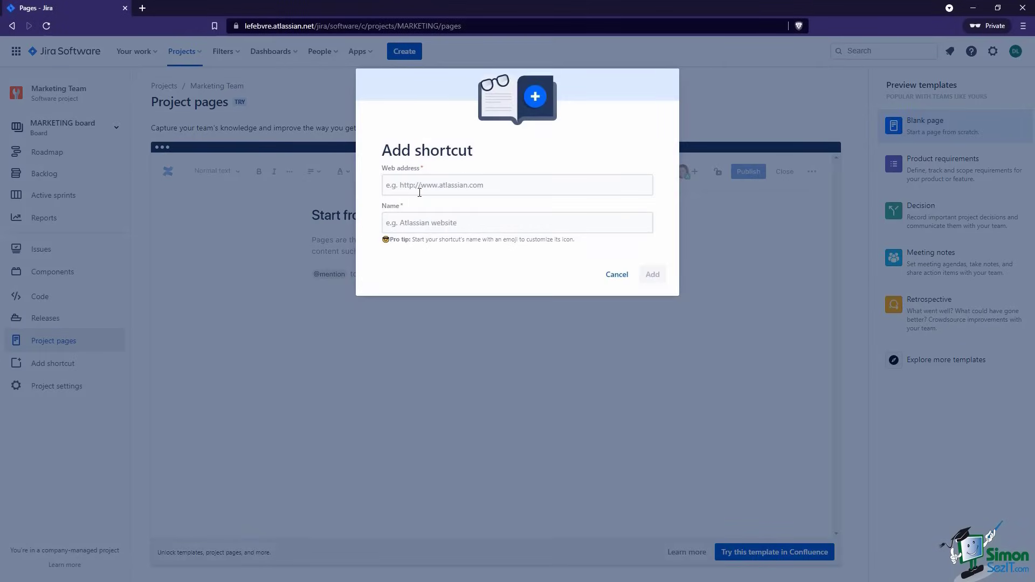
{"action": "left_click", "coordinate": [614, 276]}
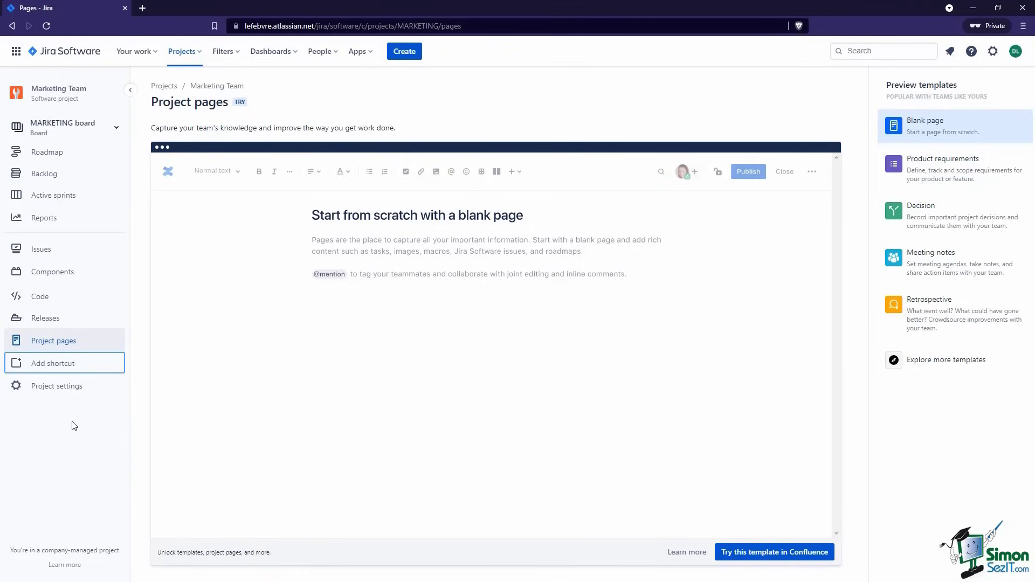
{"action": "left_click", "coordinate": [81, 386]}
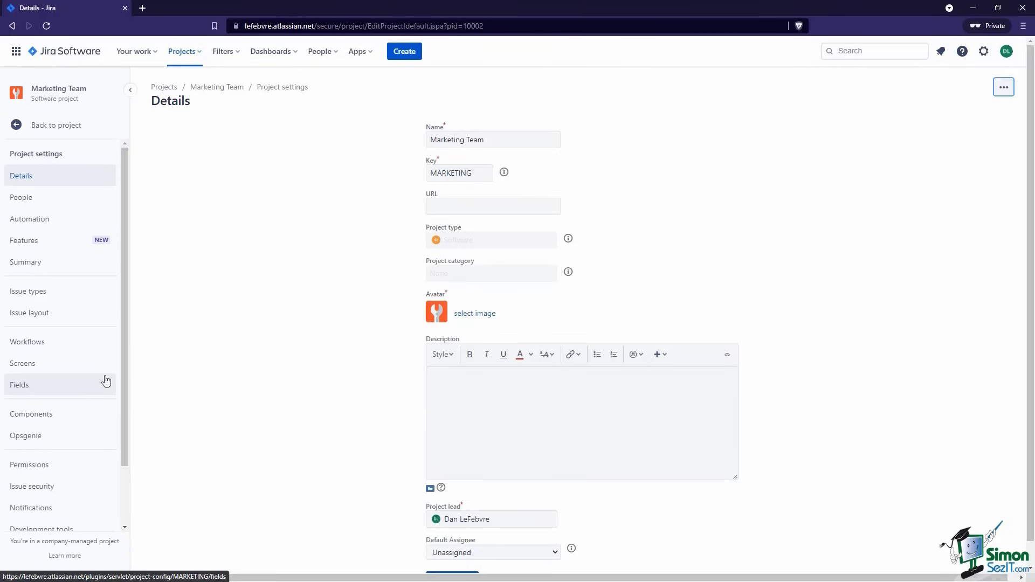
{"action": "left_click", "coordinate": [43, 126]}
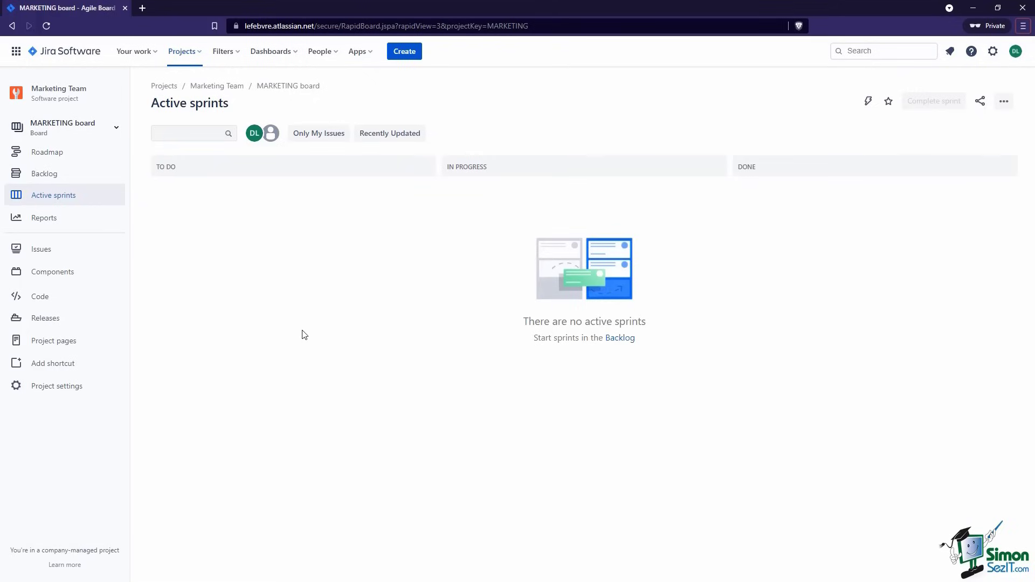
Start a new Scrum board for the Marketing Team, based on an existing project.
{"action": "left_click", "coordinate": [100, 135]}
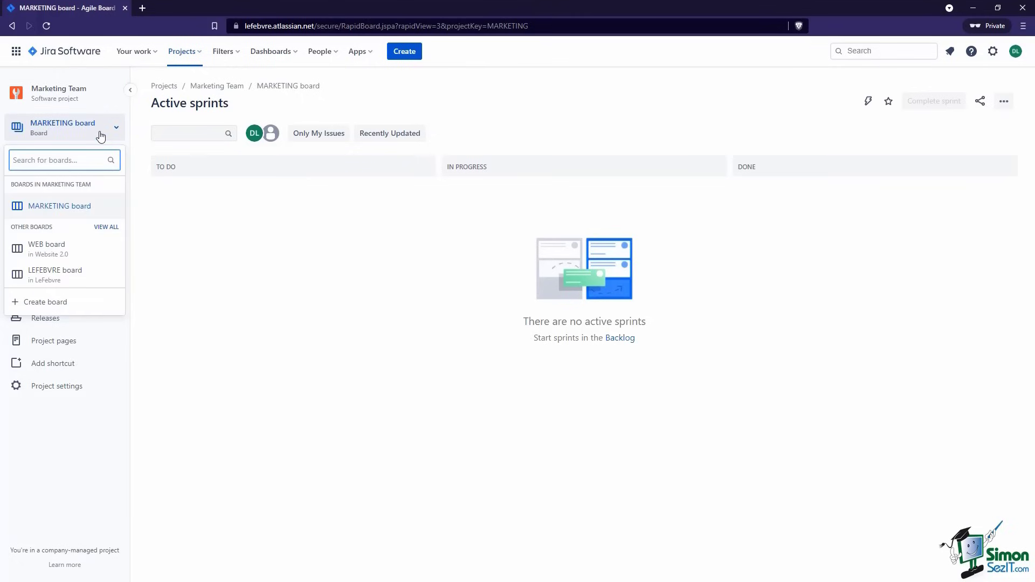
{"action": "left_click", "coordinate": [64, 306]}
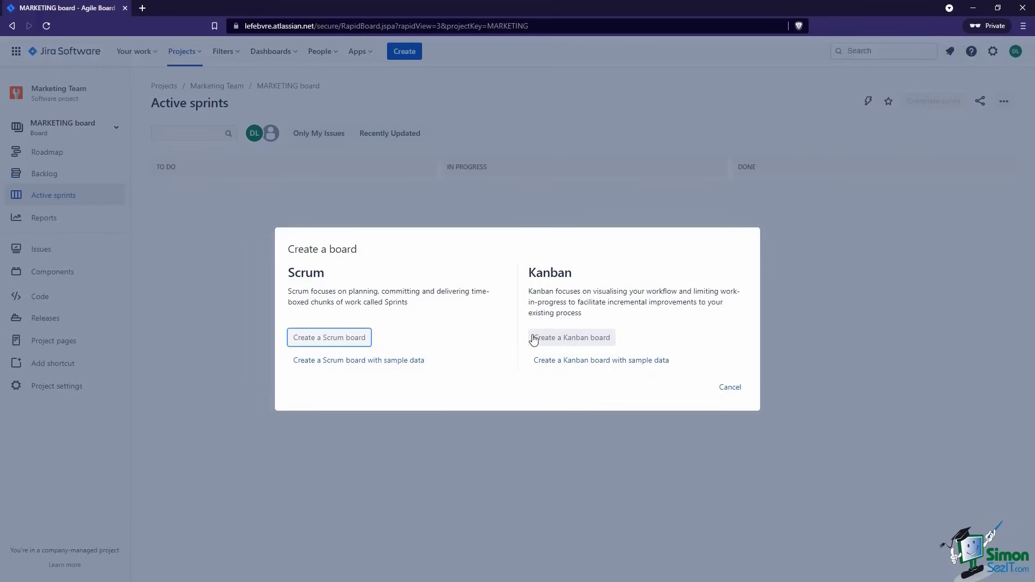
{"action": "left_click", "coordinate": [335, 339]}
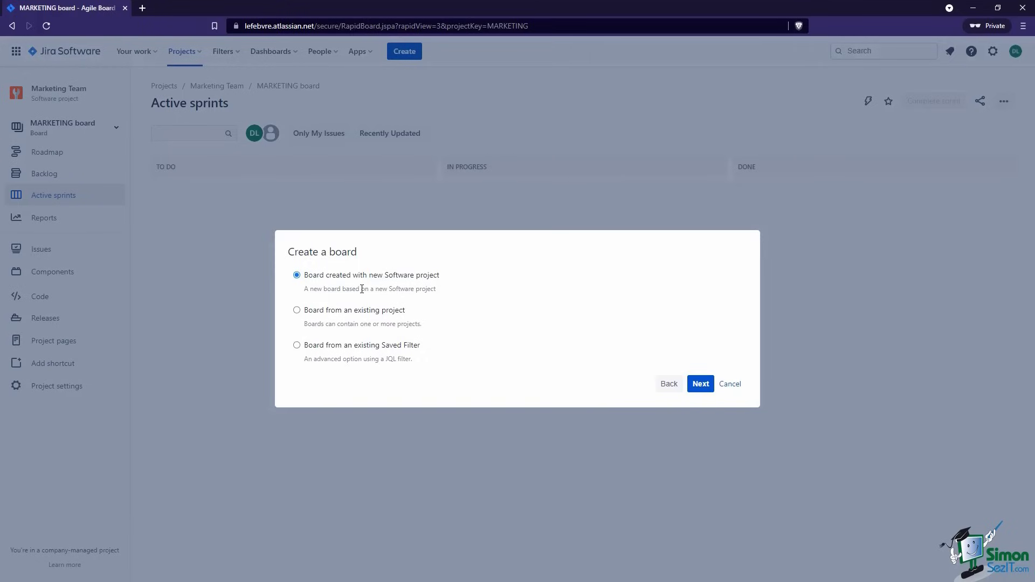
{"action": "left_click", "coordinate": [373, 314]}
{"action": "left_click", "coordinate": [700, 384]}
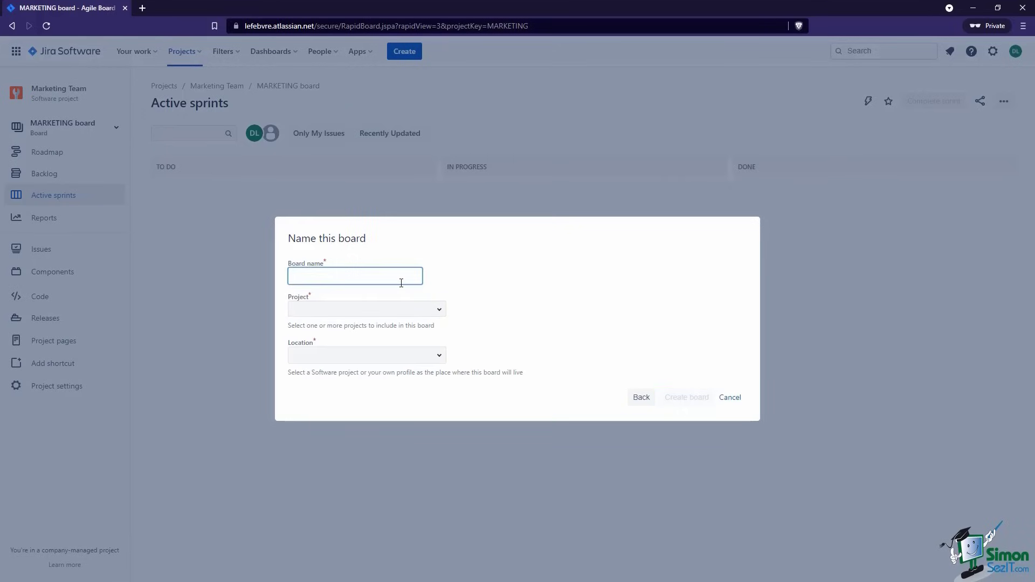
Create the board as Sample Scrum Board with Marketing Team (MARKETING) as project and location, and skip the Insights introduction.
{"action": "type", "text": "Sample Scrum Board"}
{"action": "left_click", "coordinate": [427, 310]}
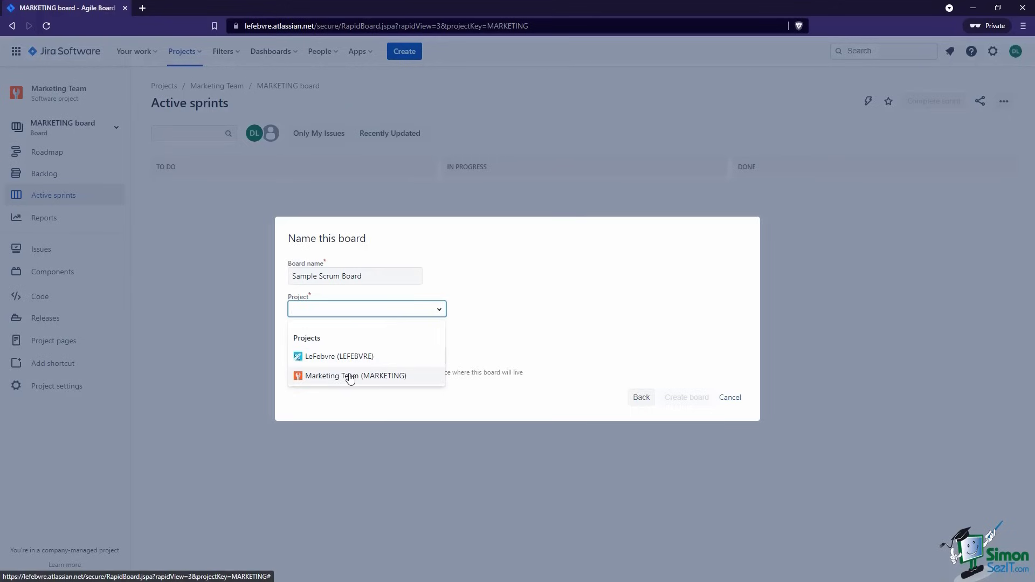
{"action": "left_click", "coordinate": [351, 377]}
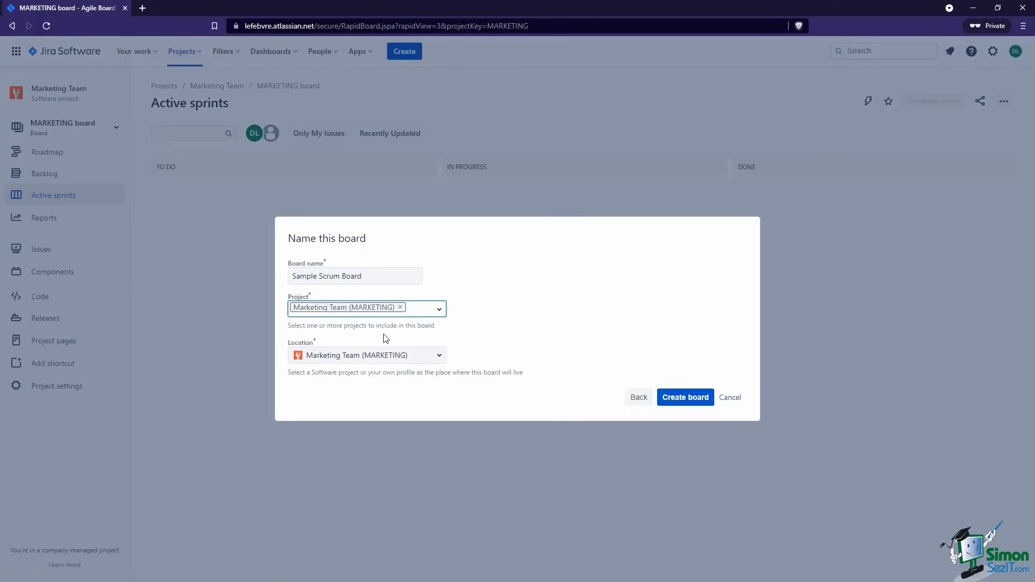
{"action": "left_click", "coordinate": [438, 357]}
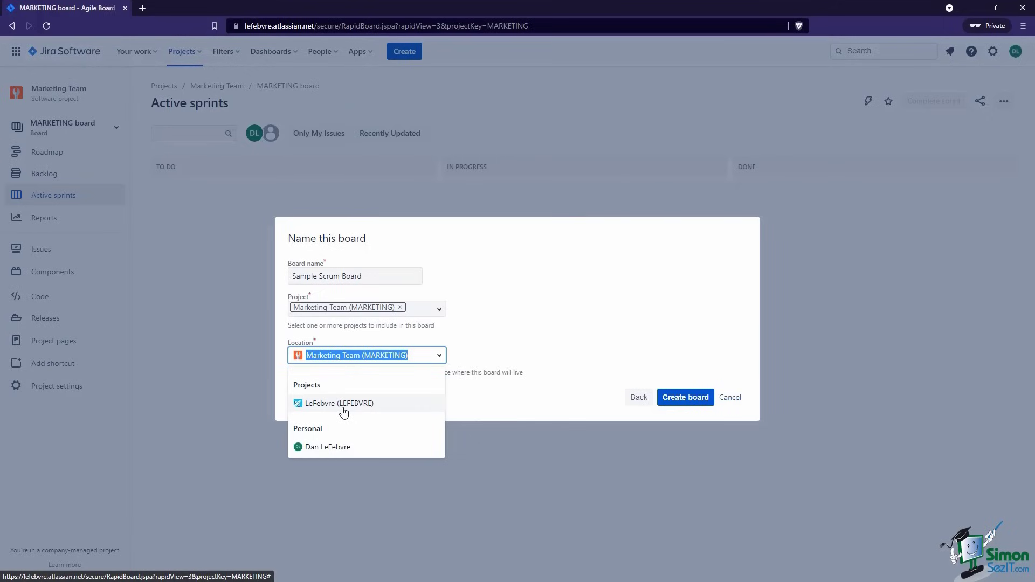
{"action": "left_click", "coordinate": [510, 344]}
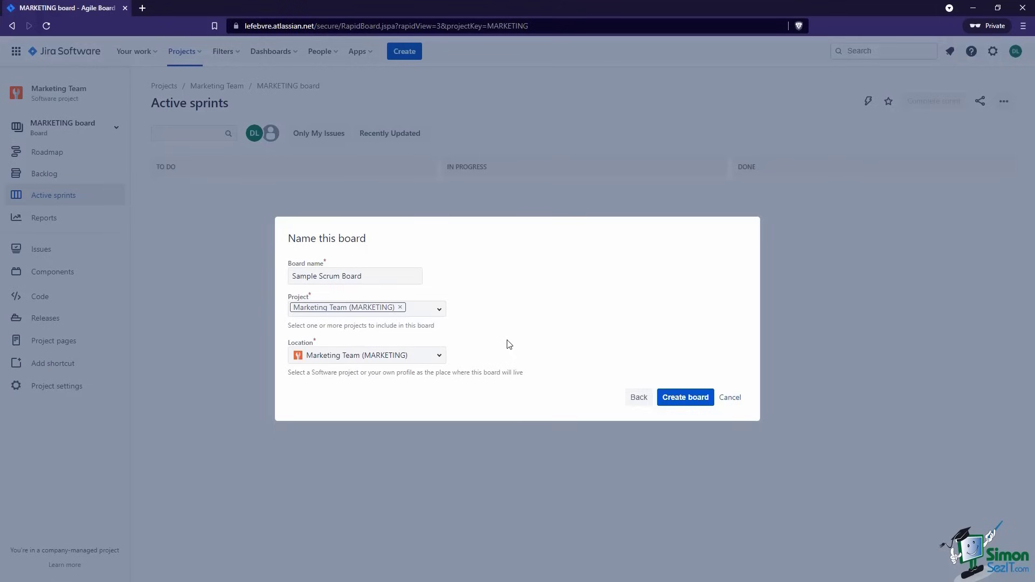
{"action": "left_click", "coordinate": [677, 404]}
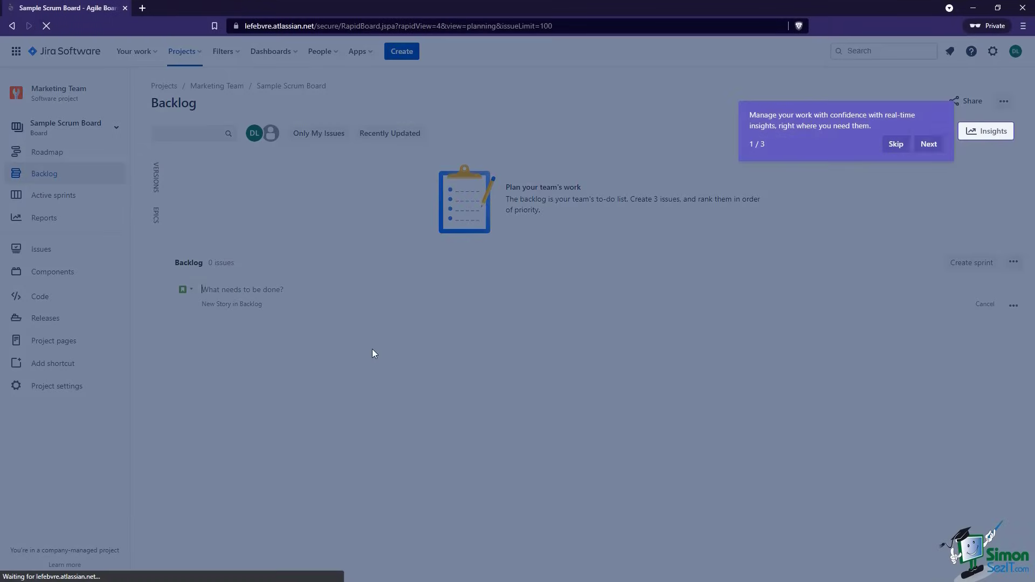
{"action": "left_click", "coordinate": [899, 152]}
View the new board's active sprints, switch to the MARKETING board, and return to Sample Scrum Board.
{"action": "left_click", "coordinate": [64, 196]}
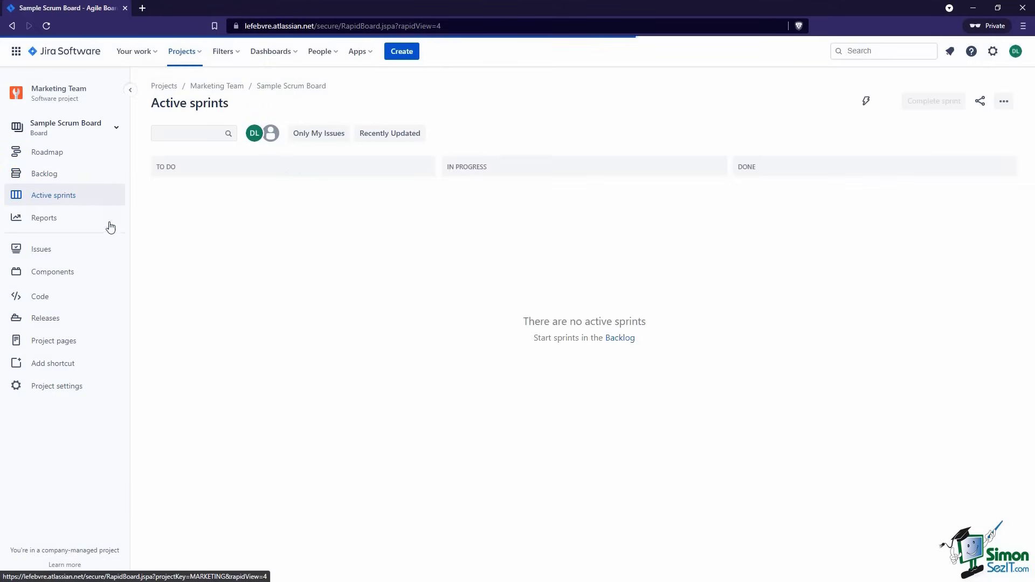
{"action": "left_click", "coordinate": [95, 131]}
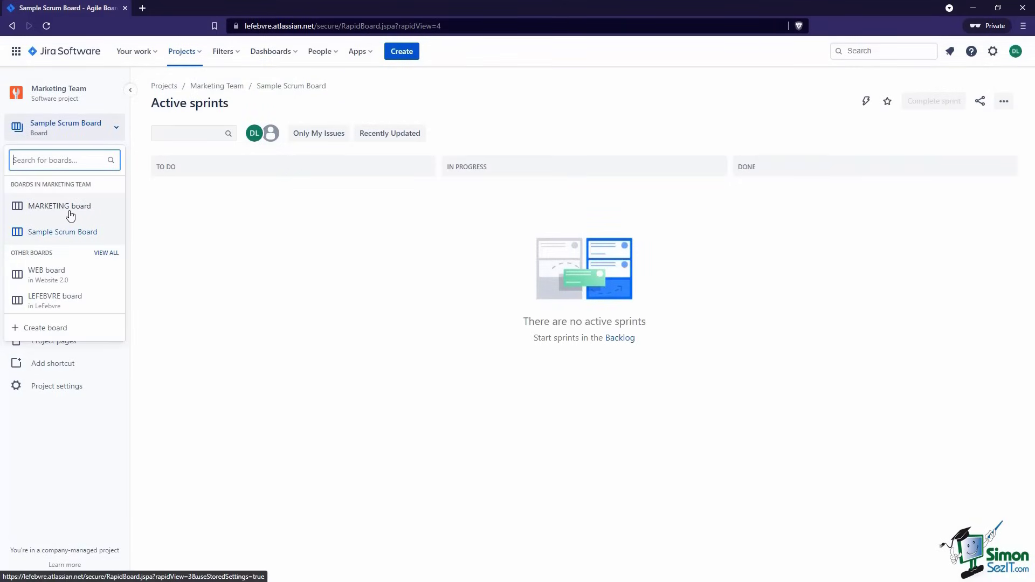
{"action": "left_click", "coordinate": [71, 210]}
{"action": "left_click", "coordinate": [82, 132]}
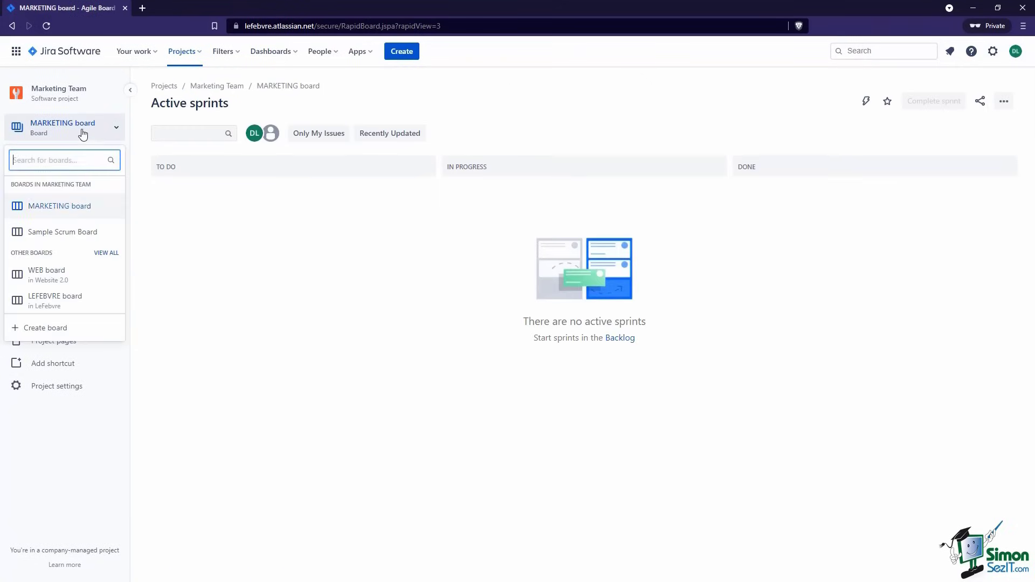
{"action": "left_click", "coordinate": [65, 230]}
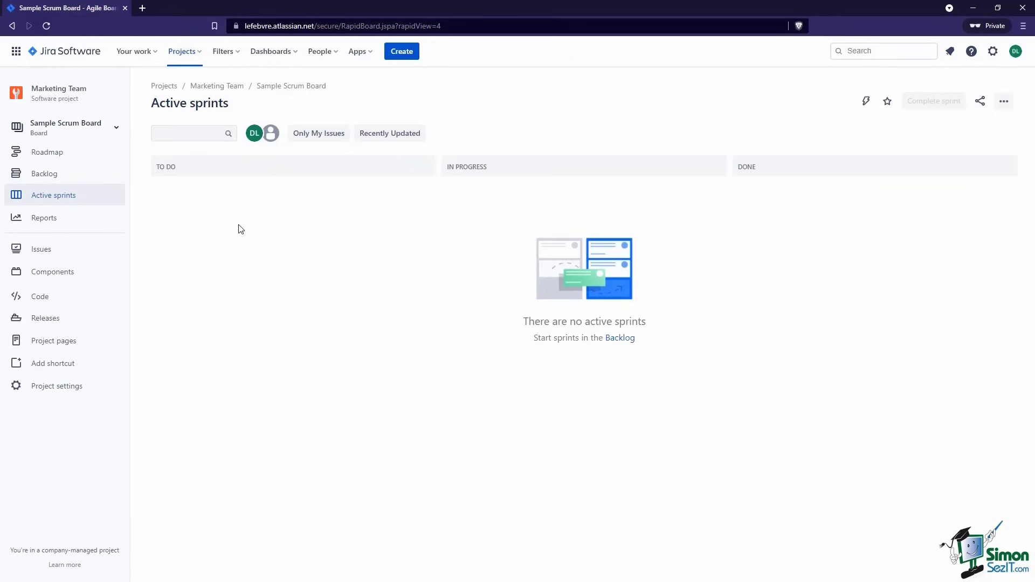
Create a Scrum board with sample data in a new project named Sample Scrum Project, key SSP, and open its active sprint.
{"action": "left_click", "coordinate": [88, 132]}
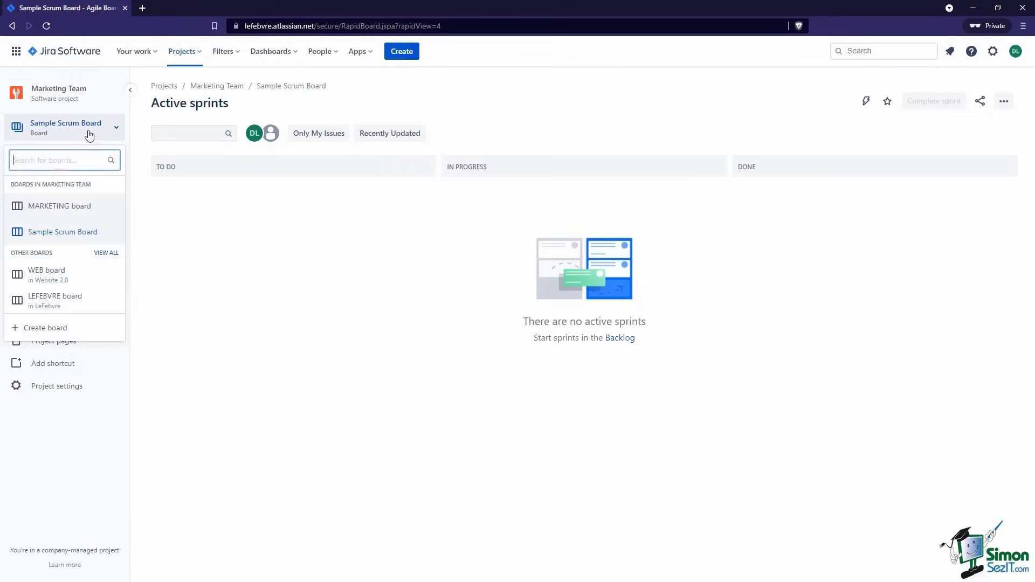
{"action": "left_click", "coordinate": [68, 328]}
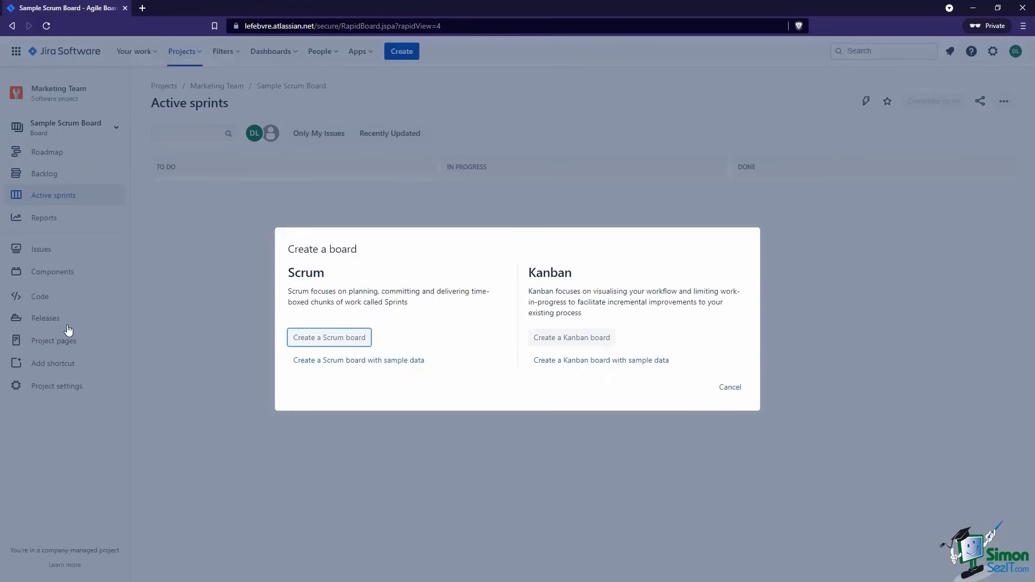
{"action": "left_click", "coordinate": [327, 370]}
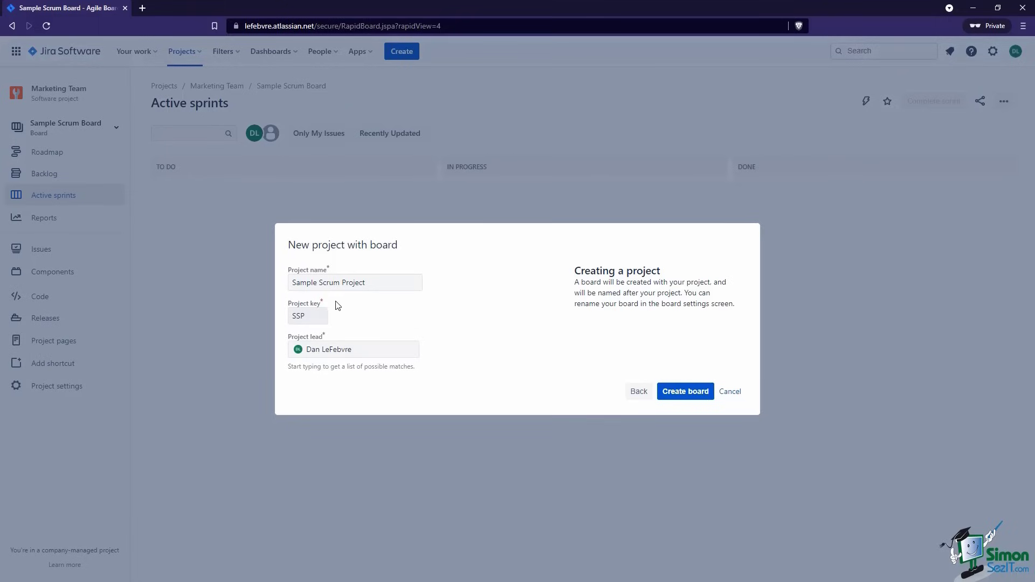
{"action": "left_click", "coordinate": [669, 391]}
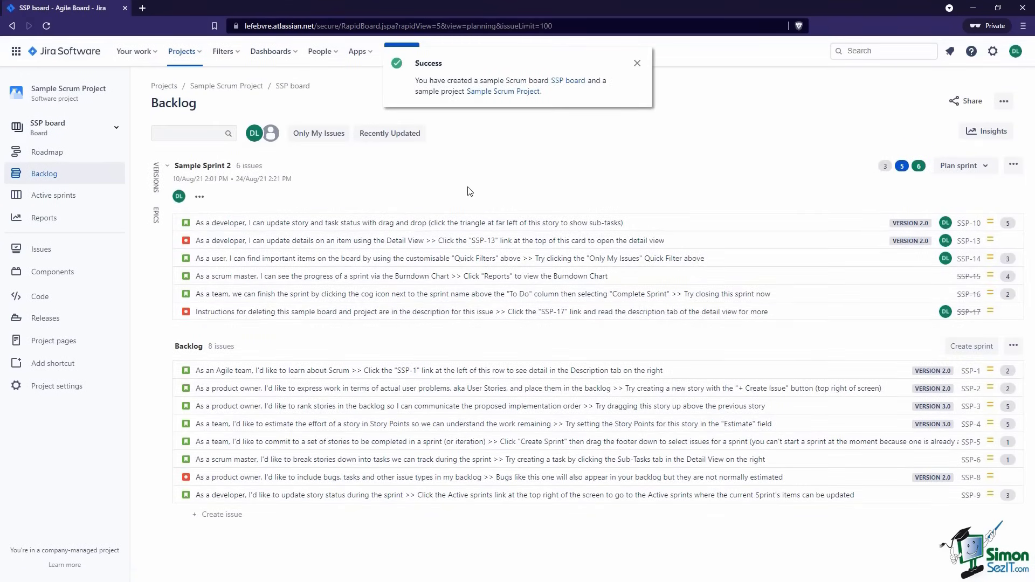
{"action": "left_click", "coordinate": [91, 195]}
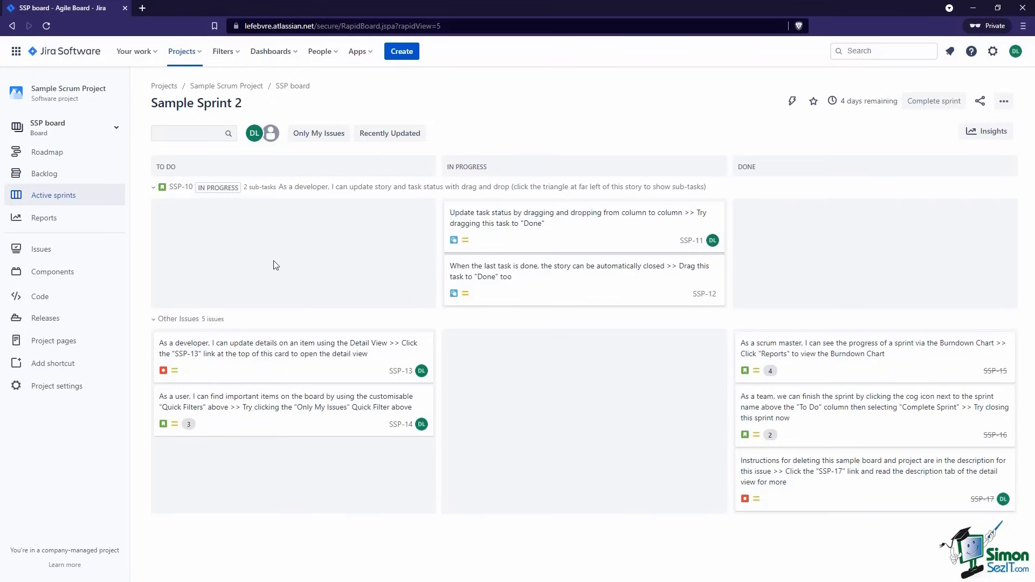
Compare the MARKETING board and Sample Scrum Board in the Marketing Team project, and return to the SSP board.
{"action": "left_click", "coordinate": [99, 138]}
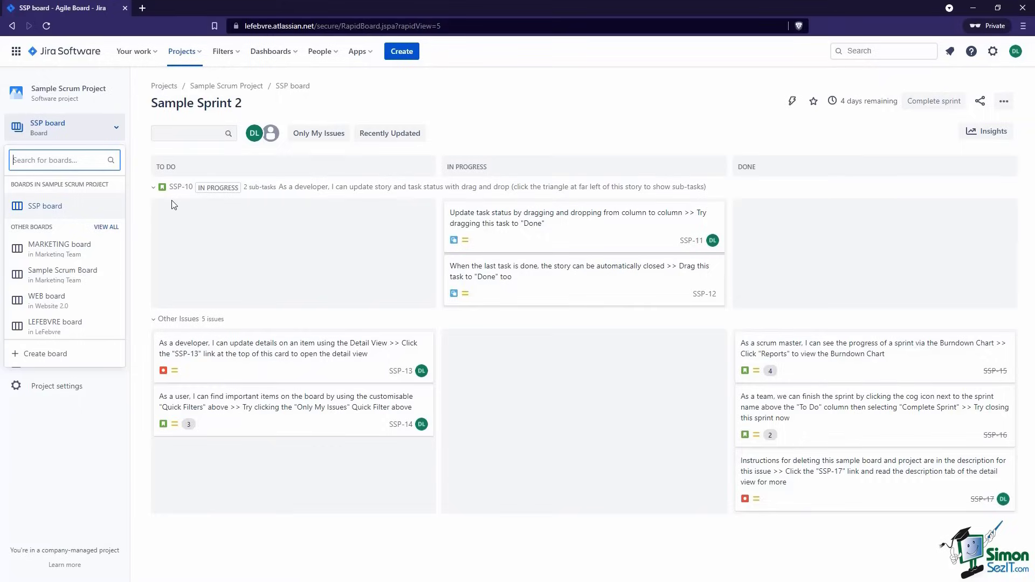
{"action": "left_click", "coordinate": [86, 245]}
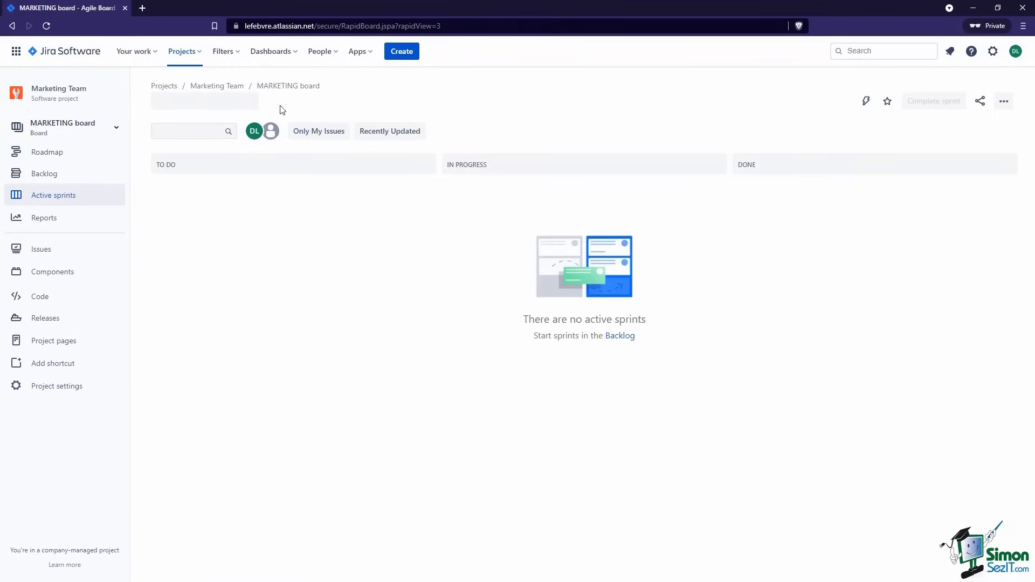
{"action": "left_click", "coordinate": [94, 129]}
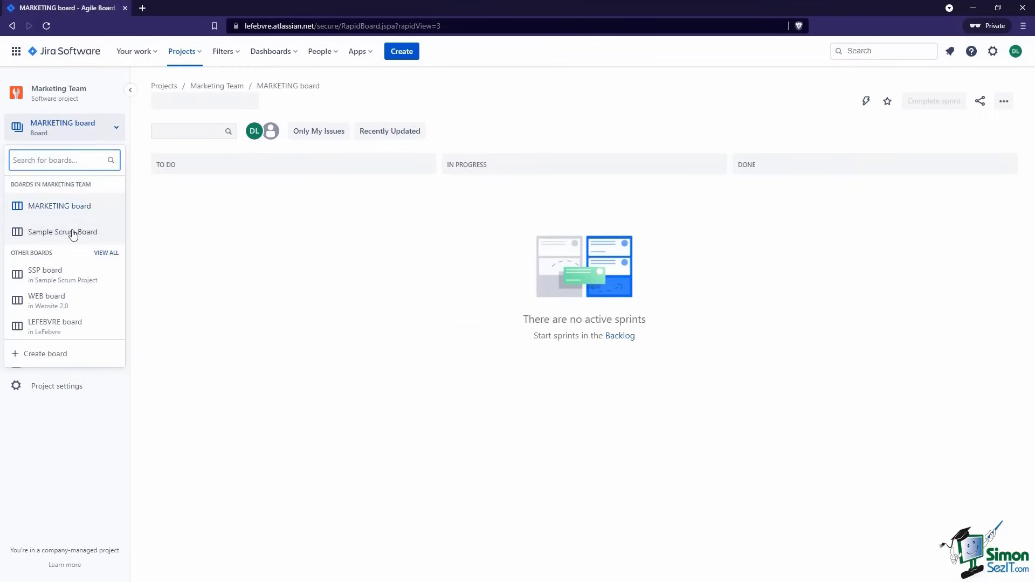
{"action": "left_click", "coordinate": [72, 235]}
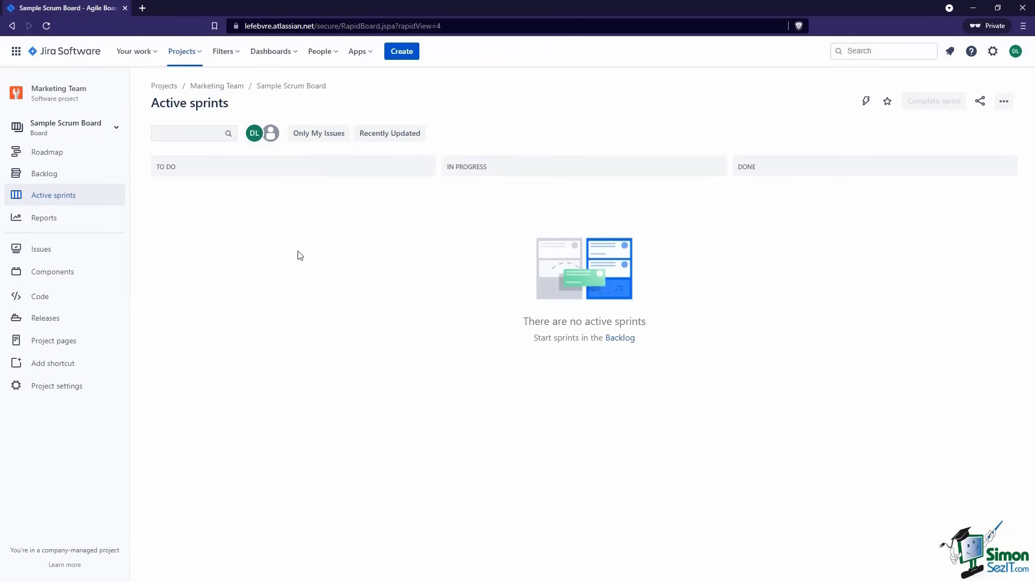
{"action": "left_click", "coordinate": [65, 136]}
{"action": "left_click", "coordinate": [65, 272]}
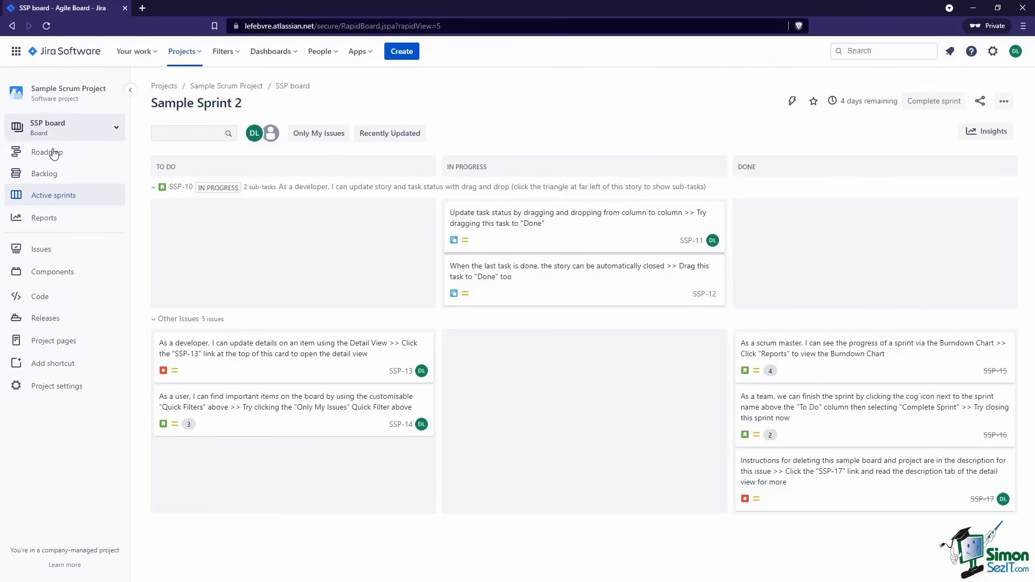
Collapse the project navigation sidebar to give the SSP board more room.
{"action": "left_click", "coordinate": [130, 90]}
{"action": "left_click", "coordinate": [11, 90]}
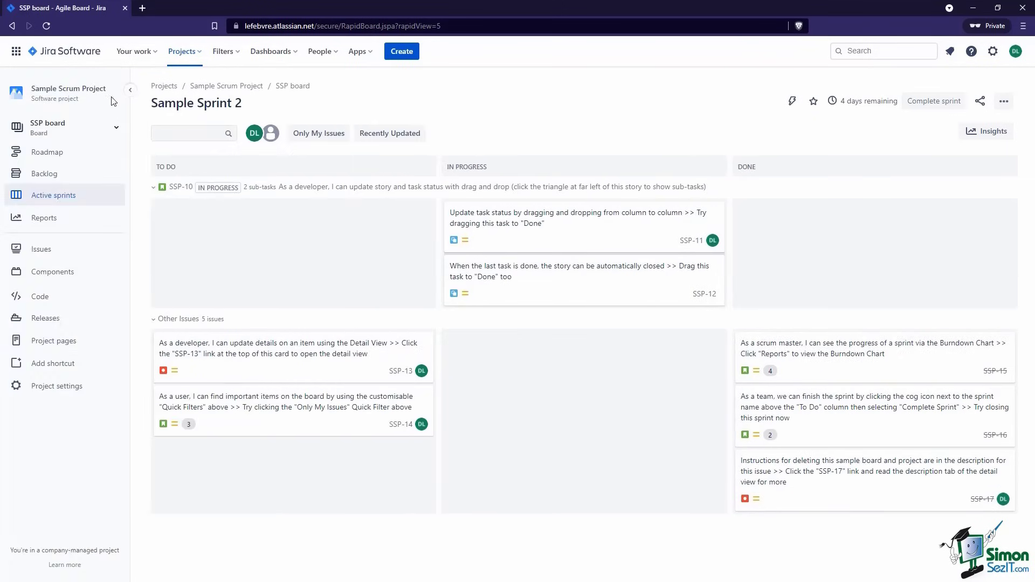
{"action": "left_click", "coordinate": [130, 90]}
{"action": "left_click", "coordinate": [12, 92]}
{"action": "left_click", "coordinate": [130, 90]}
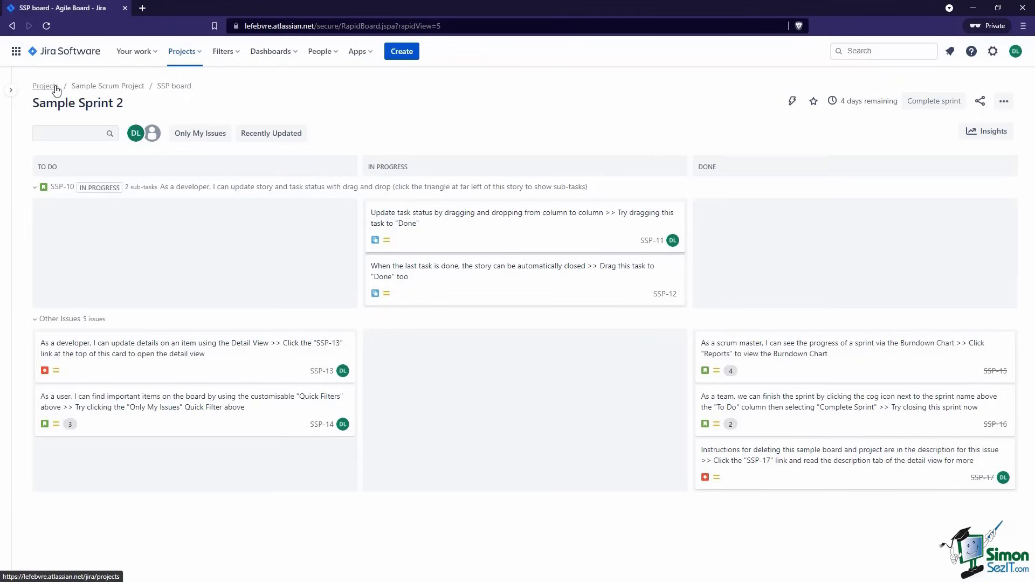
Search the SSP board's issues for "details", and clear the search.
{"action": "left_click", "coordinate": [73, 136]}
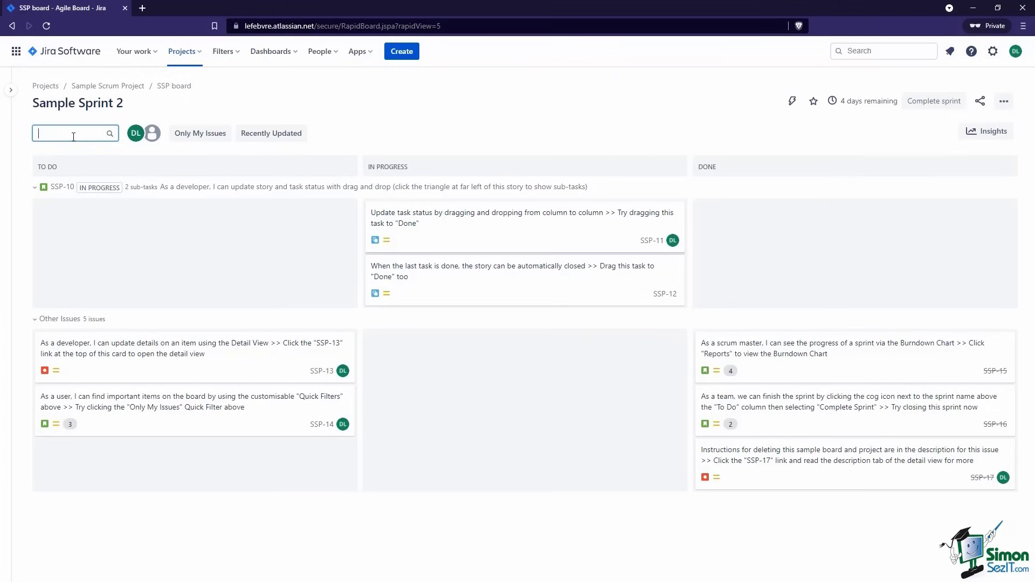
{"action": "type", "text": "detial"}
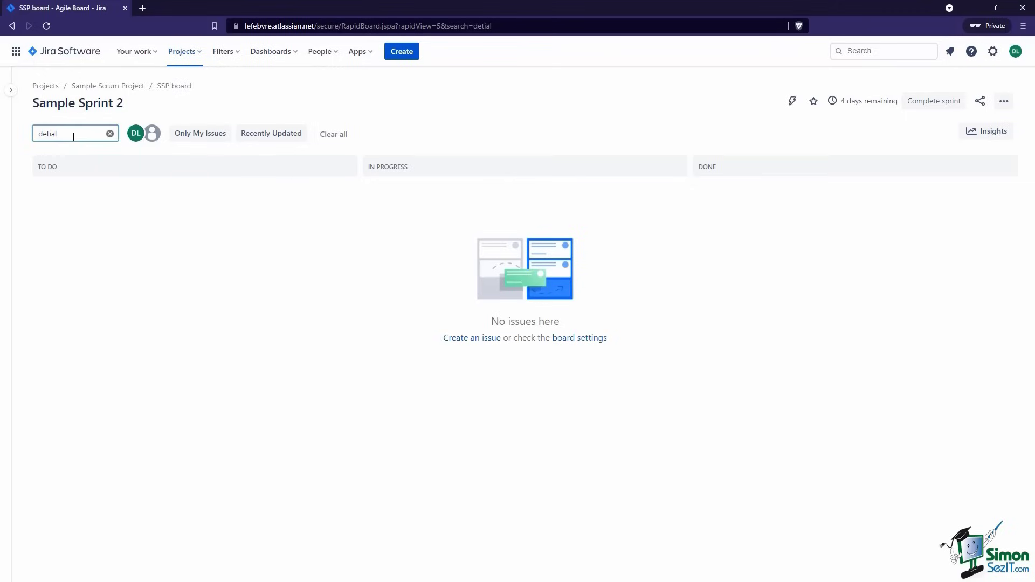
{"action": "key", "text": "BackSpace"}
{"action": "key", "text": "BackSpace"}
{"action": "key", "text": "BackSpace"}
{"action": "type", "text": "ails"}
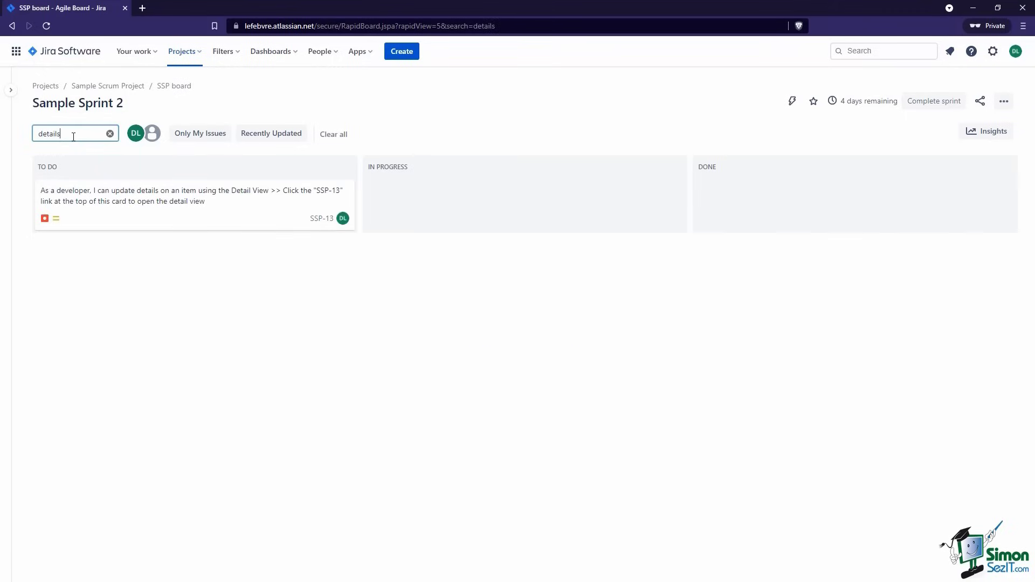
{"action": "left_click", "coordinate": [110, 135]}
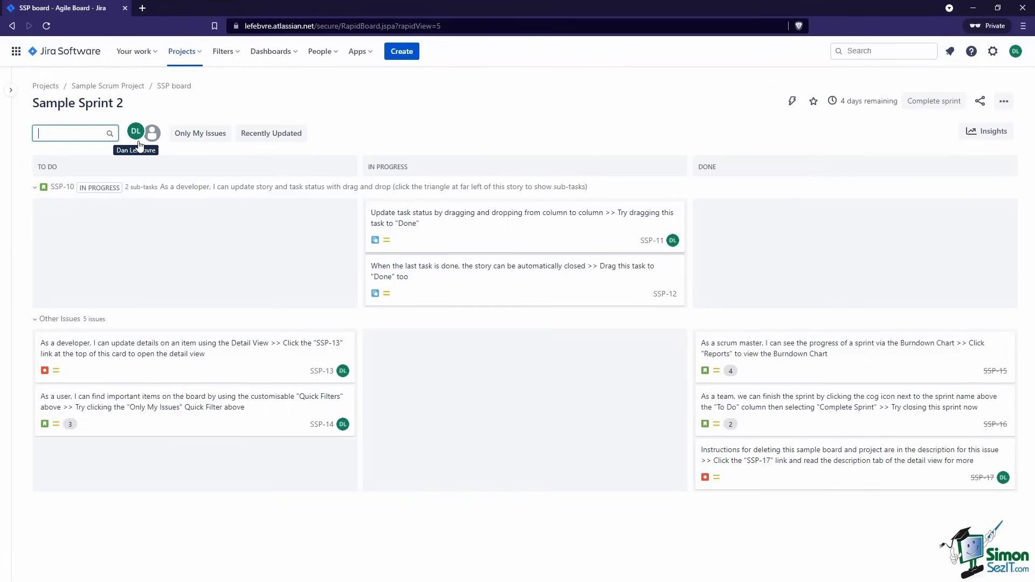
Filter the board by the assigned team member, by unassigned issues, and by both together.
{"action": "left_click", "coordinate": [137, 138]}
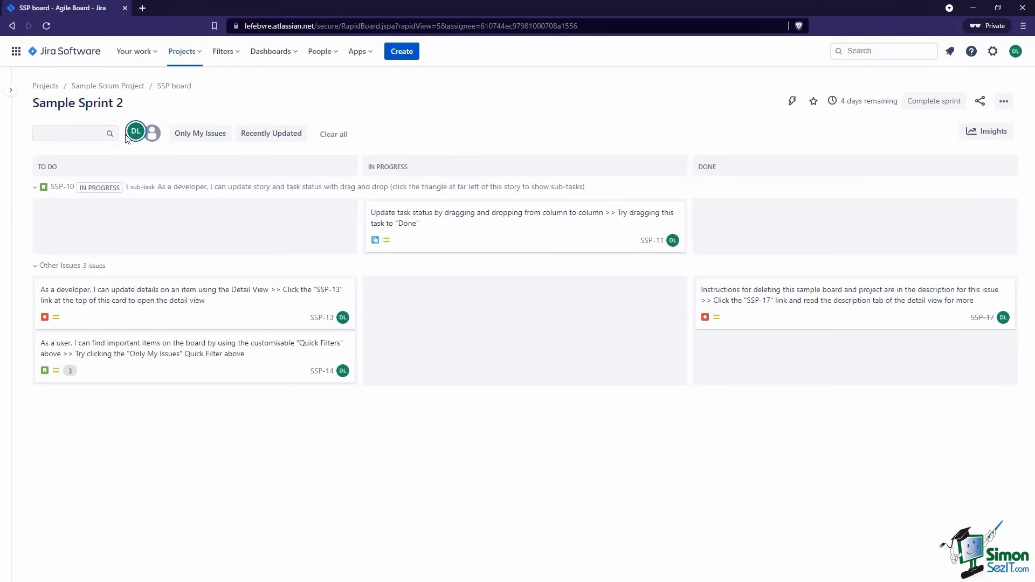
{"action": "left_click", "coordinate": [129, 137]}
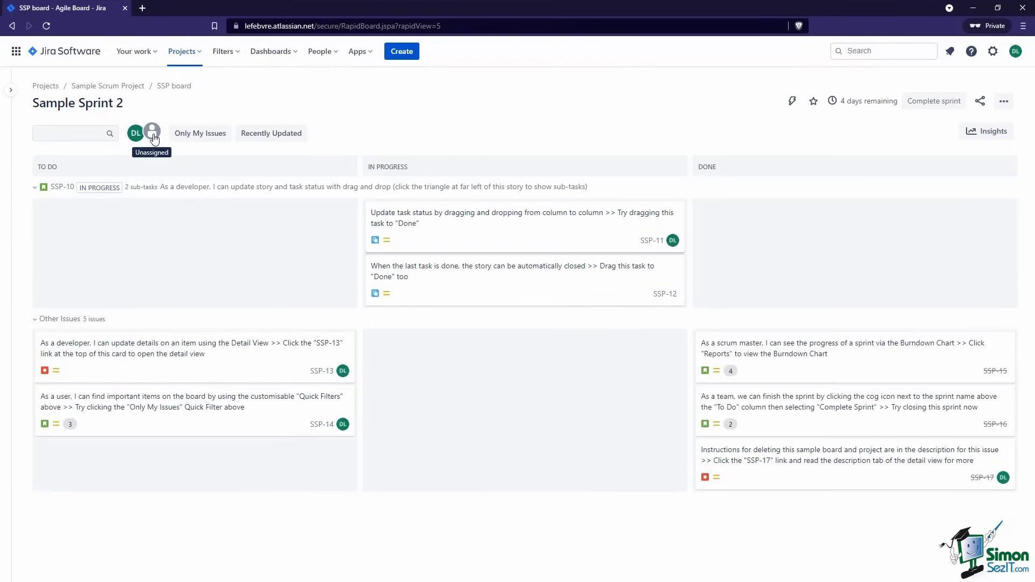
{"action": "left_click", "coordinate": [153, 135]}
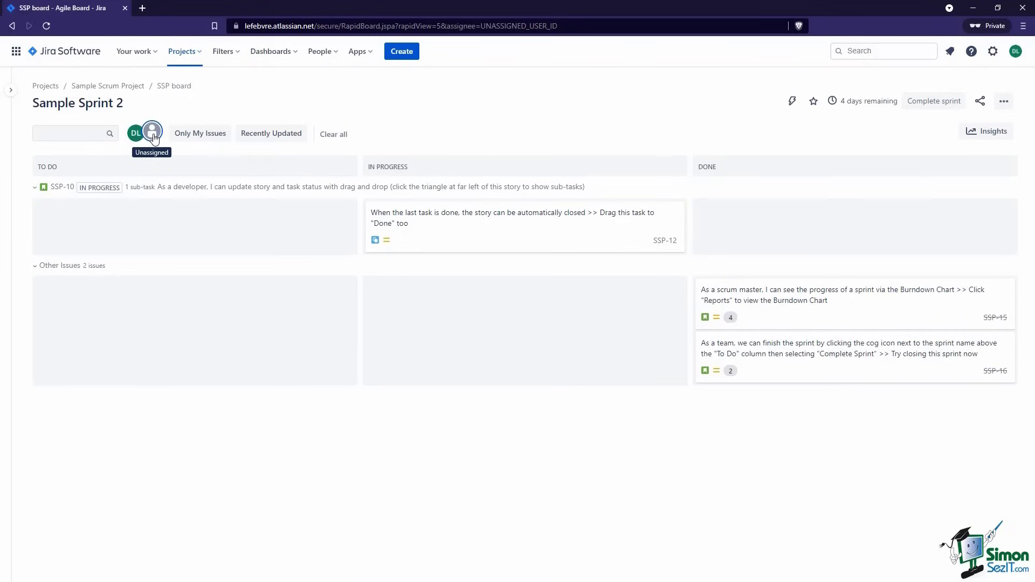
{"action": "left_click", "coordinate": [142, 141]}
{"action": "left_click", "coordinate": [141, 141]}
{"action": "left_click", "coordinate": [138, 139]}
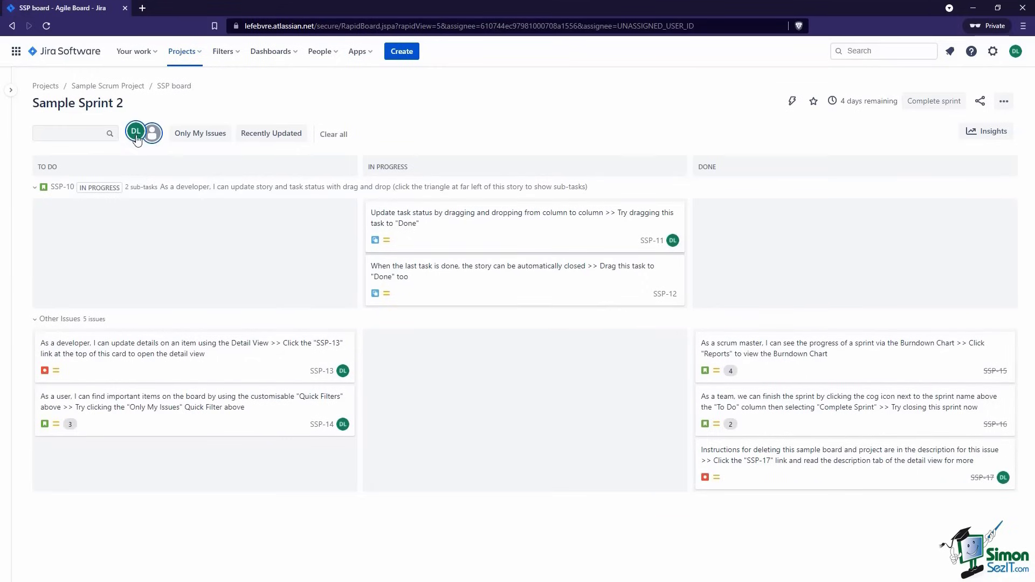
Toggle the team member and Unassigned filters repeatedly to compare the displayed issues, and clear both filters.
{"action": "left_click", "coordinate": [137, 139]}
{"action": "left_click", "coordinate": [139, 139]}
{"action": "left_click", "coordinate": [155, 138]}
{"action": "left_click", "coordinate": [155, 139]}
{"action": "left_click", "coordinate": [135, 139]}
{"action": "left_click", "coordinate": [135, 139]}
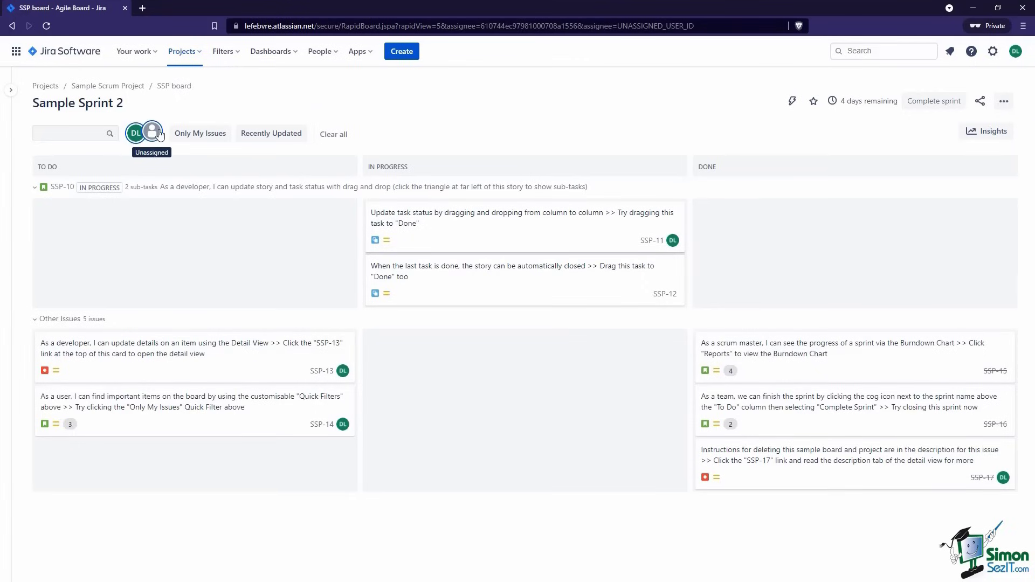
{"action": "left_click", "coordinate": [156, 134]}
{"action": "left_click", "coordinate": [135, 134]}
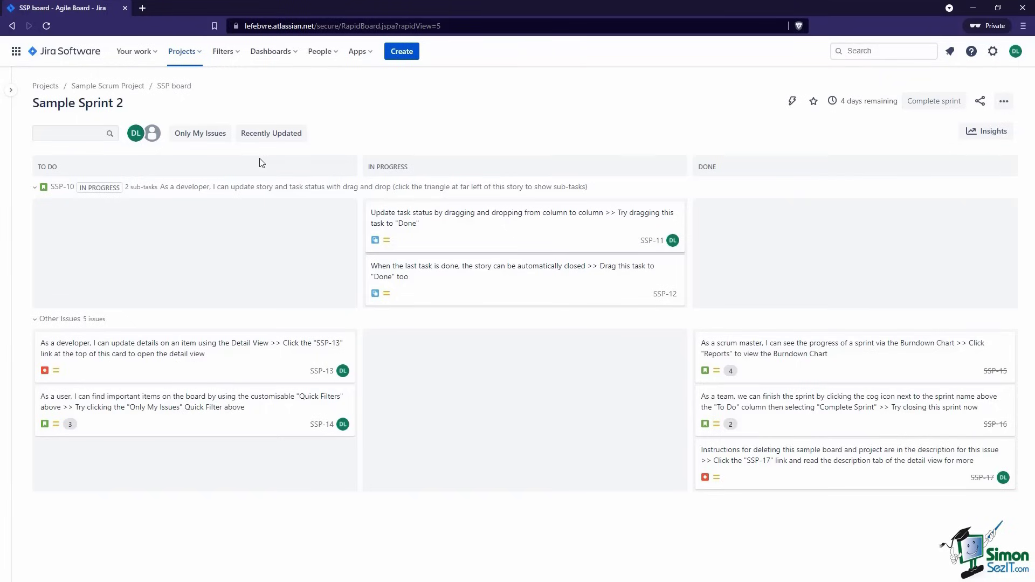
Filter the SSP board by Only My Issues, and switch the quick filter to Recently Updated.
{"action": "left_click", "coordinate": [211, 134]}
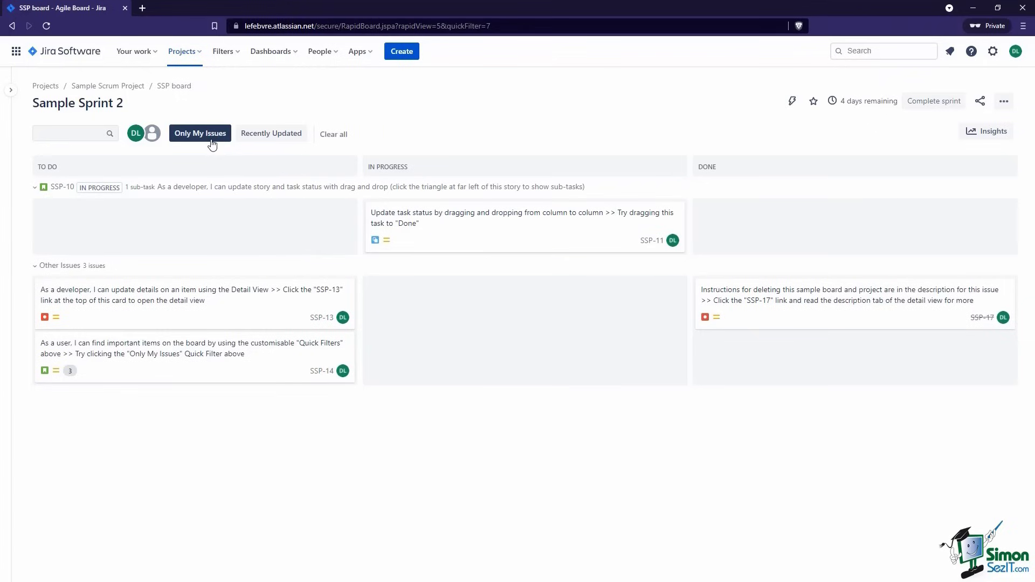
{"action": "left_click", "coordinate": [211, 139]}
{"action": "left_click", "coordinate": [259, 139]}
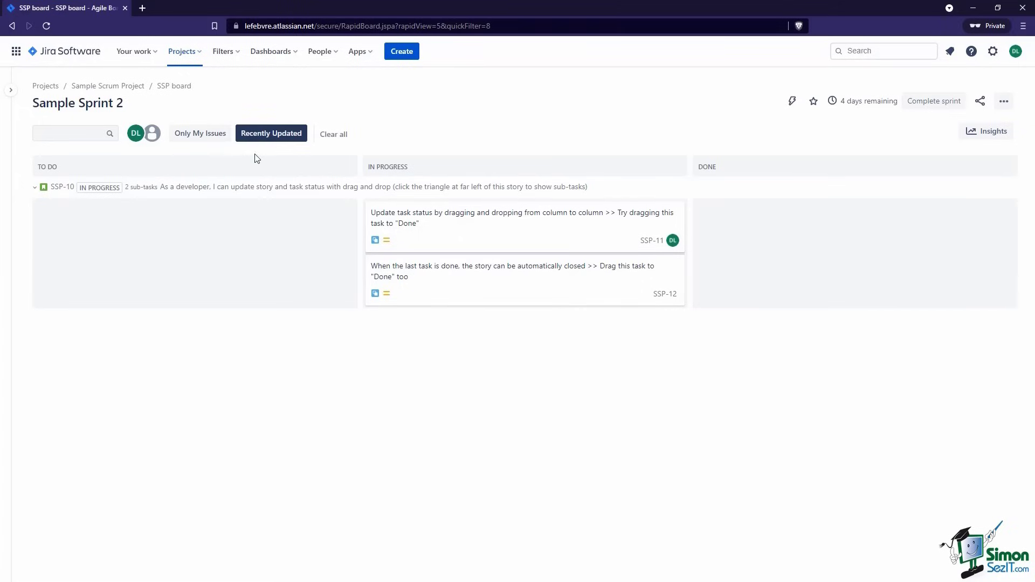
Review the quick filters' JQL in the board settings, return to the board, and clear the active filter.
{"action": "left_click", "coordinate": [1003, 102]}
{"action": "left_click", "coordinate": [987, 123]}
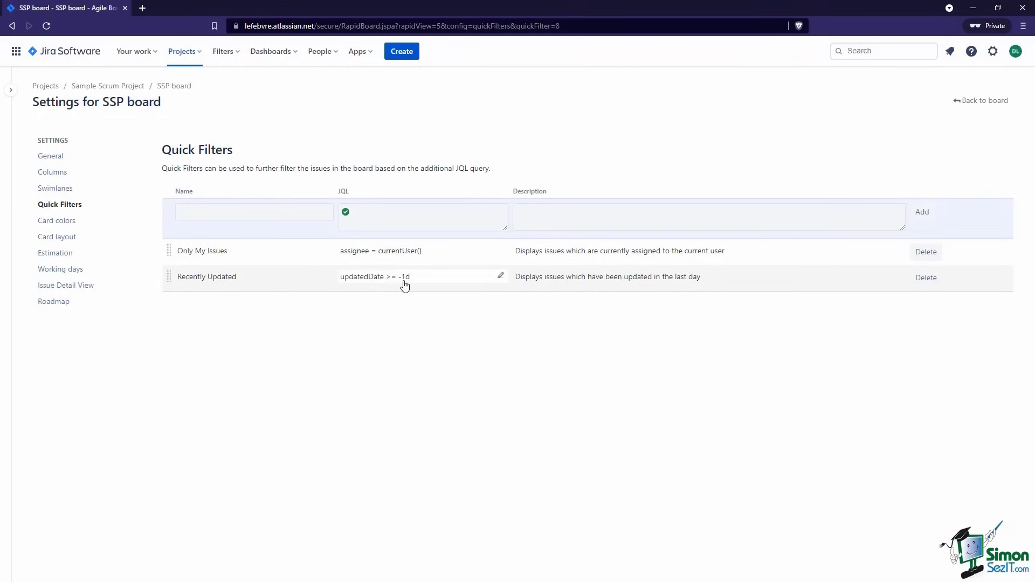
{"action": "left_click", "coordinate": [973, 101]}
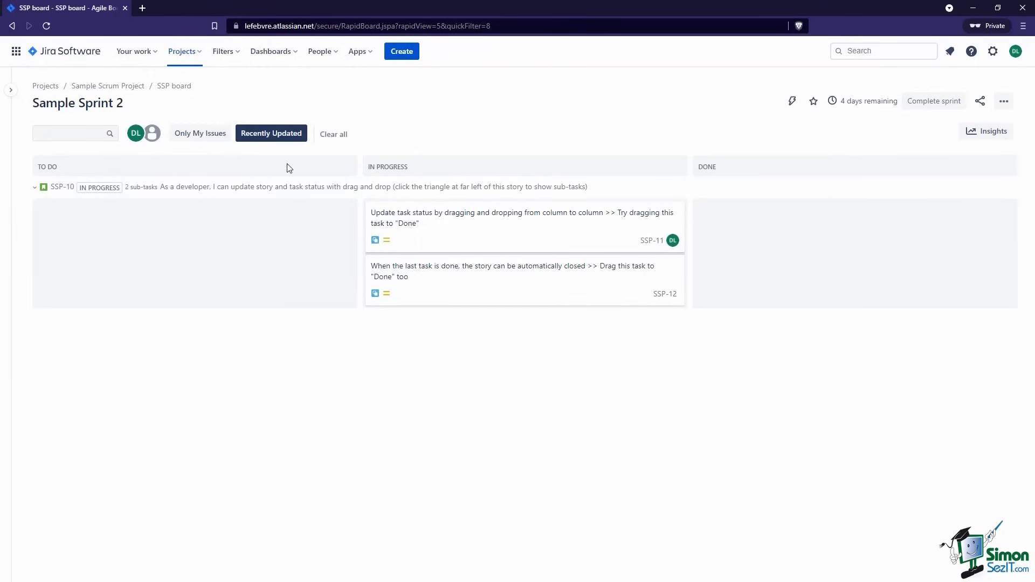
{"action": "left_click", "coordinate": [333, 135]}
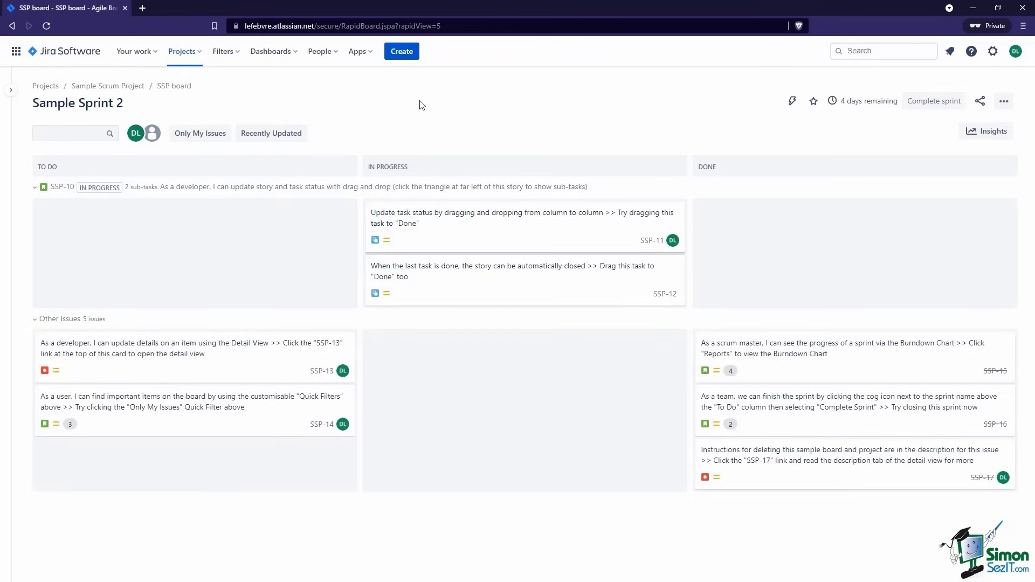
View the board's automation triggers and the list of recently used boards.
{"action": "left_click", "coordinate": [797, 107]}
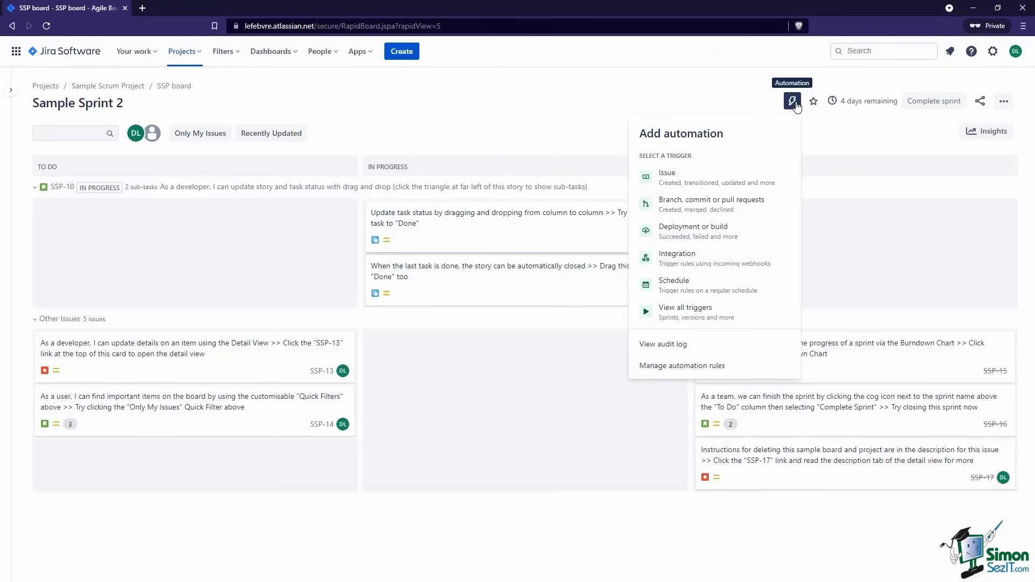
{"action": "left_click", "coordinate": [794, 103]}
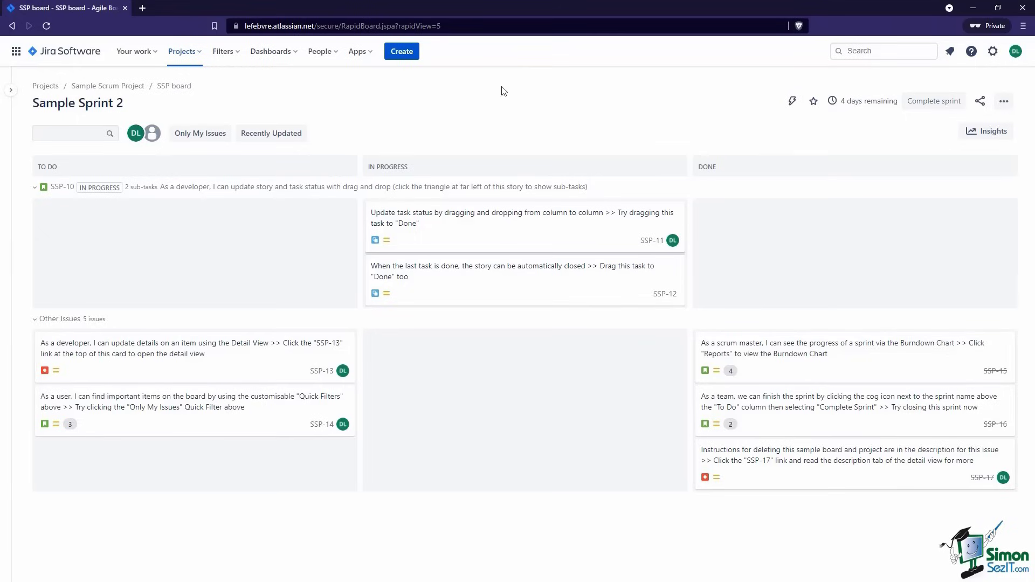
{"action": "left_click", "coordinate": [122, 58]}
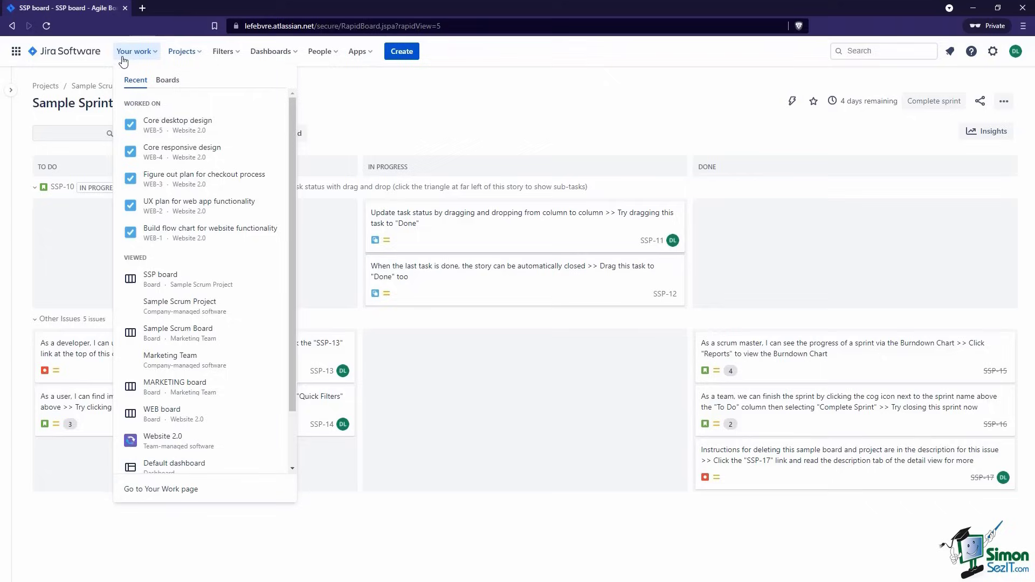
{"action": "left_click", "coordinate": [167, 81]}
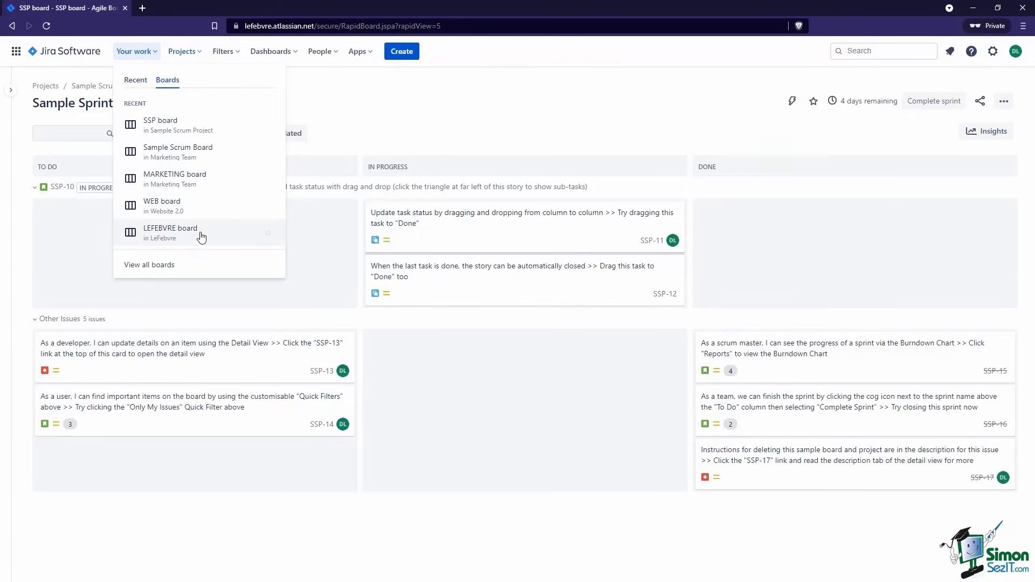
{"action": "left_click", "coordinate": [737, 131]}
Star the SSP board, reload the page to check the starred boards list, and remove the star.
{"action": "left_click", "coordinate": [814, 102]}
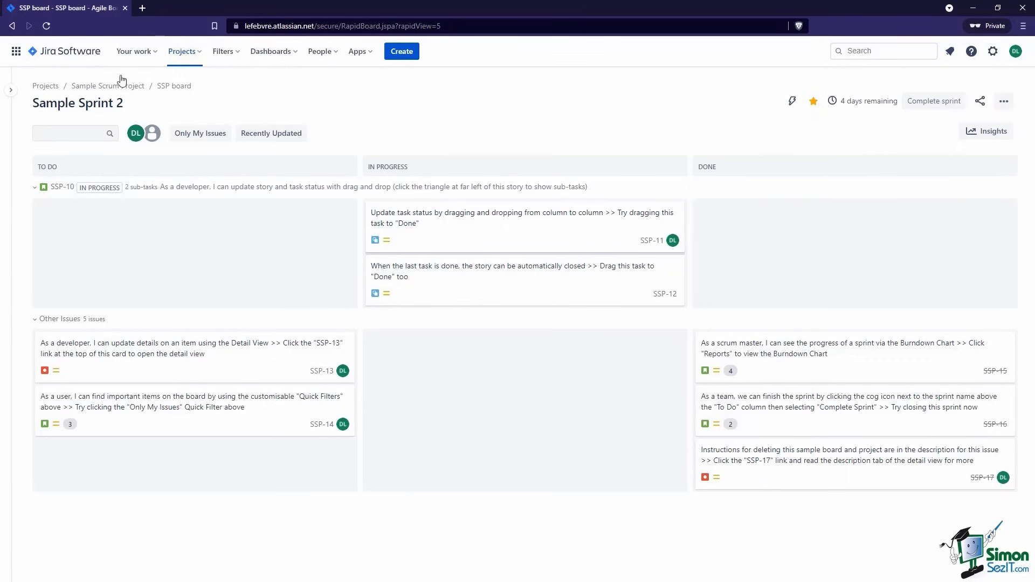
{"action": "left_click", "coordinate": [136, 52]}
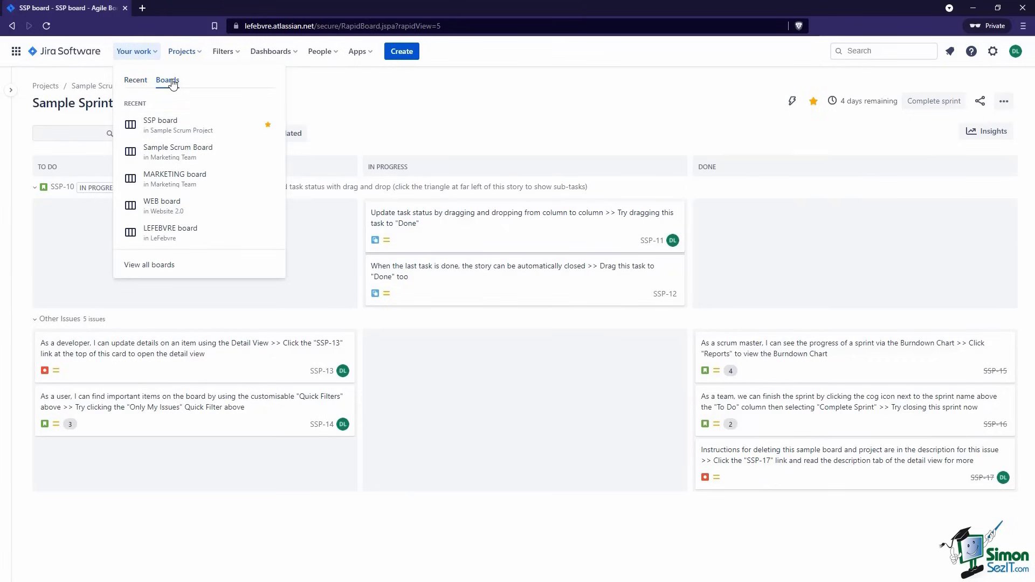
{"action": "left_click", "coordinate": [47, 27]}
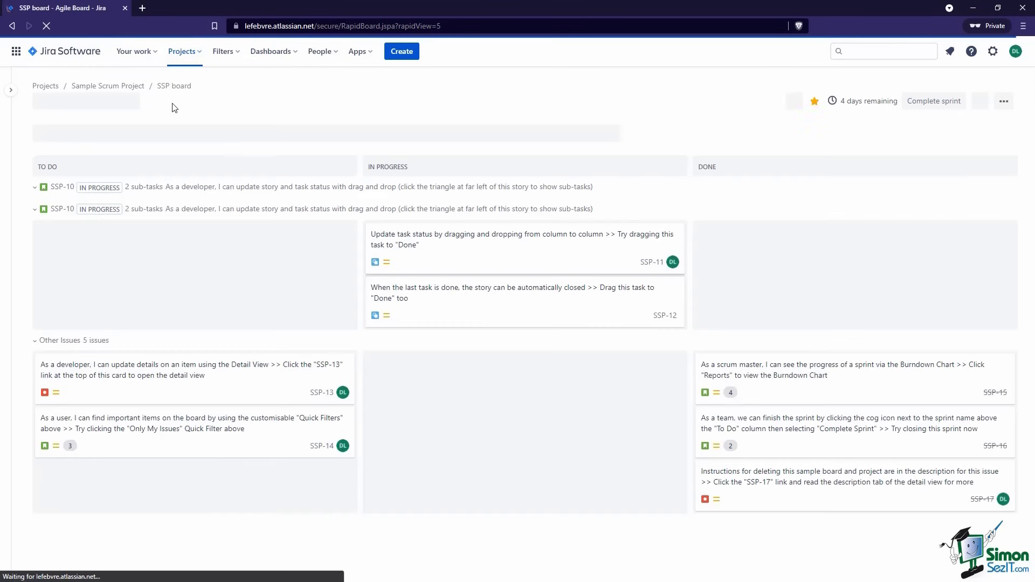
{"action": "left_click", "coordinate": [139, 53]}
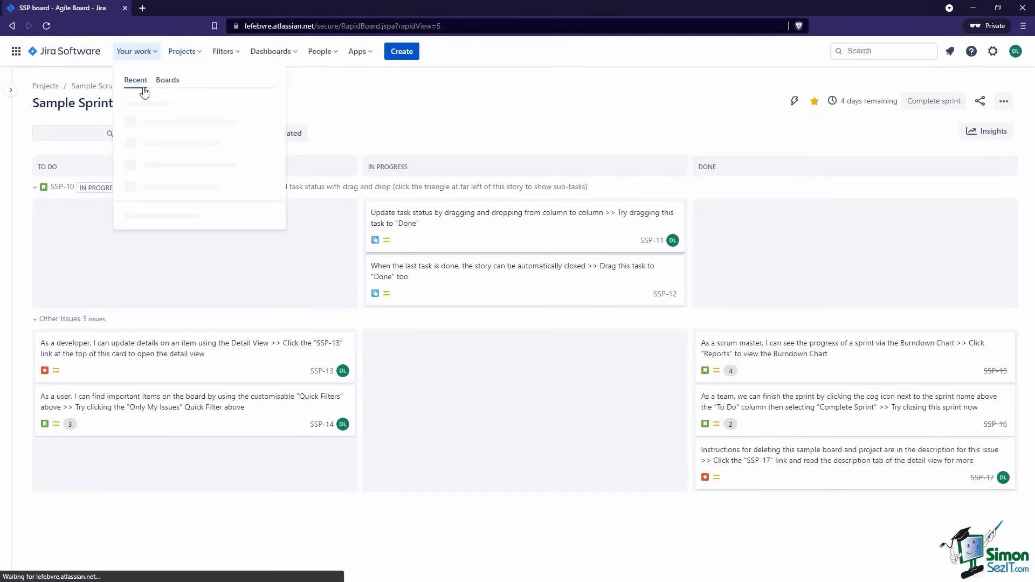
{"action": "left_click", "coordinate": [167, 80]}
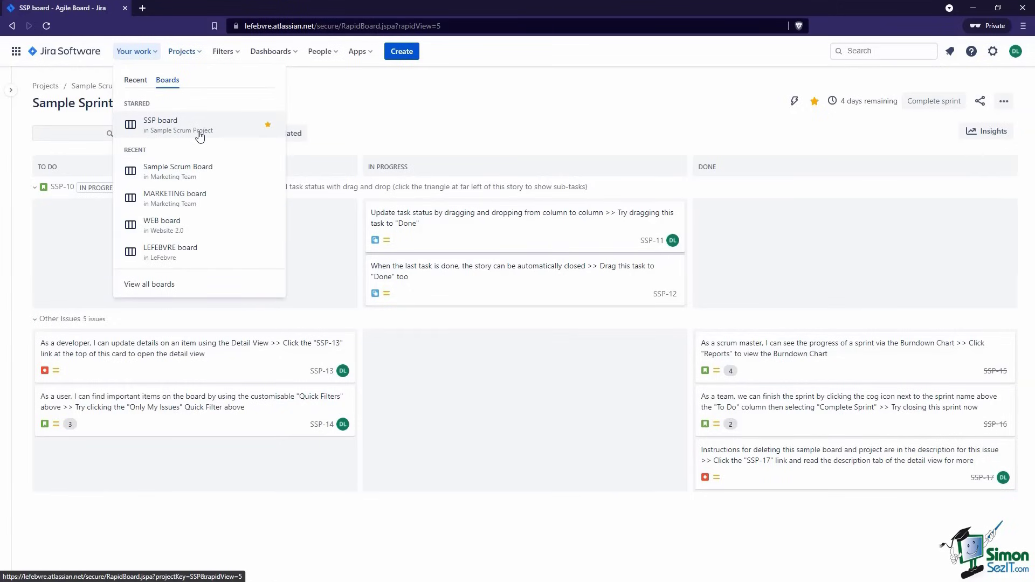
{"action": "left_click", "coordinate": [367, 120]}
{"action": "left_click", "coordinate": [814, 102]}
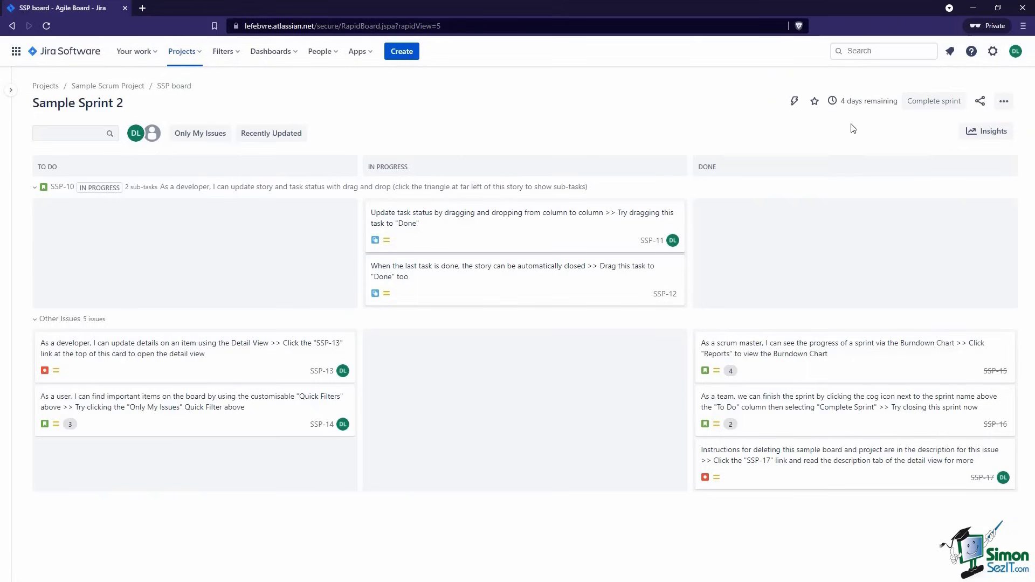
View the SSP board's sharing form and its list of additional board actions, closing each one.
{"action": "mouse_move", "coordinate": [860, 107]}
{"action": "left_click", "coordinate": [980, 102]}
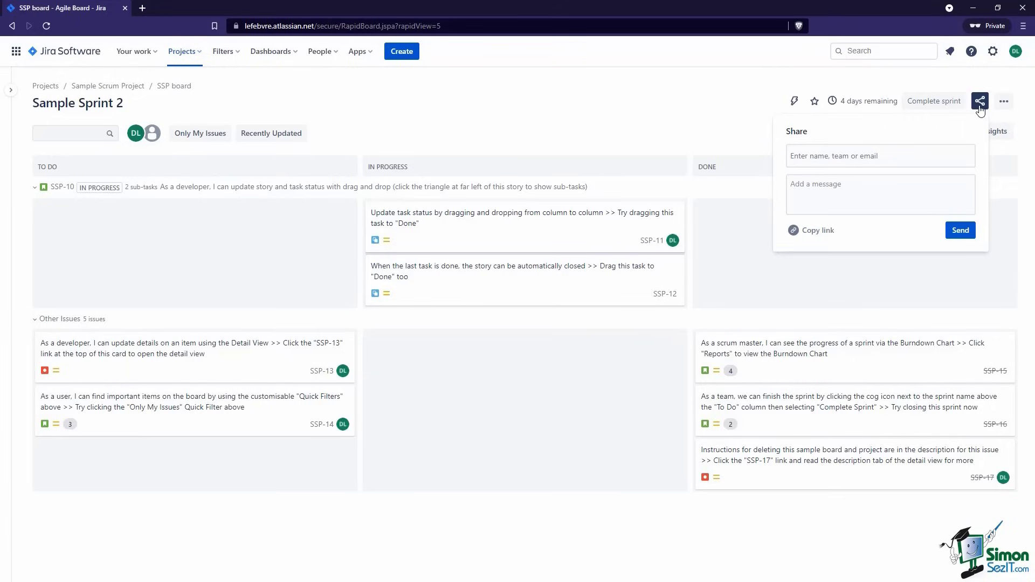
{"action": "left_click", "coordinate": [980, 102]}
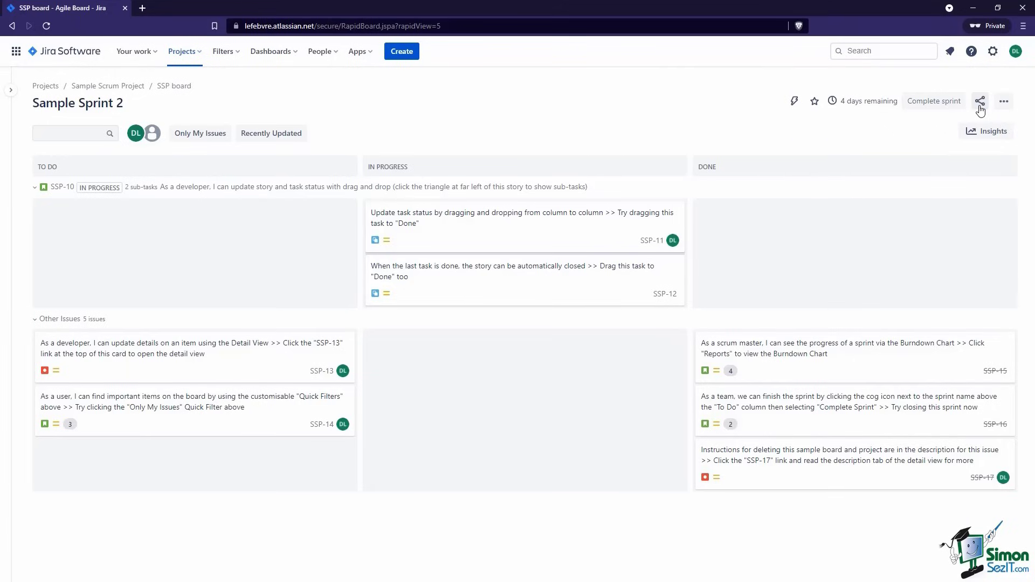
{"action": "left_click", "coordinate": [1003, 107]}
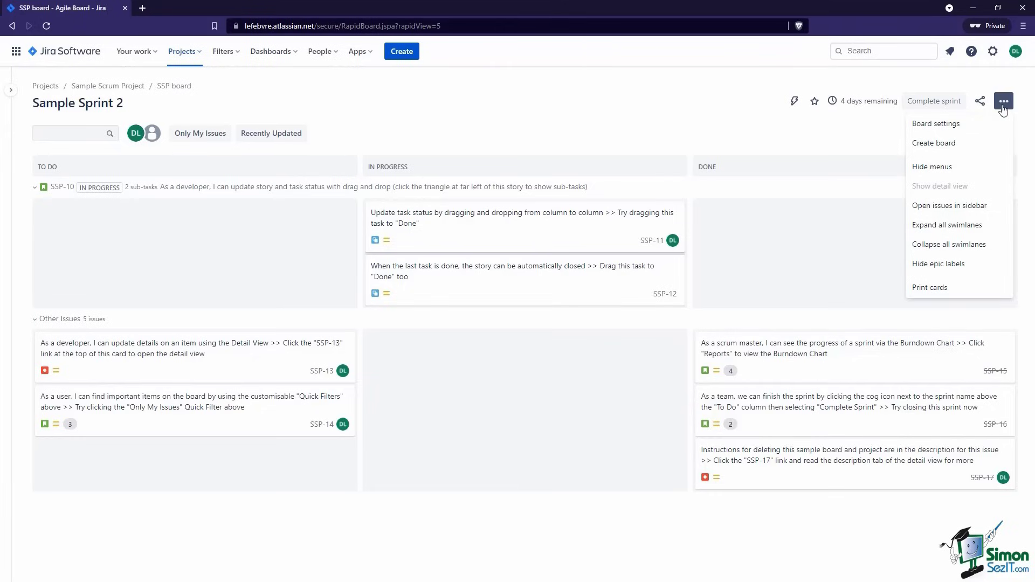
{"action": "left_click", "coordinate": [1002, 107]}
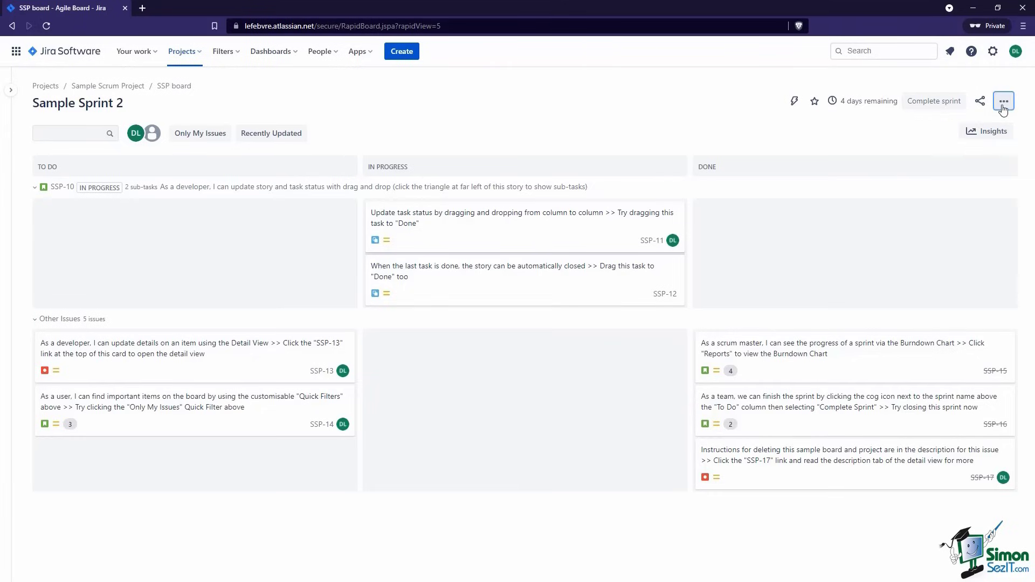
Examine the sprint progress insights for Sample Sprint 2, and close the insights.
{"action": "left_click", "coordinate": [977, 136]}
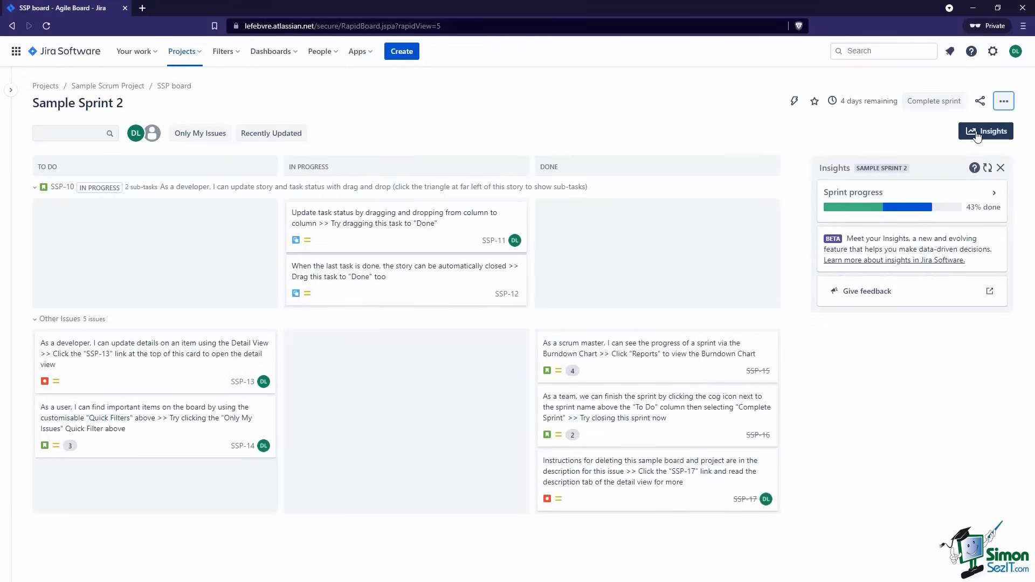
{"action": "mouse_move", "coordinate": [838, 209]}
{"action": "mouse_move", "coordinate": [906, 208]}
{"action": "left_click", "coordinate": [976, 133]}
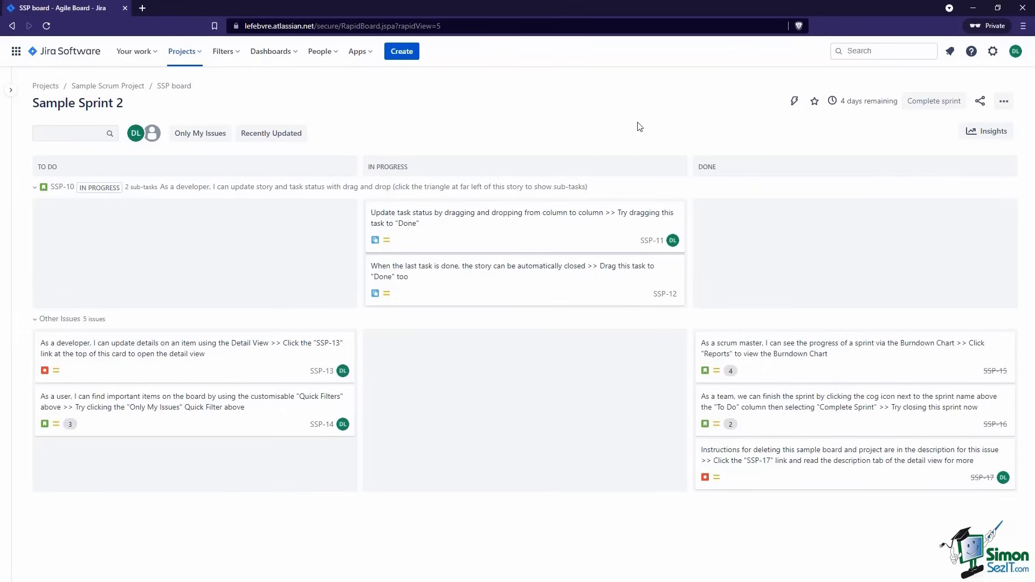
Expand the project navigation sidebar and open the SSP board's backlog to check its additional actions.
{"action": "left_click", "coordinate": [13, 92]}
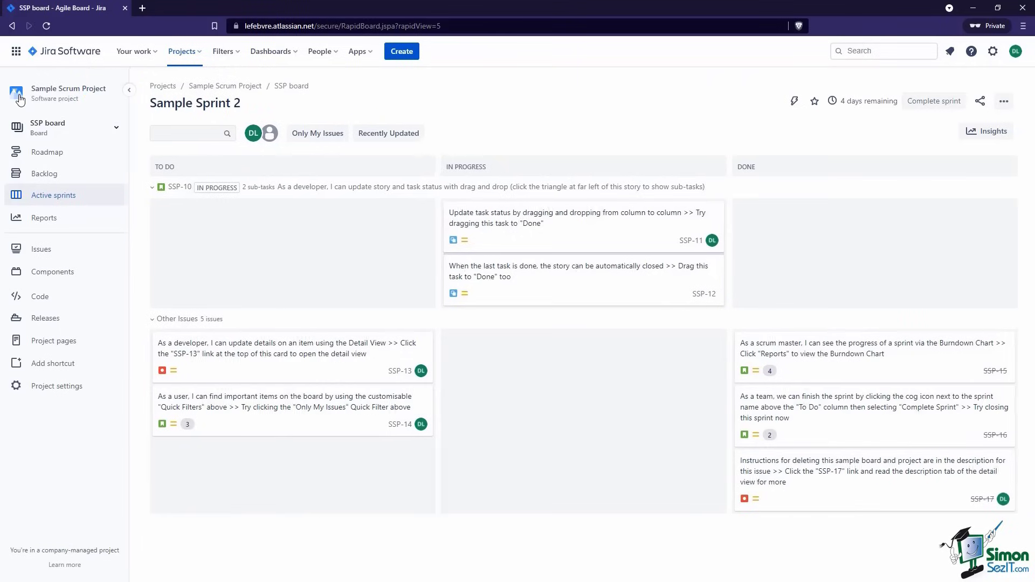
{"action": "left_click", "coordinate": [70, 173]}
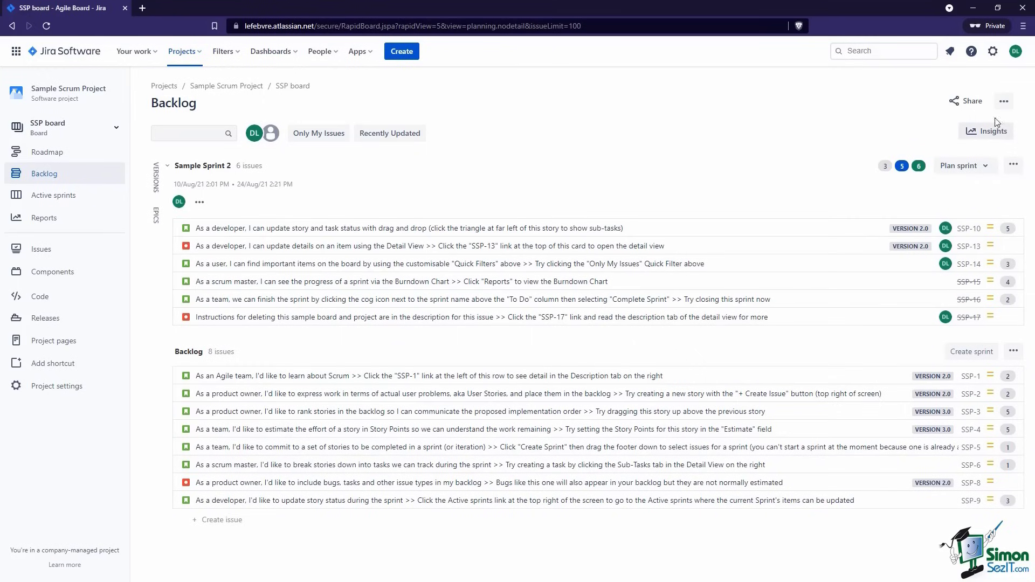
{"action": "left_click", "coordinate": [1003, 102]}
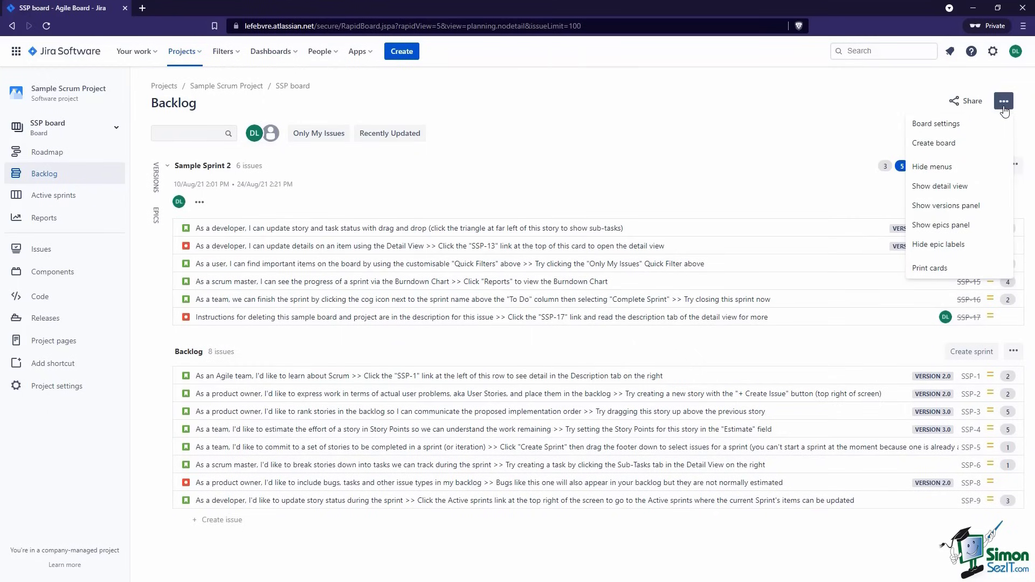
{"action": "left_click", "coordinate": [1003, 106]}
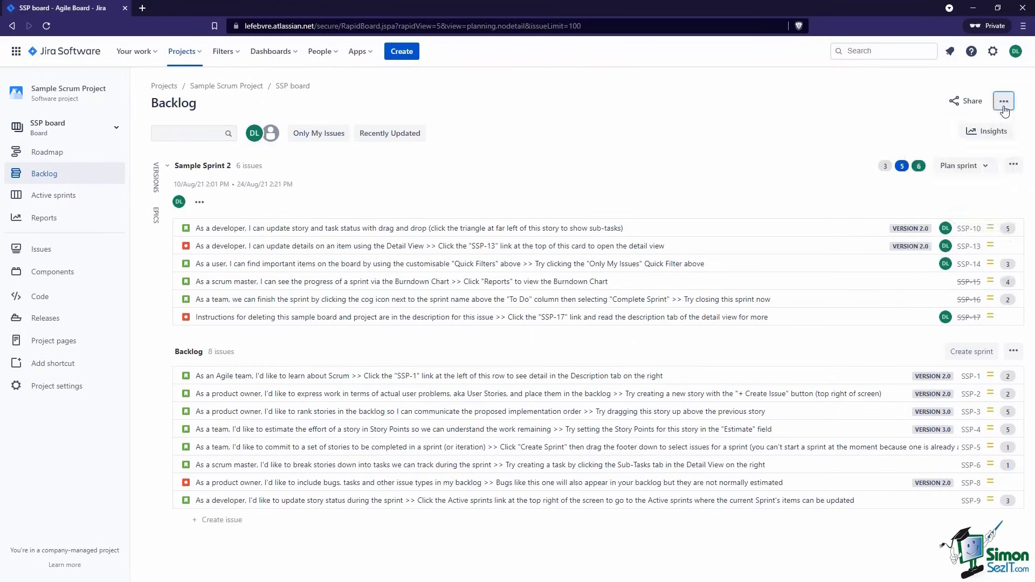
{"action": "left_click", "coordinate": [874, 116]}
Return to the active sprint and complete Sample Sprint 2, moving its incomplete issues to a new sprint.
{"action": "left_click", "coordinate": [77, 204]}
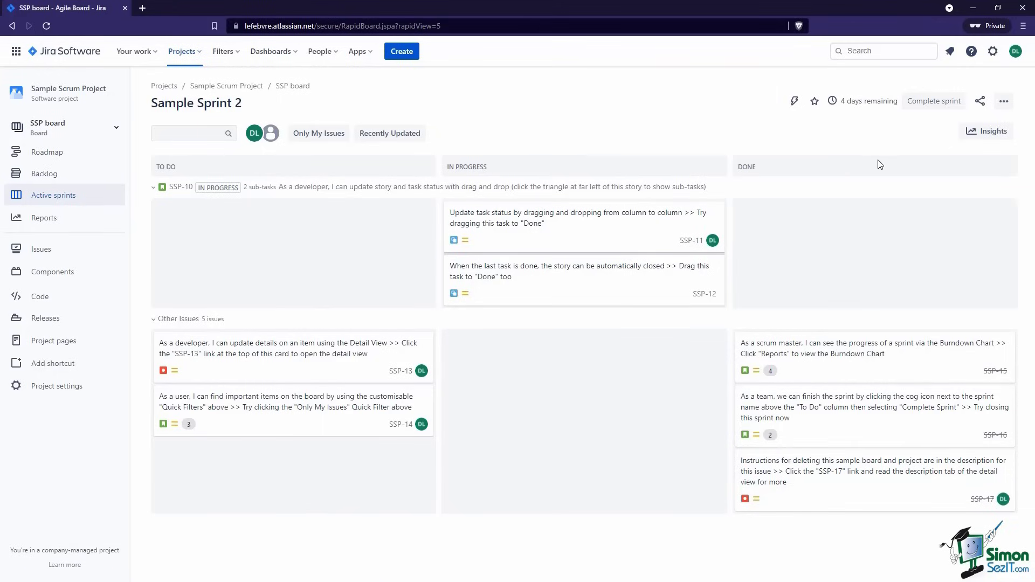
{"action": "left_click", "coordinate": [926, 102]}
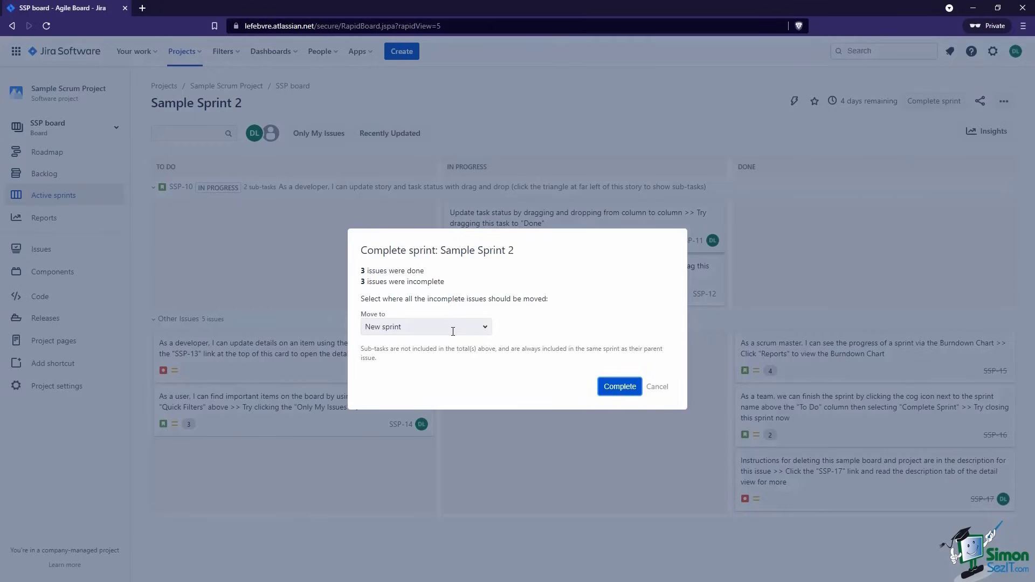
{"action": "left_click", "coordinate": [453, 330]}
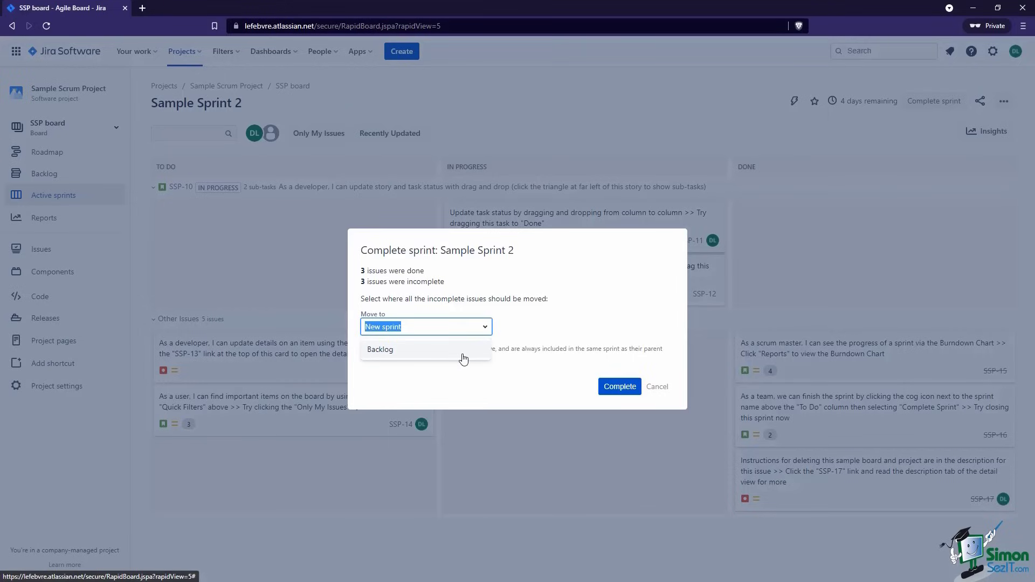
{"action": "left_click", "coordinate": [507, 332]}
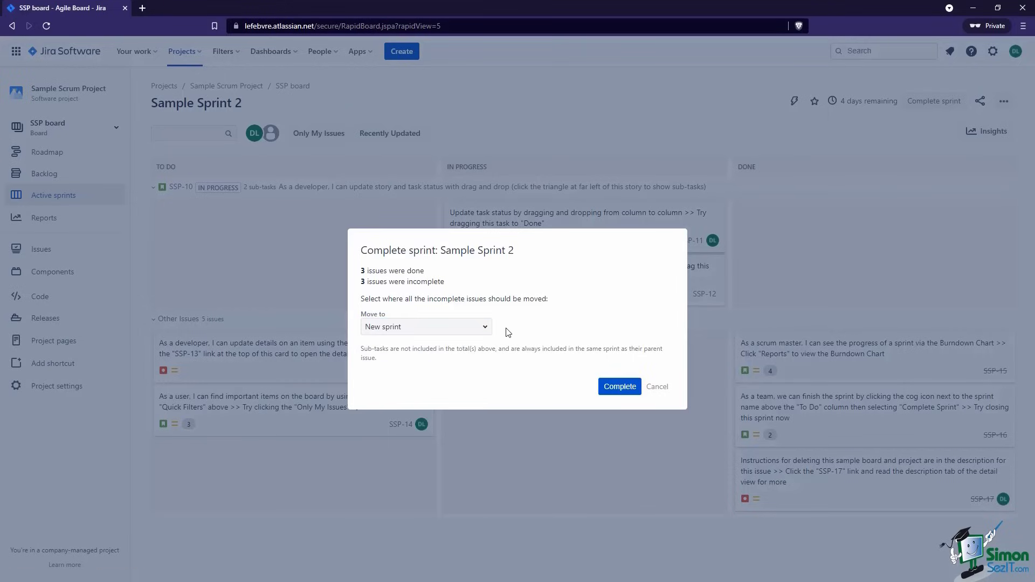
{"action": "left_click", "coordinate": [623, 382]}
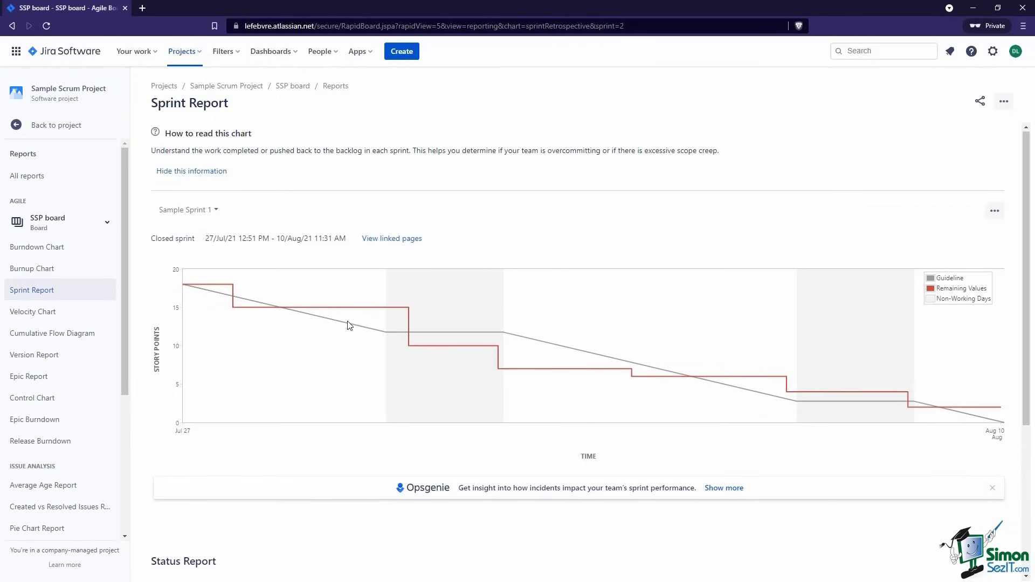
Read through the Sprint Report for Sample Sprint 1, including its status report, and leave the reports.
{"action": "scroll", "coordinate": [349, 324], "scroll_direction": "down", "scroll_amount": 4}
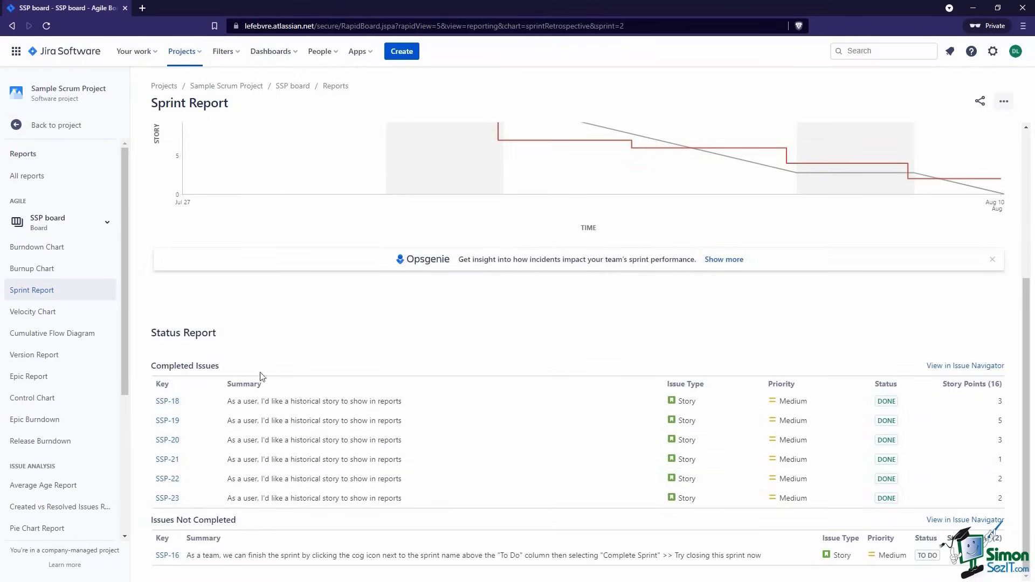
{"action": "scroll", "coordinate": [268, 433], "scroll_direction": "up", "scroll_amount": 5}
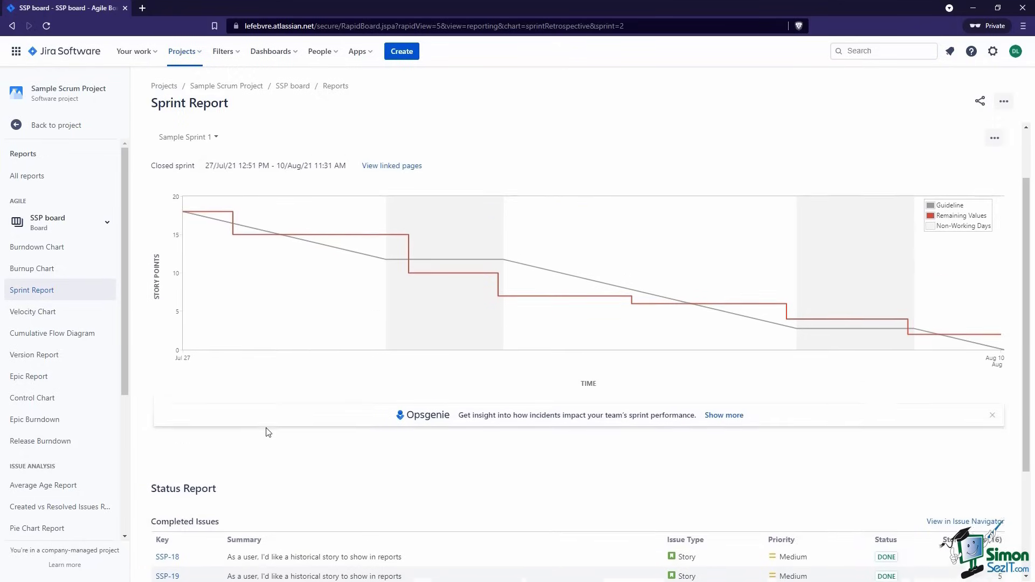
{"action": "left_click", "coordinate": [63, 126]}
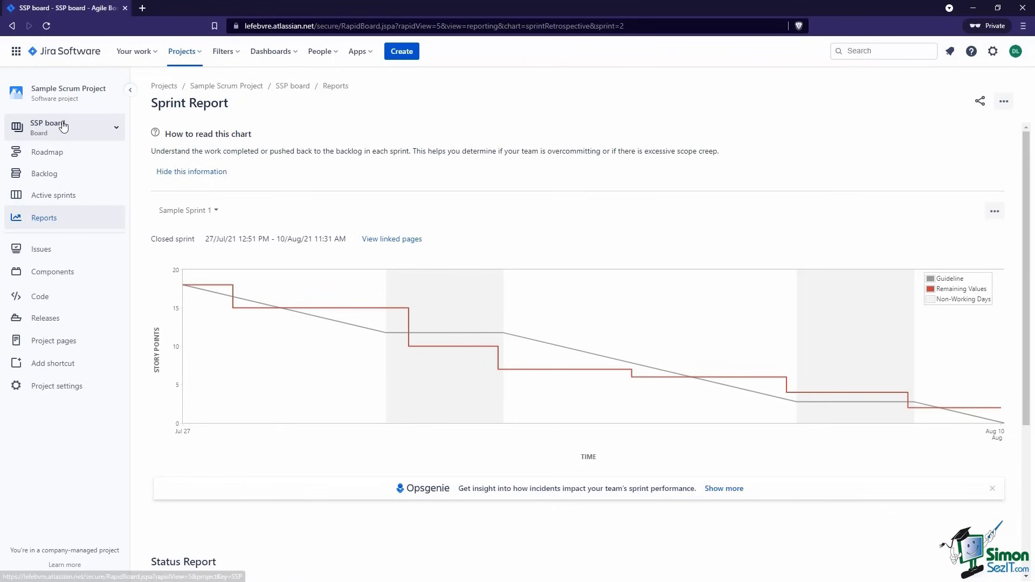
Open the SSP board's backlog and filter its issues by the assigned team member.
{"action": "left_click", "coordinate": [63, 184]}
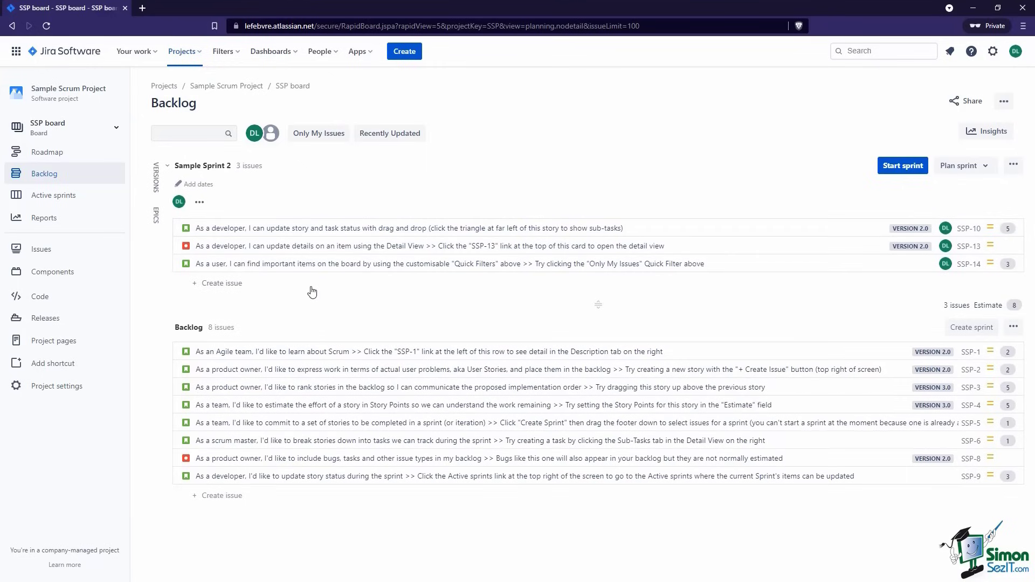
{"action": "left_click", "coordinate": [255, 134]}
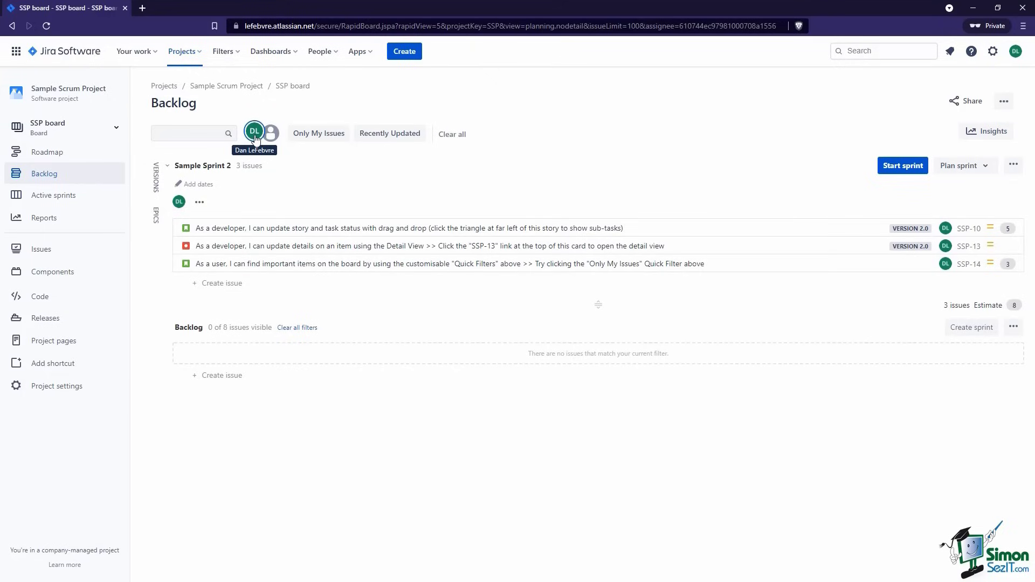
Clear the assignee filter and look through the backlog's versions and epics, including the details of Version 2.0.
{"action": "left_click", "coordinate": [255, 138]}
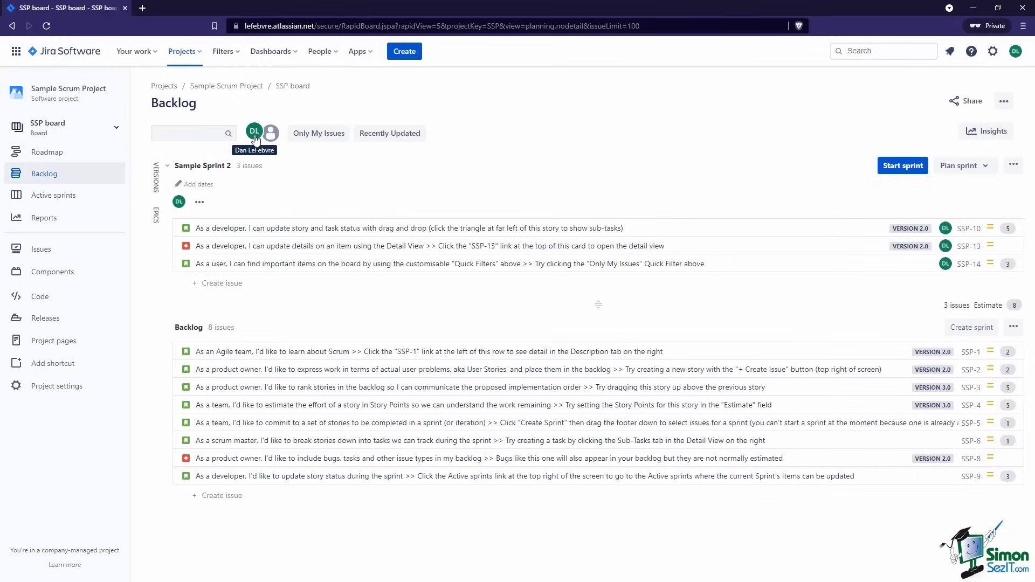
{"action": "left_click", "coordinate": [155, 184]}
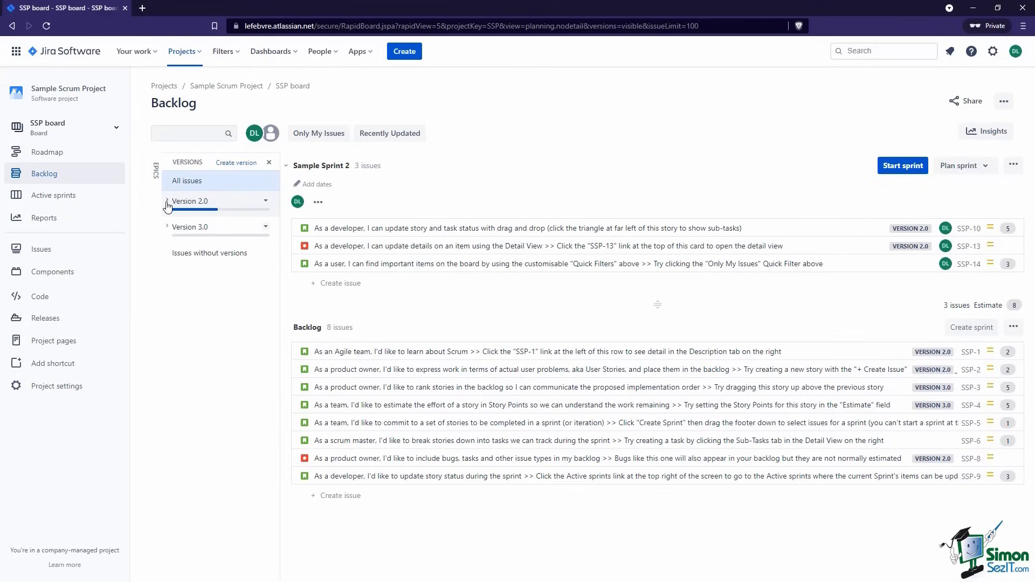
{"action": "left_click", "coordinate": [167, 202]}
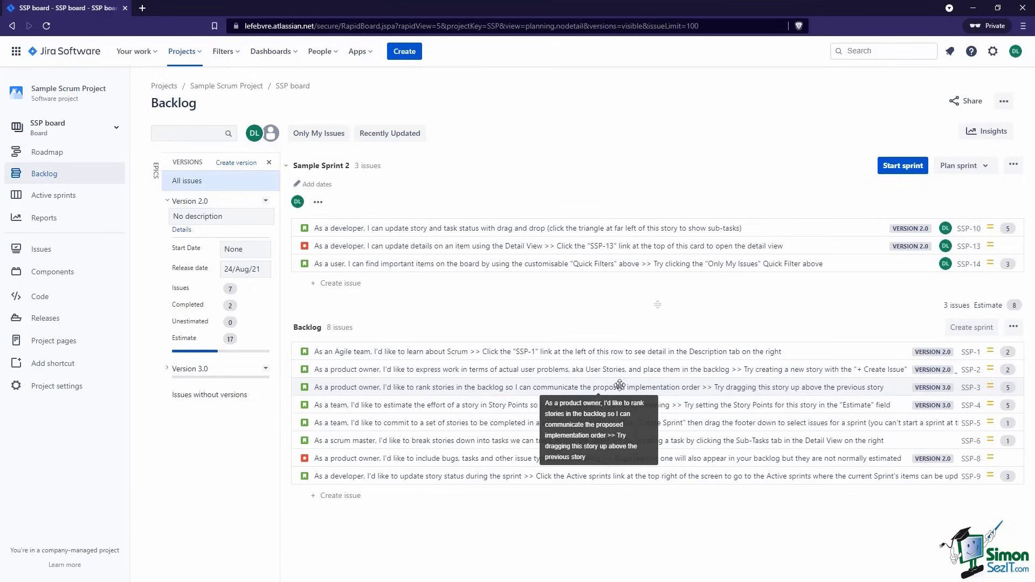
{"action": "left_click", "coordinate": [156, 173]}
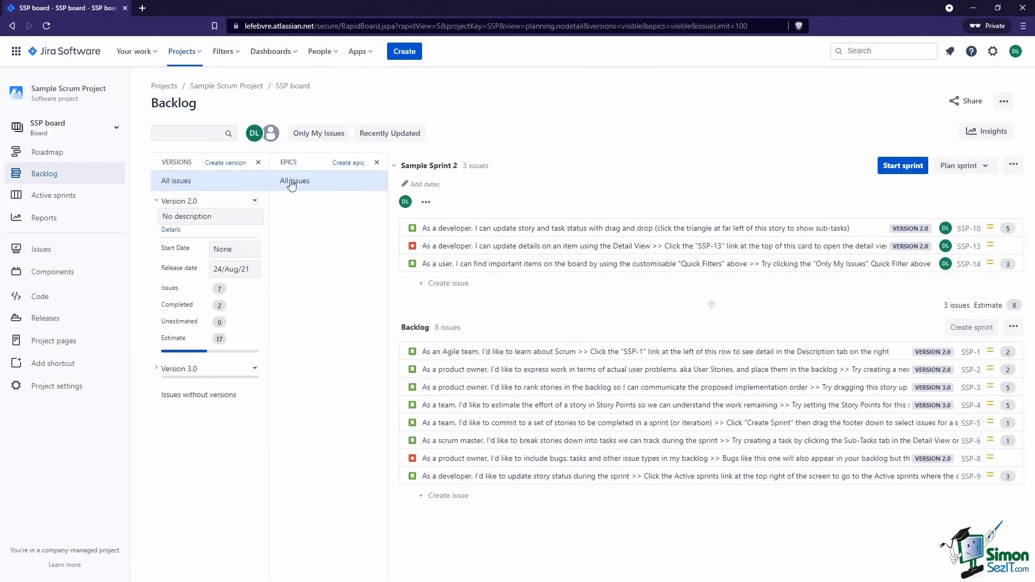
{"action": "left_click", "coordinate": [156, 201]}
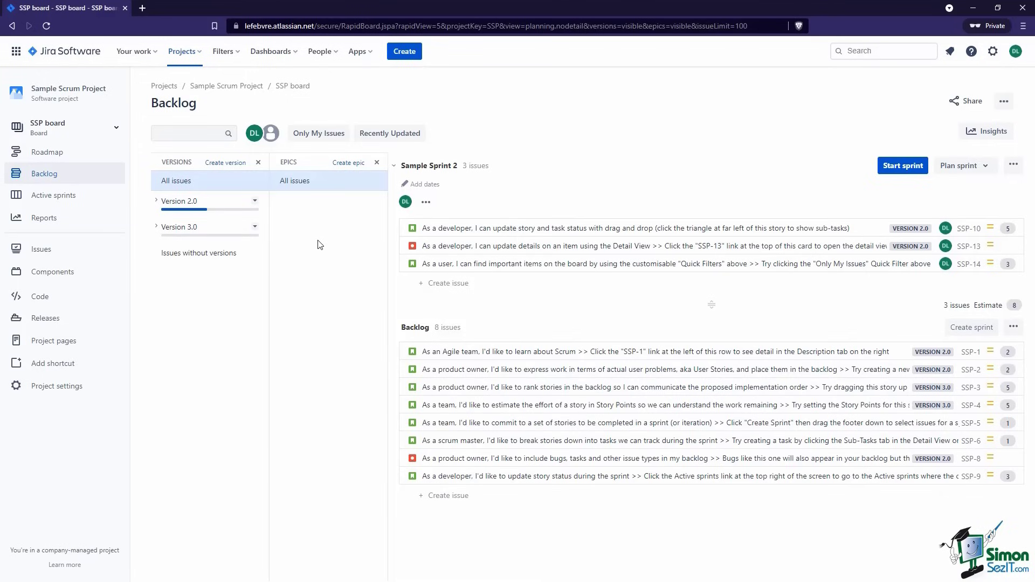
{"action": "left_click", "coordinate": [377, 163]}
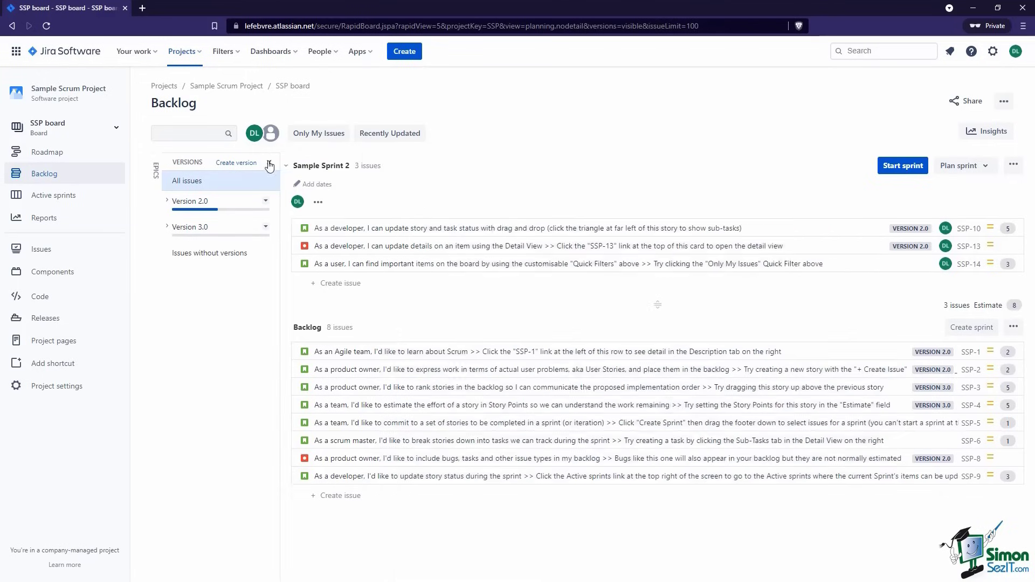
{"action": "left_click", "coordinate": [270, 164]}
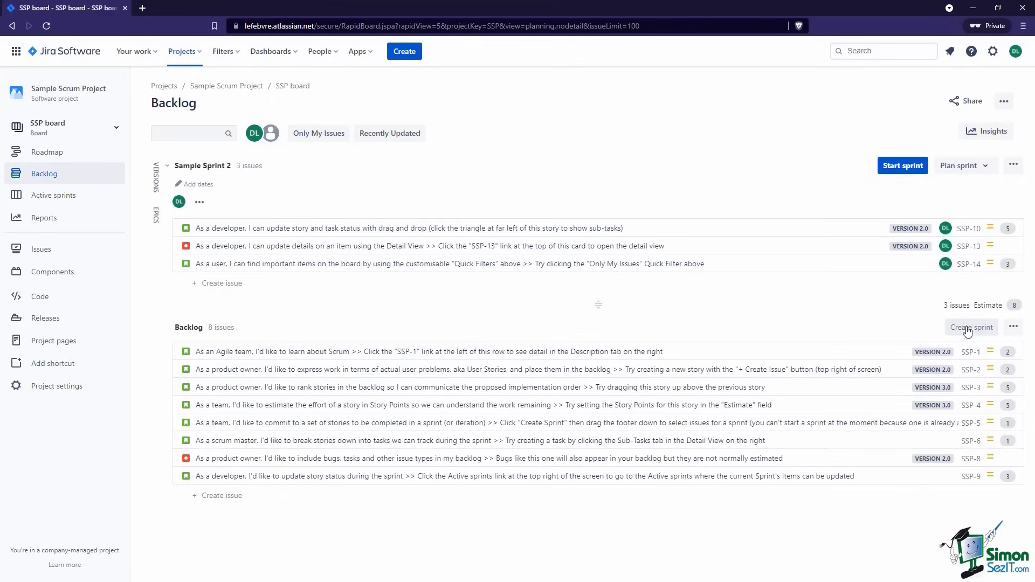
Edit Sample Sprint 2, try a 4-week duration among others, and save the sprint without dates.
{"action": "left_click", "coordinate": [1014, 165]}
{"action": "left_click", "coordinate": [965, 189]}
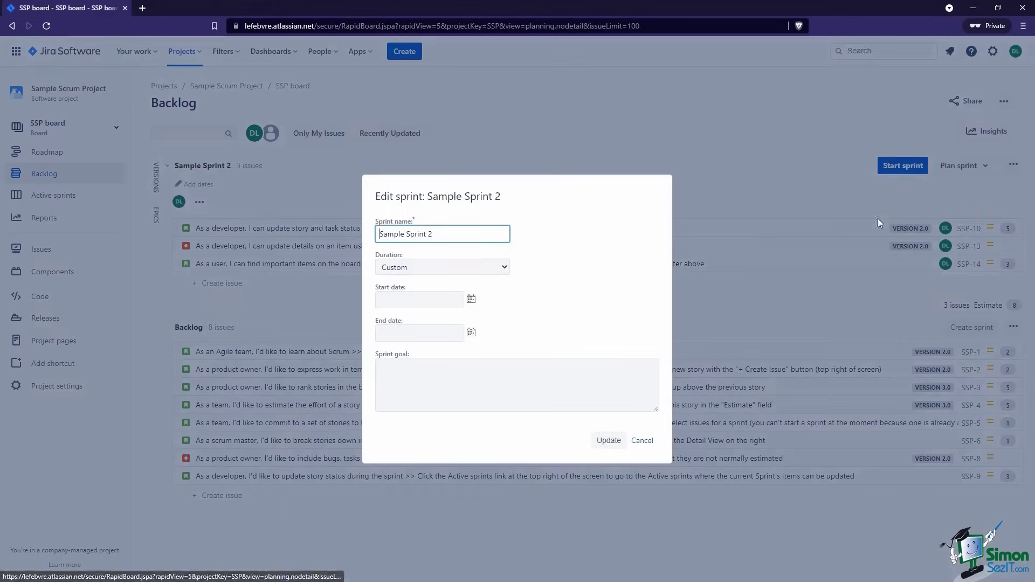
{"action": "left_click", "coordinate": [450, 265]}
{"action": "left_click", "coordinate": [441, 292]}
{"action": "left_click", "coordinate": [441, 268]}
{"action": "left_click", "coordinate": [432, 315]}
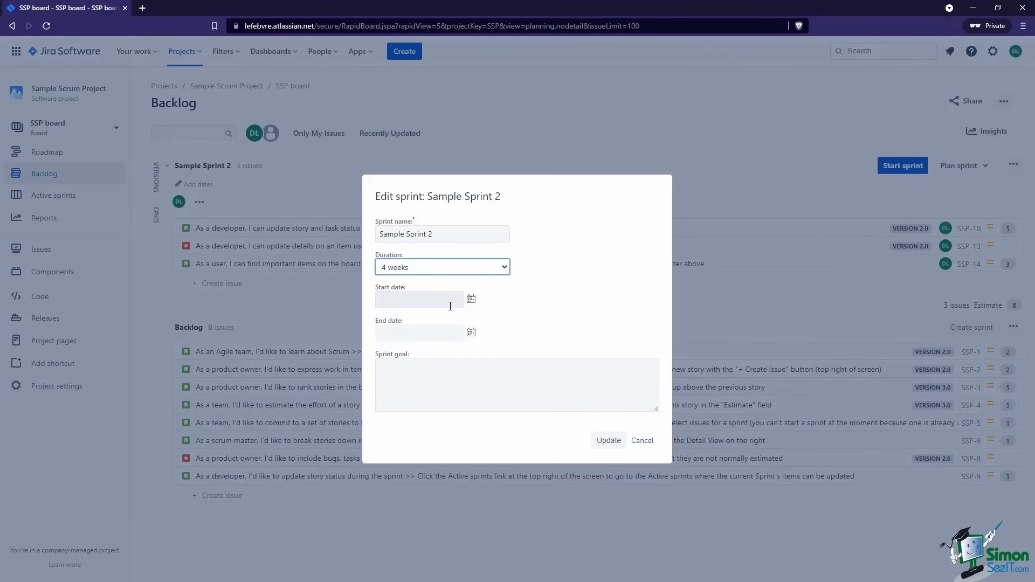
{"action": "left_click", "coordinate": [501, 268]}
{"action": "left_click", "coordinate": [478, 291]}
{"action": "left_click", "coordinate": [606, 441]}
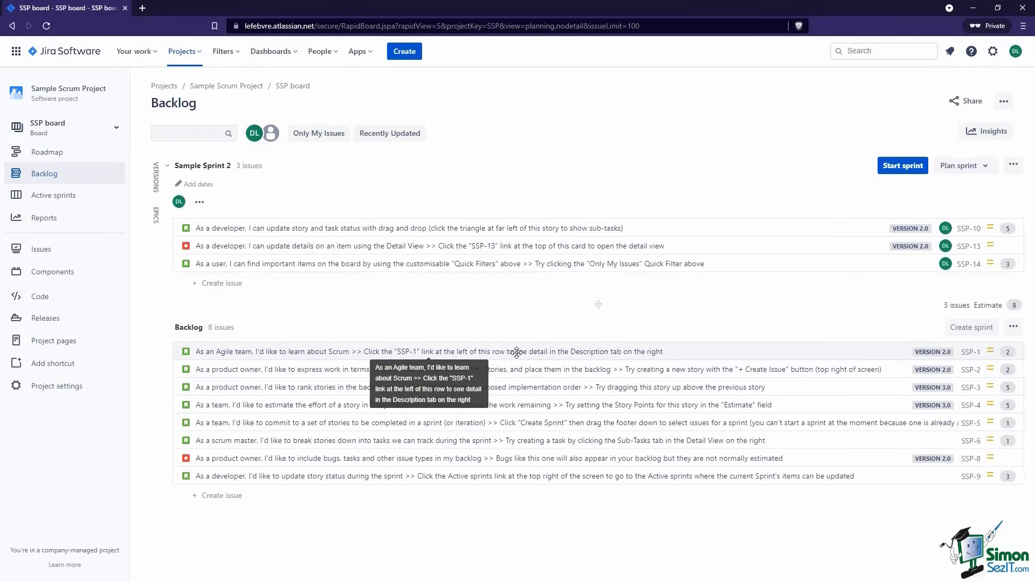
Move issue SSP-1 from the backlog into Sample Sprint 2 and extend the sprint to include SSP-2, SSP-3 and SSP-4.
{"action": "left_click_drag", "start_coordinate": [517, 352], "coordinate": [508, 281]}
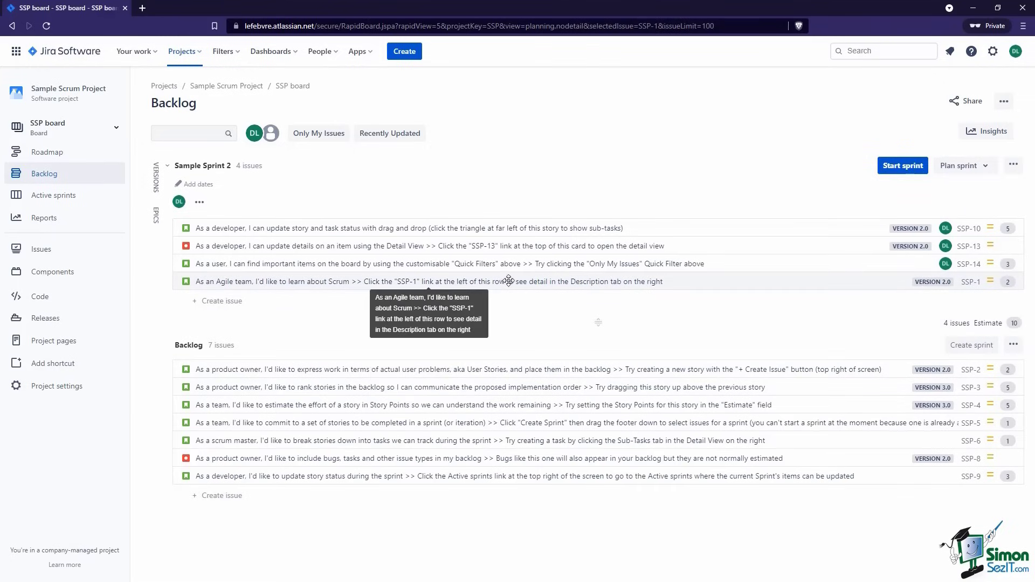
{"action": "left_click_drag", "start_coordinate": [598, 321], "coordinate": [593, 405]}
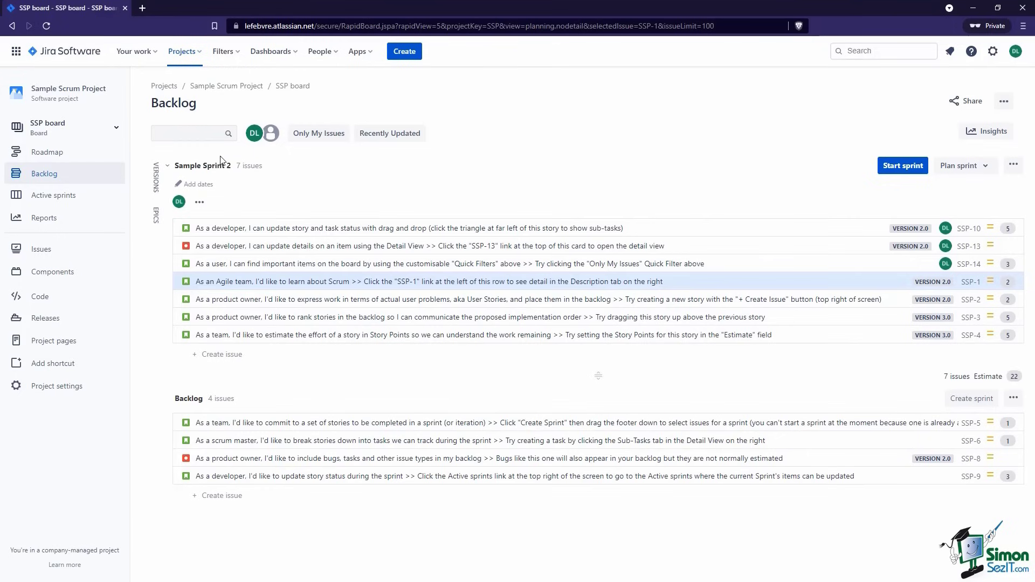
Assign backlog issue SSP-5 to the second team member.
{"action": "left_click", "coordinate": [467, 426]}
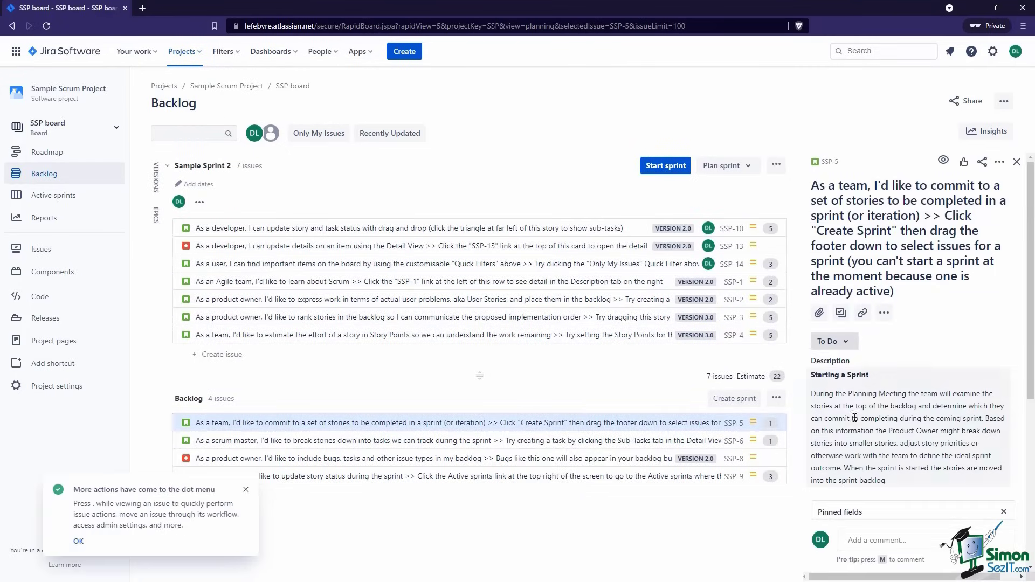
{"action": "scroll", "coordinate": [874, 418], "scroll_direction": "down", "scroll_amount": 2}
{"action": "scroll", "coordinate": [874, 417], "scroll_direction": "down", "scroll_amount": 2}
{"action": "left_click", "coordinate": [933, 369]}
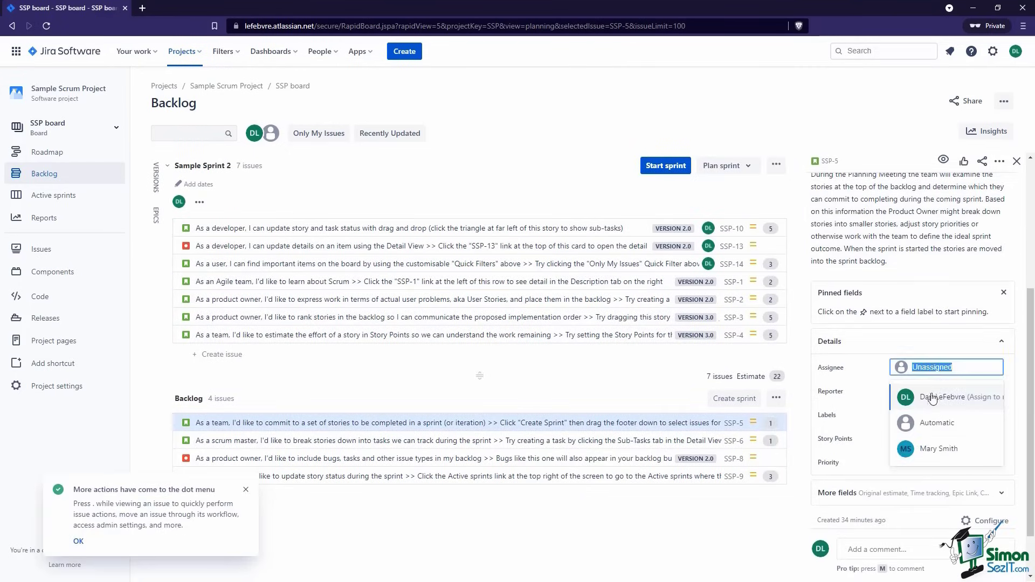
{"action": "left_click", "coordinate": [940, 449]}
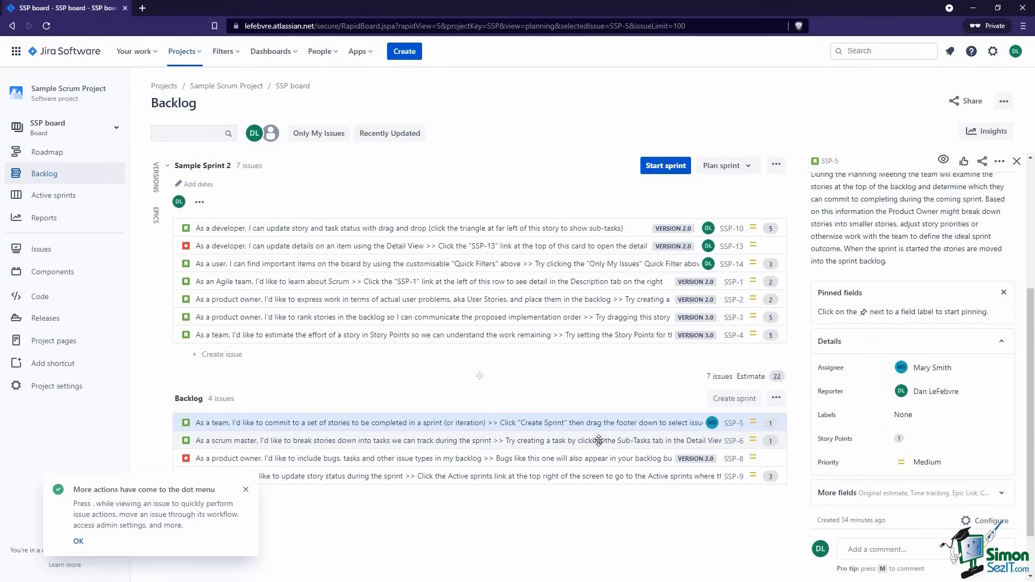
Assign backlog issue SSP-6 to the same team member as SSP-5 and close the issue details.
{"action": "left_click", "coordinate": [599, 447]}
{"action": "scroll", "coordinate": [905, 439], "scroll_direction": "down", "scroll_amount": 4}
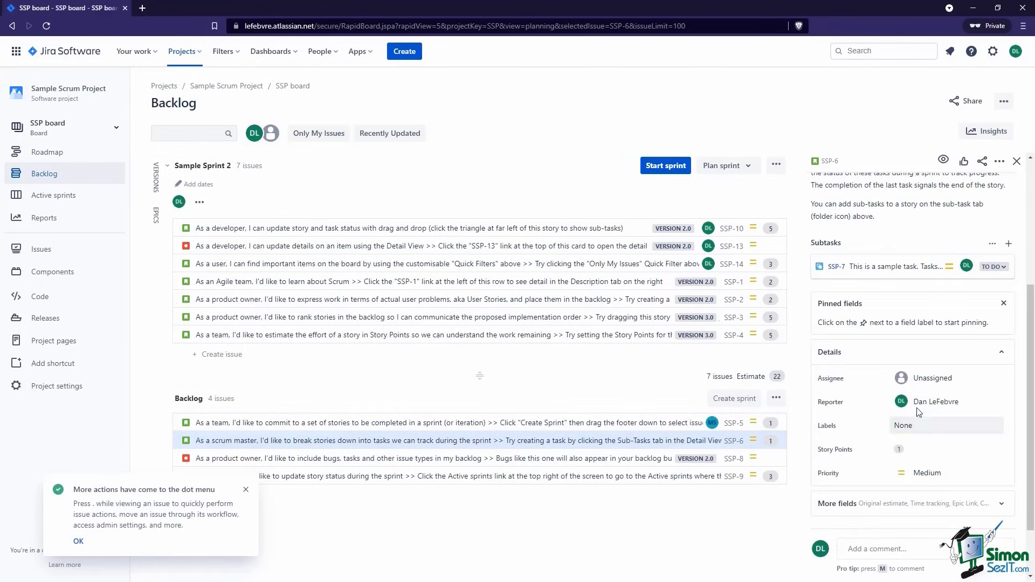
{"action": "left_click", "coordinate": [922, 376]}
{"action": "left_click", "coordinate": [931, 448]}
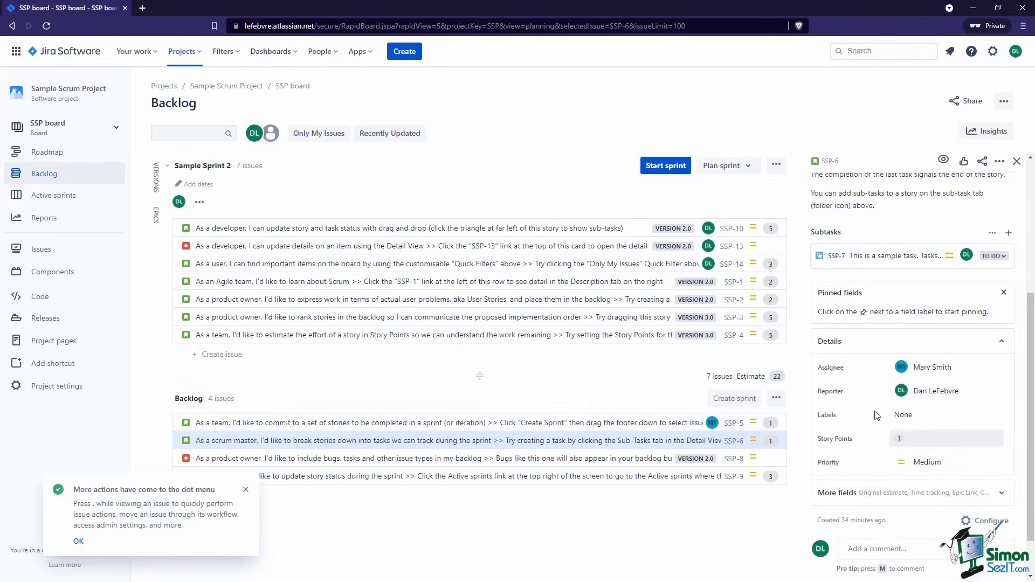
{"action": "left_click", "coordinate": [1016, 162]}
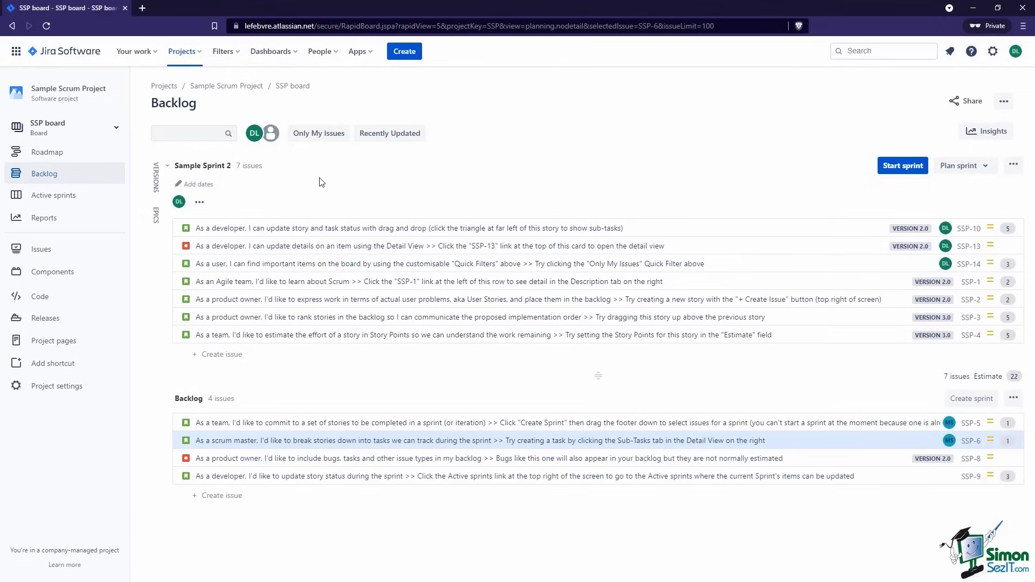
Reload the backlog, filter it by the team member assigned to SSP-10, and clear that filter.
{"action": "left_click", "coordinate": [46, 26]}
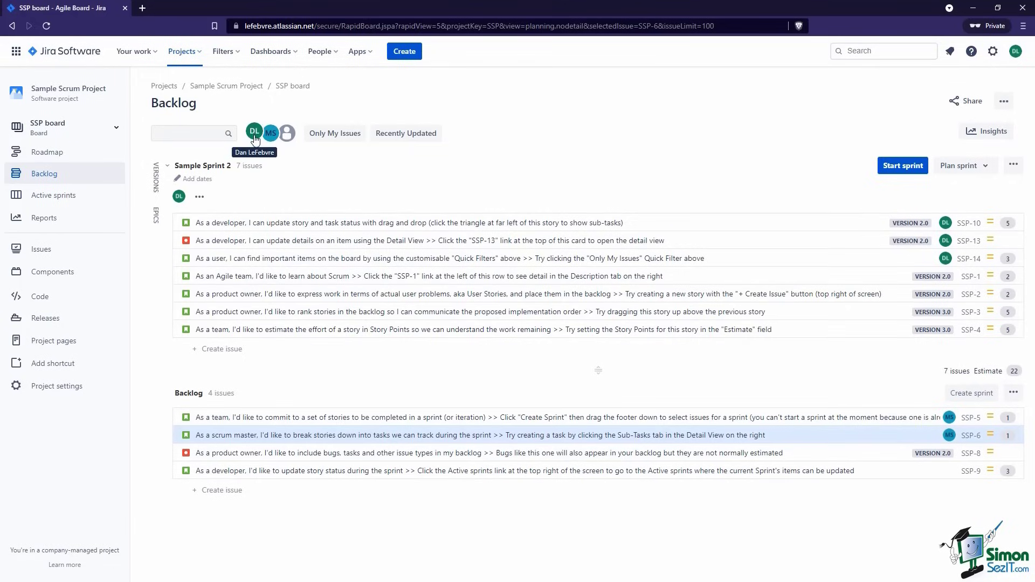
{"action": "left_click", "coordinate": [254, 132]}
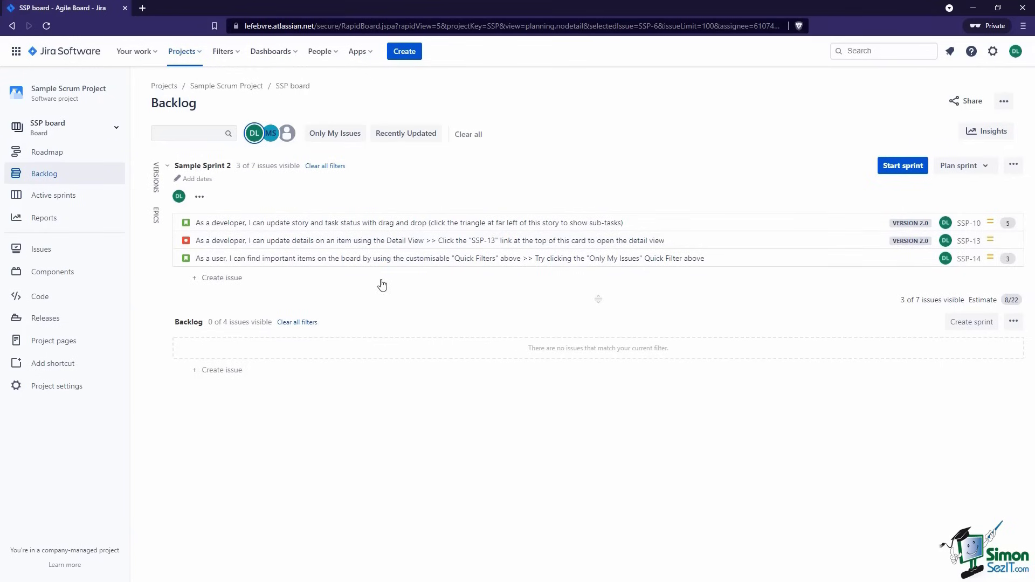
{"action": "left_click", "coordinate": [264, 141]}
Filter by the team member assigned to SSP-5 and SSP-6, move both issues into Sample Sprint 2, and clear the filter.
{"action": "left_click", "coordinate": [270, 134]}
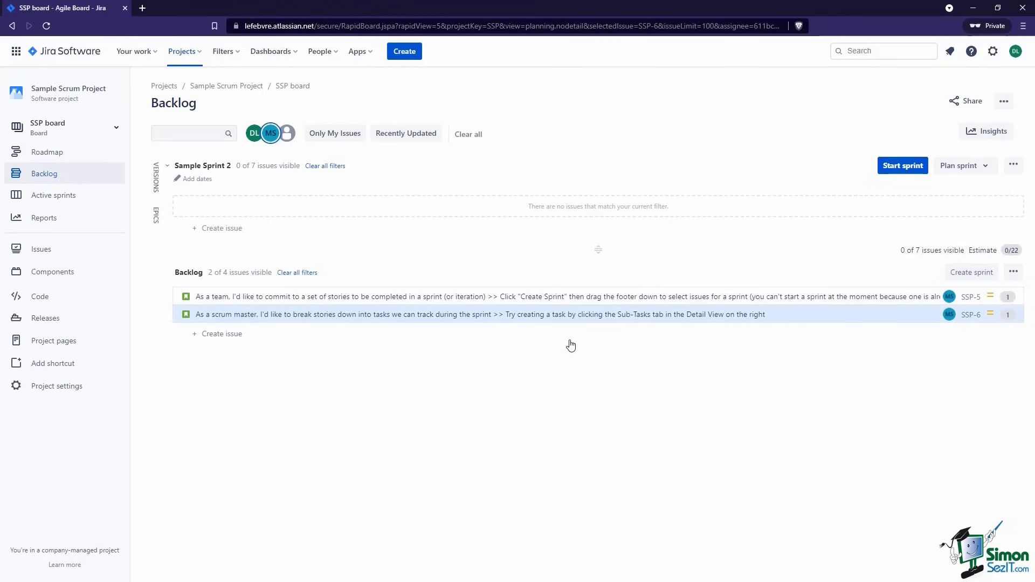
{"action": "left_click_drag", "start_coordinate": [597, 249], "coordinate": [591, 335]}
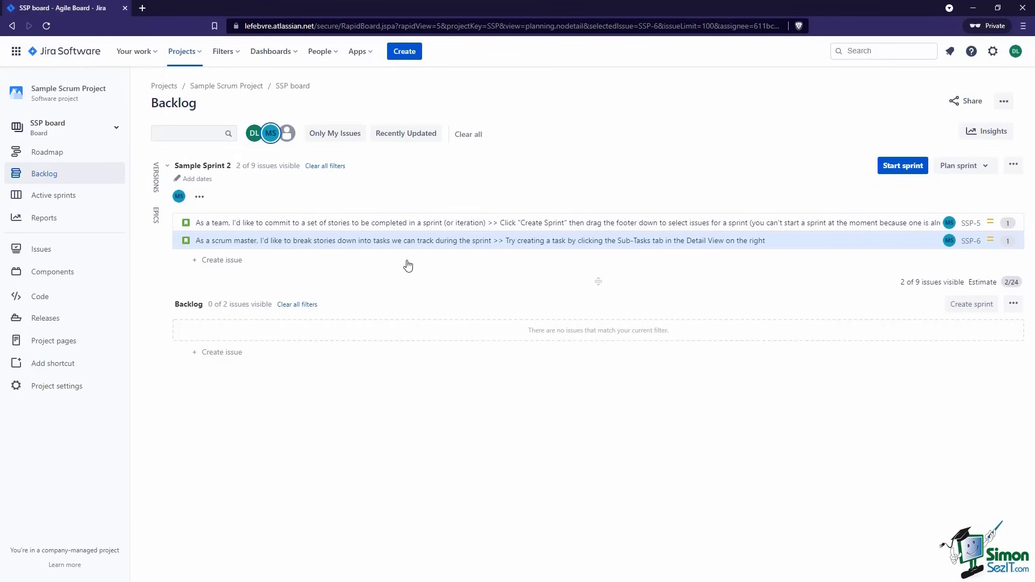
{"action": "left_click", "coordinate": [270, 133]}
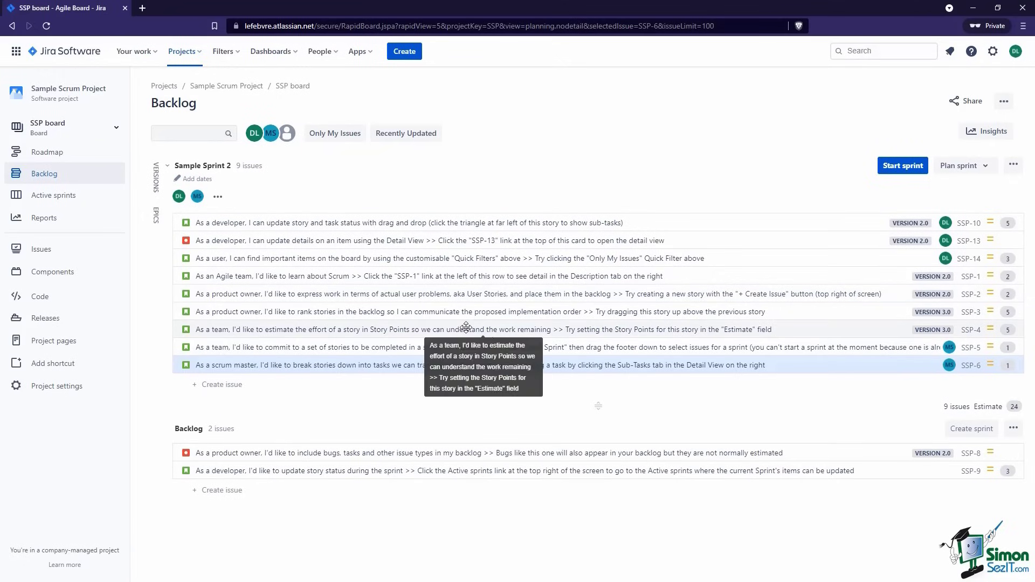
Filter by unassigned issues, move SSP-1 through SSP-4 from Sample Sprint 2 to the end of the backlog, and clear the filter.
{"action": "left_click", "coordinate": [292, 140]}
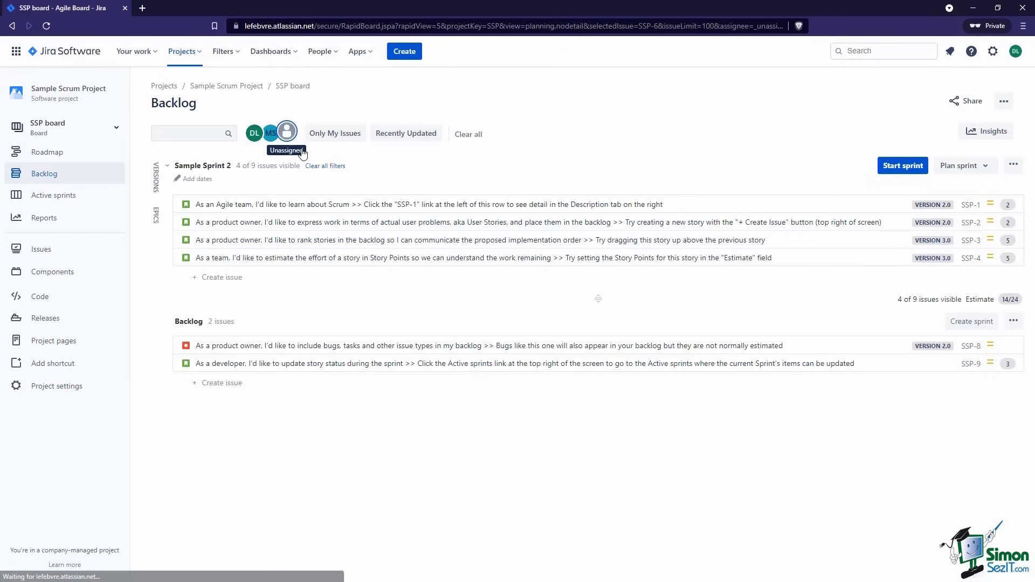
{"action": "left_click", "coordinate": [439, 206]}
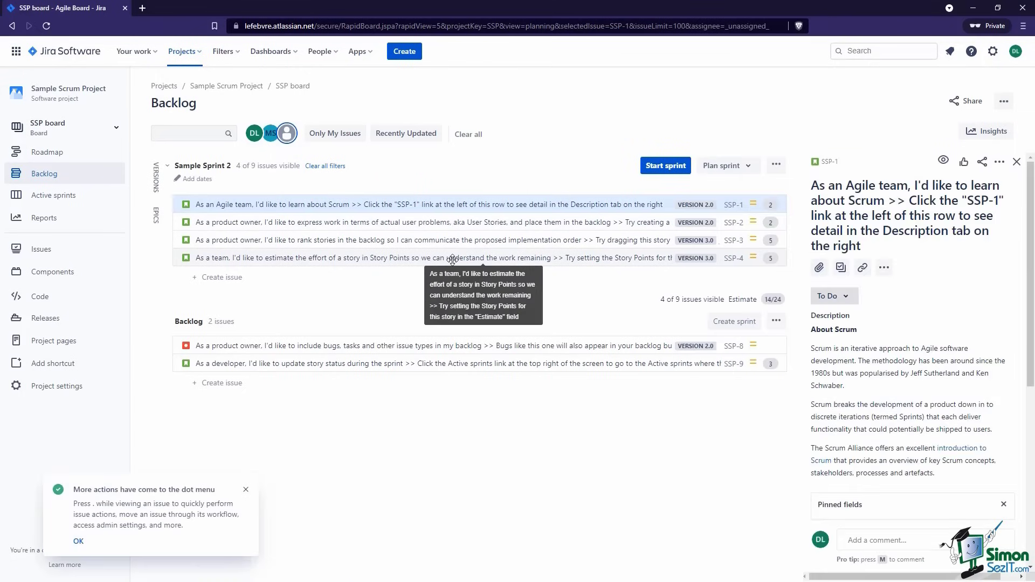
{"action": "left_click_drag", "start_coordinate": [452, 259], "coordinate": [383, 384]}
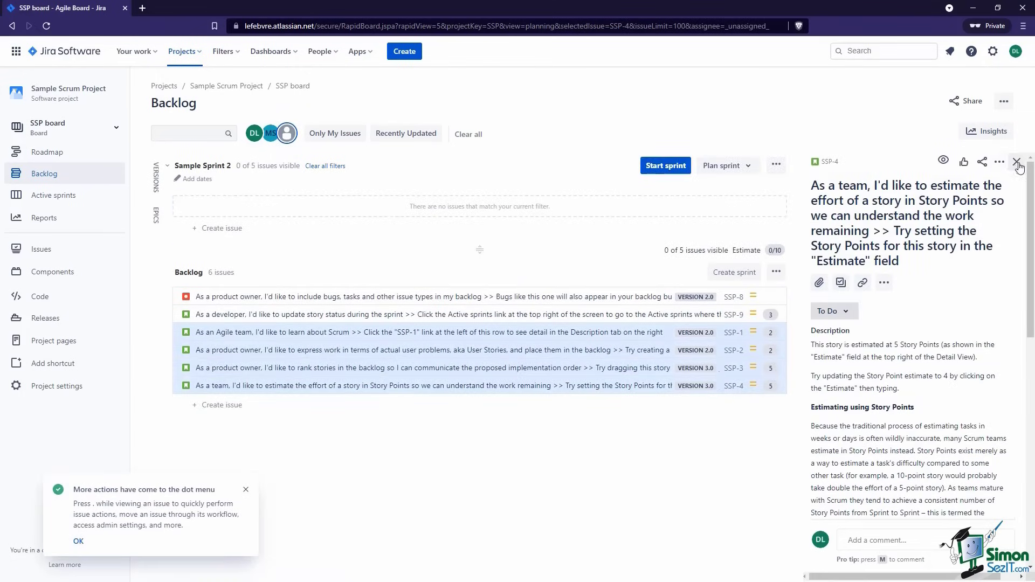
{"action": "left_click", "coordinate": [1017, 163]}
{"action": "left_click", "coordinate": [287, 133]}
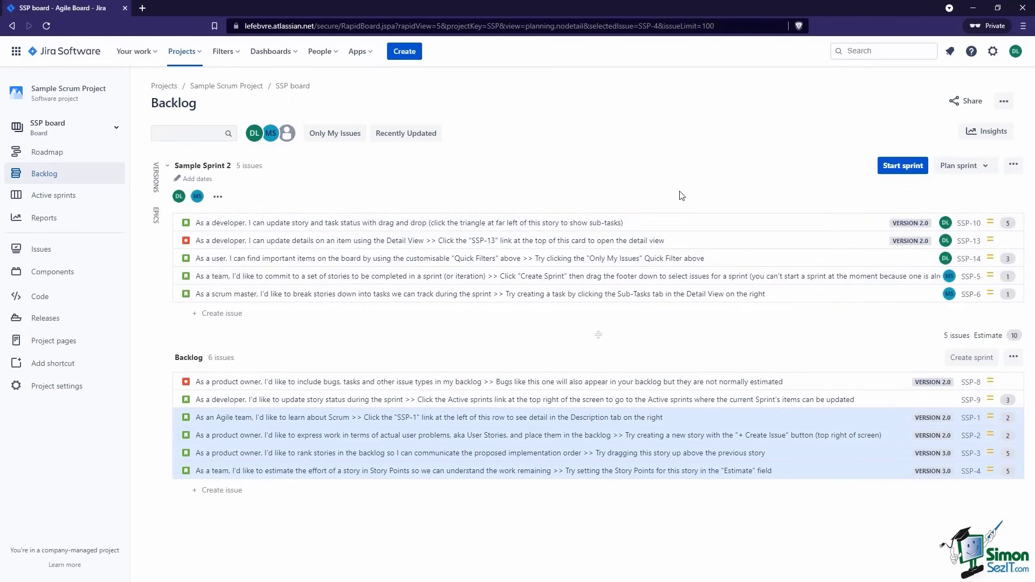
Start Sample Sprint 2 with a 2-week duration and move sub-task SSP-7 to In Progress.
{"action": "left_click", "coordinate": [906, 167]}
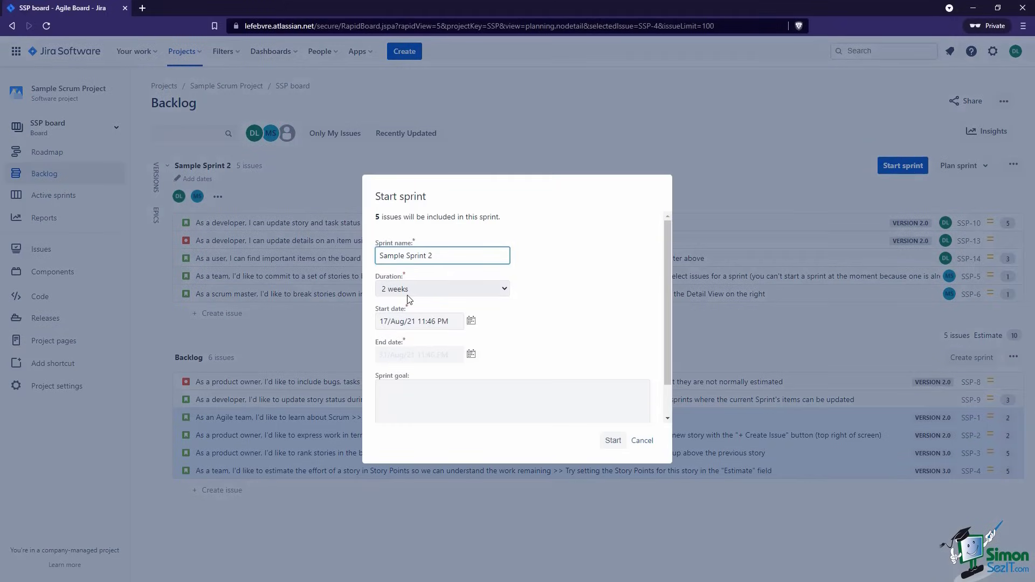
{"action": "left_click", "coordinate": [618, 443]}
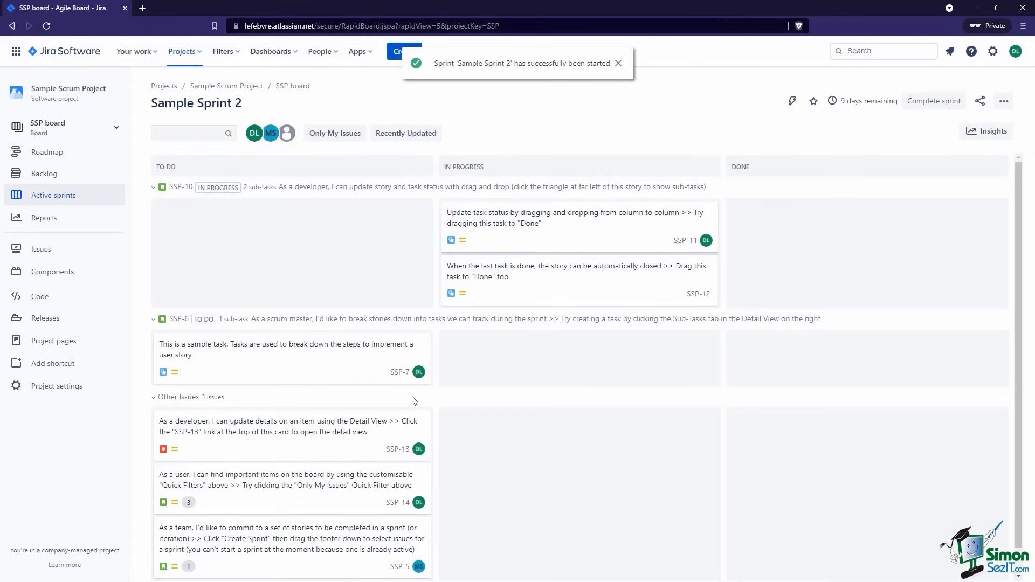
{"action": "left_click_drag", "start_coordinate": [333, 351], "coordinate": [531, 361]}
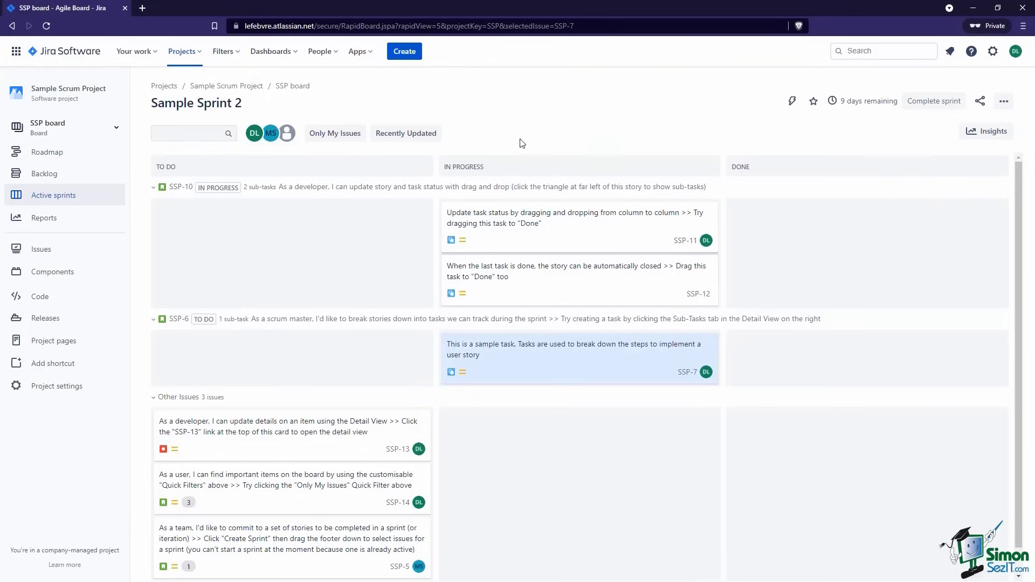
Collapse and re-expand the SSP-10 swimlane, and examine the sub-tasks and other issues on the active sprint board.
{"action": "left_click", "coordinate": [154, 188]}
{"action": "left_click", "coordinate": [153, 188]}
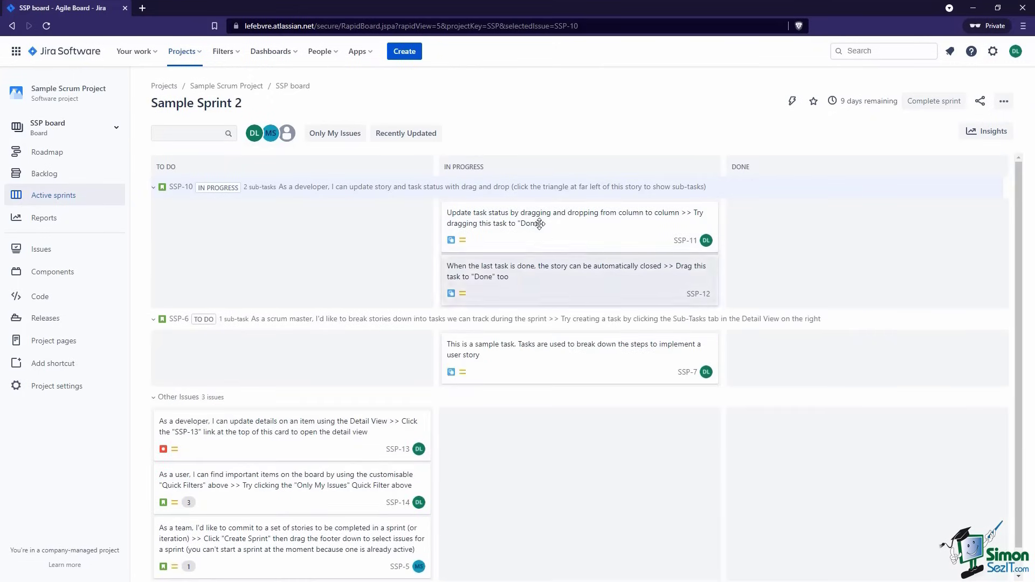
{"action": "mouse_move", "coordinate": [246, 187]}
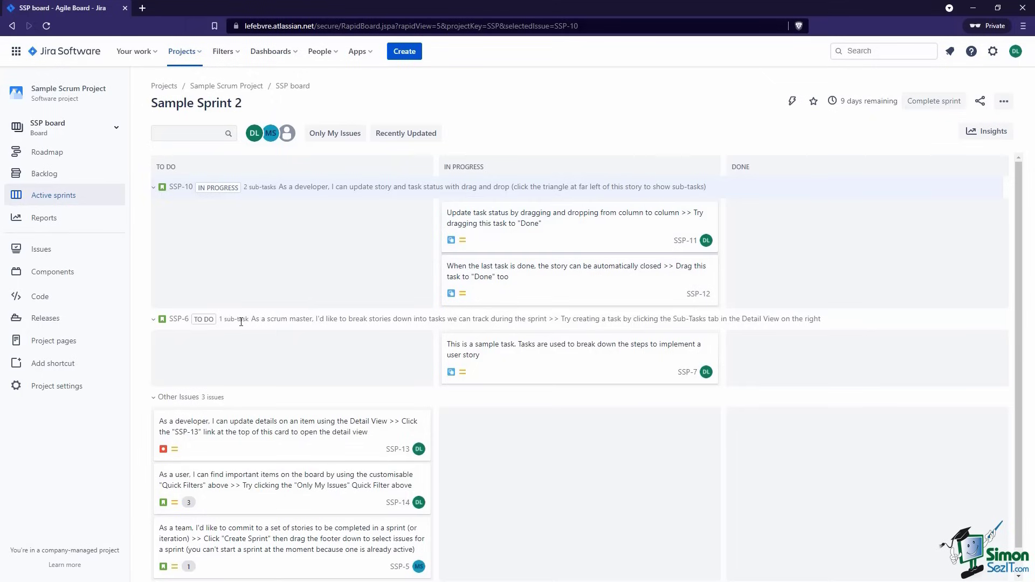
{"action": "scroll", "coordinate": [222, 421], "scroll_direction": "down", "scroll_amount": 1}
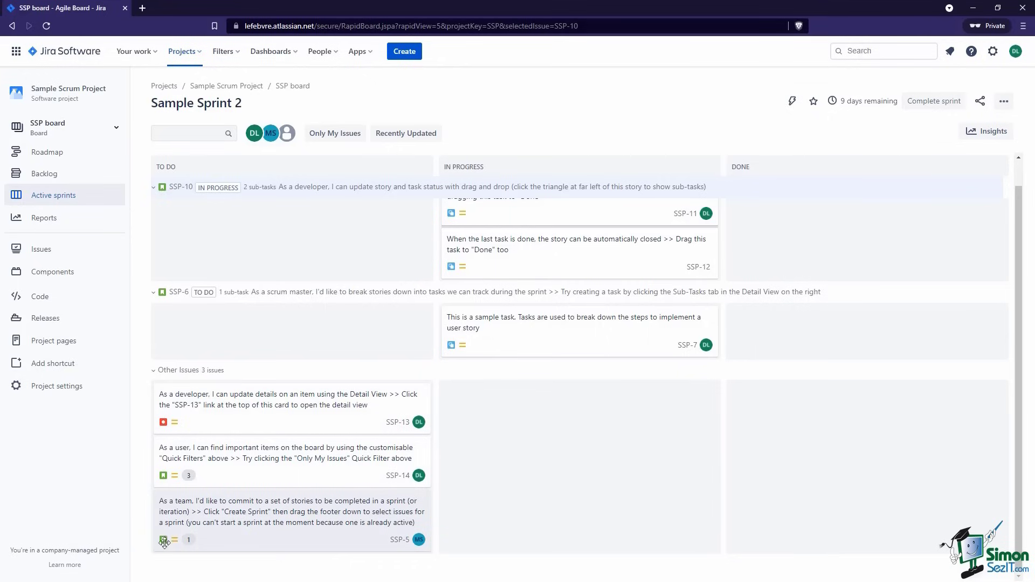
{"action": "scroll", "coordinate": [226, 500], "scroll_direction": "up", "scroll_amount": 1}
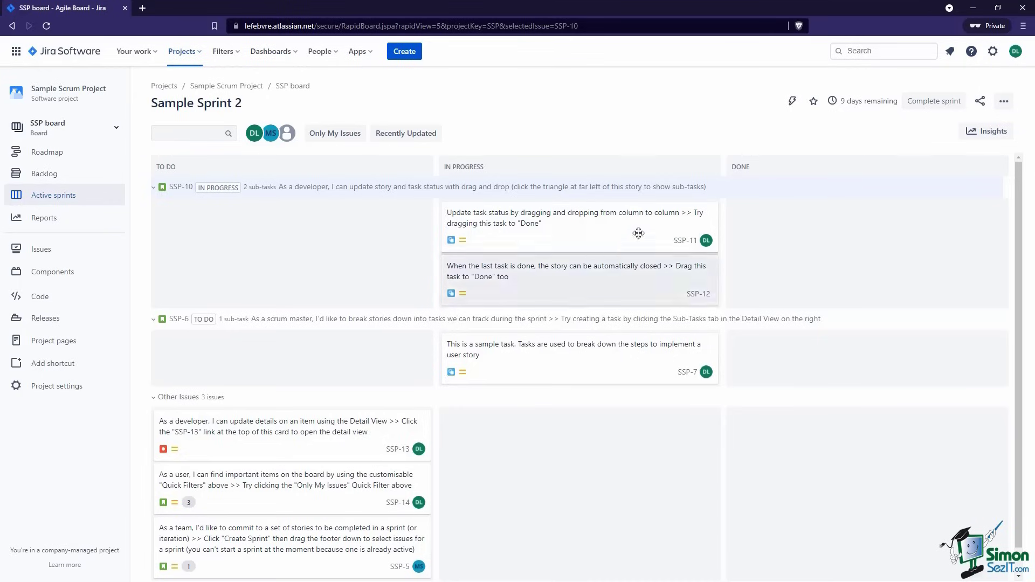
Open the SSP board's filter query from its general board settings and examine the full list of issues it covers.
{"action": "left_click", "coordinate": [1004, 101]}
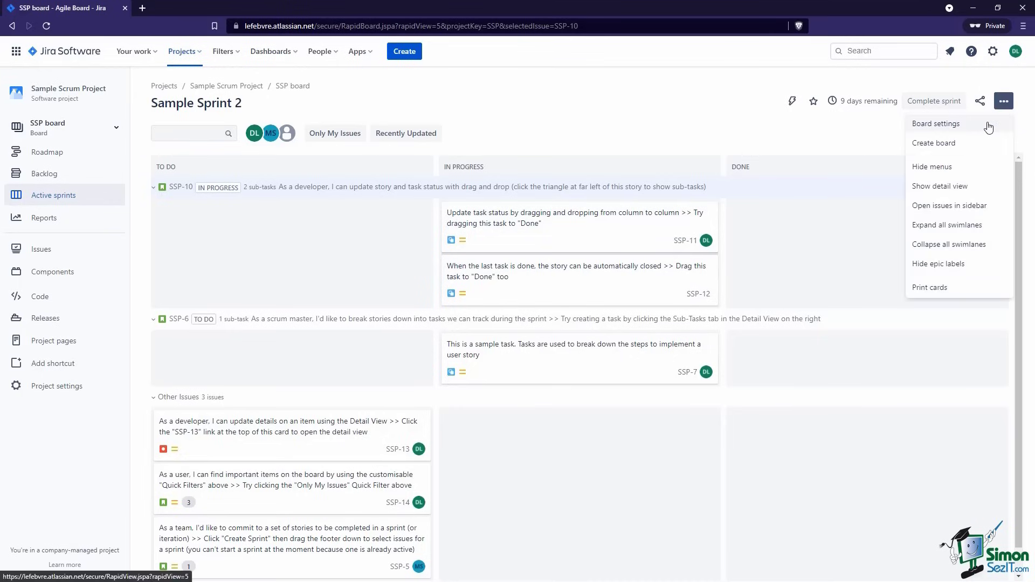
{"action": "left_click", "coordinate": [997, 123]}
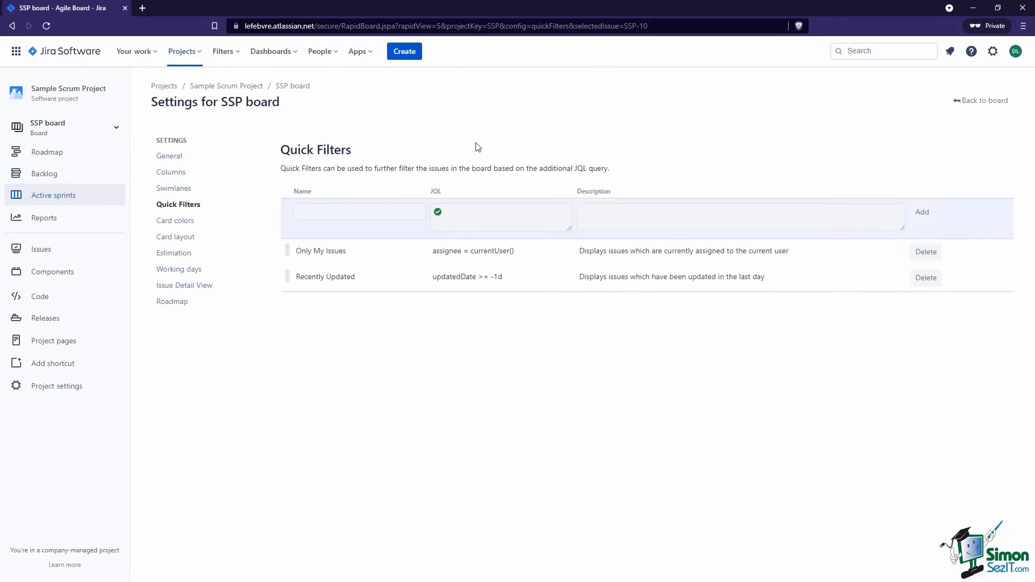
{"action": "left_click", "coordinate": [190, 157]}
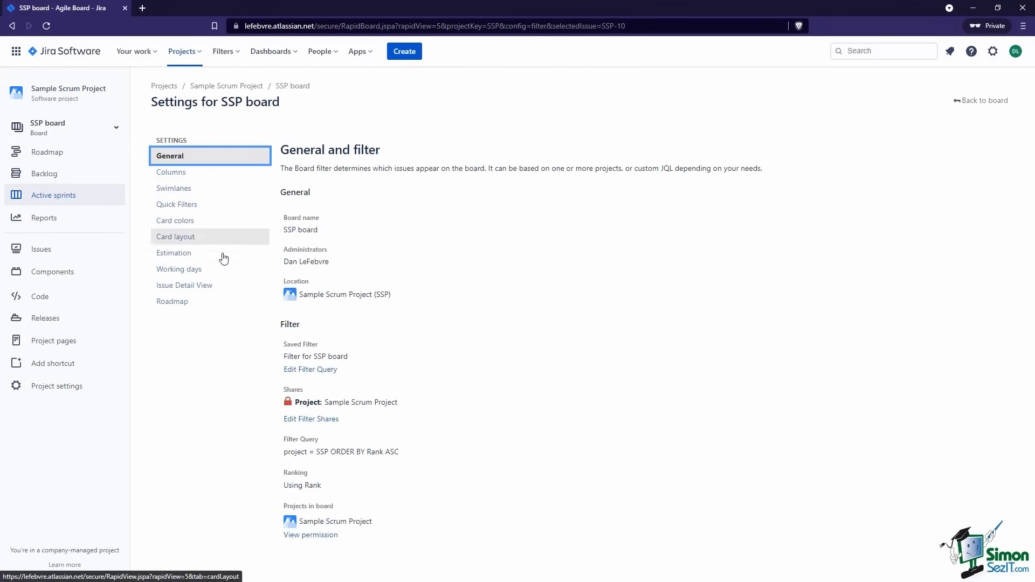
{"action": "left_click", "coordinate": [327, 372]}
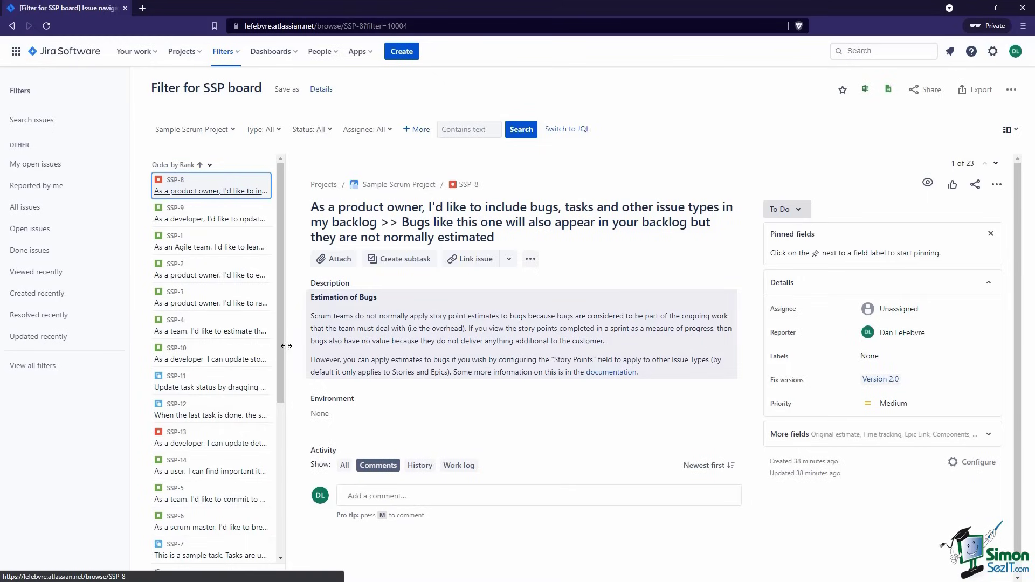
{"action": "scroll", "coordinate": [213, 317], "scroll_direction": "down", "scroll_amount": 5}
{"action": "scroll", "coordinate": [213, 317], "scroll_direction": "up", "scroll_amount": 5}
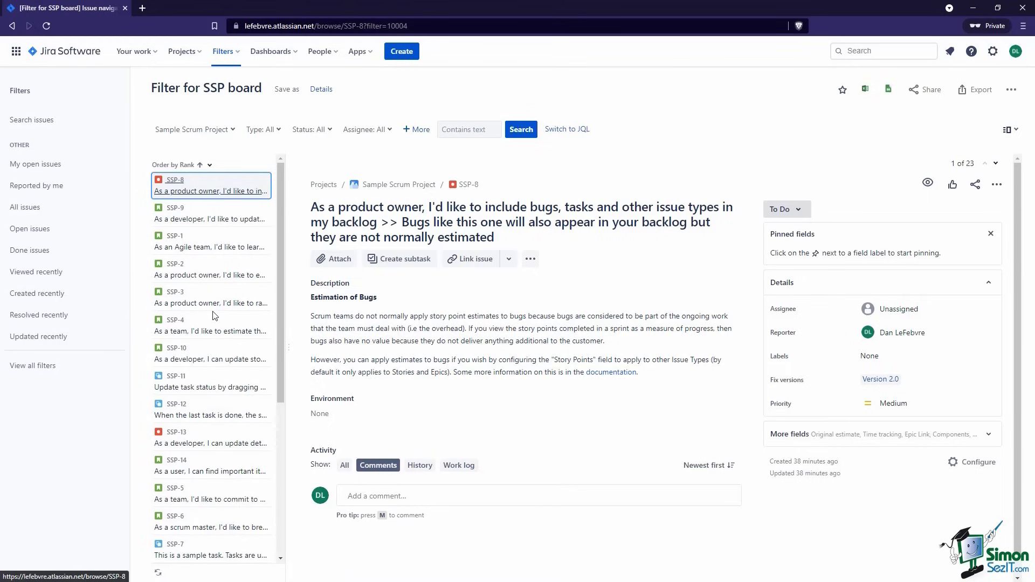
{"action": "scroll", "coordinate": [214, 316], "scroll_direction": "down", "scroll_amount": 5}
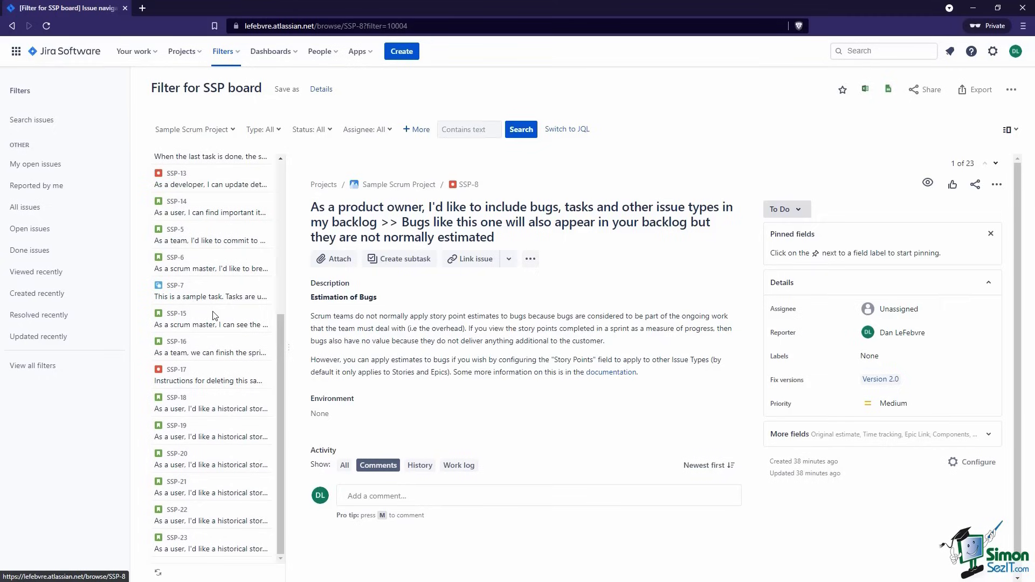
{"action": "scroll", "coordinate": [223, 296], "scroll_direction": "up", "scroll_amount": 5}
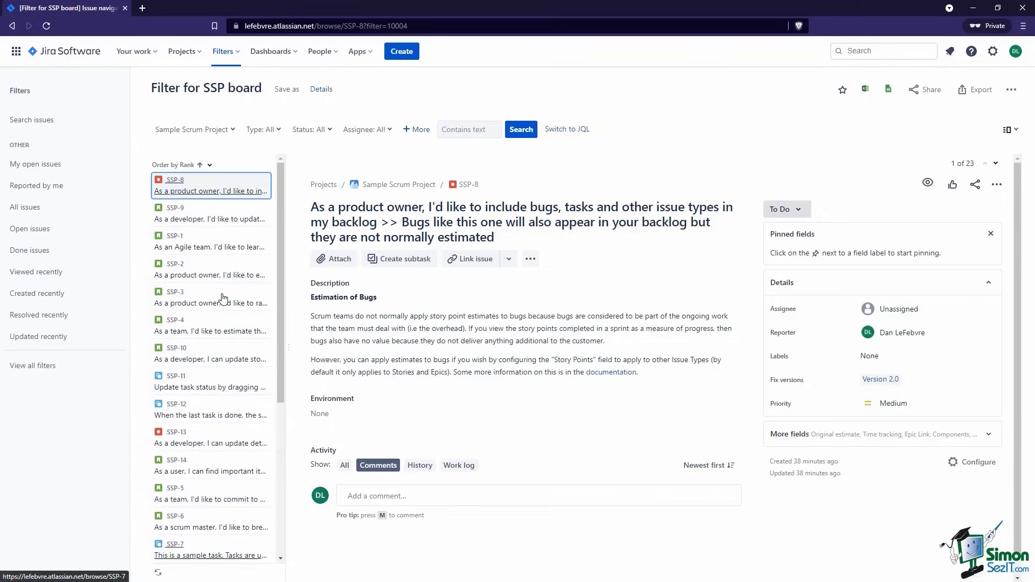
Open Sample Scrum Project in a second browser tab, view its backlog, and return to the Filter for SSP board page.
{"action": "left_click", "coordinate": [197, 61]}
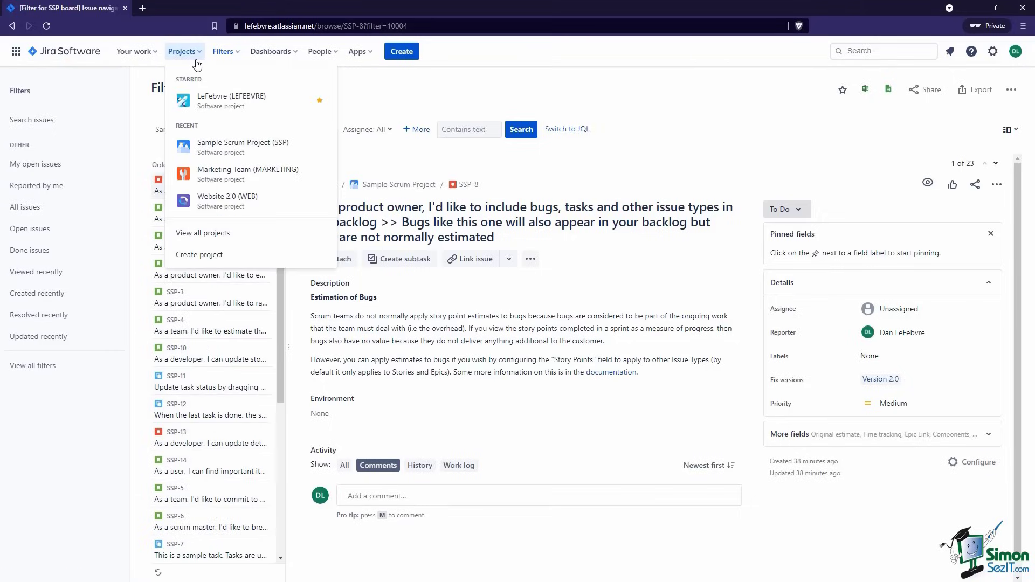
{"action": "middle_click", "coordinate": [246, 156]}
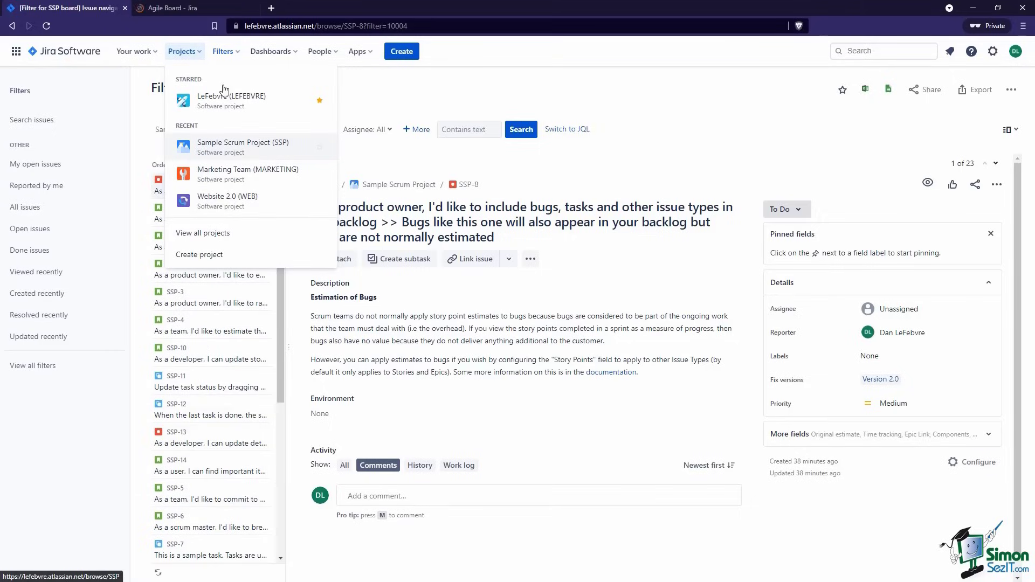
{"action": "left_click", "coordinate": [195, 9]}
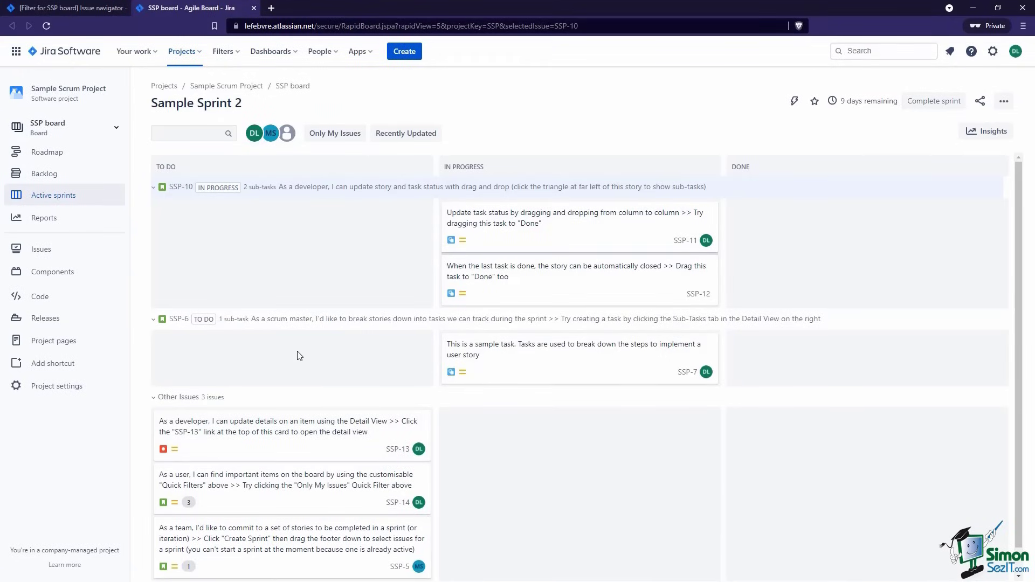
{"action": "left_click", "coordinate": [96, 178]}
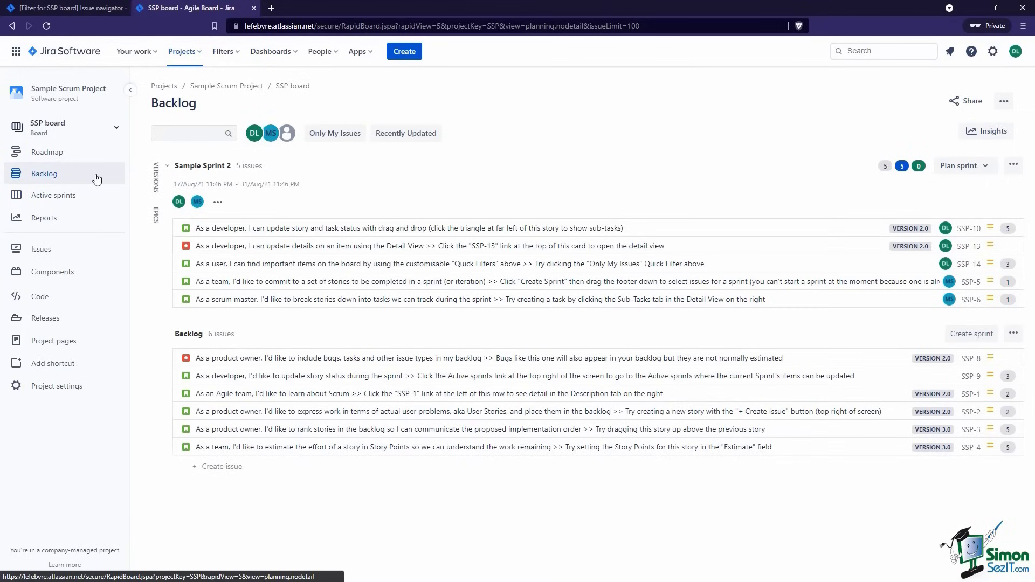
{"action": "left_click", "coordinate": [70, 8]}
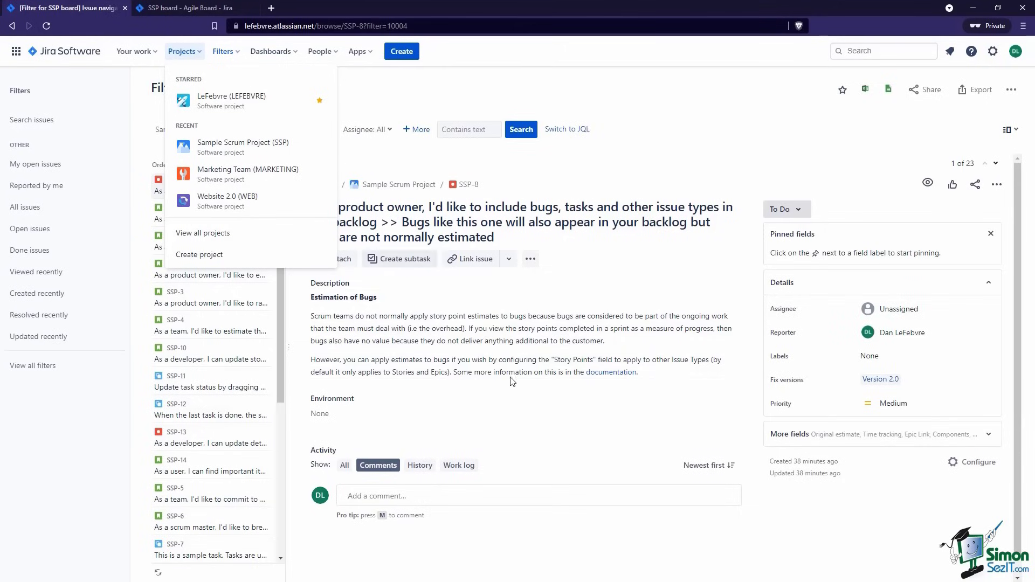
{"action": "left_click", "coordinate": [578, 261]}
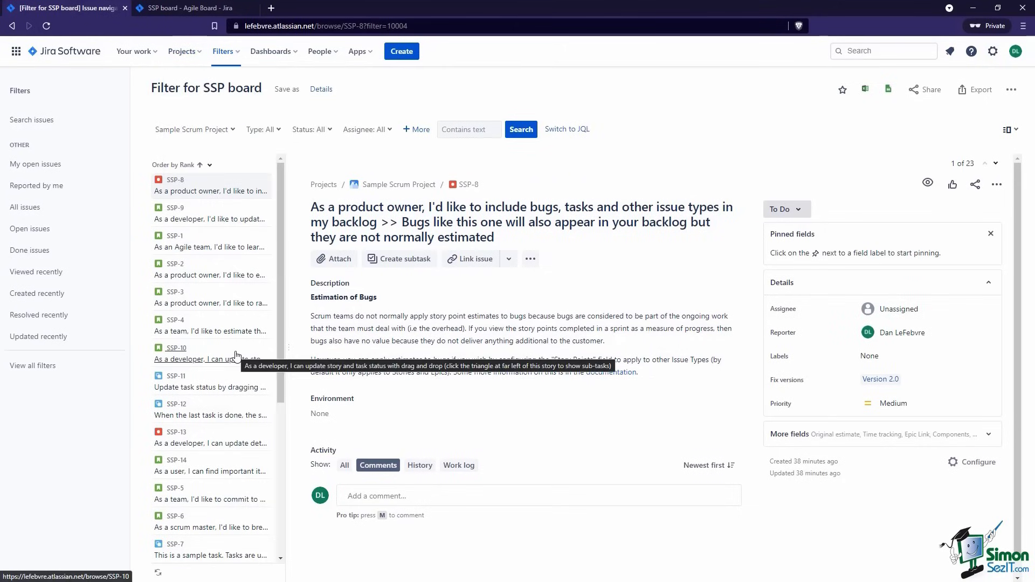
Restrict Filter for SSP board to issues with the In Progress status and save the filter.
{"action": "scroll", "coordinate": [235, 354], "scroll_direction": "down", "scroll_amount": 4}
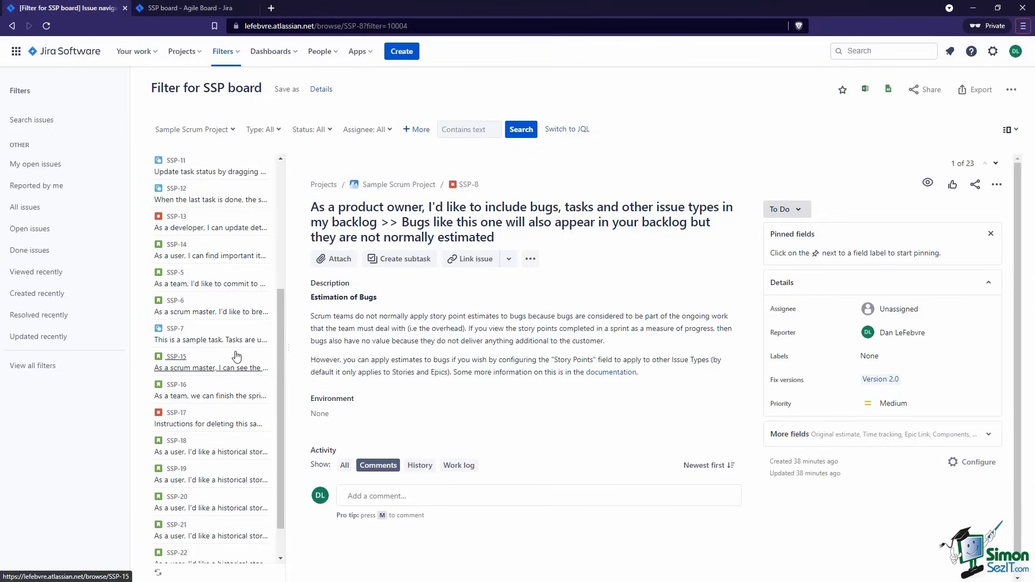
{"action": "left_click", "coordinate": [319, 130]}
{"action": "left_click", "coordinate": [323, 197]}
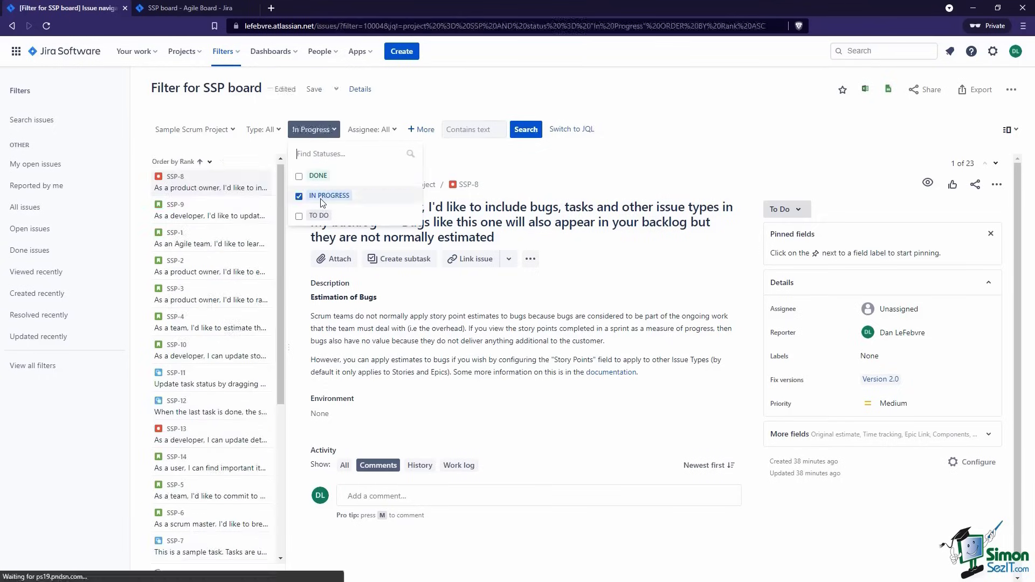
{"action": "left_click", "coordinate": [445, 111]}
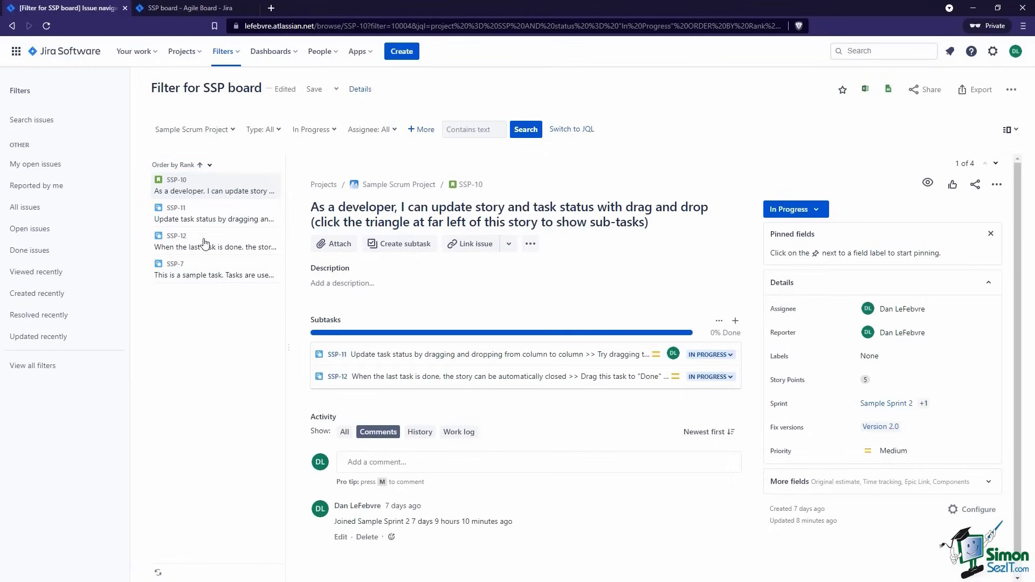
{"action": "left_click", "coordinate": [315, 89]}
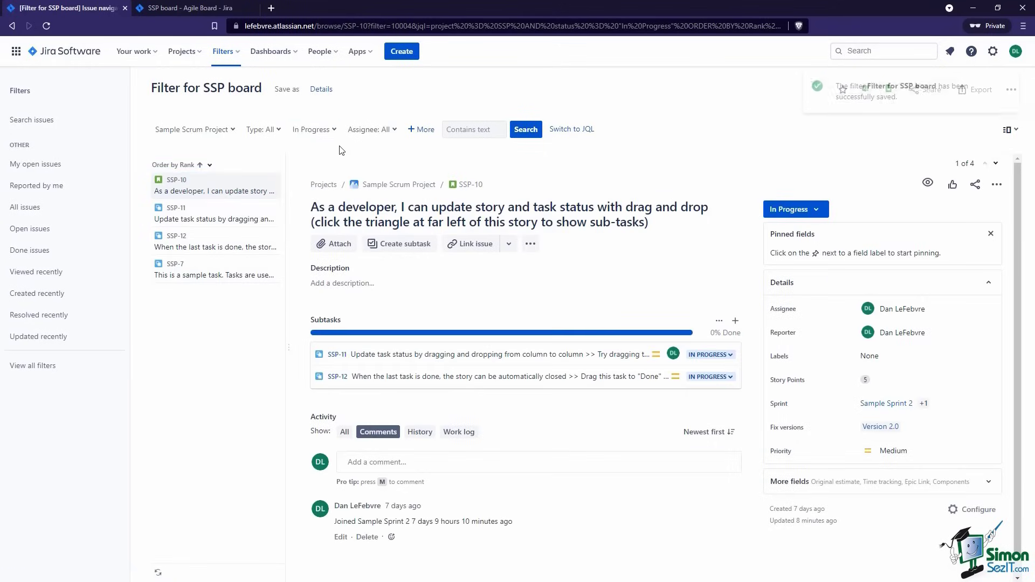
Move sub-task SSP-12 from In Progress to To Do on the active sprint board and reload the page.
{"action": "left_click", "coordinate": [190, 7]}
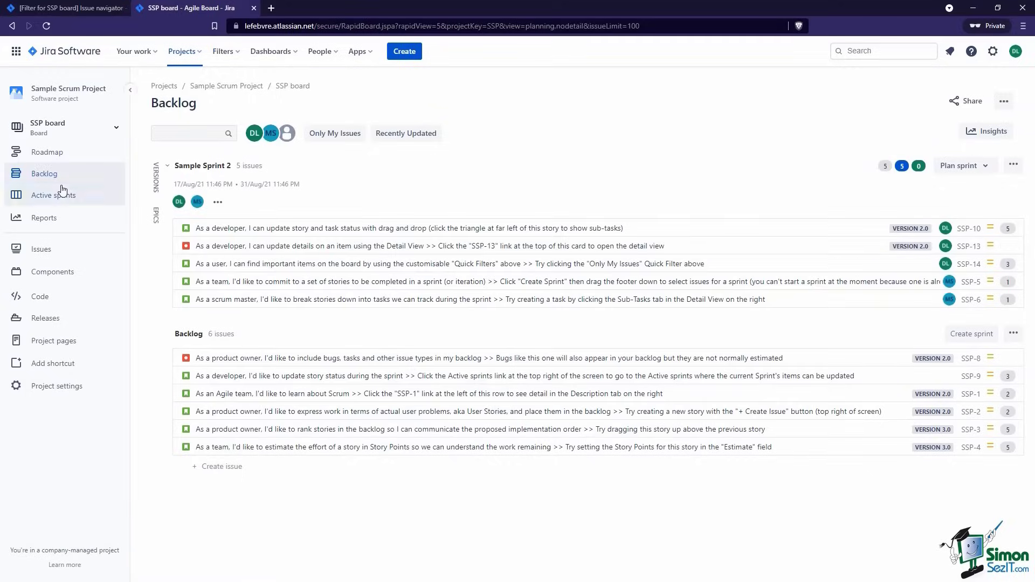
{"action": "left_click", "coordinate": [81, 195]}
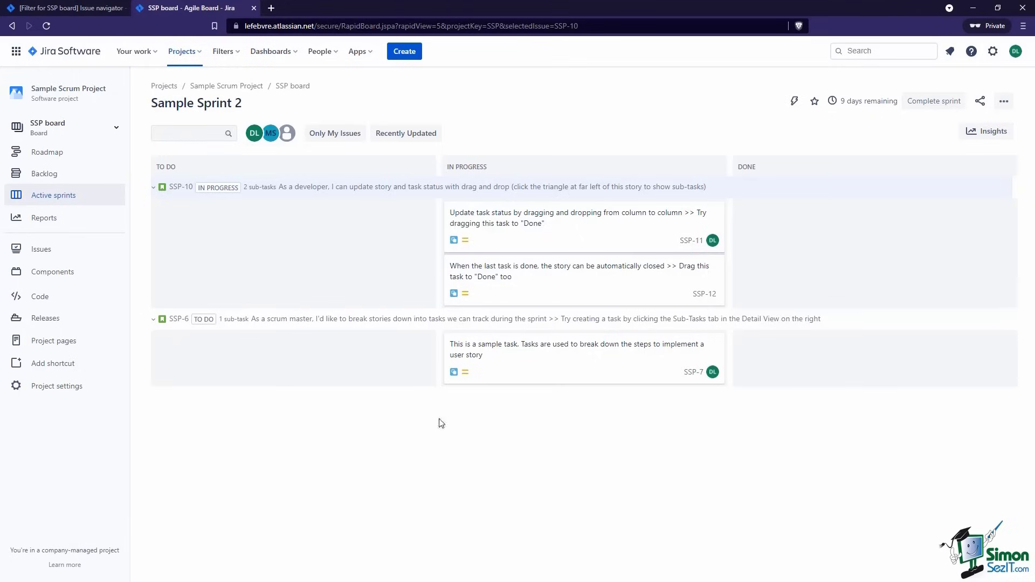
{"action": "left_click_drag", "start_coordinate": [511, 296], "coordinate": [244, 265]}
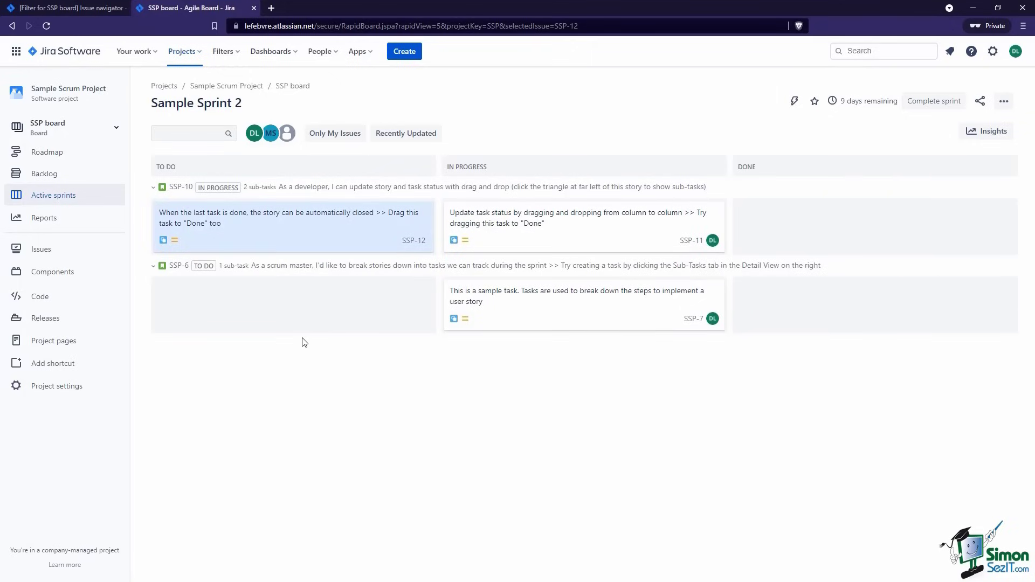
{"action": "left_click", "coordinate": [47, 27]}
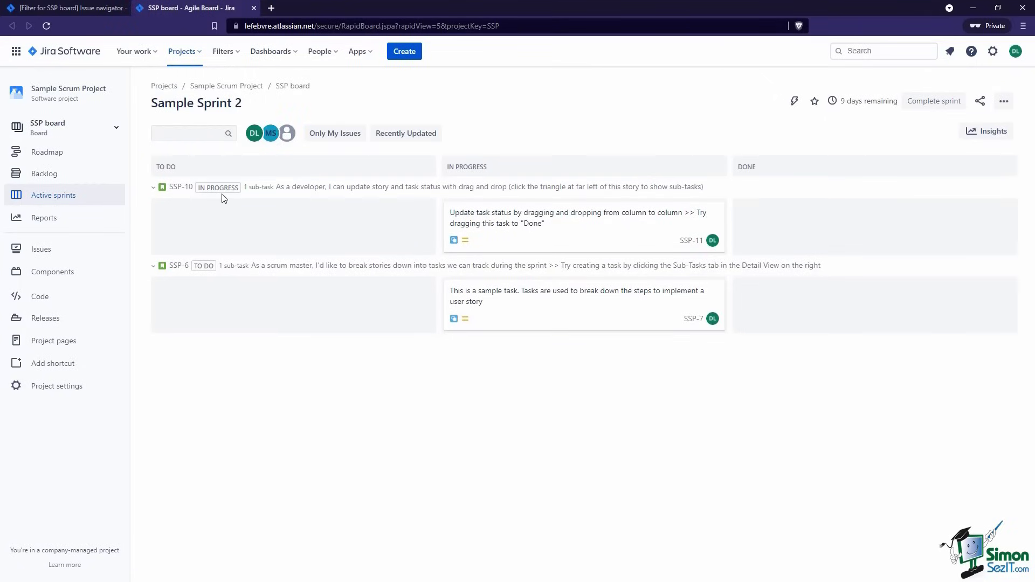
Remove the In Progress status restriction from Filter for SSP board, check the sprint board, and save the filter.
{"action": "left_click", "coordinate": [66, 6]}
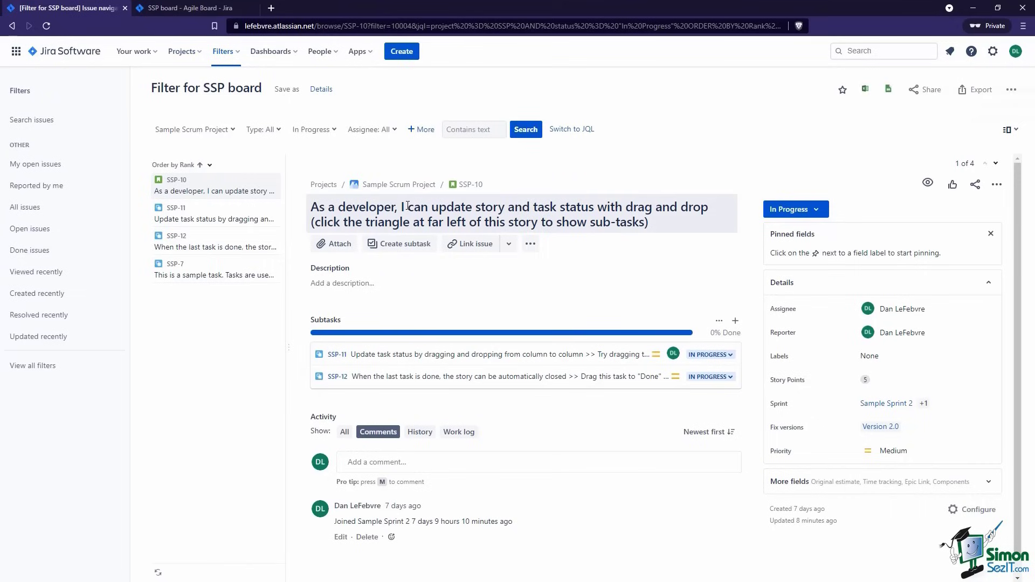
{"action": "left_click", "coordinate": [324, 133]}
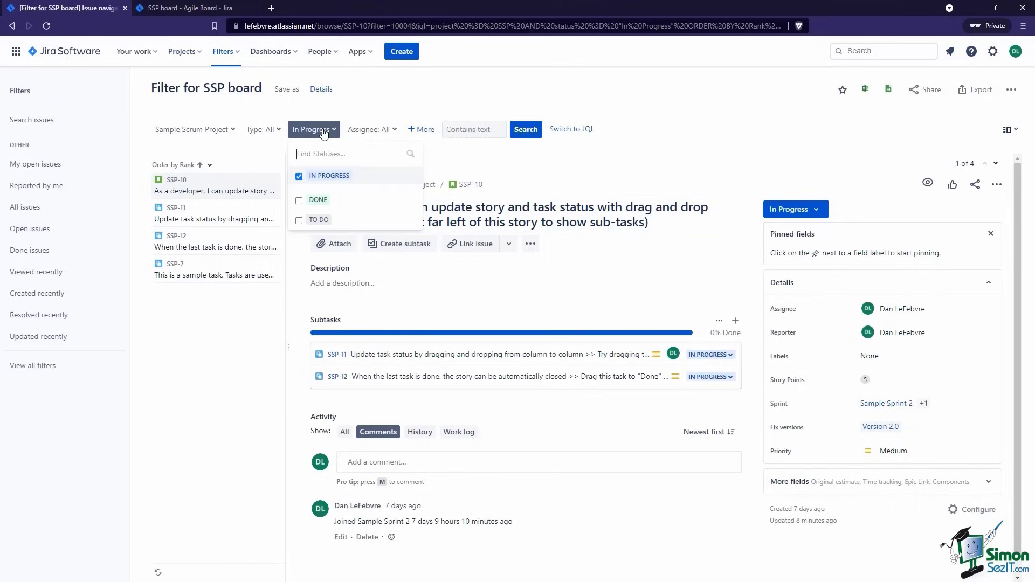
{"action": "left_click", "coordinate": [325, 178]}
{"action": "left_click", "coordinate": [487, 165]}
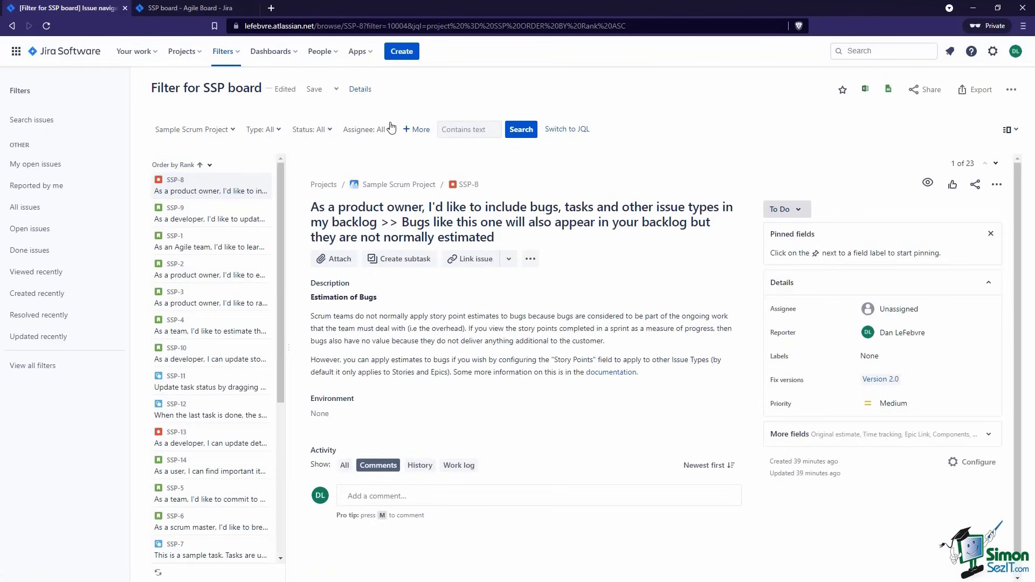
{"action": "left_click", "coordinate": [521, 131]}
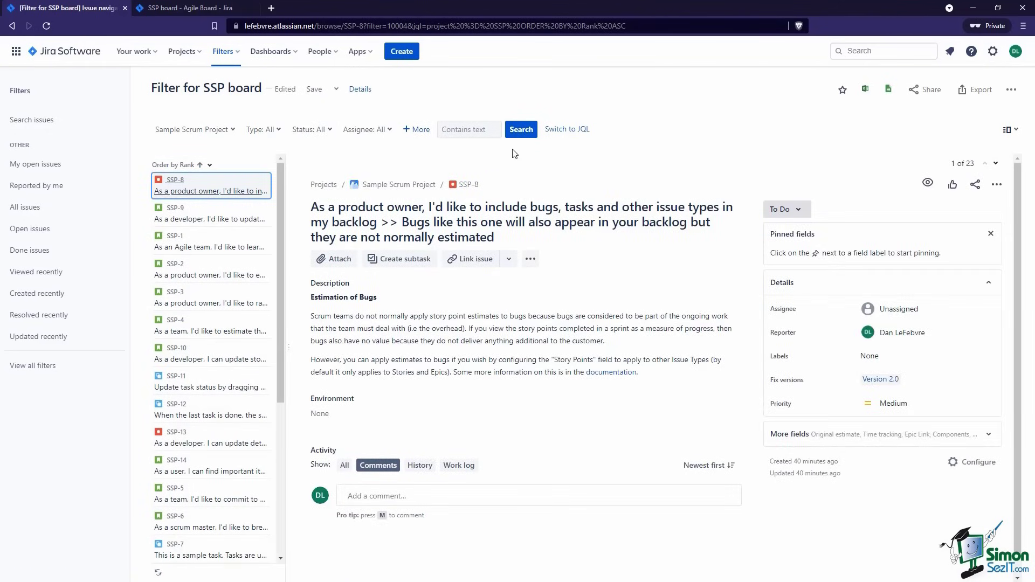
{"action": "left_click", "coordinate": [212, 10]}
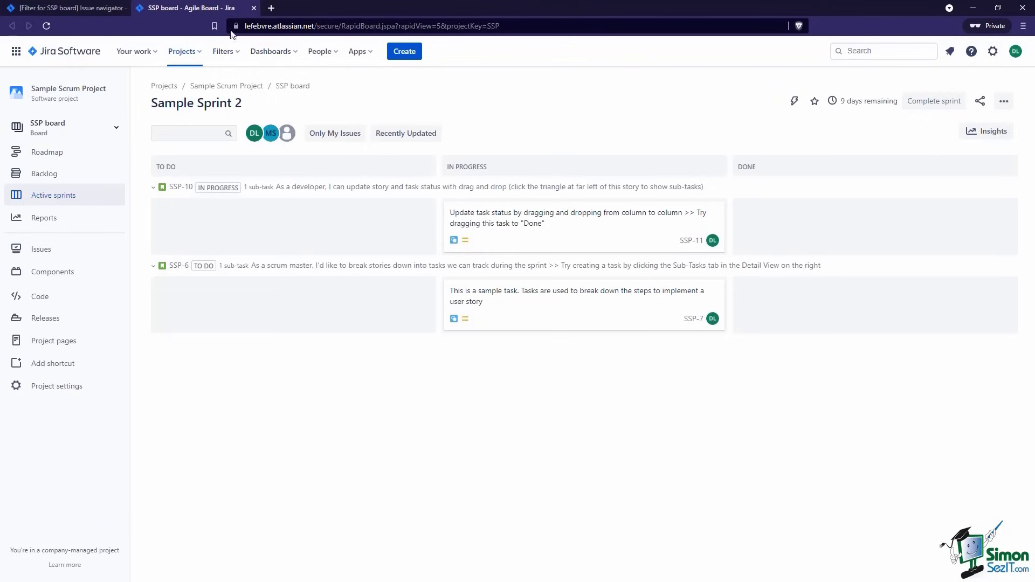
{"action": "left_click", "coordinate": [46, 24]}
{"action": "left_click", "coordinate": [107, 8]}
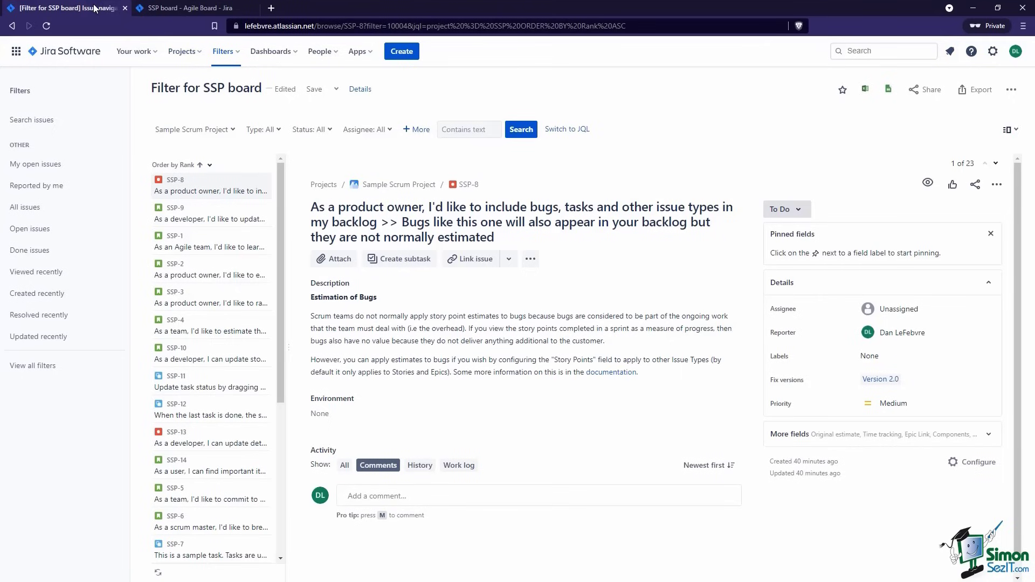
{"action": "left_click", "coordinate": [314, 89]}
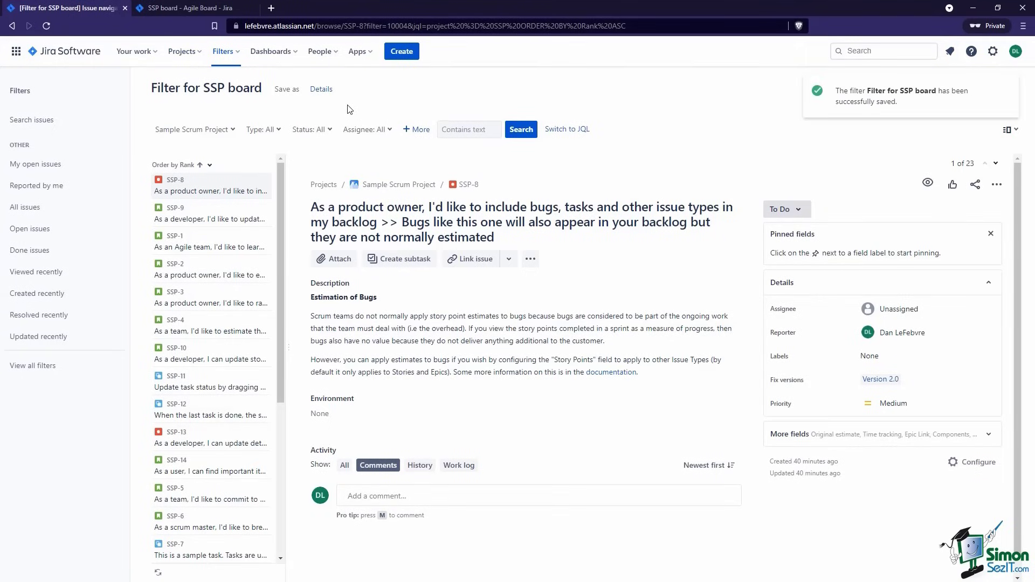
Review the issues on the active sprint board and in the backlog using the saved unrestricted filter.
{"action": "left_click", "coordinate": [184, 7]}
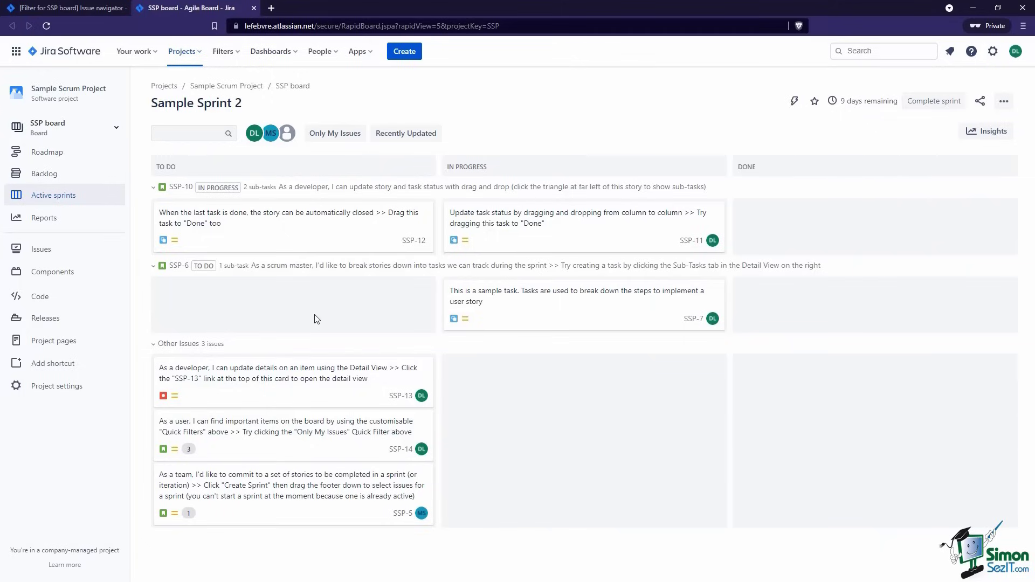
{"action": "left_click", "coordinate": [108, 182]}
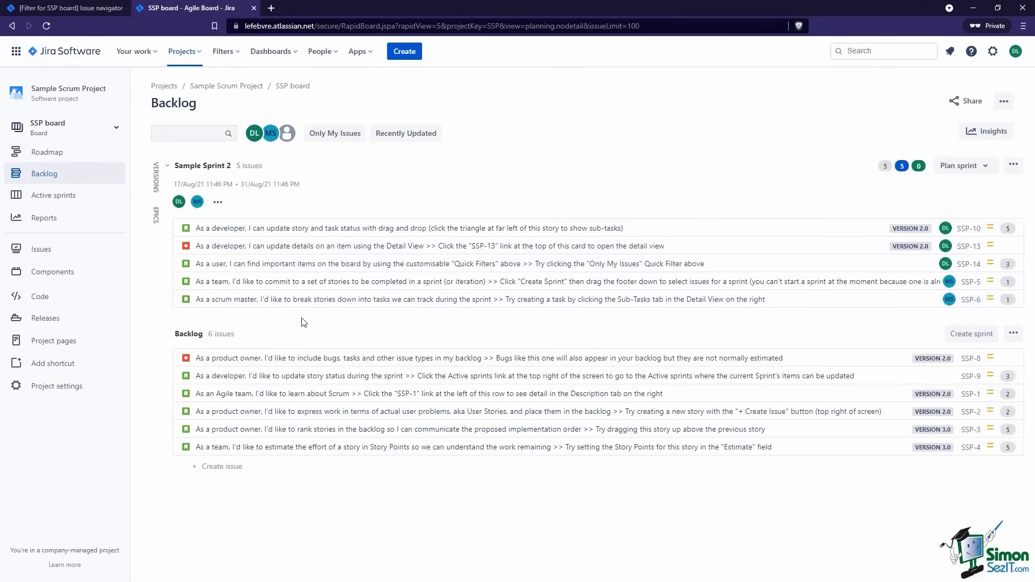
{"action": "left_click", "coordinate": [60, 194]}
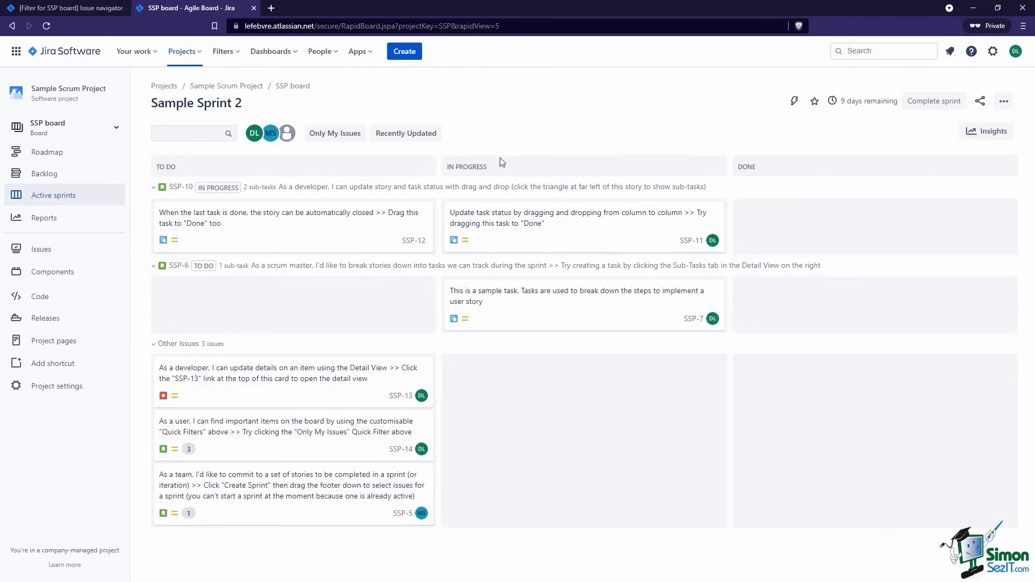
Add the existing QA status in the SSP board's column settings, map it to the In Progress column, and return to the board.
{"action": "left_click", "coordinate": [1004, 105]}
{"action": "left_click", "coordinate": [973, 123]}
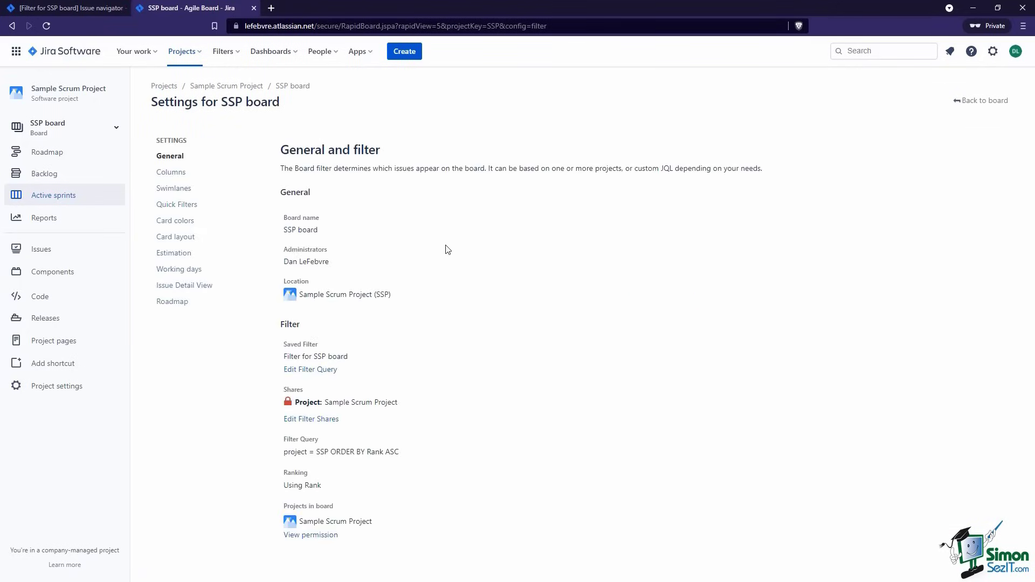
{"action": "left_click", "coordinate": [178, 172]}
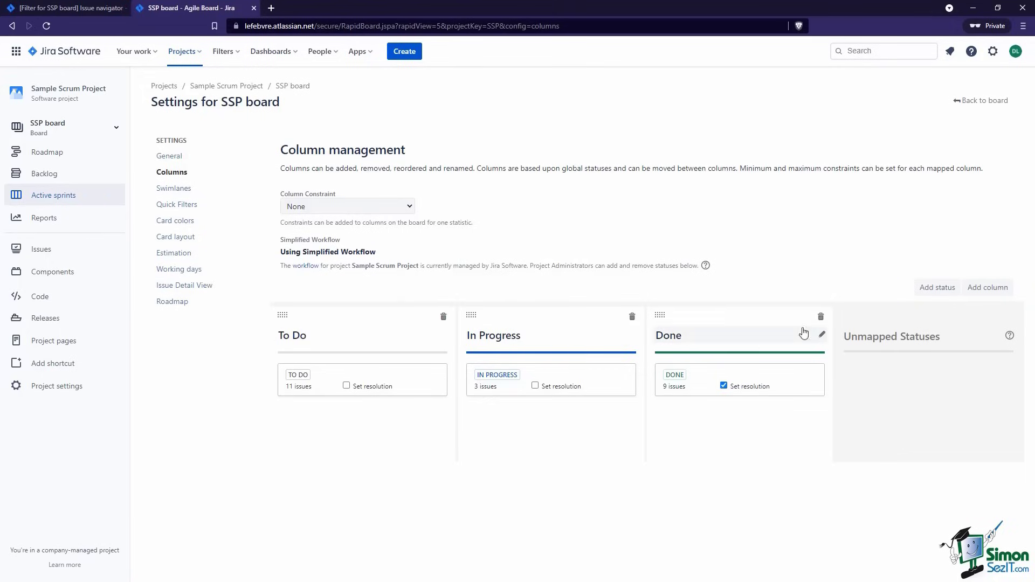
{"action": "left_click", "coordinate": [929, 291]}
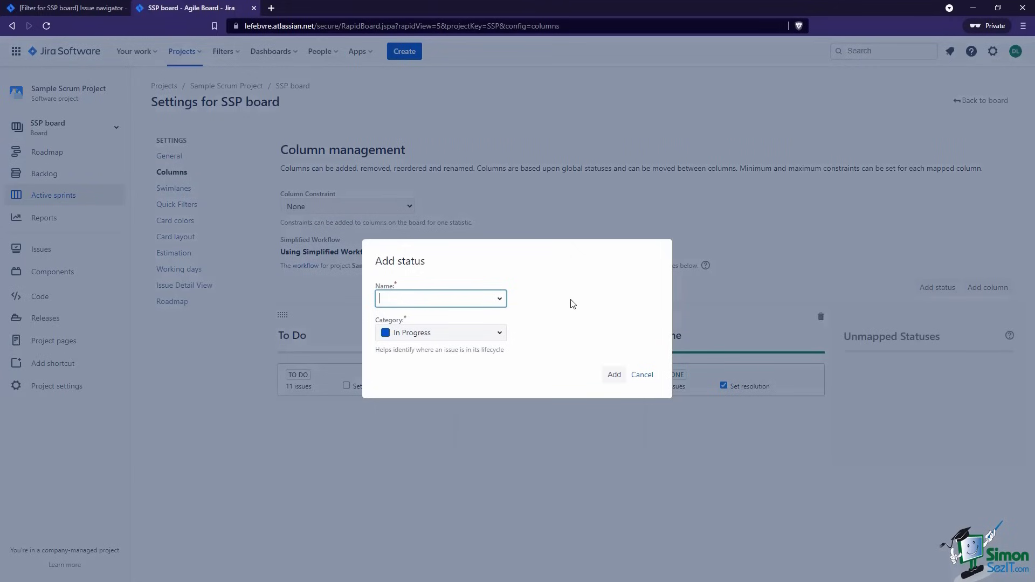
{"action": "type", "text": "QA"}
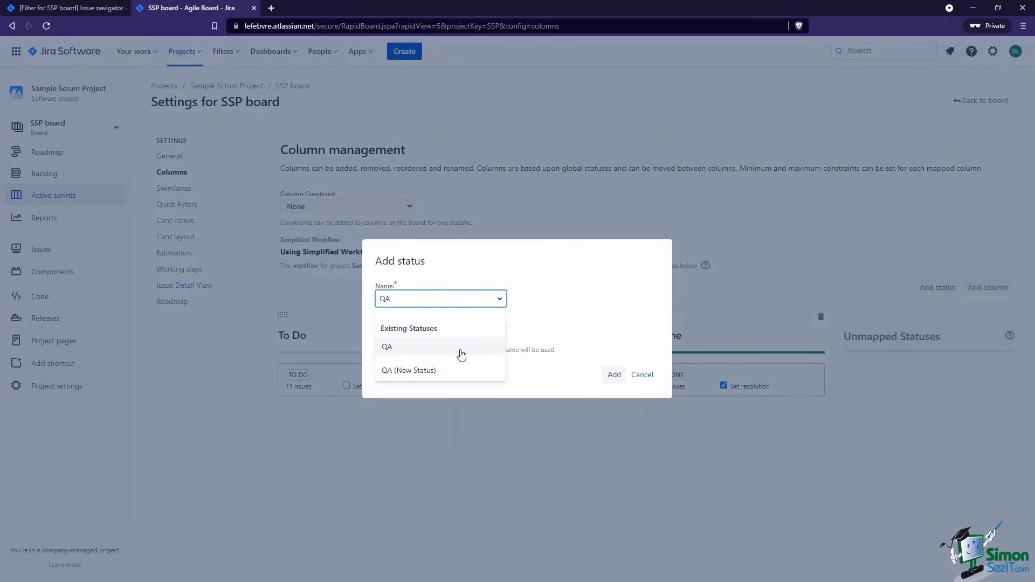
{"action": "left_click", "coordinate": [460, 352]}
{"action": "left_click", "coordinate": [614, 374]}
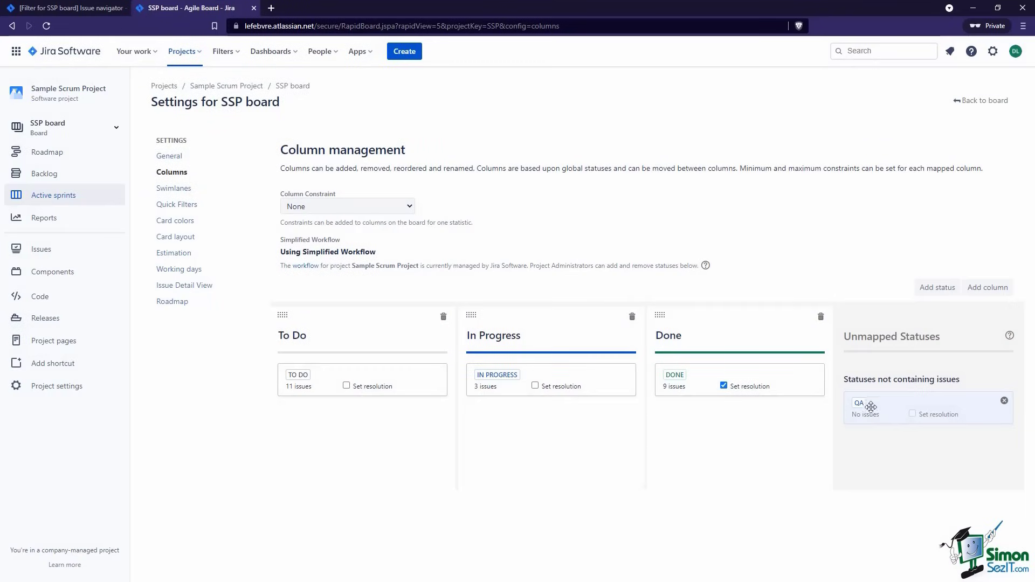
{"action": "left_click_drag", "start_coordinate": [859, 404], "coordinate": [549, 439]}
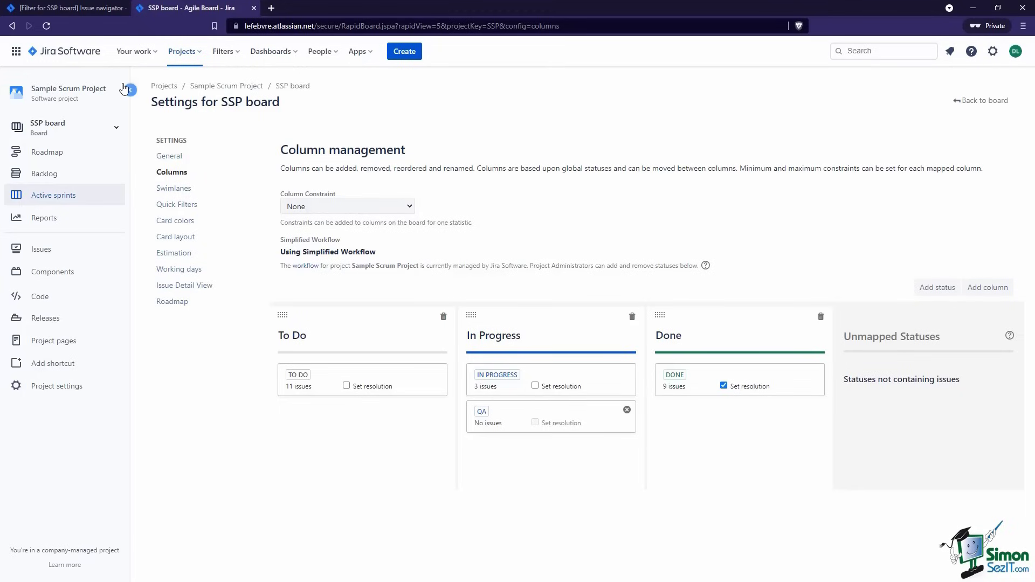
{"action": "left_click", "coordinate": [959, 101]}
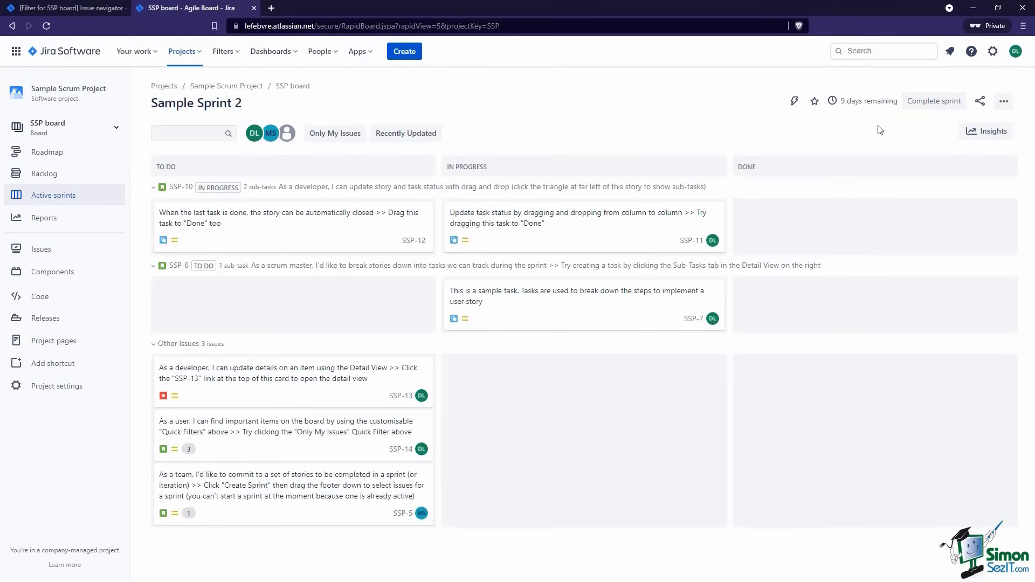
Check the status of issue SSP-13 in its detail view on the active sprint board.
{"action": "left_click_drag", "start_coordinate": [278, 220], "coordinate": [557, 237]}
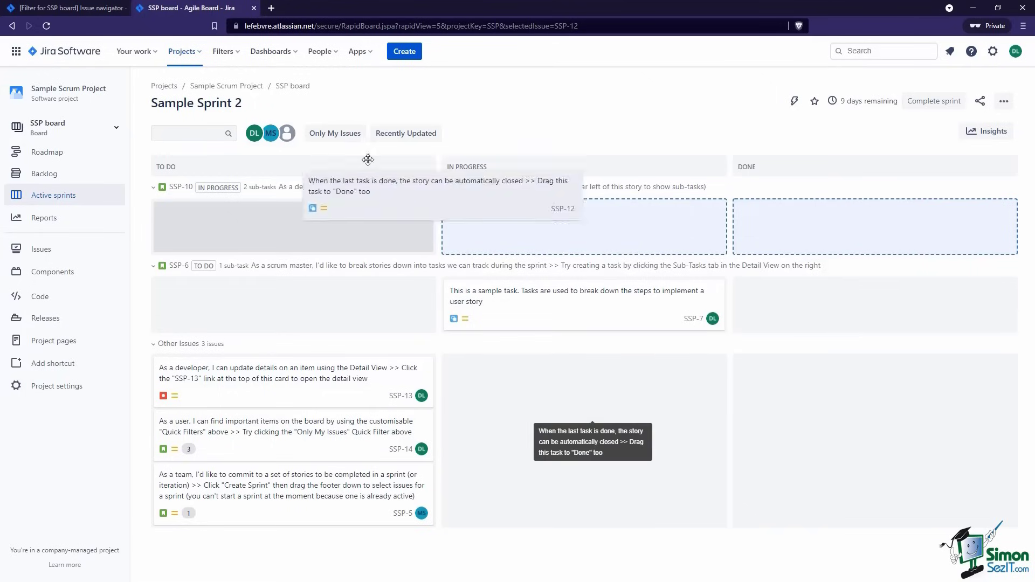
{"action": "left_click_drag", "start_coordinate": [315, 392], "coordinate": [293, 380]}
{"action": "left_click", "coordinate": [293, 380]}
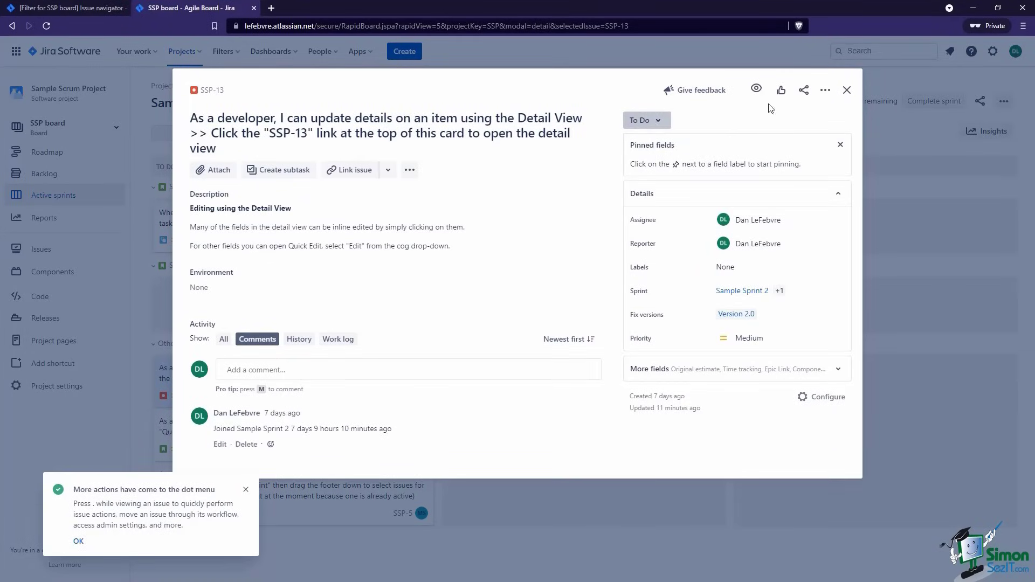
{"action": "left_click", "coordinate": [847, 90]}
Move issue SSP-13 from To Do to In Progress and check its status in the detail view.
{"action": "left_click_drag", "start_coordinate": [343, 370], "coordinate": [591, 379]}
{"action": "left_click", "coordinate": [576, 388]}
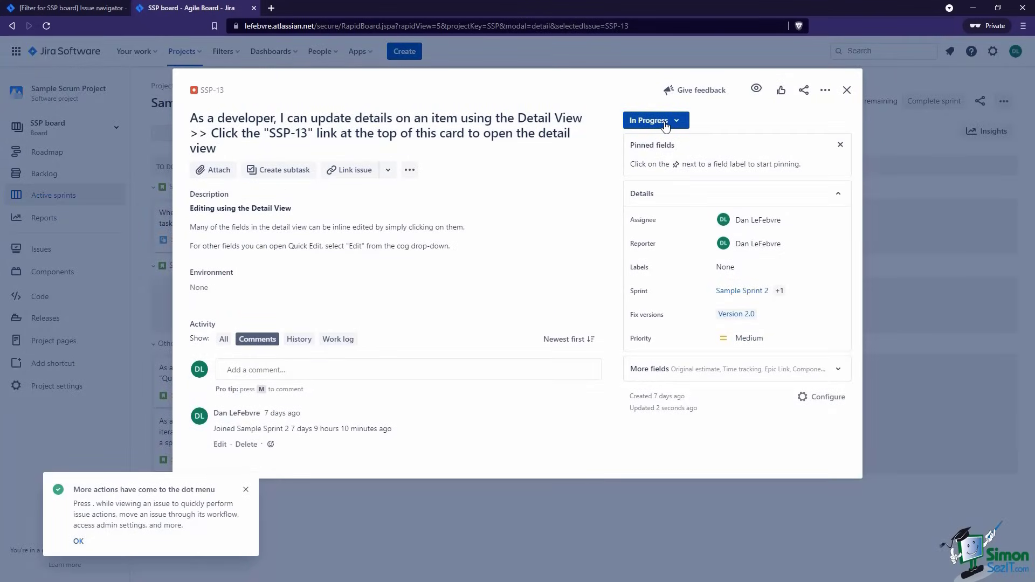
{"action": "left_click", "coordinate": [847, 90]}
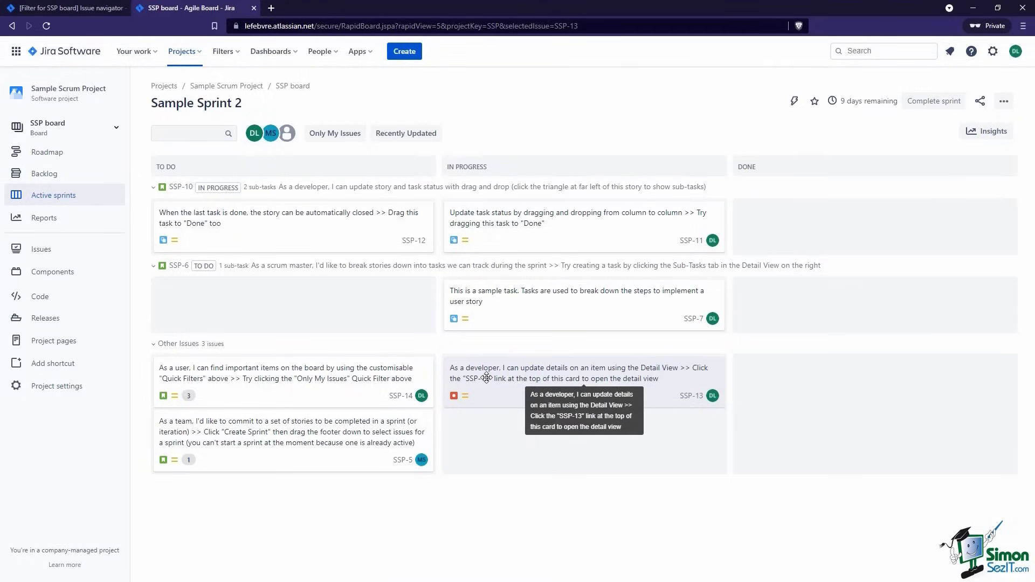
Review how statuses are mapped to columns in the SSP board's settings.
{"action": "left_click", "coordinate": [1004, 101]}
{"action": "left_click", "coordinate": [923, 121]}
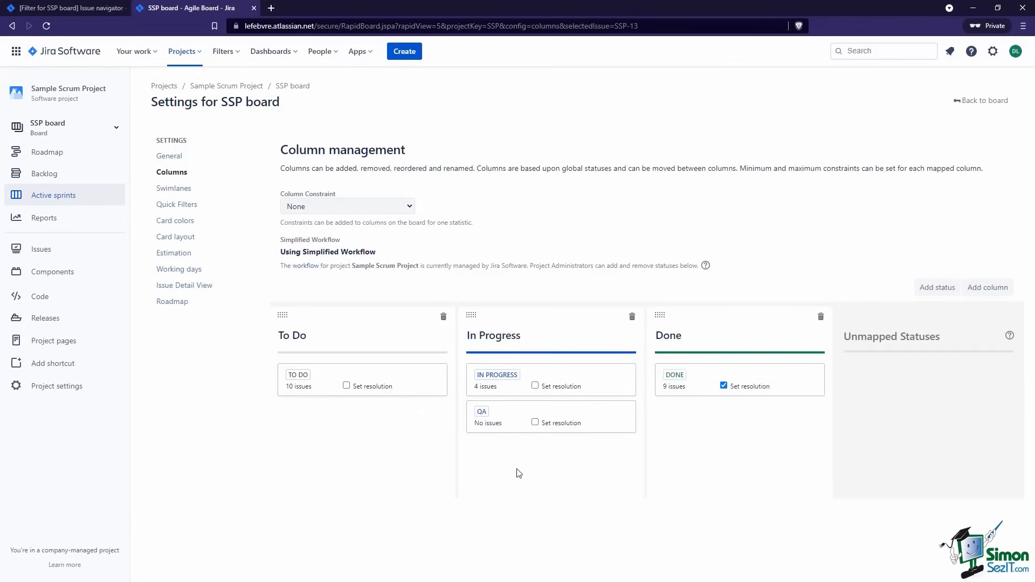
{"action": "key", "text": "alt"}
Switch to the Sample Scrum Board in Marketing Team and open its filter query for editing from the general board settings.
{"action": "left_click", "coordinate": [100, 131]}
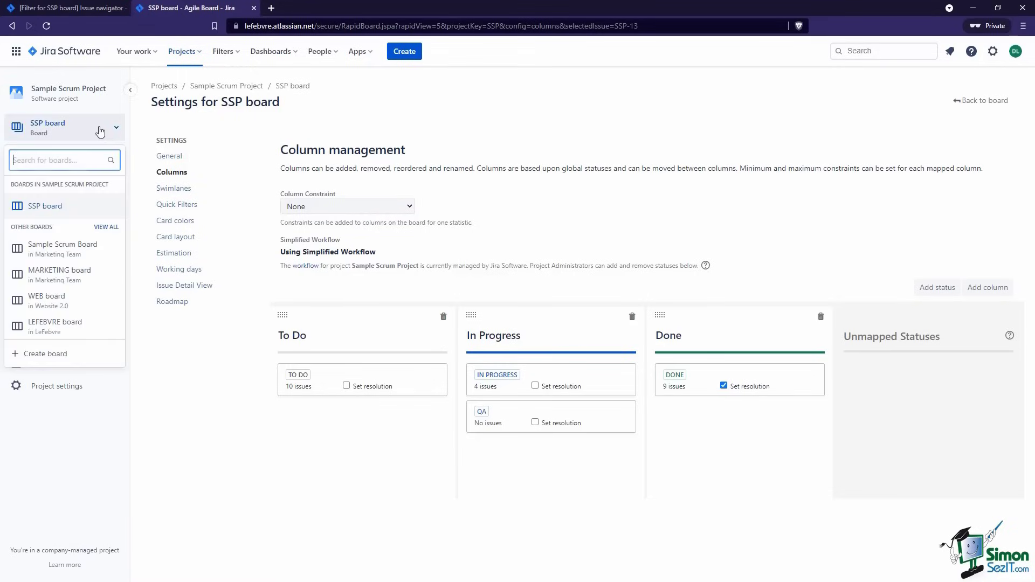
{"action": "left_click", "coordinate": [75, 259]}
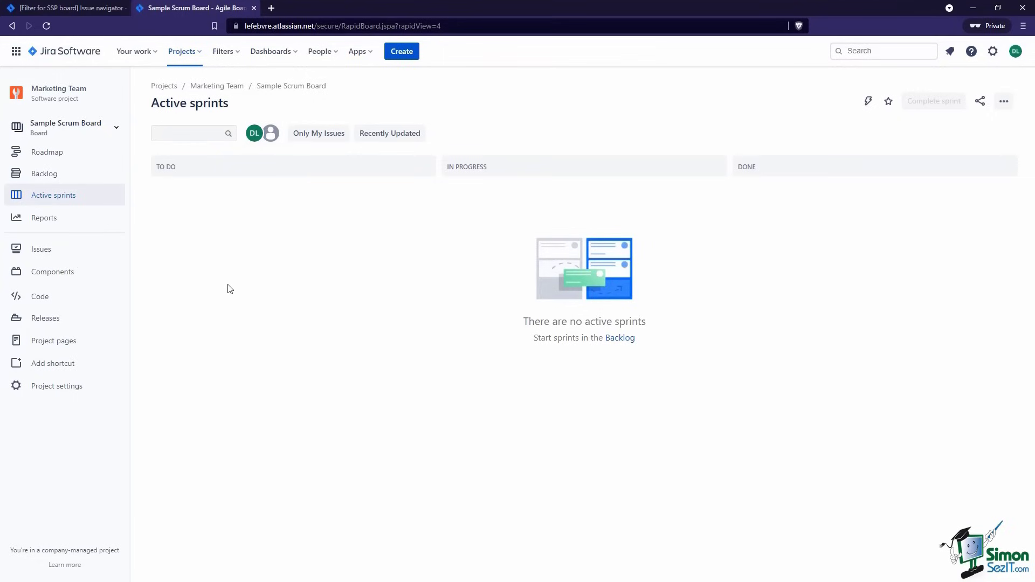
{"action": "left_click", "coordinate": [1003, 102]}
{"action": "left_click", "coordinate": [959, 126]}
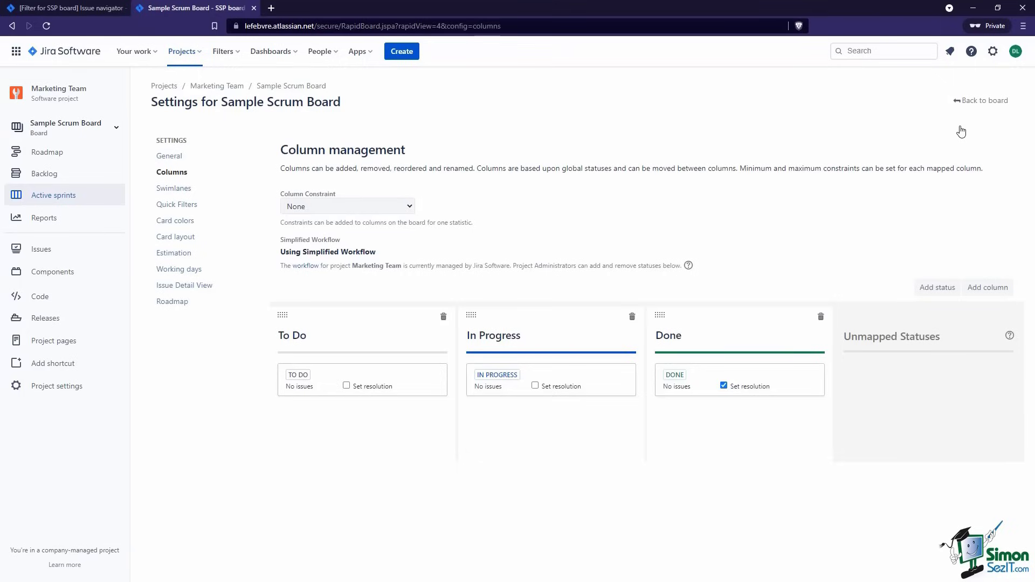
{"action": "left_click", "coordinate": [213, 161]}
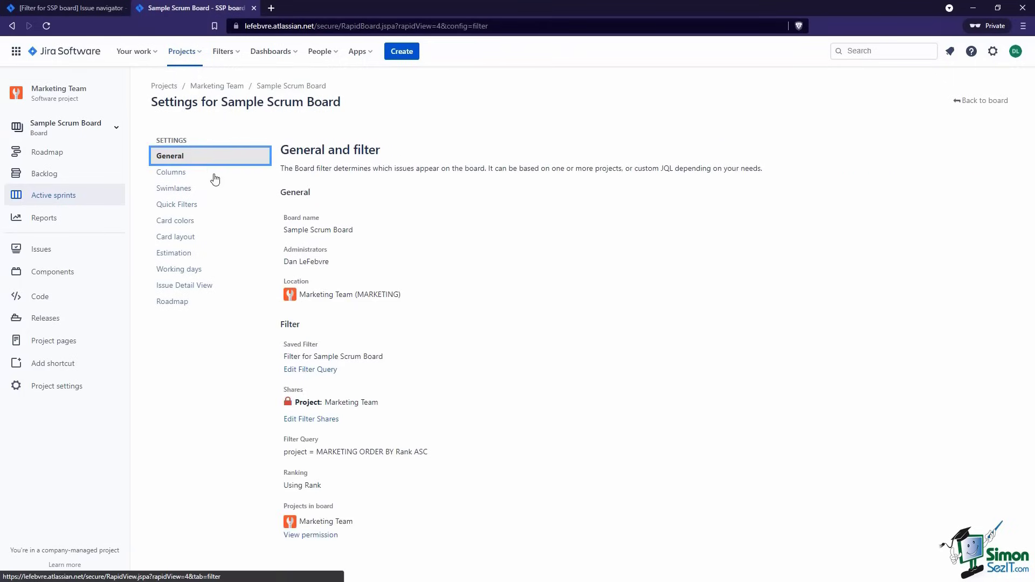
{"action": "left_click", "coordinate": [323, 369]}
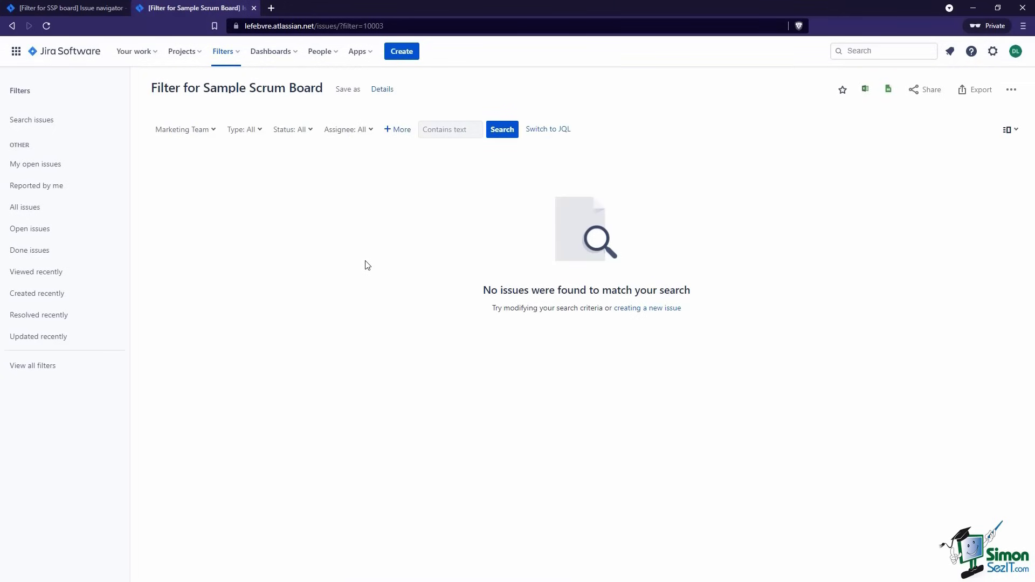
Include Sample Scrum Project (SSP) alongside Marketing Team in Filter for Sample Scrum Board and save the filter.
{"action": "left_click", "coordinate": [211, 132]}
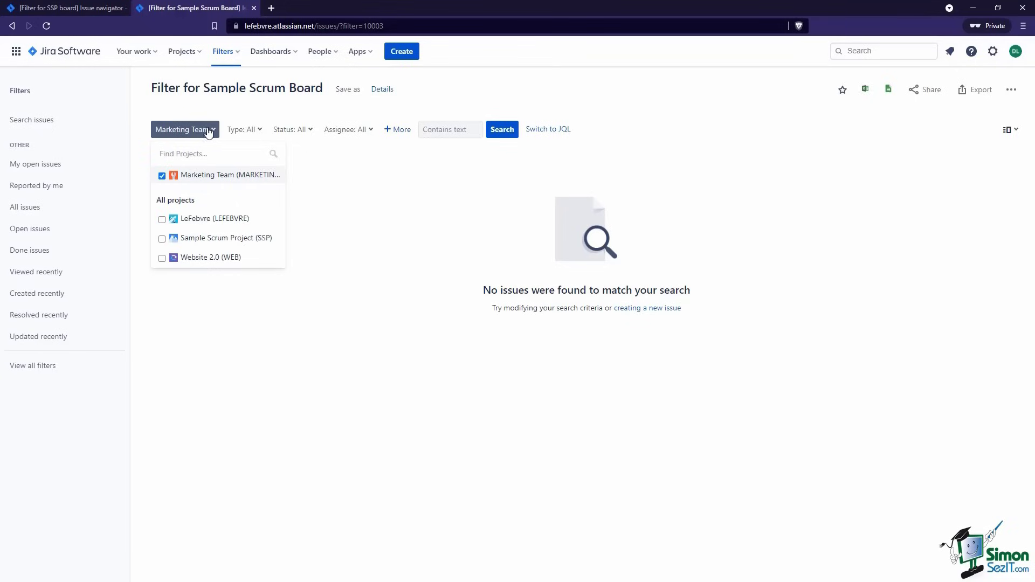
{"action": "left_click", "coordinate": [195, 181]}
{"action": "left_click", "coordinate": [200, 241]}
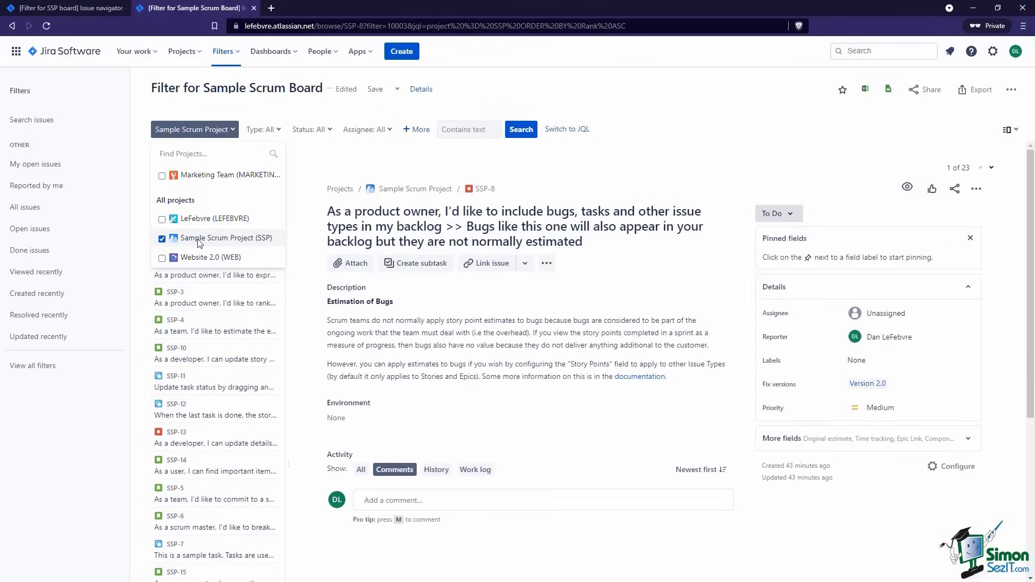
{"action": "left_click", "coordinate": [213, 176]}
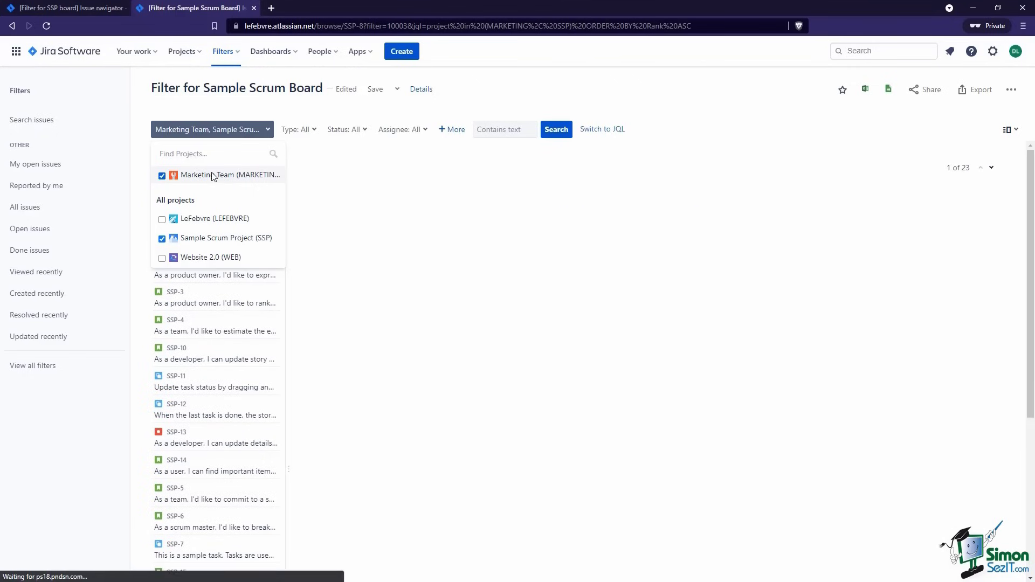
{"action": "left_click", "coordinate": [351, 158]}
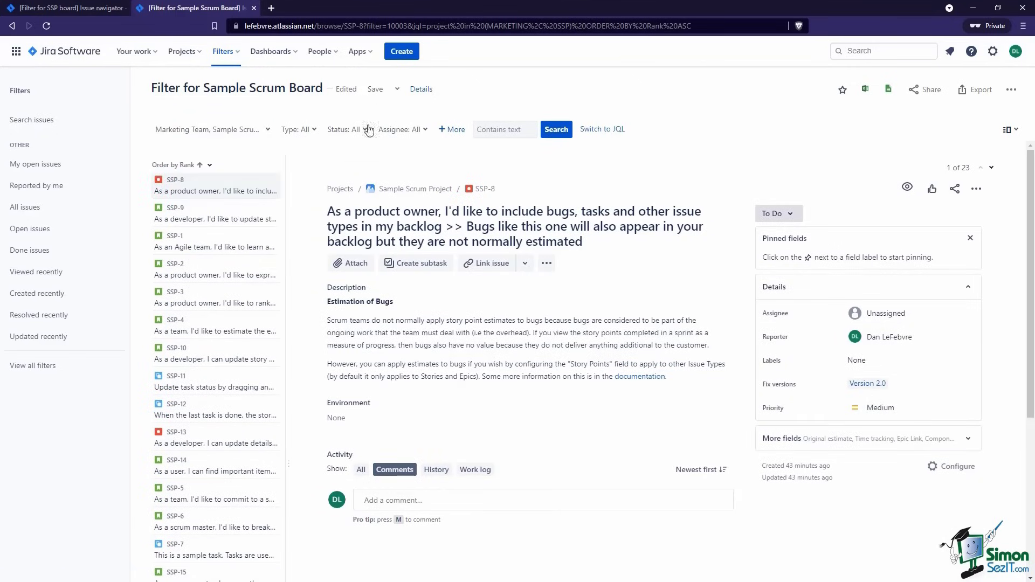
{"action": "left_click", "coordinate": [374, 90]}
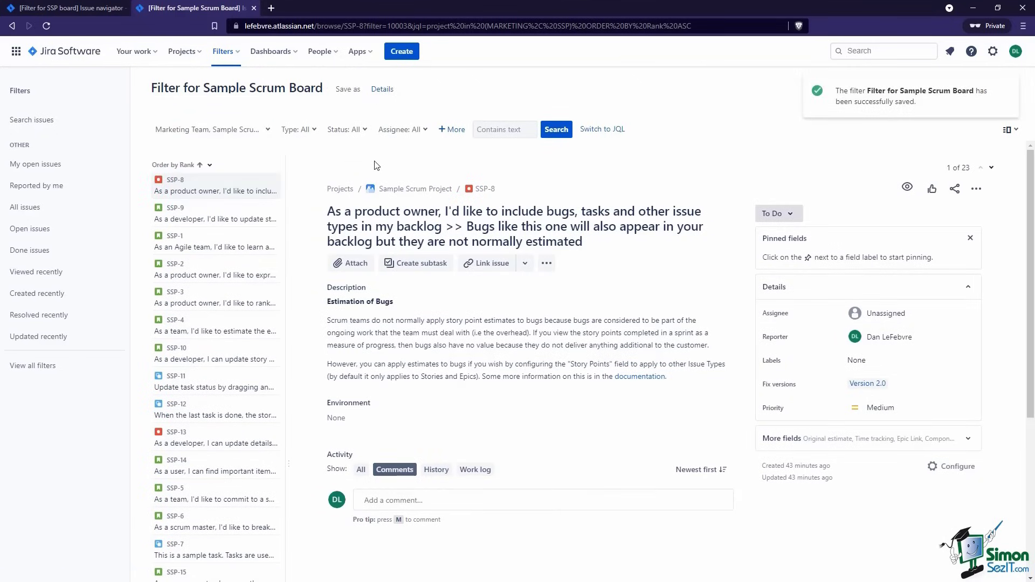
Open the Marketing Team project in a new browser tab and view its active sprint board.
{"action": "left_click", "coordinate": [190, 57]}
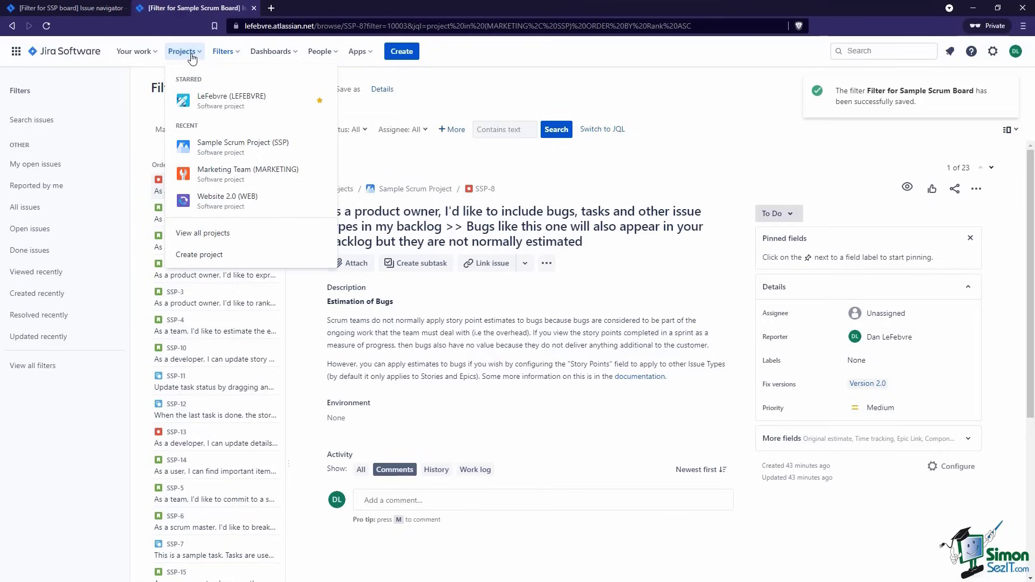
{"action": "middle_click", "coordinate": [237, 172]}
{"action": "left_click", "coordinate": [295, 8]}
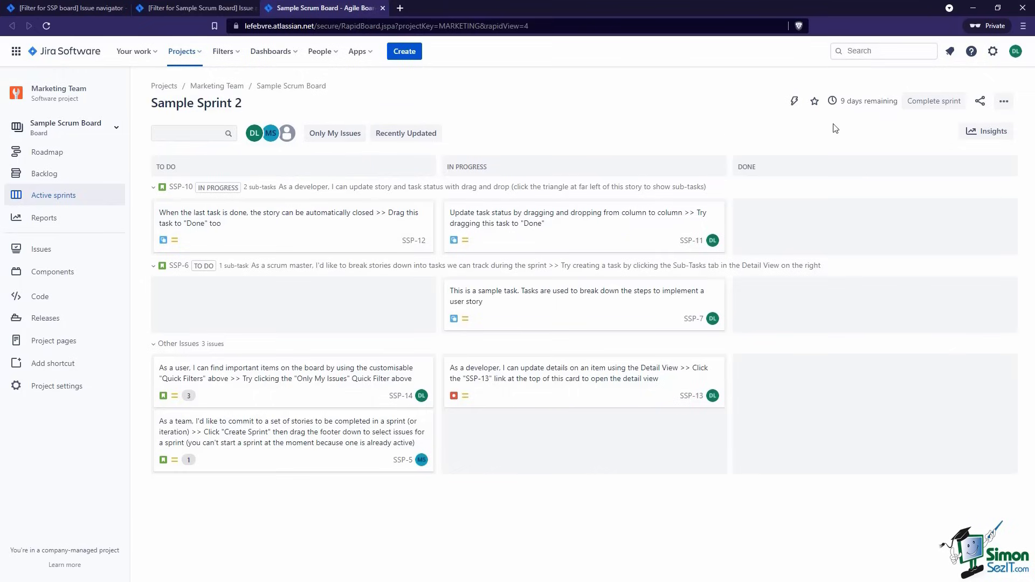
Add a column named Graphics to the Sample Scrum Board and map the unmapped QA status to it.
{"action": "left_click", "coordinate": [1004, 102]}
{"action": "left_click", "coordinate": [977, 125]}
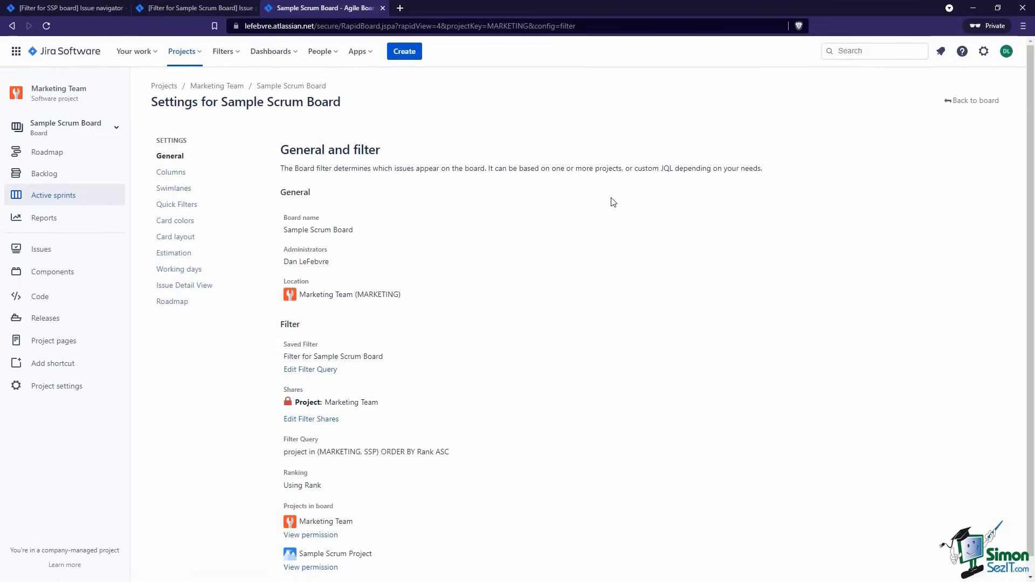
{"action": "left_click", "coordinate": [180, 174]}
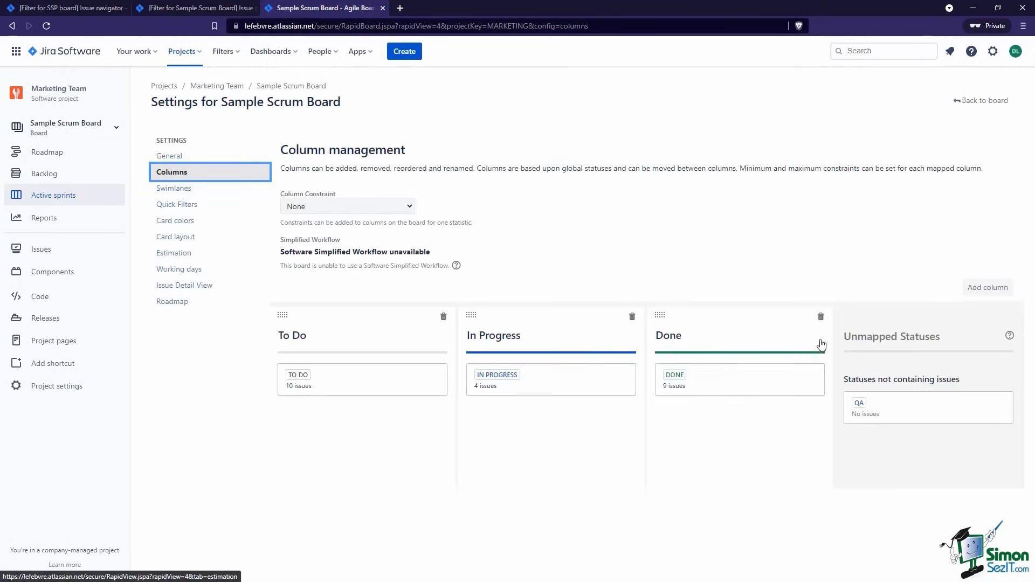
{"action": "left_click", "coordinate": [982, 288]}
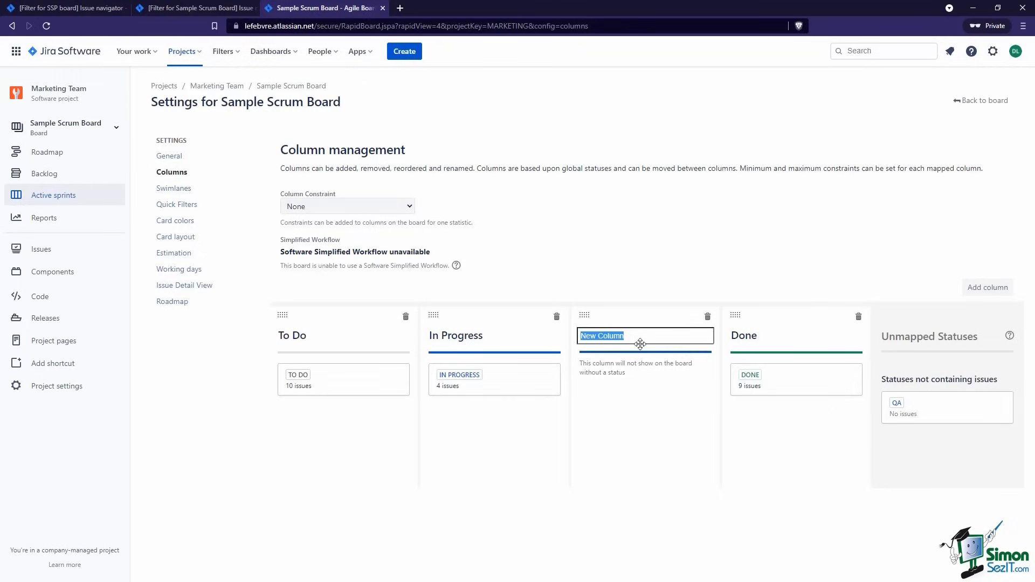
{"action": "type", "text": "Graphics"}
{"action": "key", "text": "Return"}
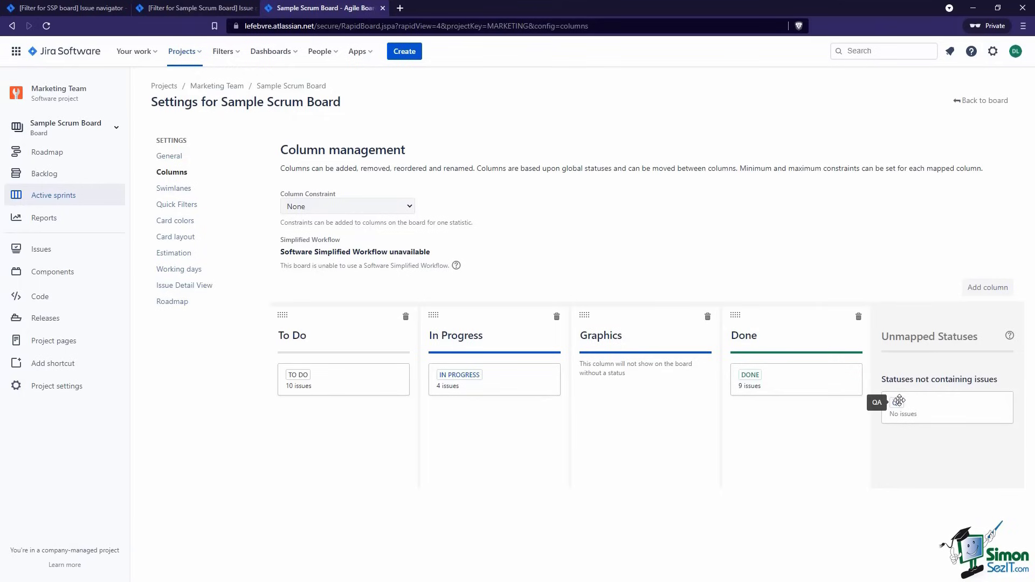
{"action": "left_click_drag", "start_coordinate": [890, 398], "coordinate": [623, 357]}
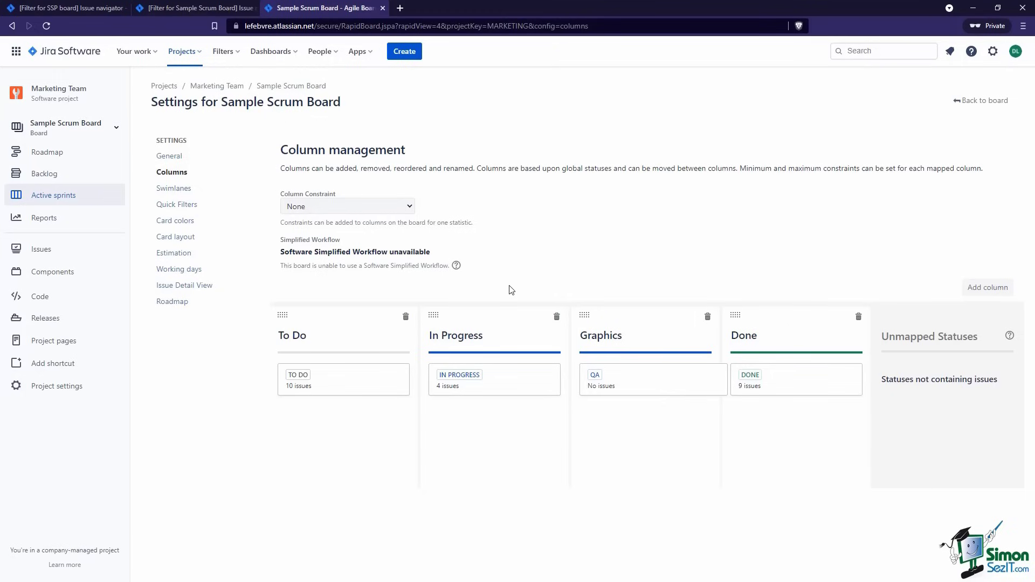
Move issue SSP-14 from To Do to Graphics on the Sample Scrum Board and check the details of SSP-5.
{"action": "left_click", "coordinate": [961, 103]}
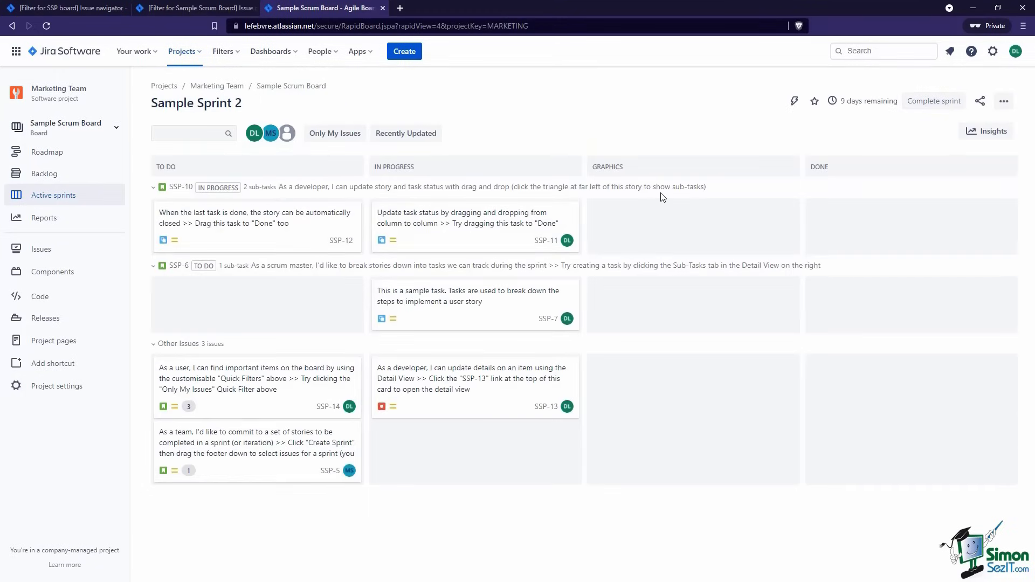
{"action": "left_click_drag", "start_coordinate": [254, 372], "coordinate": [688, 379]}
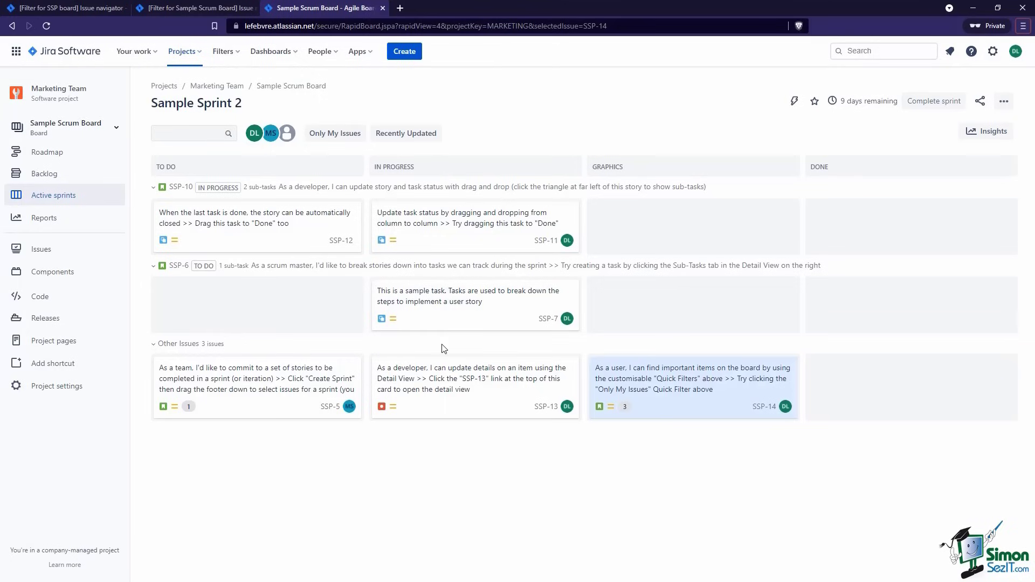
{"action": "left_click", "coordinate": [256, 372]}
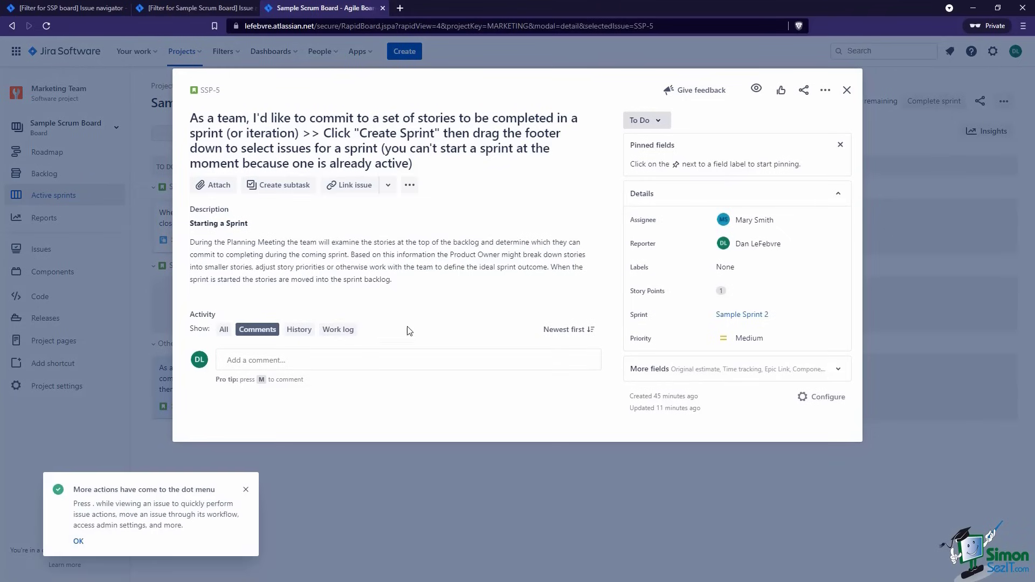
{"action": "left_click", "coordinate": [846, 89]}
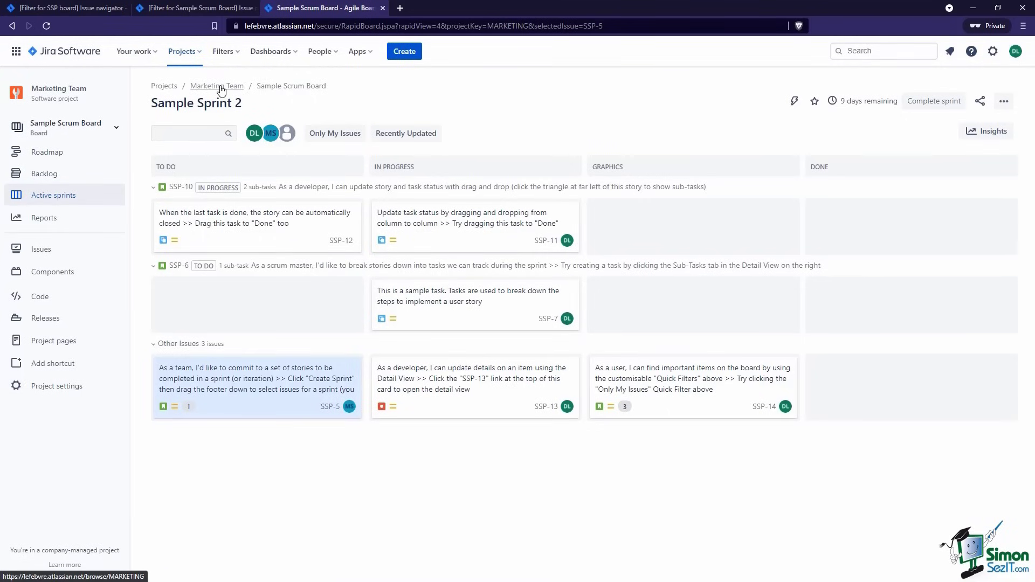
Open the Sample Scrum Project's SSP board in the first browser tab and move issue SSP-5 from To Do to Done.
{"action": "left_click", "coordinate": [86, 8]}
{"action": "left_click", "coordinate": [182, 51]}
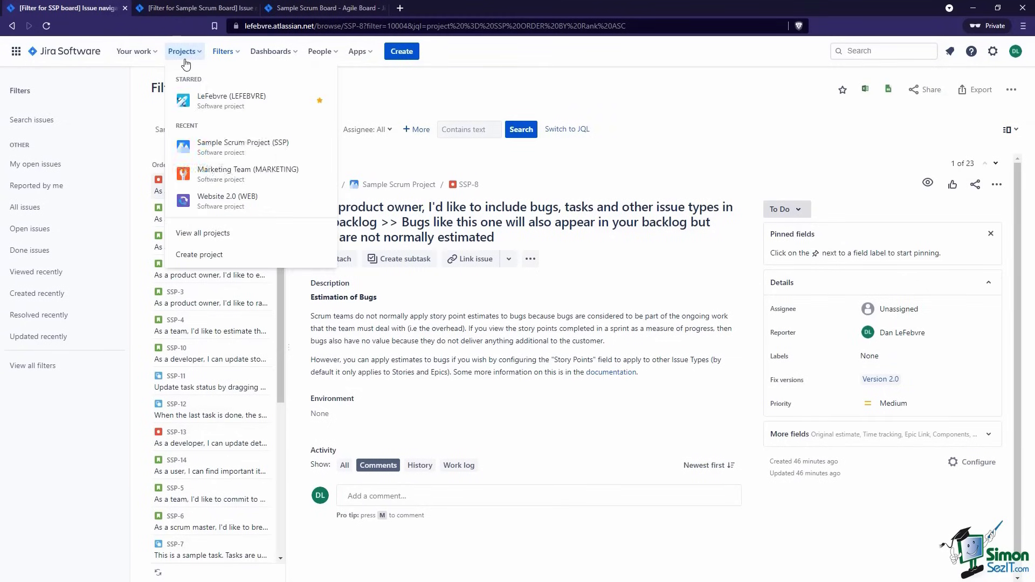
{"action": "left_click", "coordinate": [238, 177]}
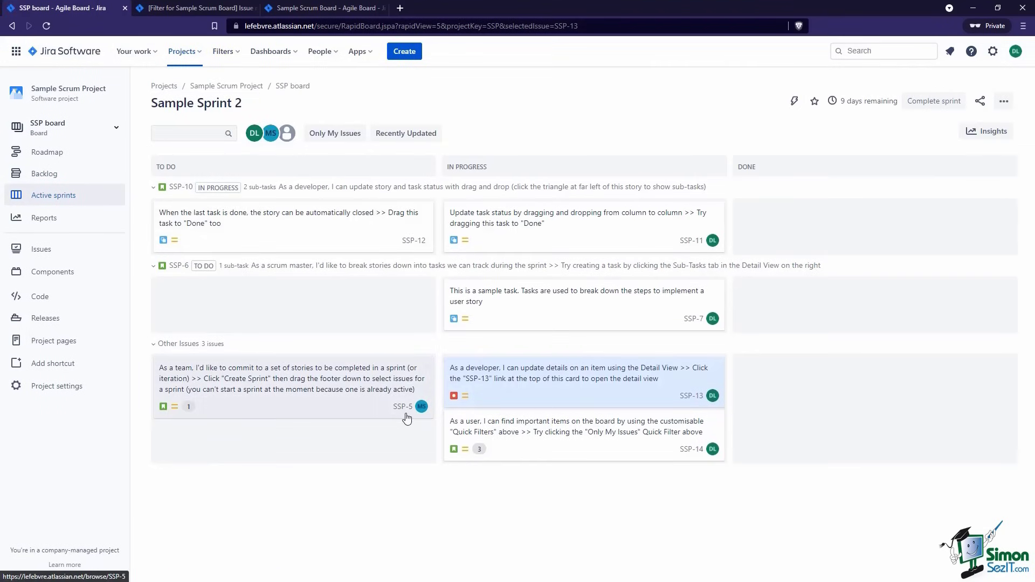
{"action": "left_click_drag", "start_coordinate": [402, 413], "coordinate": [863, 378]}
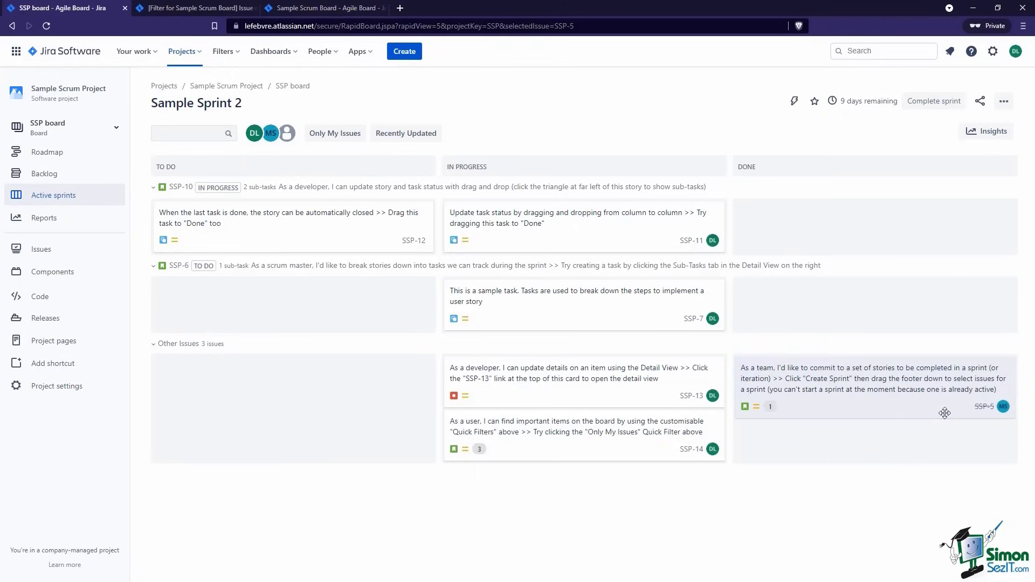
Reload the Sample Scrum Board in its own tab and check the status of SSP-5 in its detail view.
{"action": "left_click", "coordinate": [312, 12]}
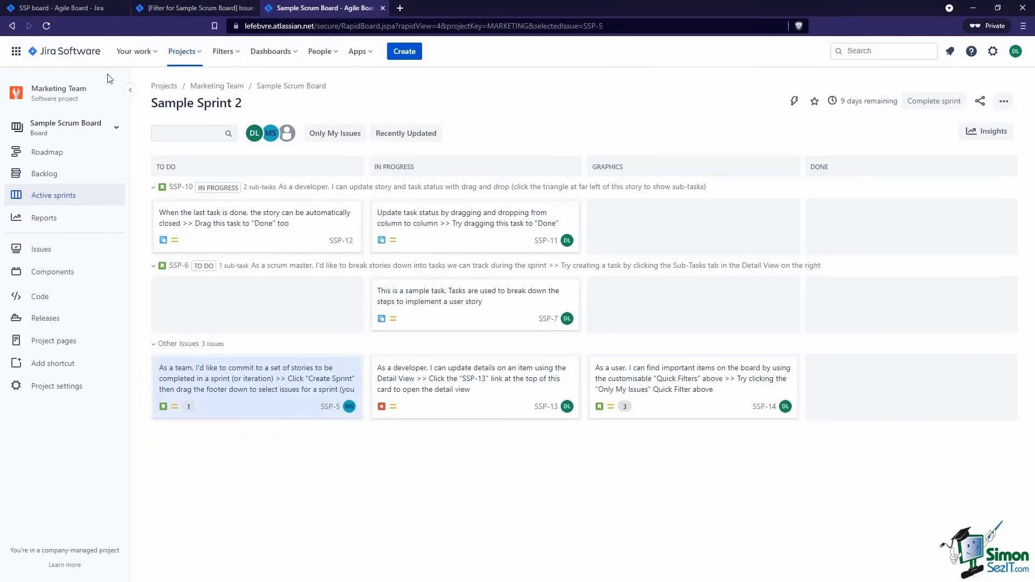
{"action": "left_click", "coordinate": [46, 25]}
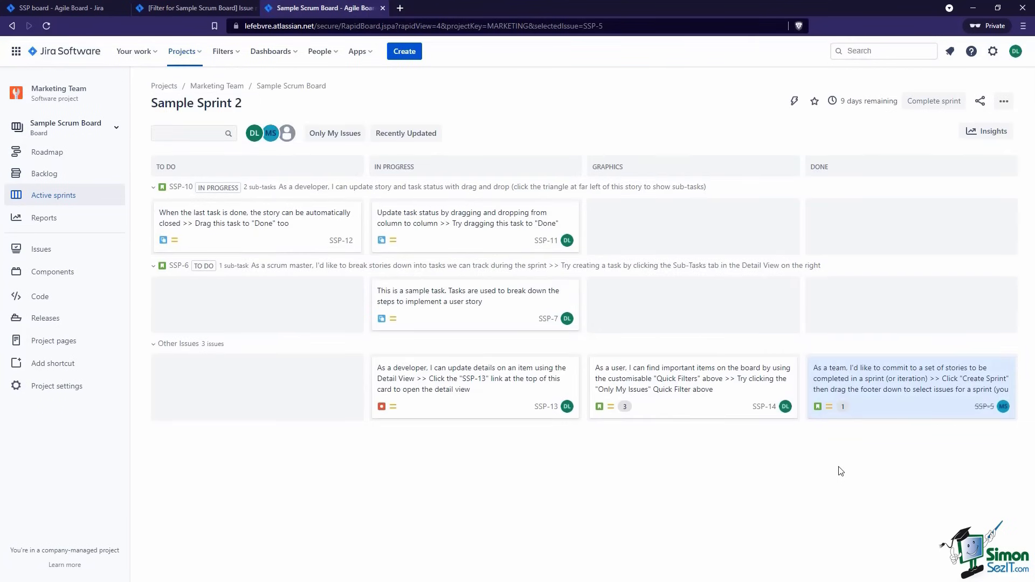
{"action": "left_click", "coordinate": [857, 369]}
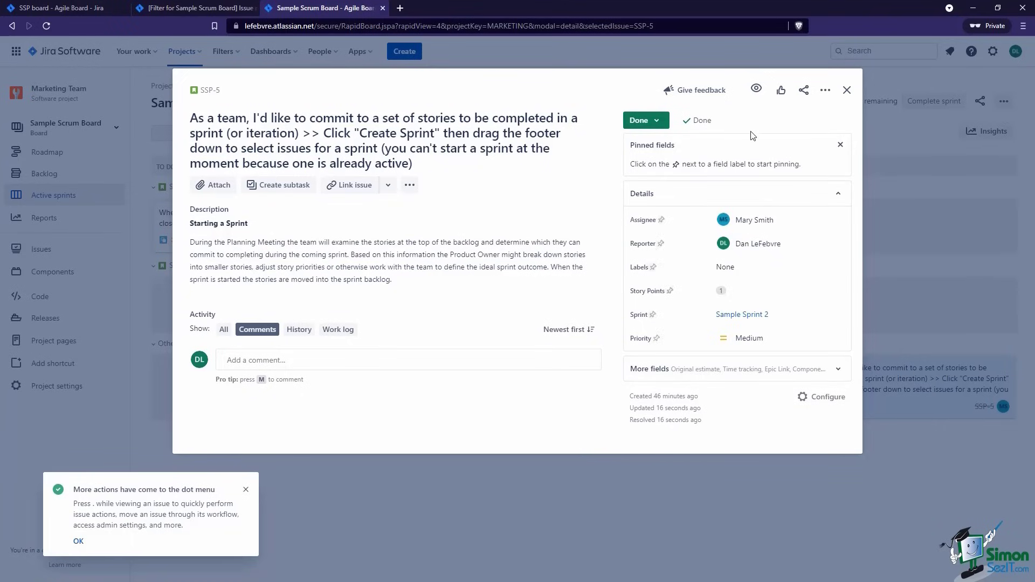
{"action": "left_click", "coordinate": [846, 90]}
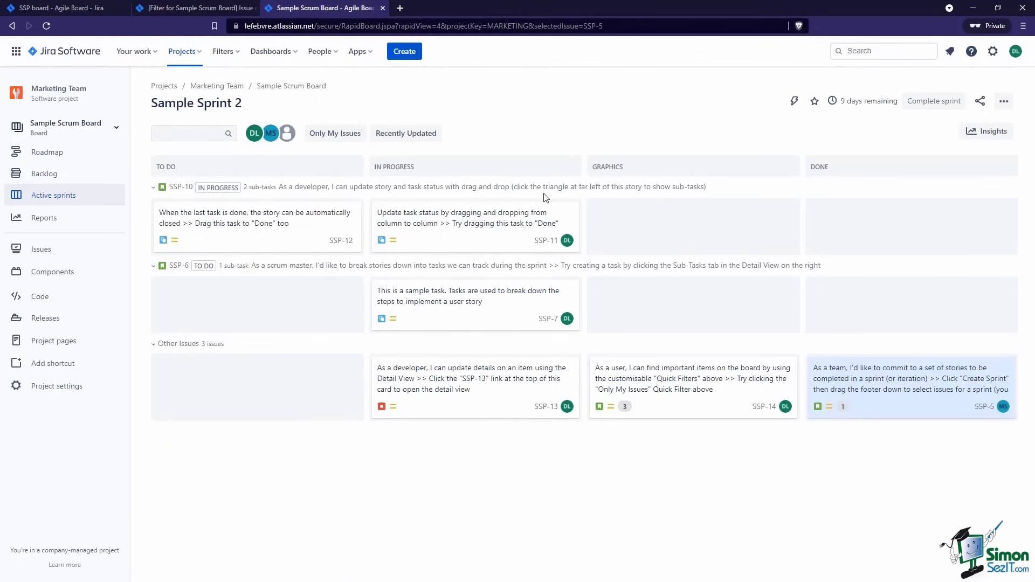